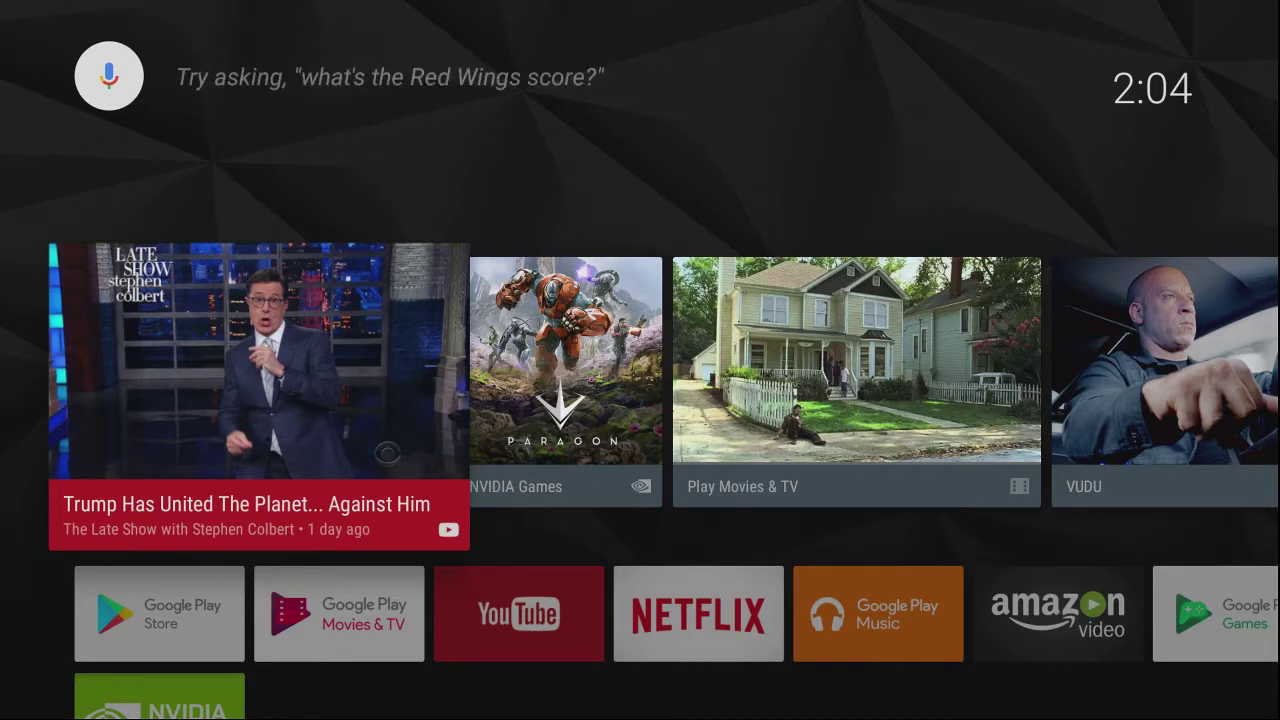
Step: Search the Google Play Store for "Commodore 64 emulator" and install C64.emu
key("Down")
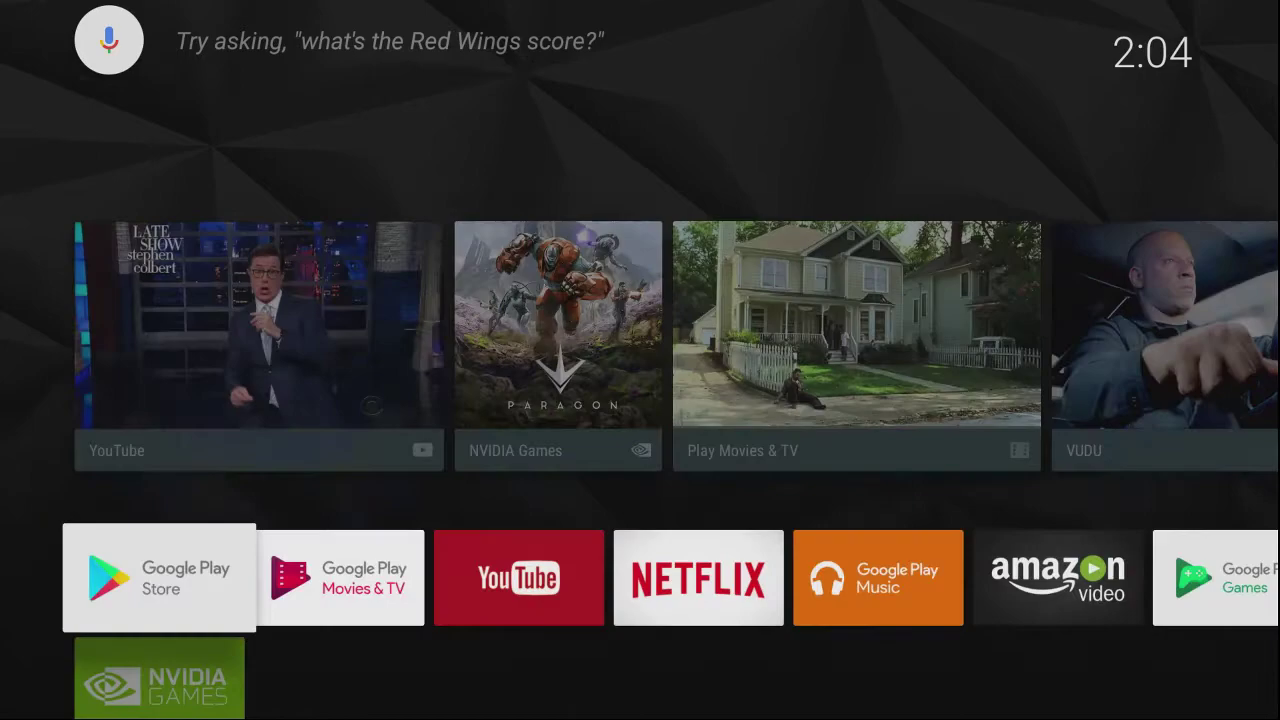
key("Return")
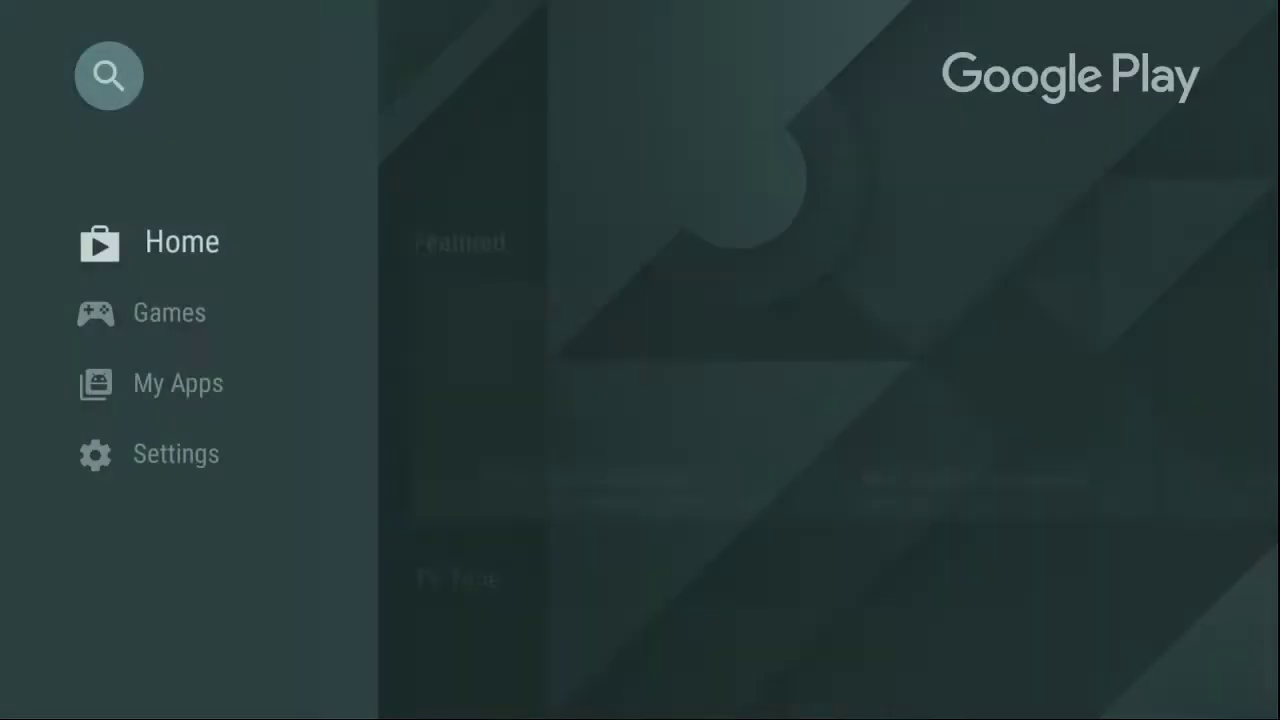
key("Up")
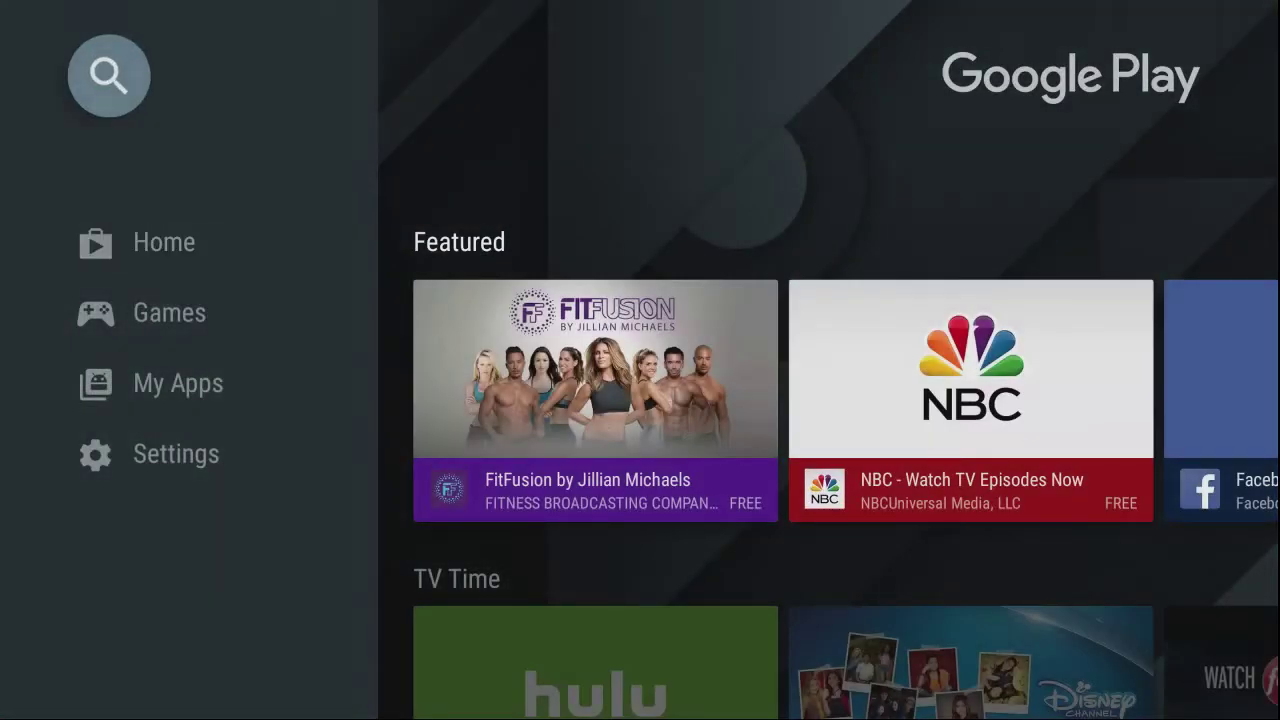
key("Return")
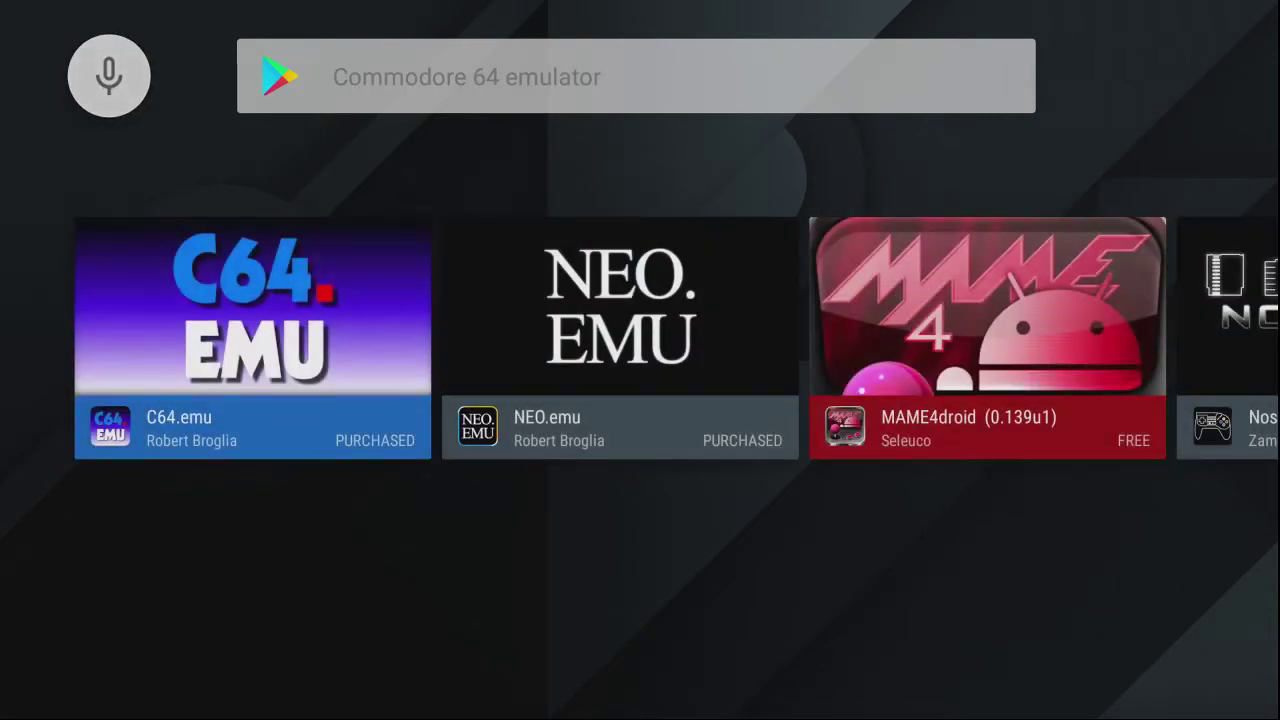
key("Return")
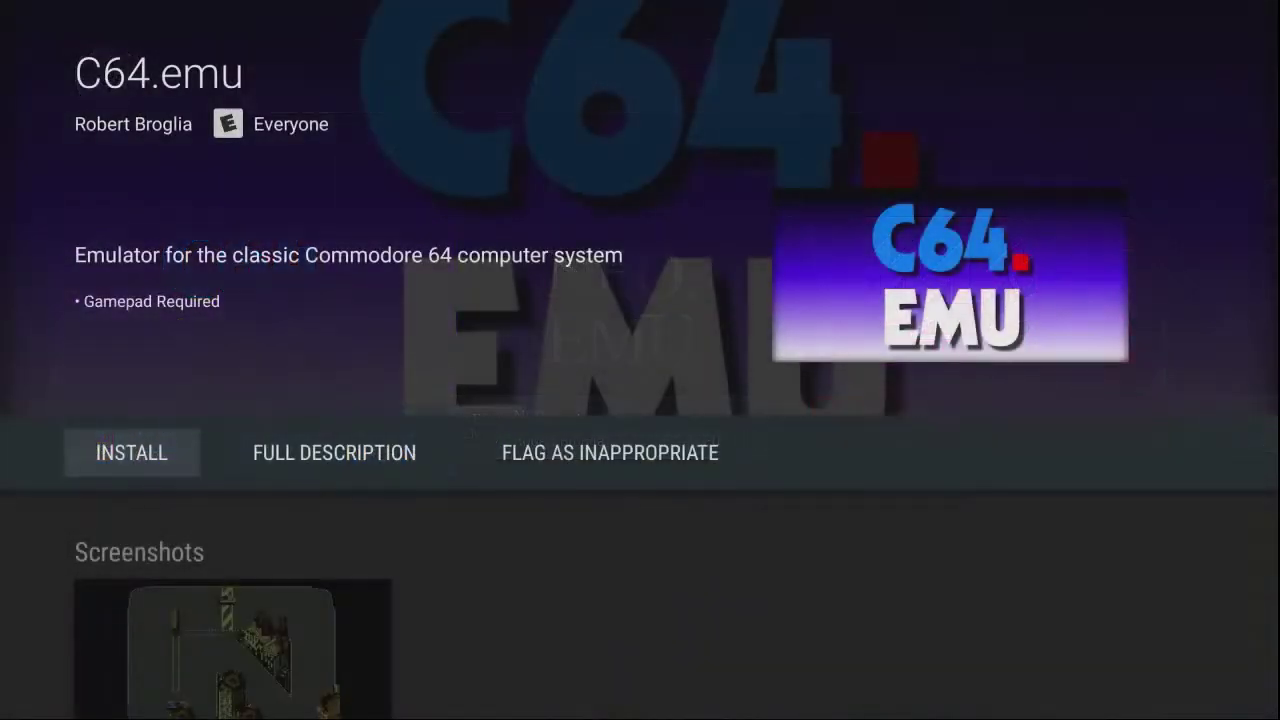
key("Return")
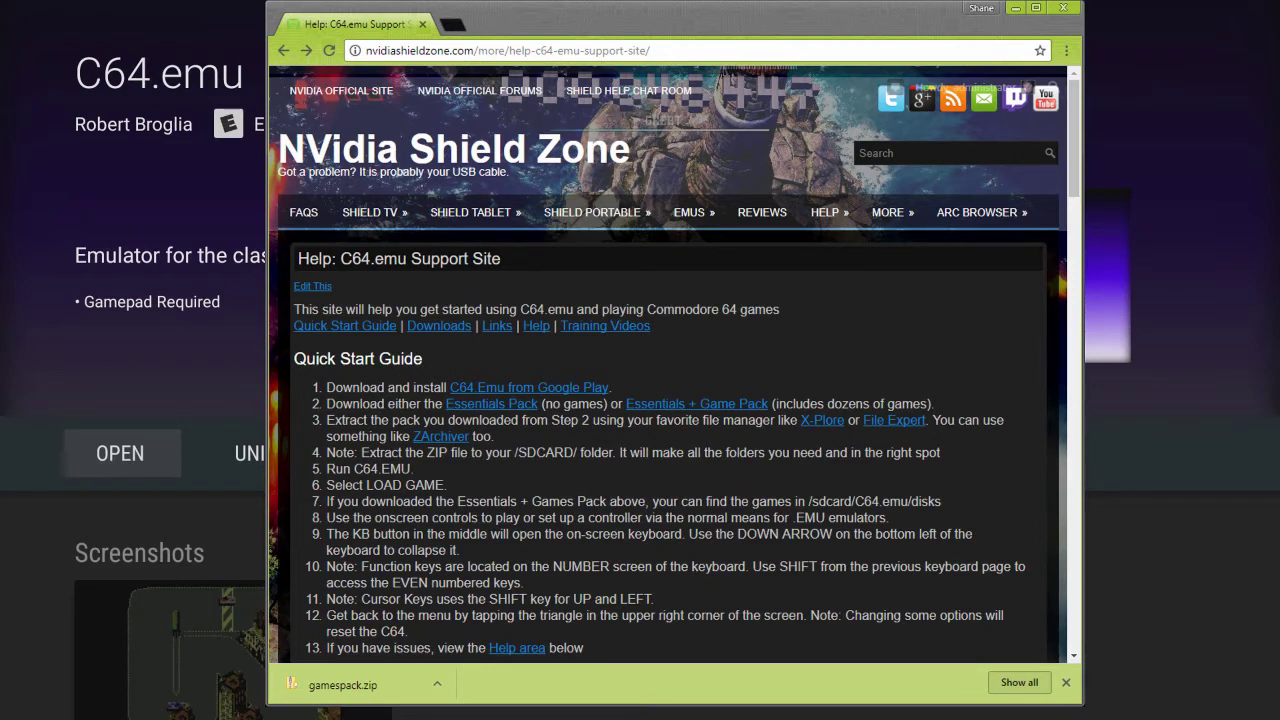
Step: Download the Essentials + Game Pack archive from the C64.emu support site's quick start guide
left_click(945, 157)
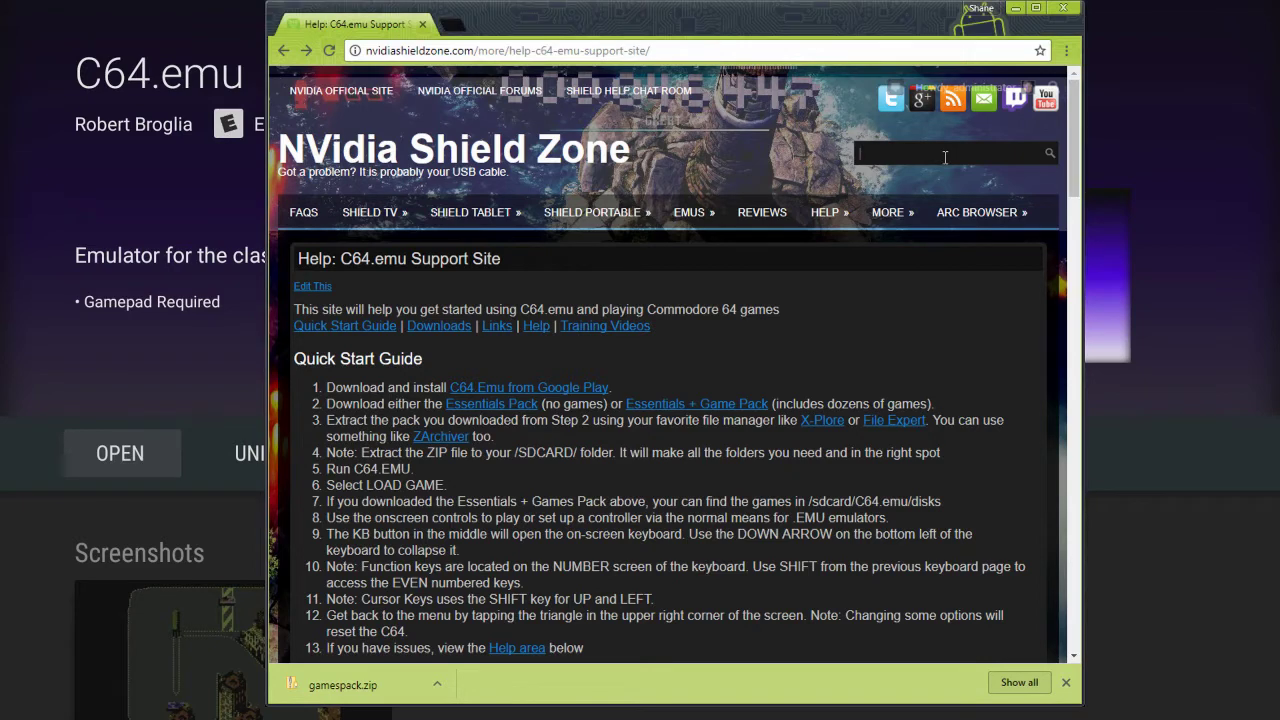
left_click(822, 360)
left_click(731, 411)
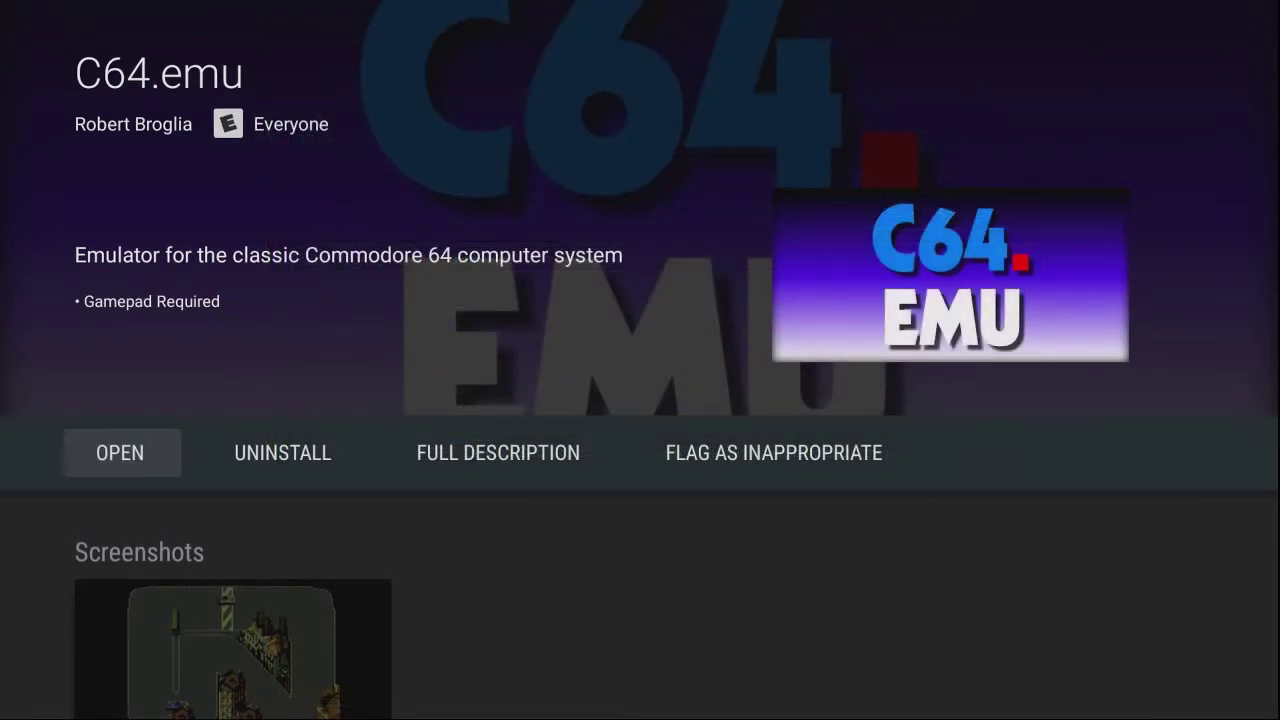
Step: Leave the C64.emu store page and switch to the X-plore file manager
key("Escape")
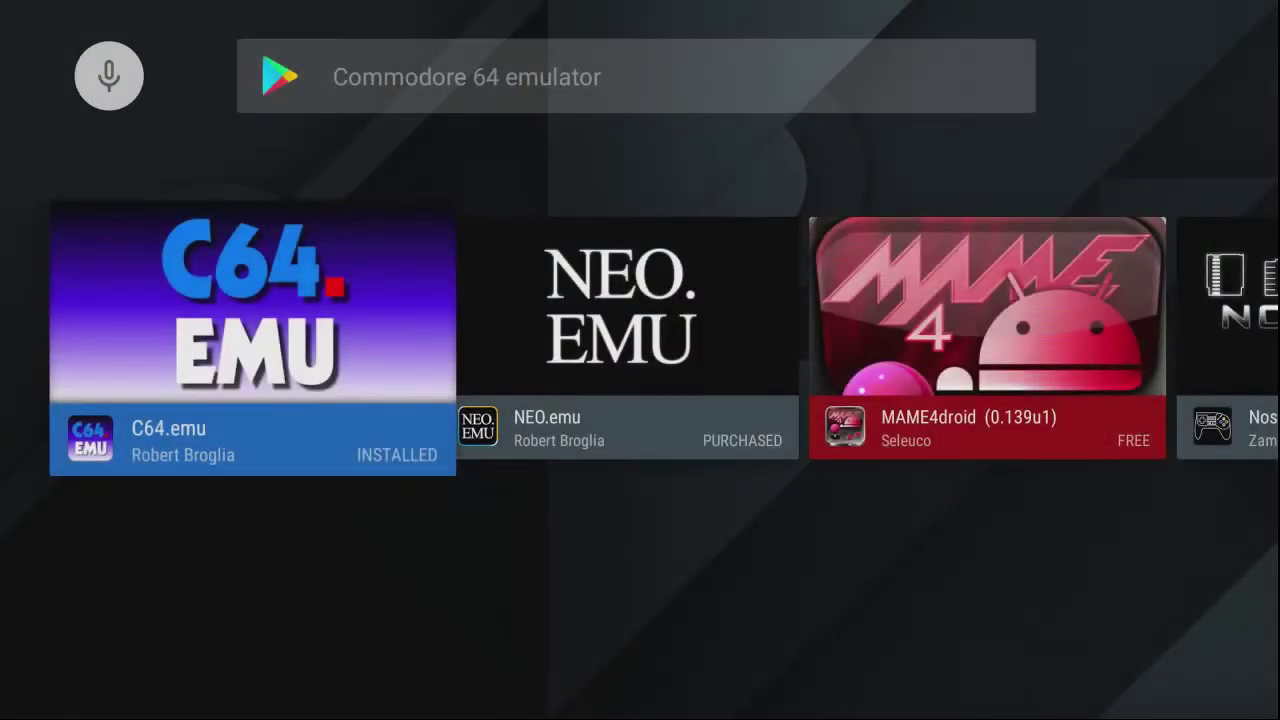
key("Escape")
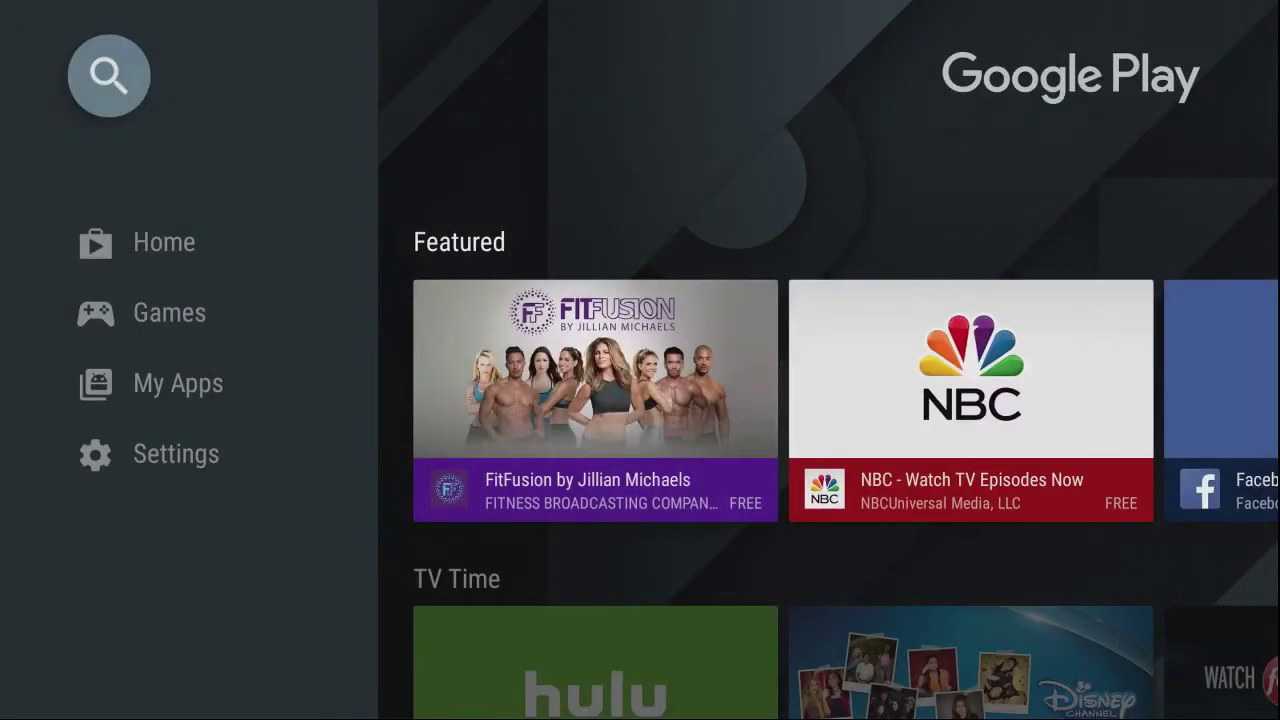
key("Down")
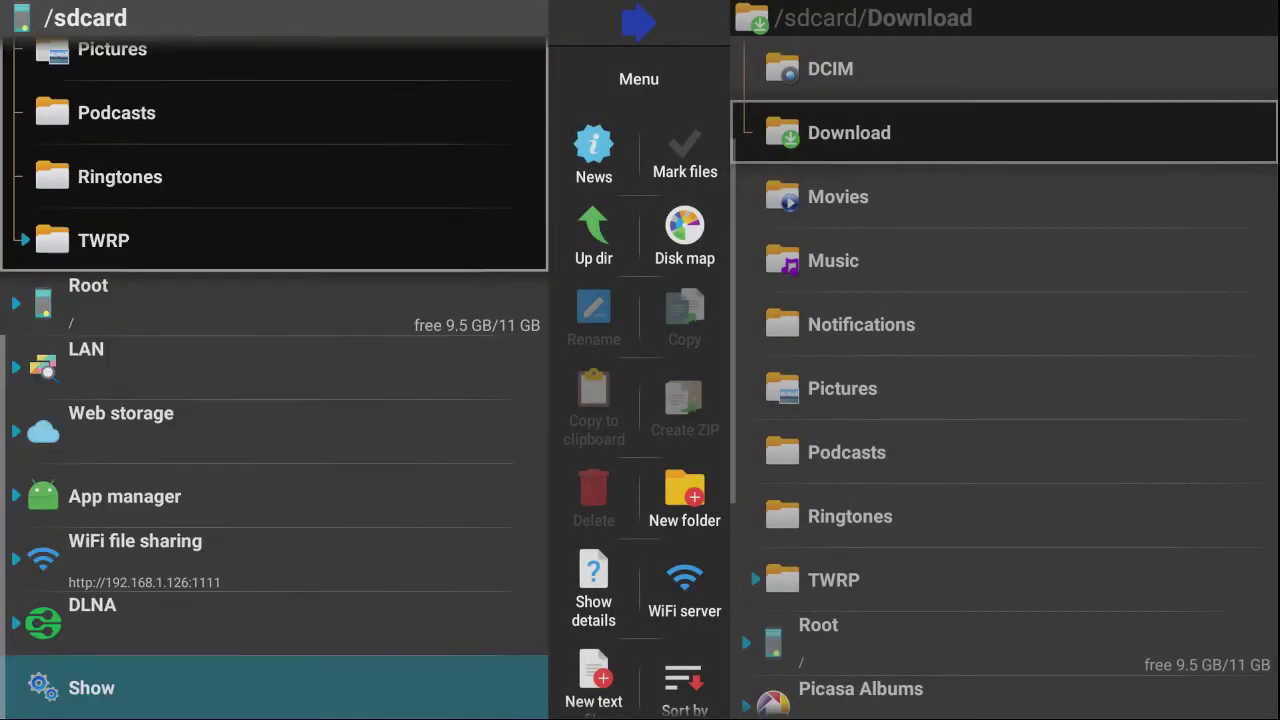
Step: Collapse the internal shared storage folder tree in the active pane
key("Up")
key("Up")
key("Up")
key("Up")
key("Up")
key("Up")
key("Up")
key("Up")
key("Up")
key("Up")
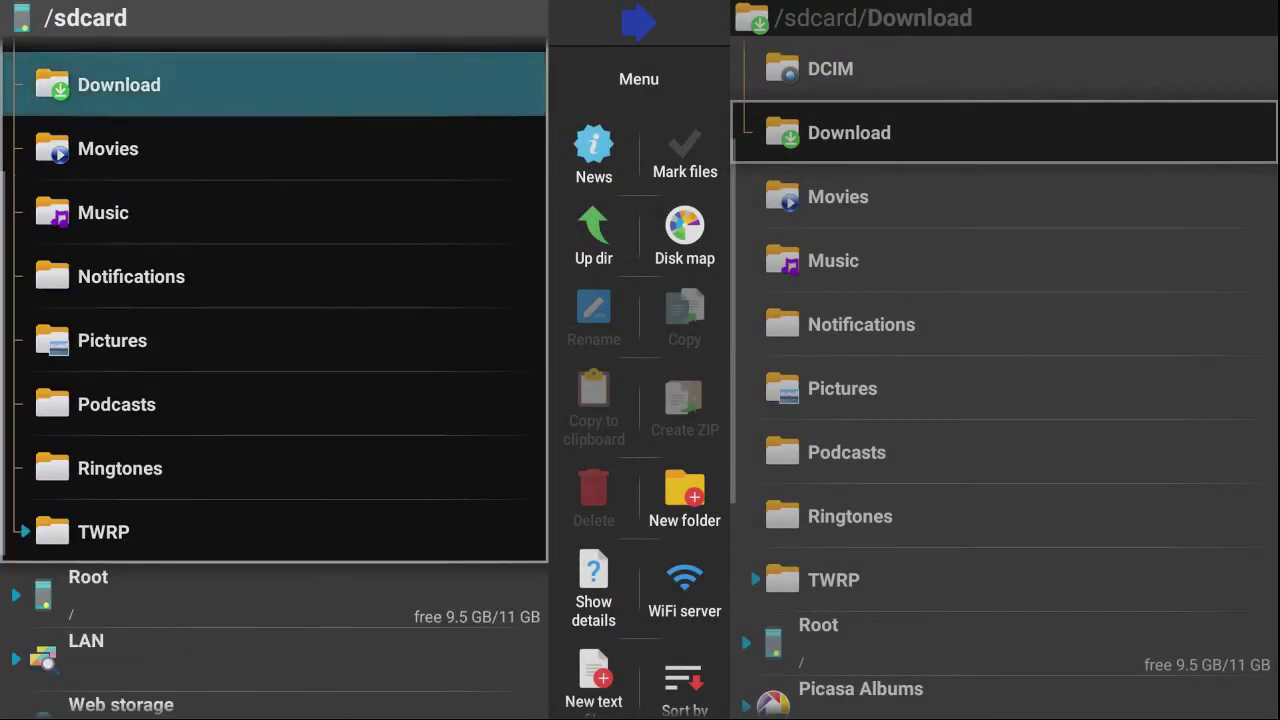
key("Down")
key("Down")
key("Down")
key("Down")
key("Down")
key("Down")
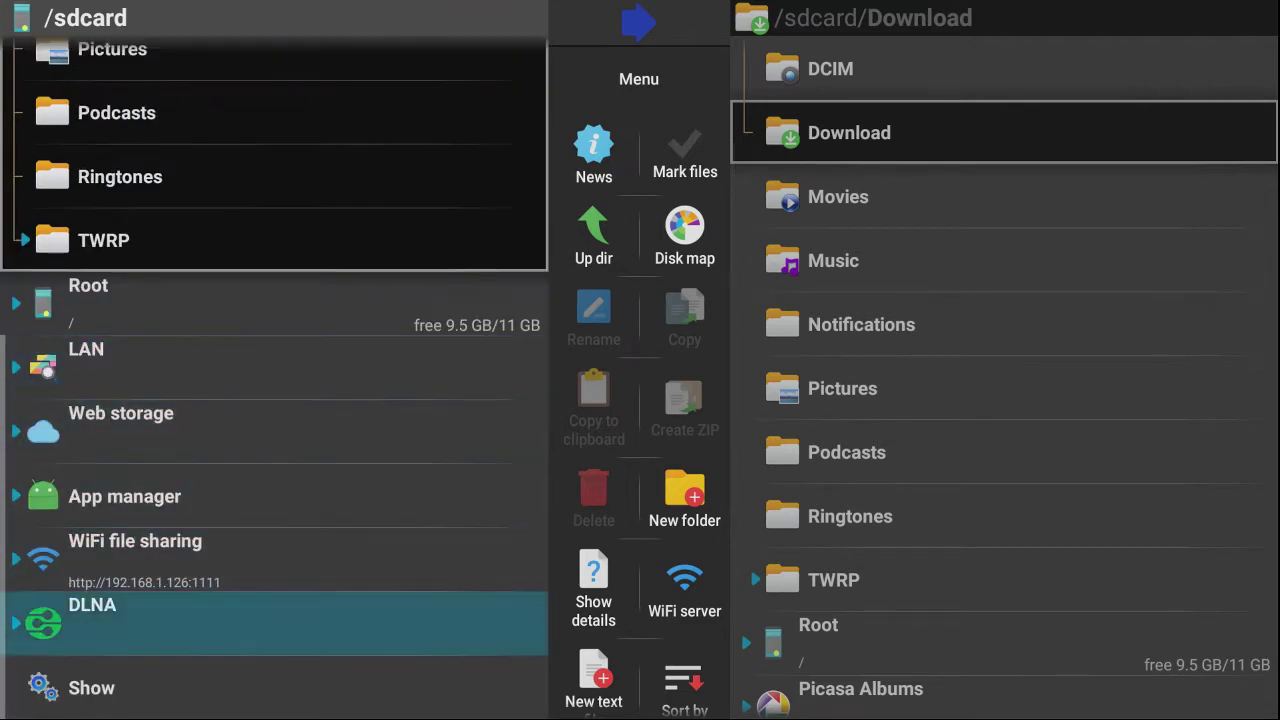
key("Up")
key("Left")
key("Right")
key("Right")
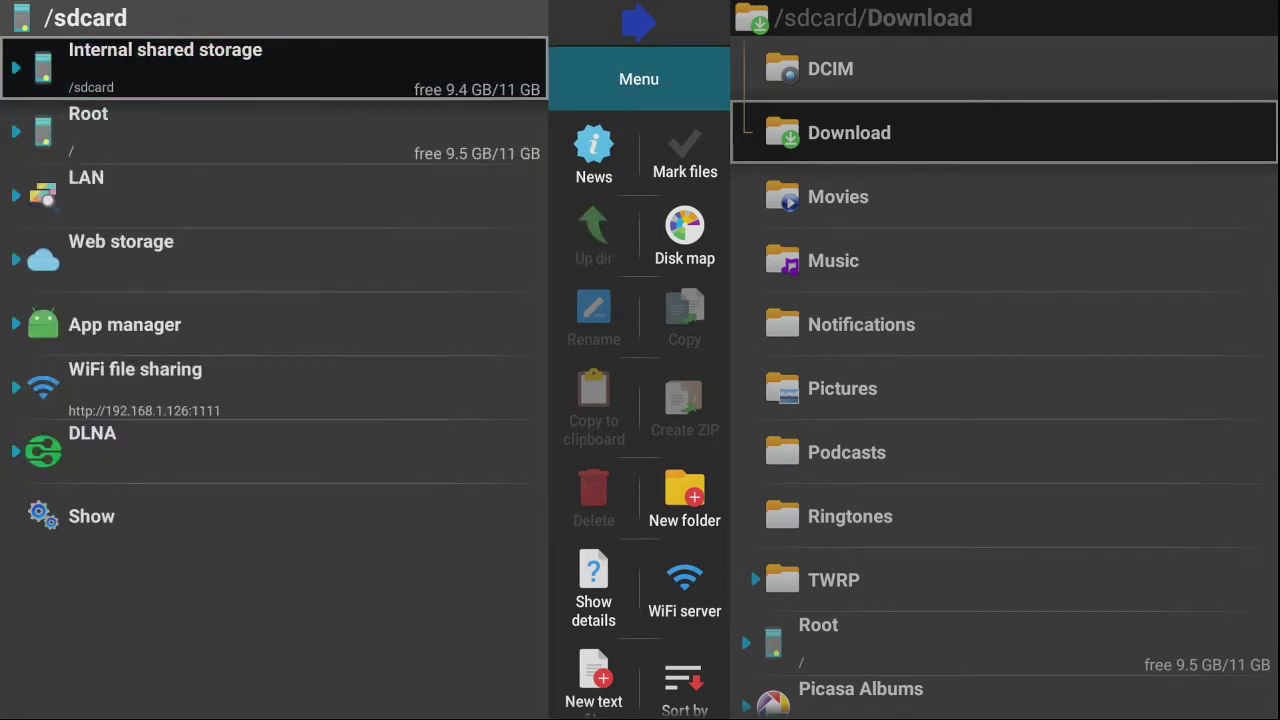
Step: Change the other pane's location from the Download folder to the internal shared storage root
key("Up")
key("Up")
key("Up")
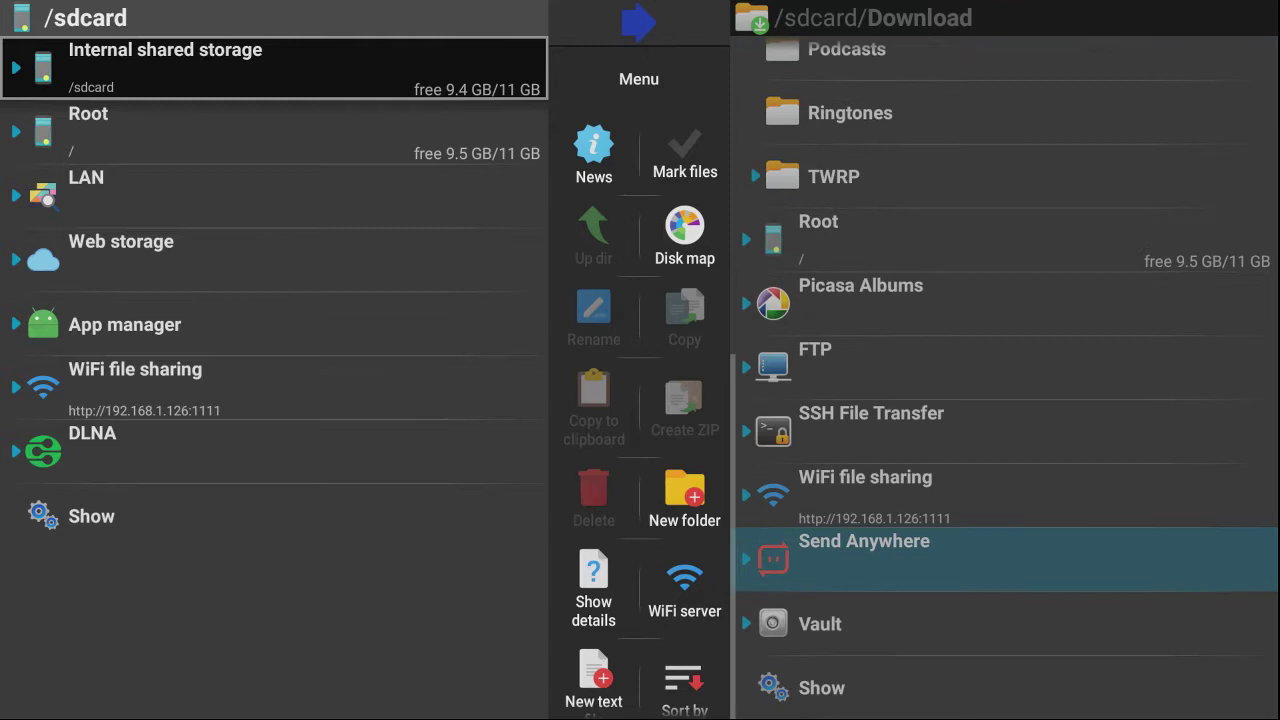
key("Left")
key("Left")
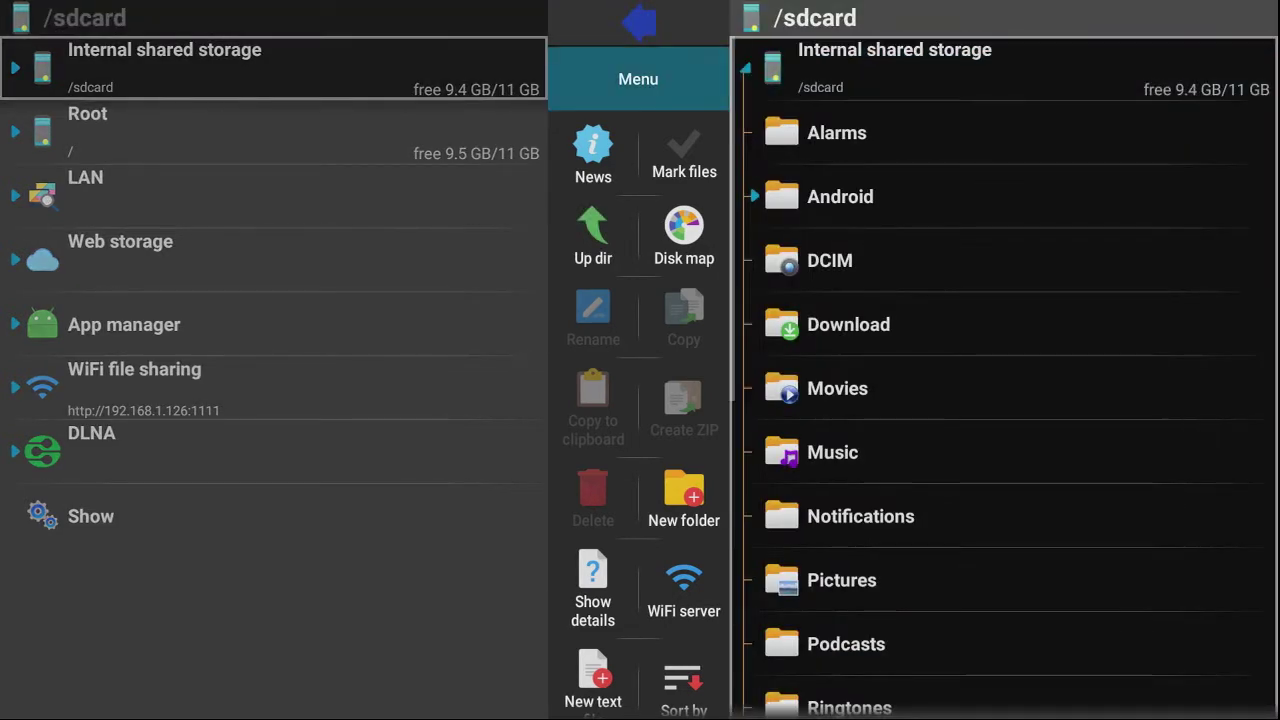
Step: Examine the two file panes and the internal shared storage entry in each
key("Left")
key("Right")
key("Right")
key("Left")
key("Left")
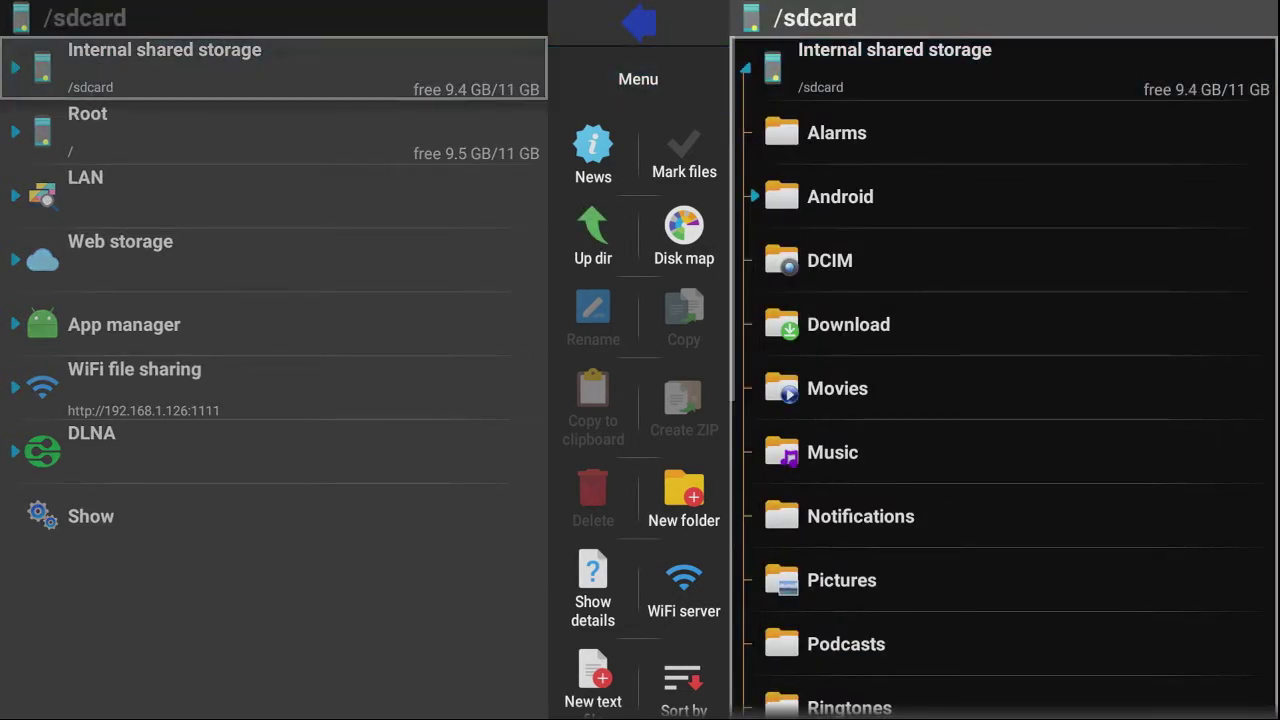
key("Right")
key("Right")
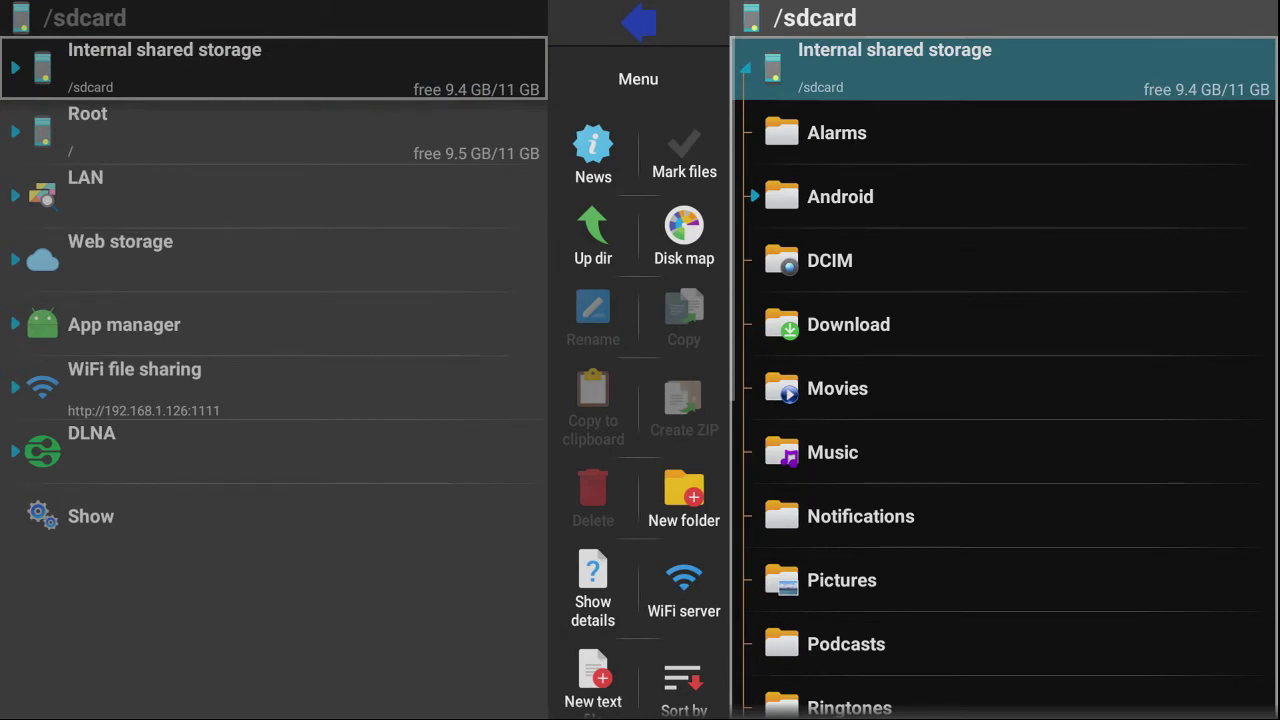
key("Left")
key("Left")
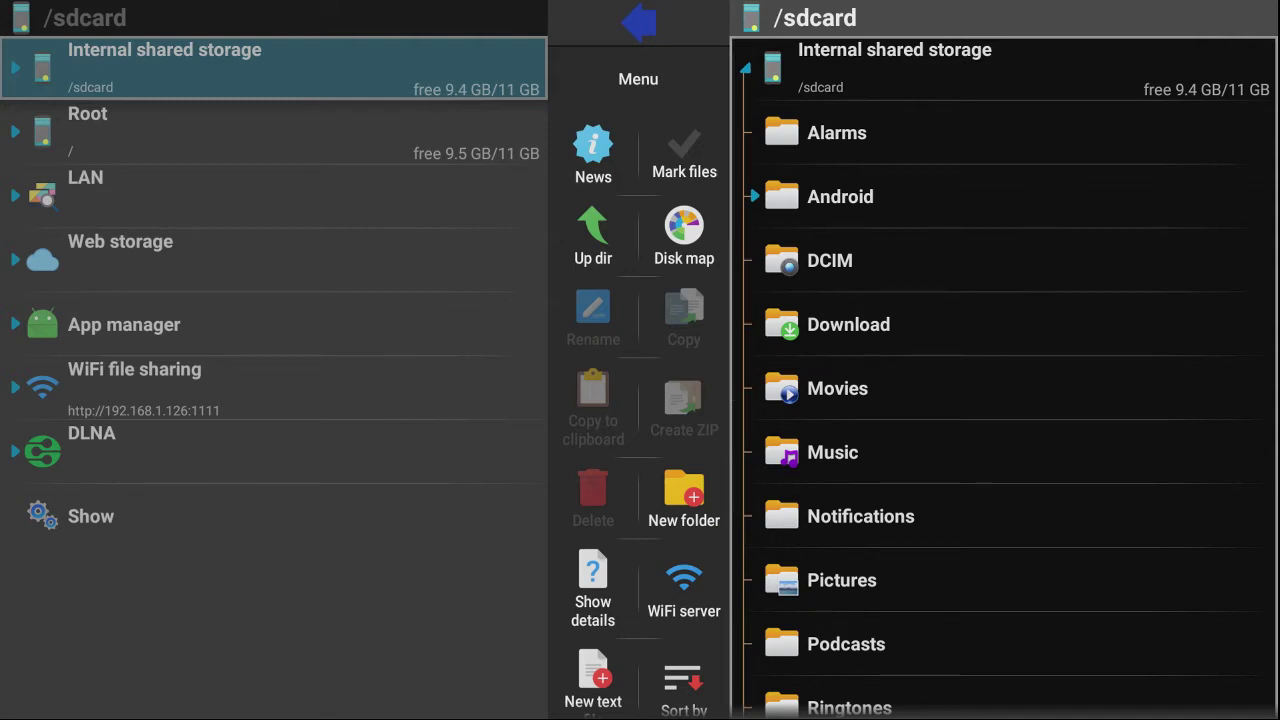
Step: Check in the Show options whether WiFi file sharing is among the displayed storage entries, leaving the options as they are
key("Down")
key("Down")
key("Down")
key("Down")
key("Down")
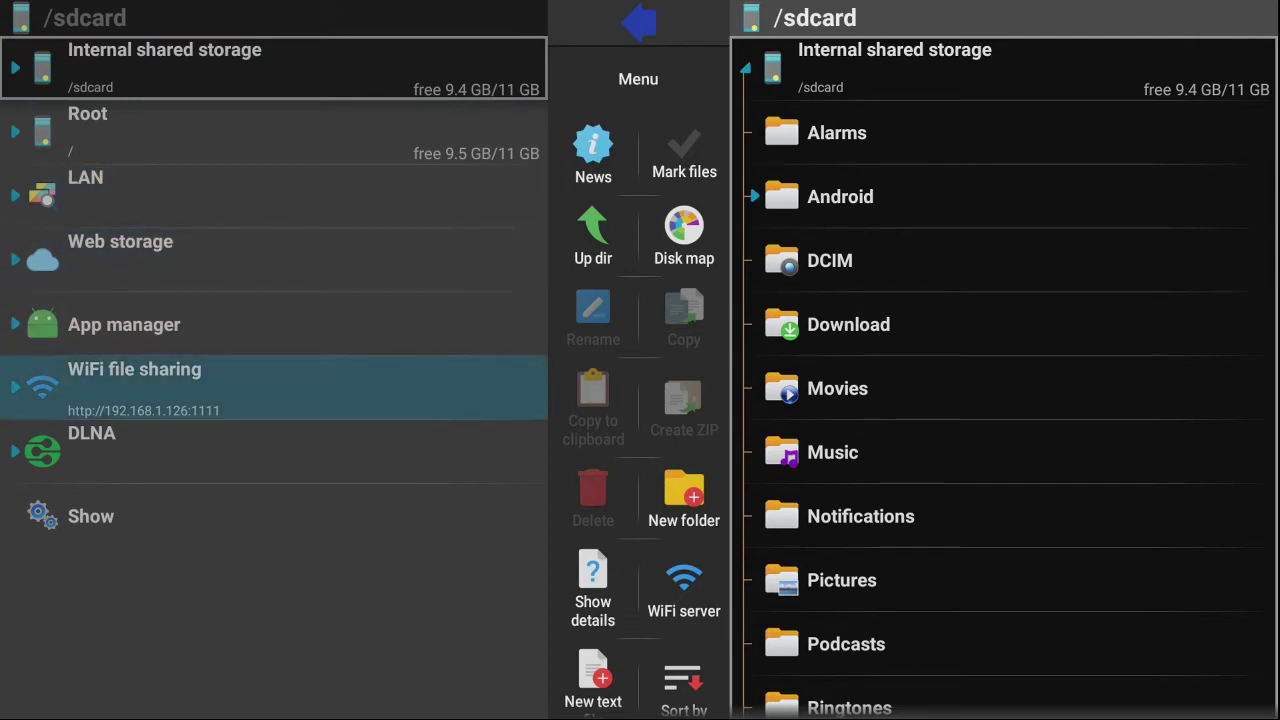
key("Down")
key("Down")
key("Up")
key("Up")
key("Down")
key("Down")
key("Return")
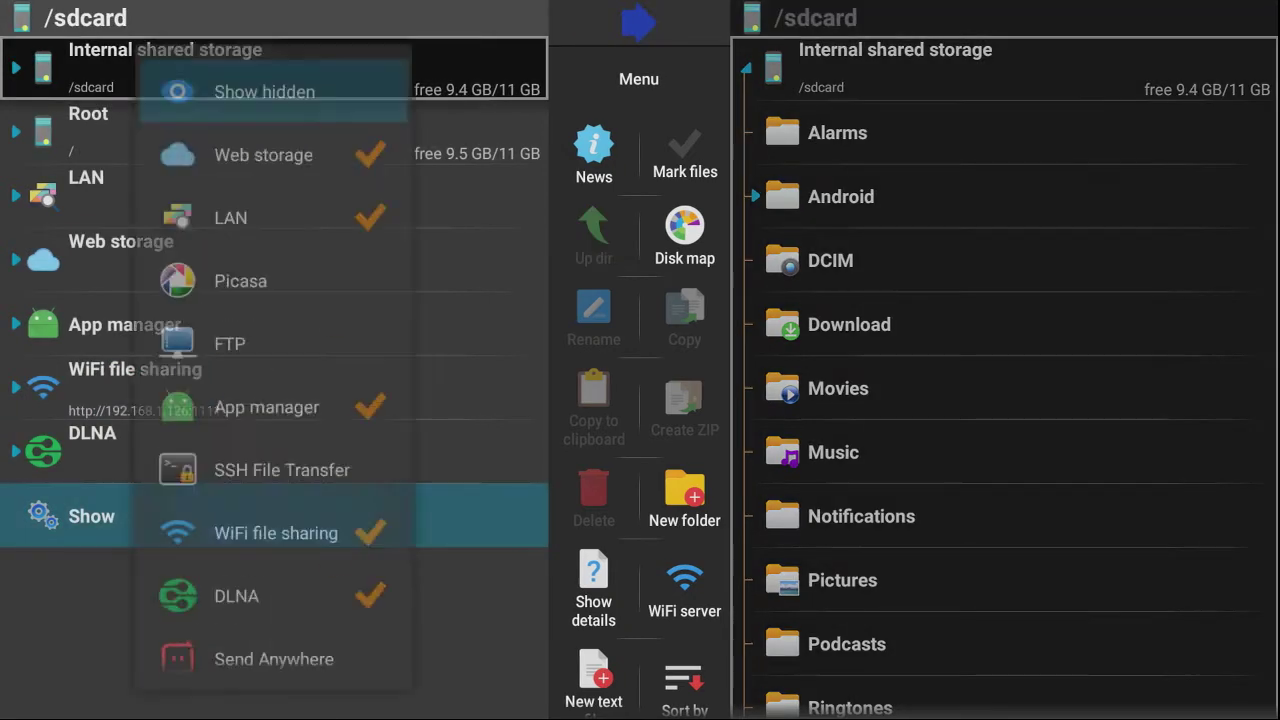
key("Down")
key("Down")
key("Down")
key("Down")
key("Down")
key("Down")
key("Down")
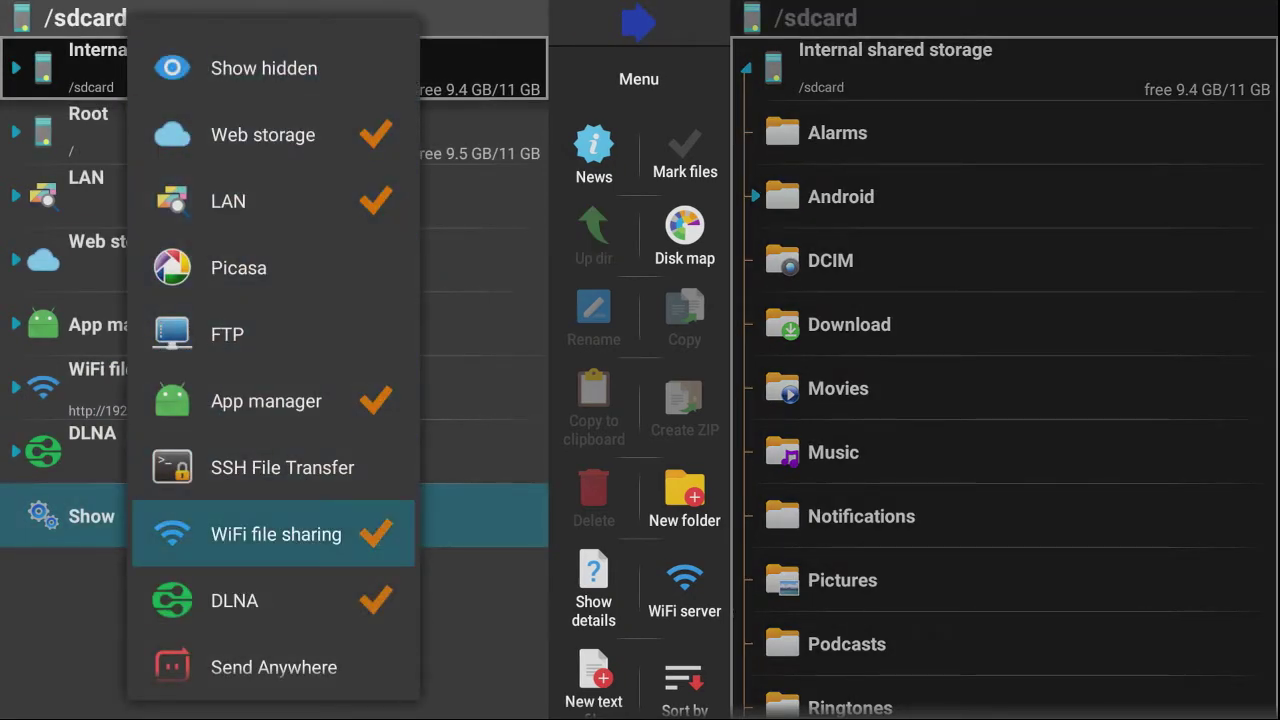
key("Escape")
key("Up")
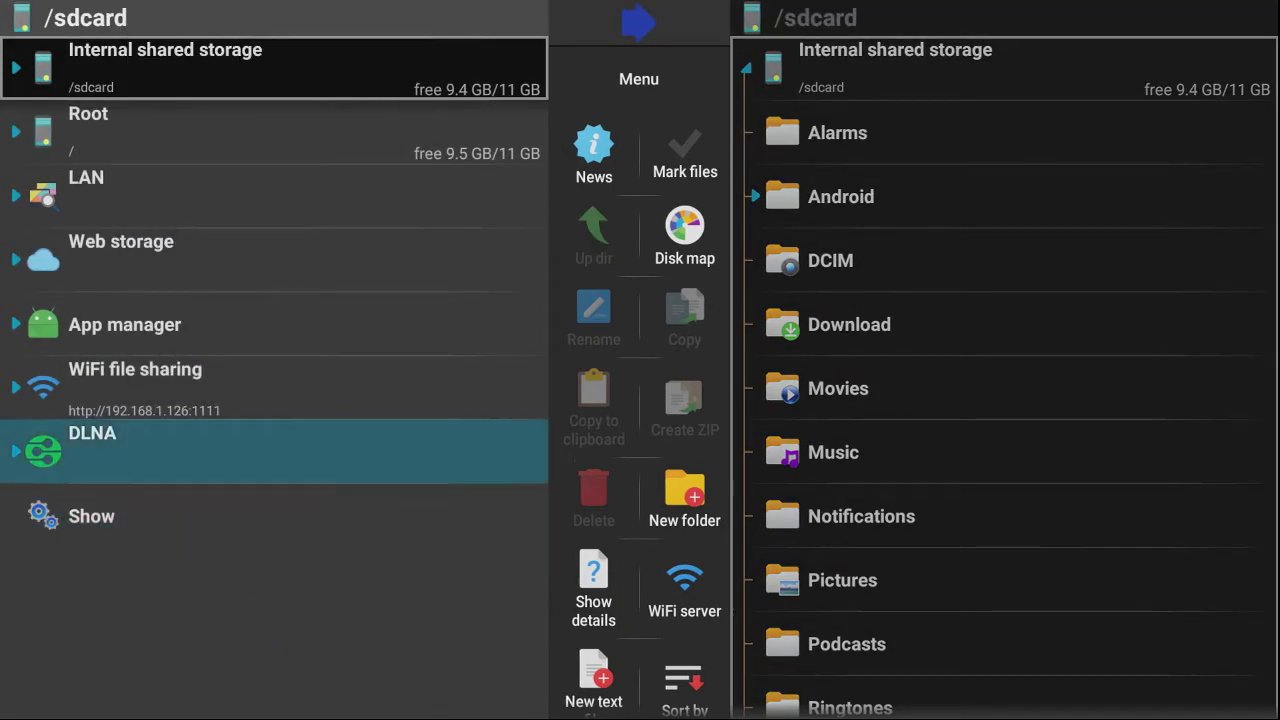
Step: Expand WiFi file sharing, stop the WiFi server and start it again
key("Up")
key("Return")
key("Down")
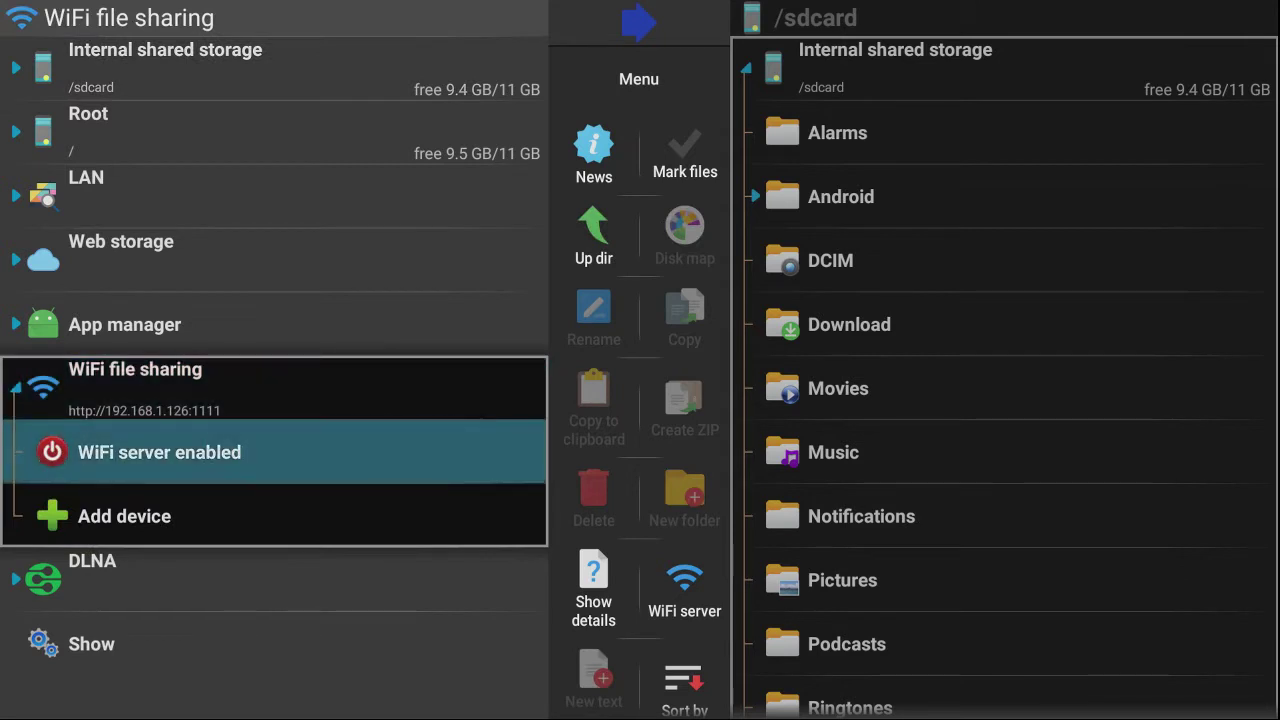
key("Return")
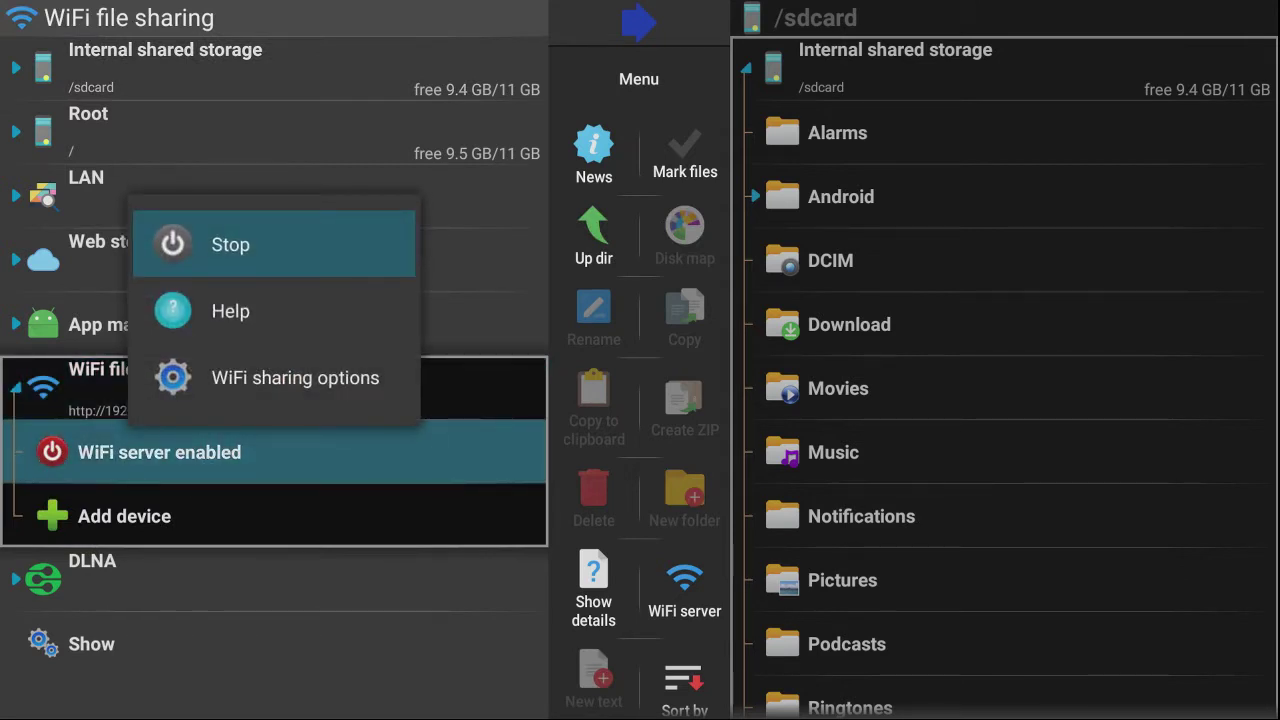
key("Return")
key("Return")
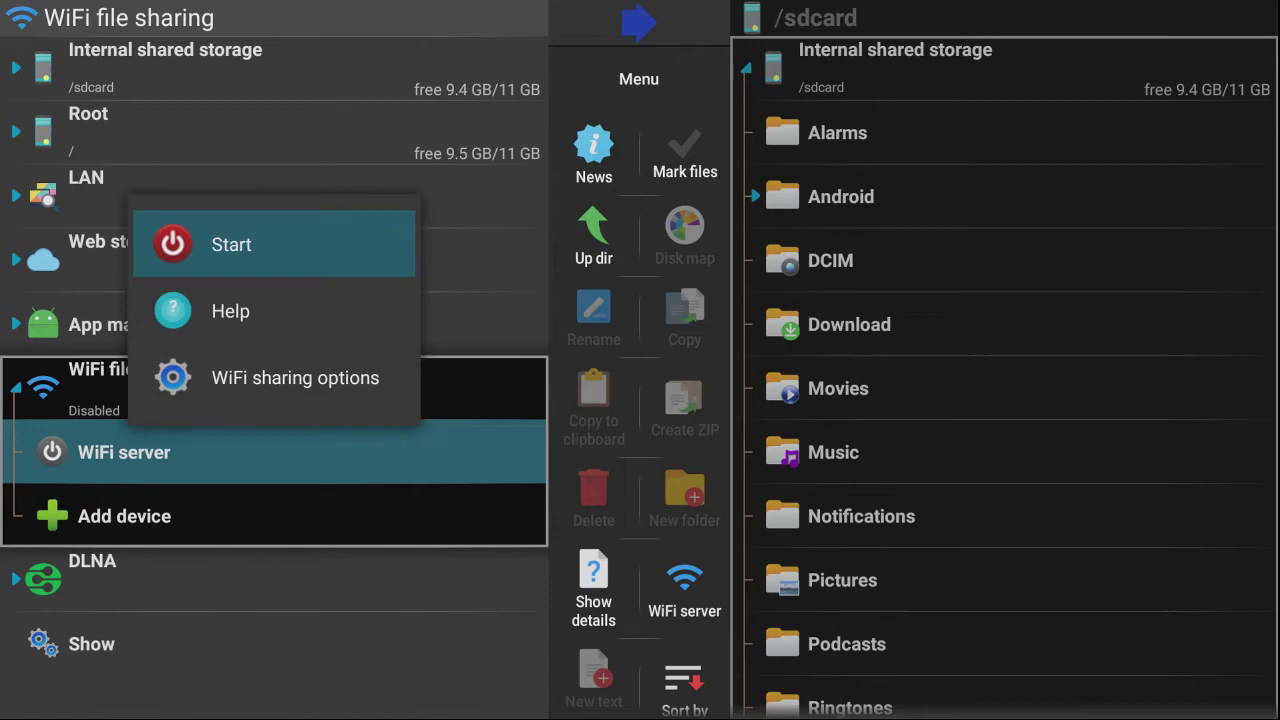
key("Return")
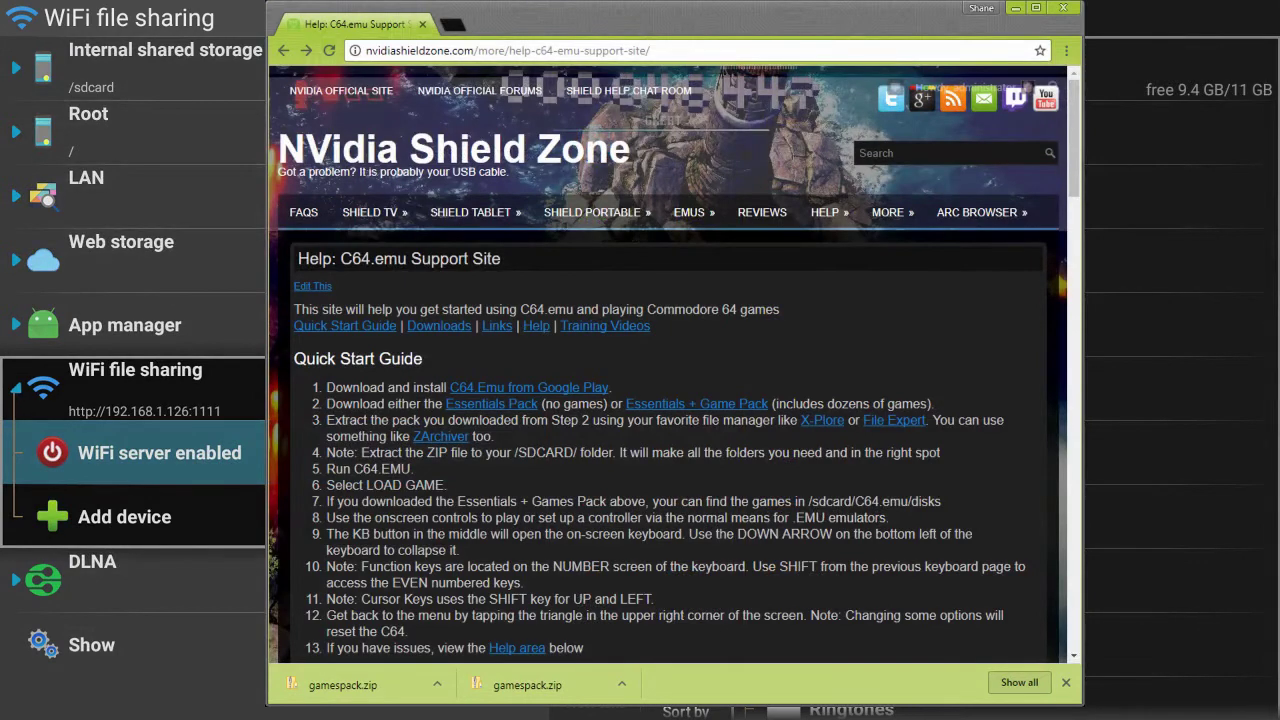
Step: Open 192.168.1.126:1111 in the computer's browser and upload gamespack.zip to the device's Download folder
left_click(313, 48)
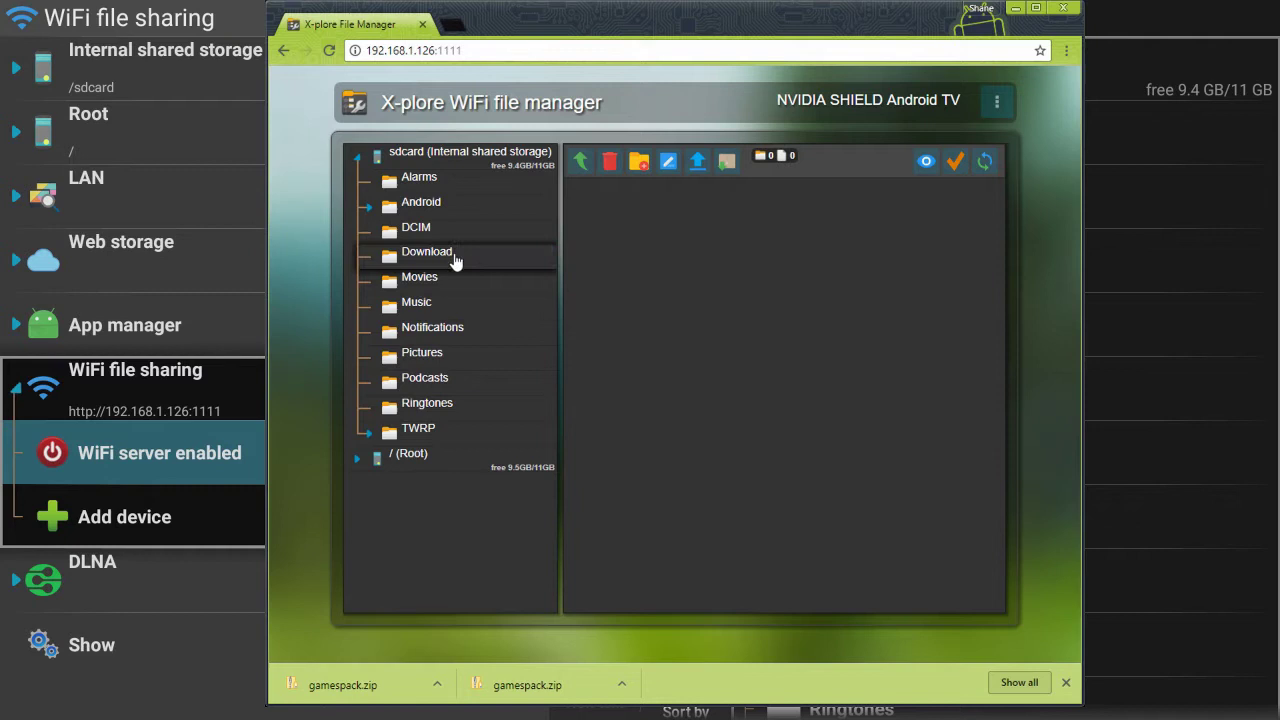
left_click(707, 165)
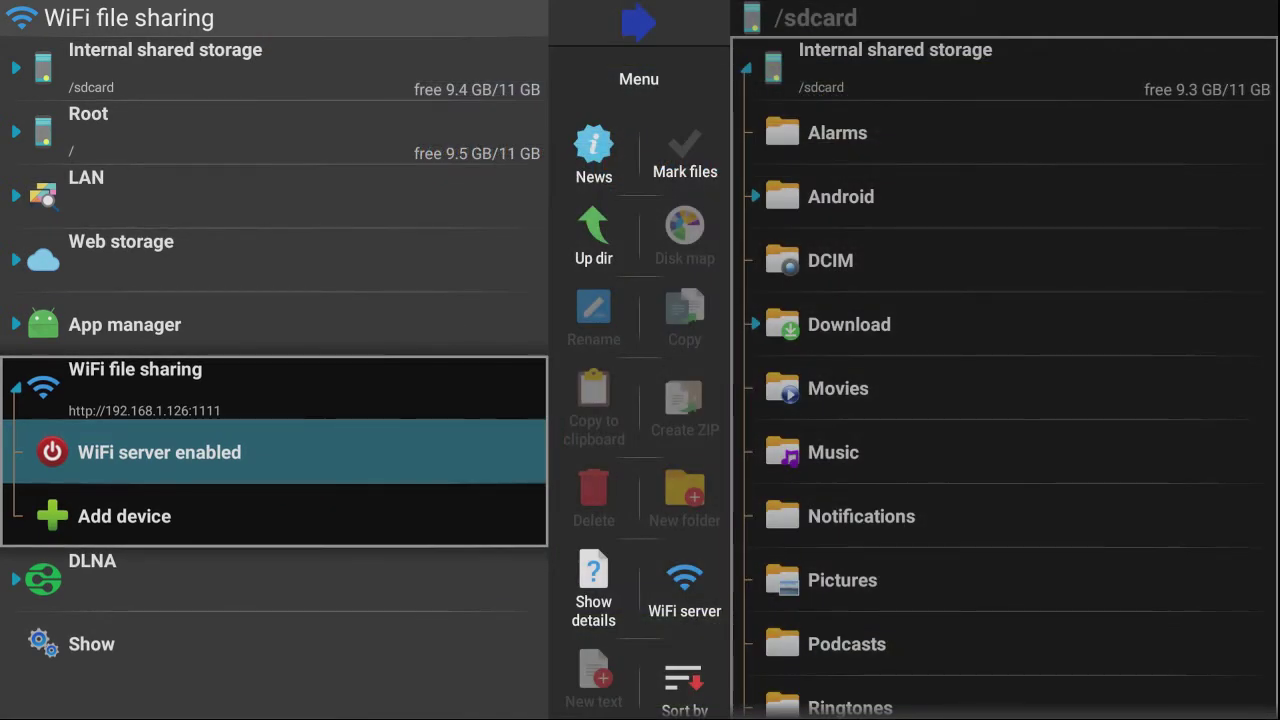
Step: Expand the Download folder under internal shared storage in the X-plore file manager on the device
key("Right")
key("Right")
key("Right")
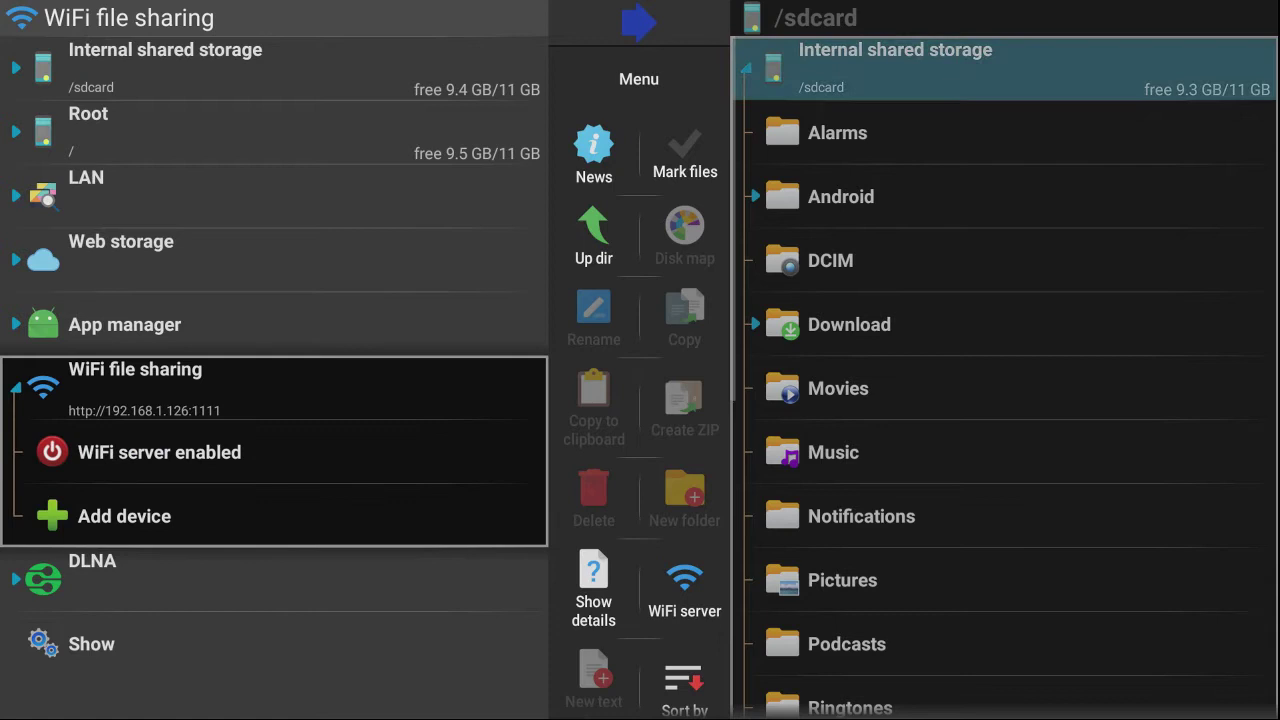
key("Up")
key("Down")
key("Down")
key("Down")
key("Down")
key("Return")
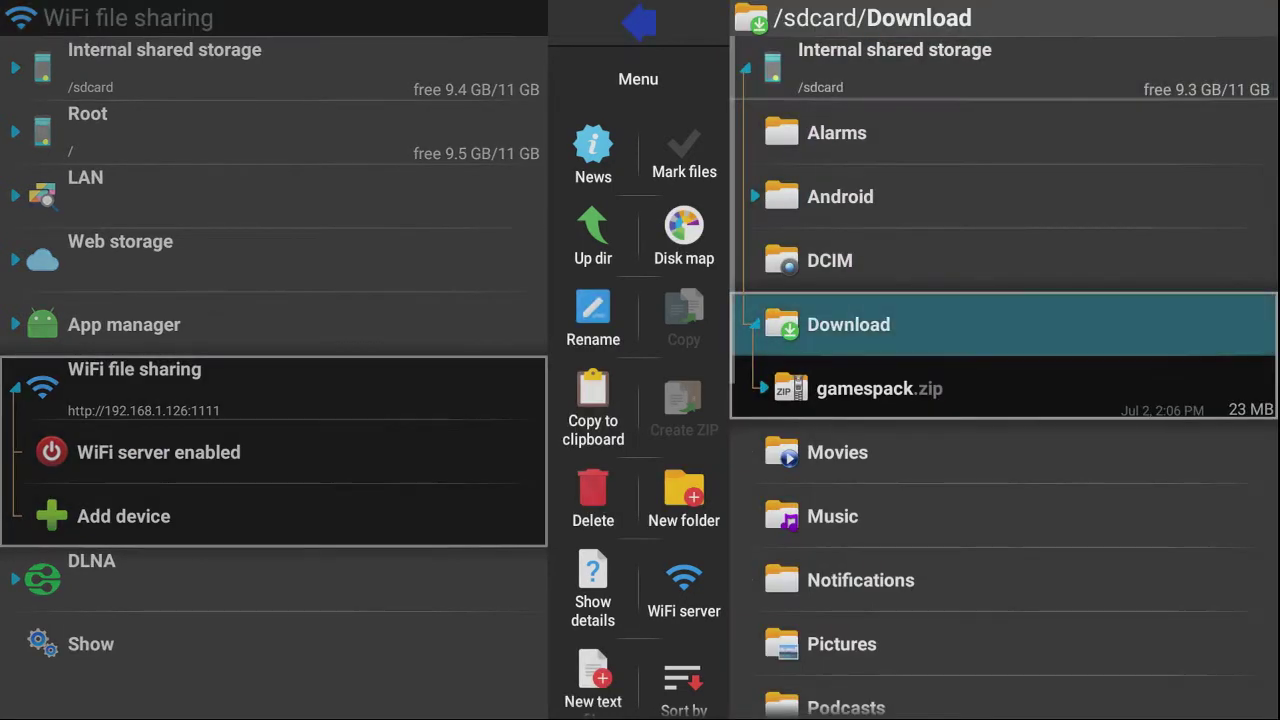
Step: Expand gamespack.zip in the Download folder and select the C64.emu folder inside it
key("Down")
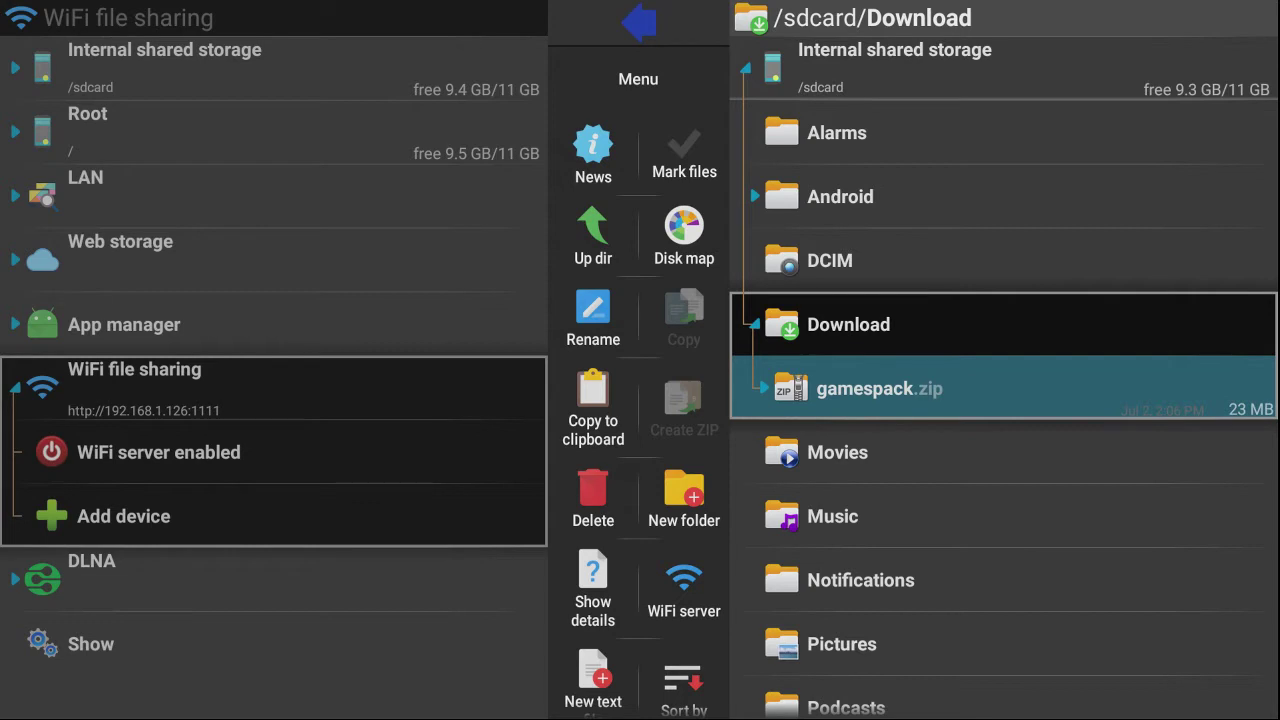
key("Return")
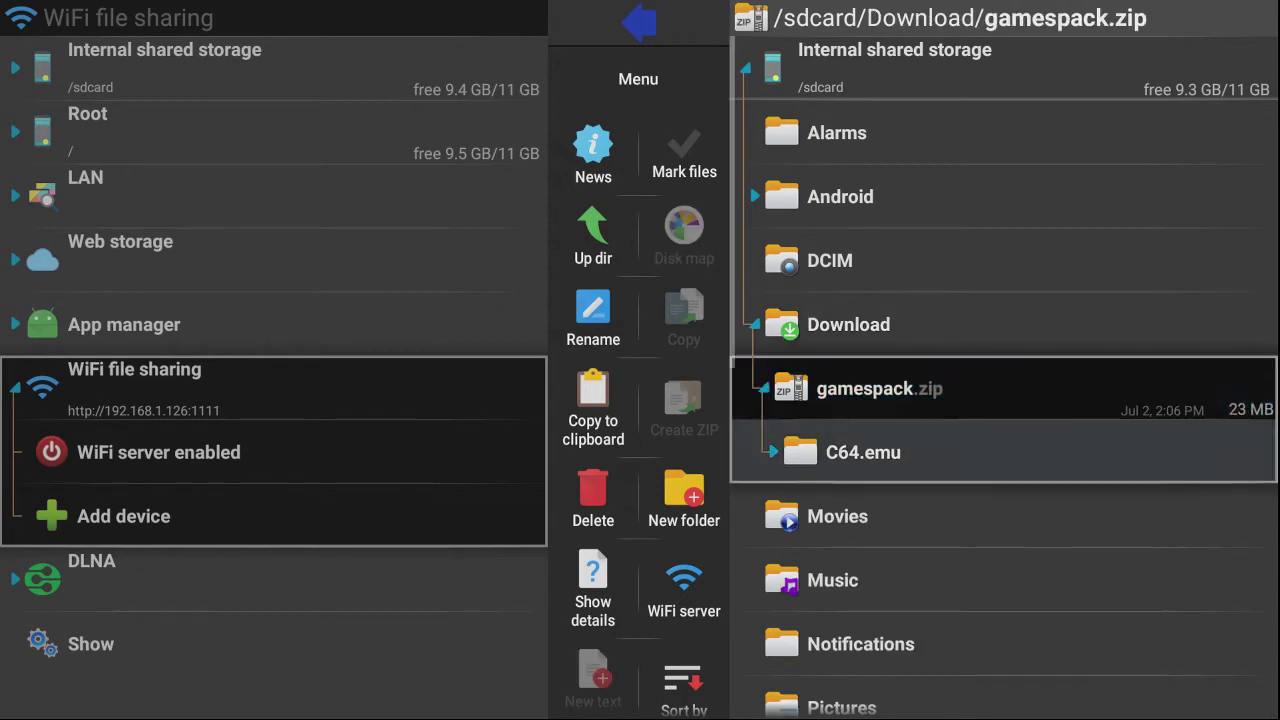
key("Down")
key("Up")
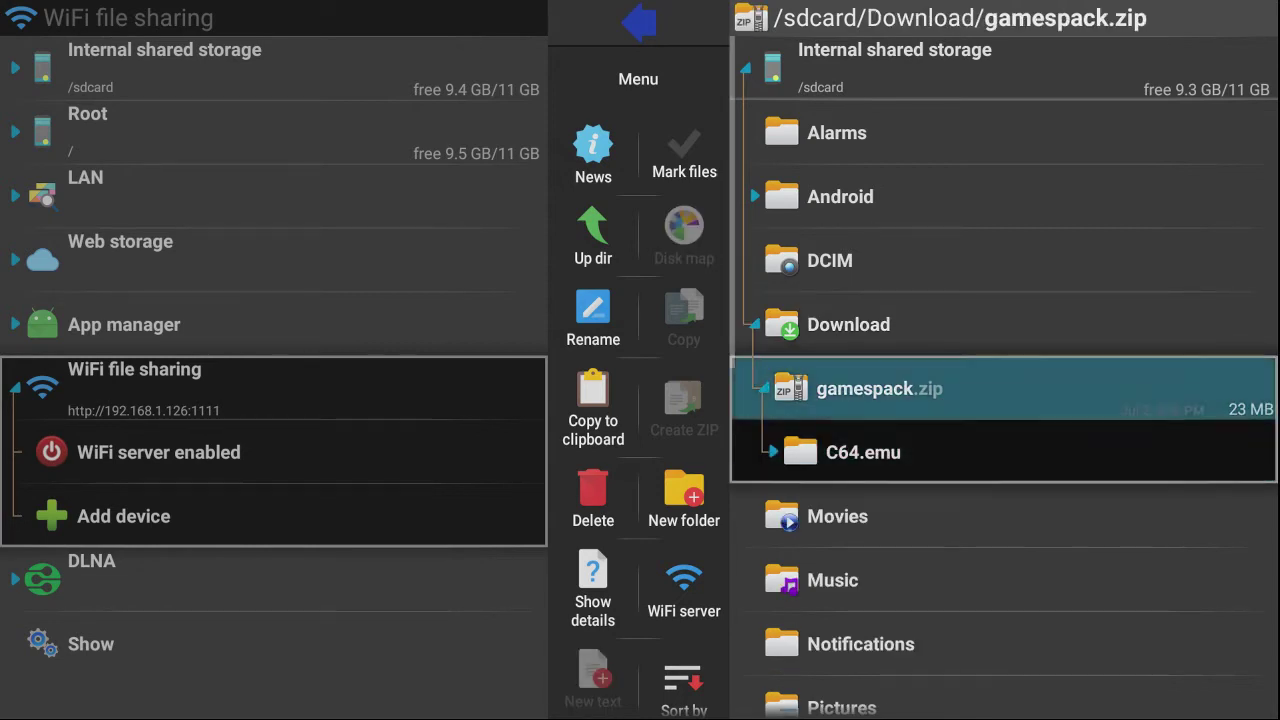
key("Down")
Step: Expand Internal shared storage in the other file pane so that /sdcard is the copy destination
key("Left")
key("Left")
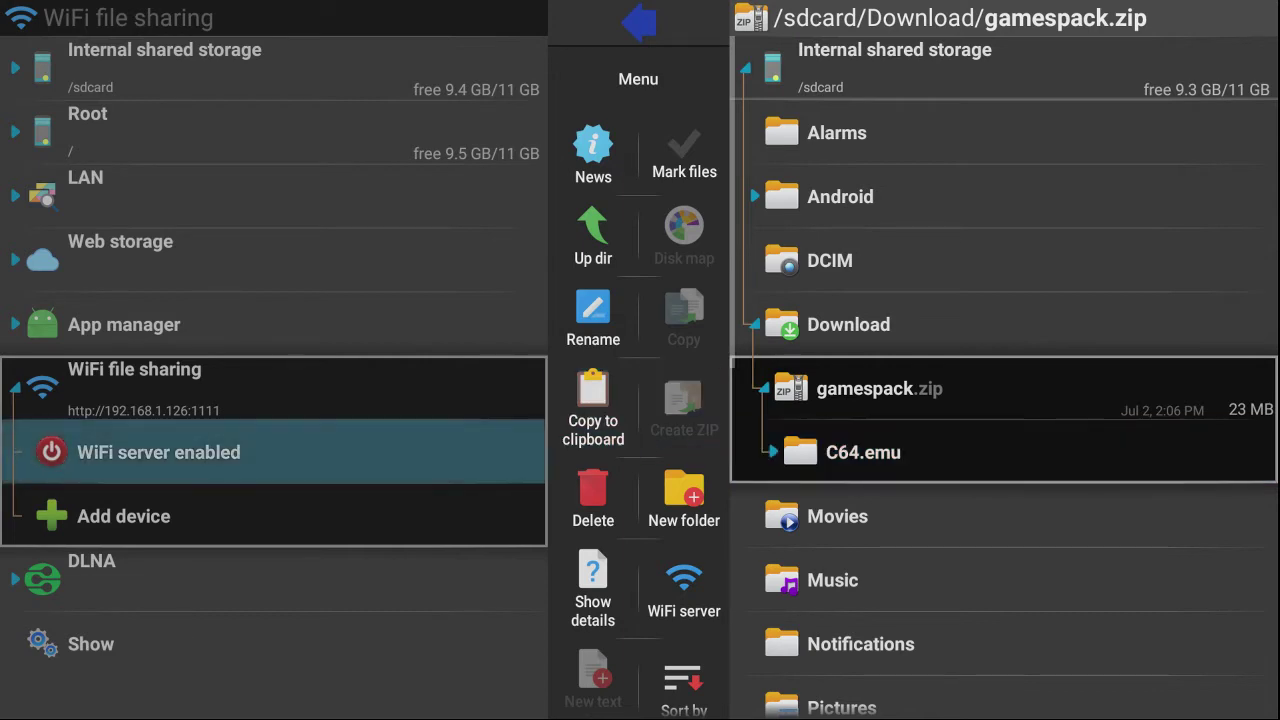
key("Up")
key("Up")
key("Up")
key("Up")
key("Up")
key("Up")
key("Down")
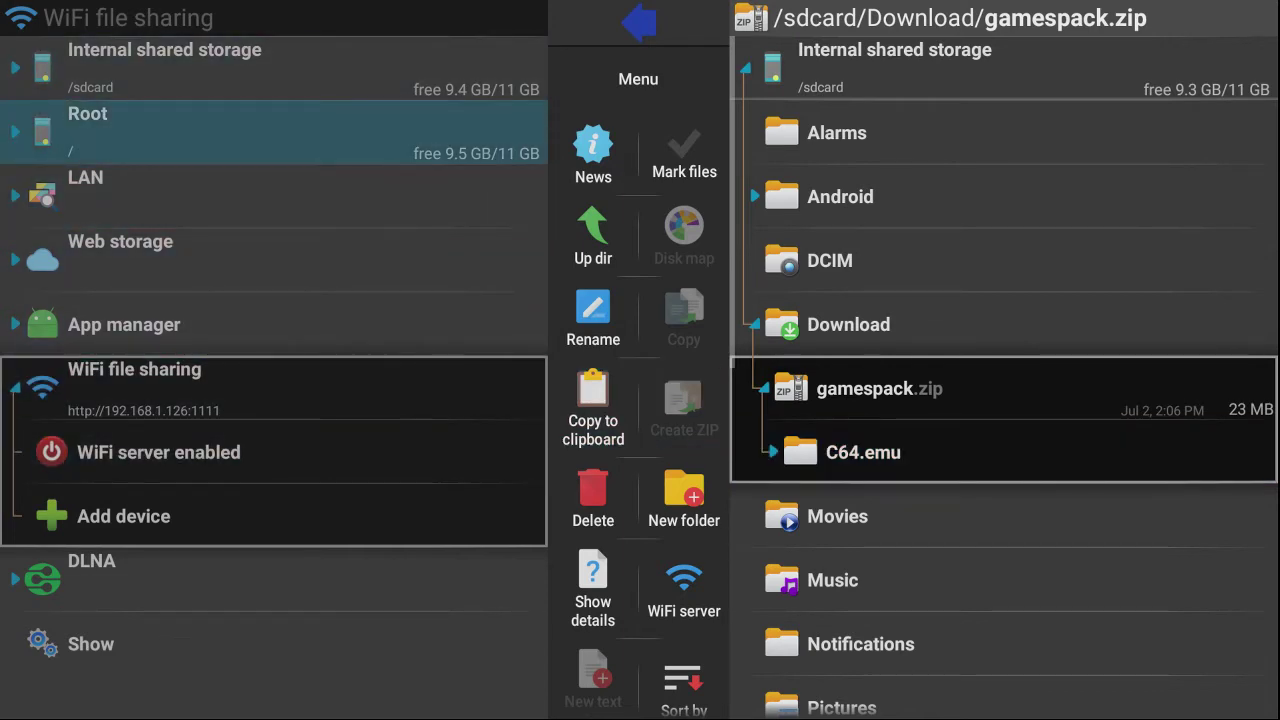
key("Up")
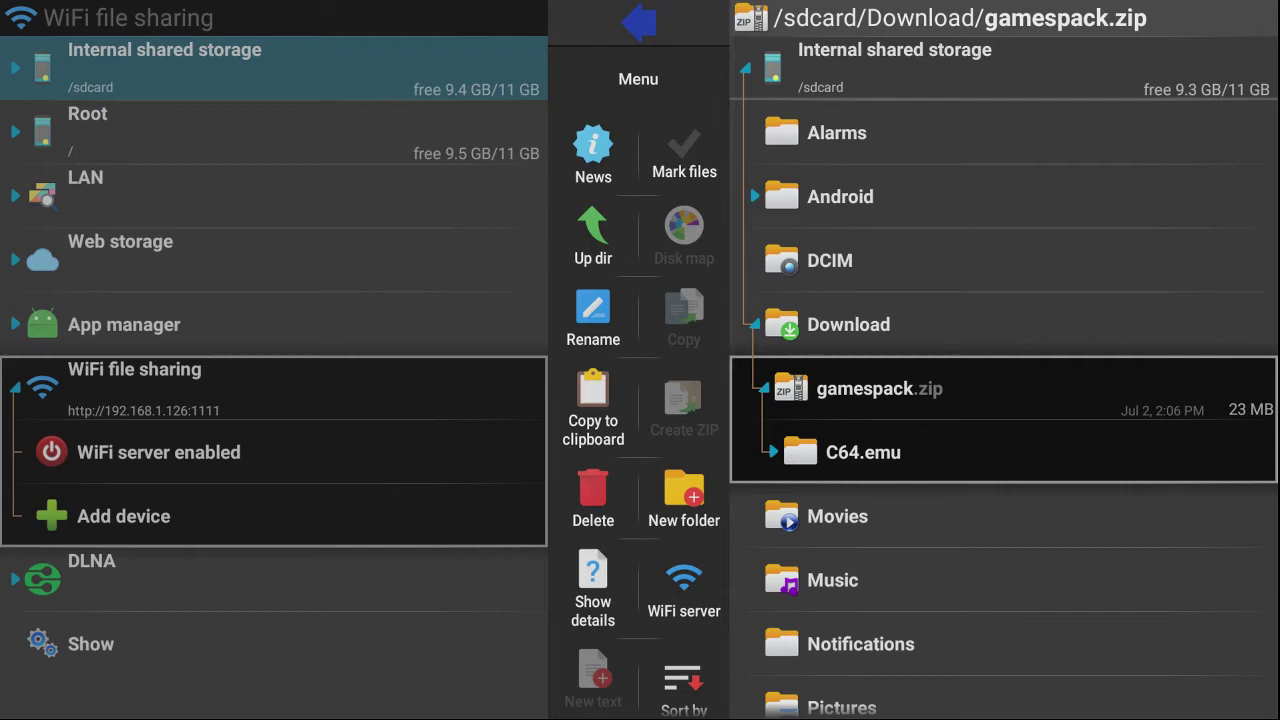
key("Return")
key("Right")
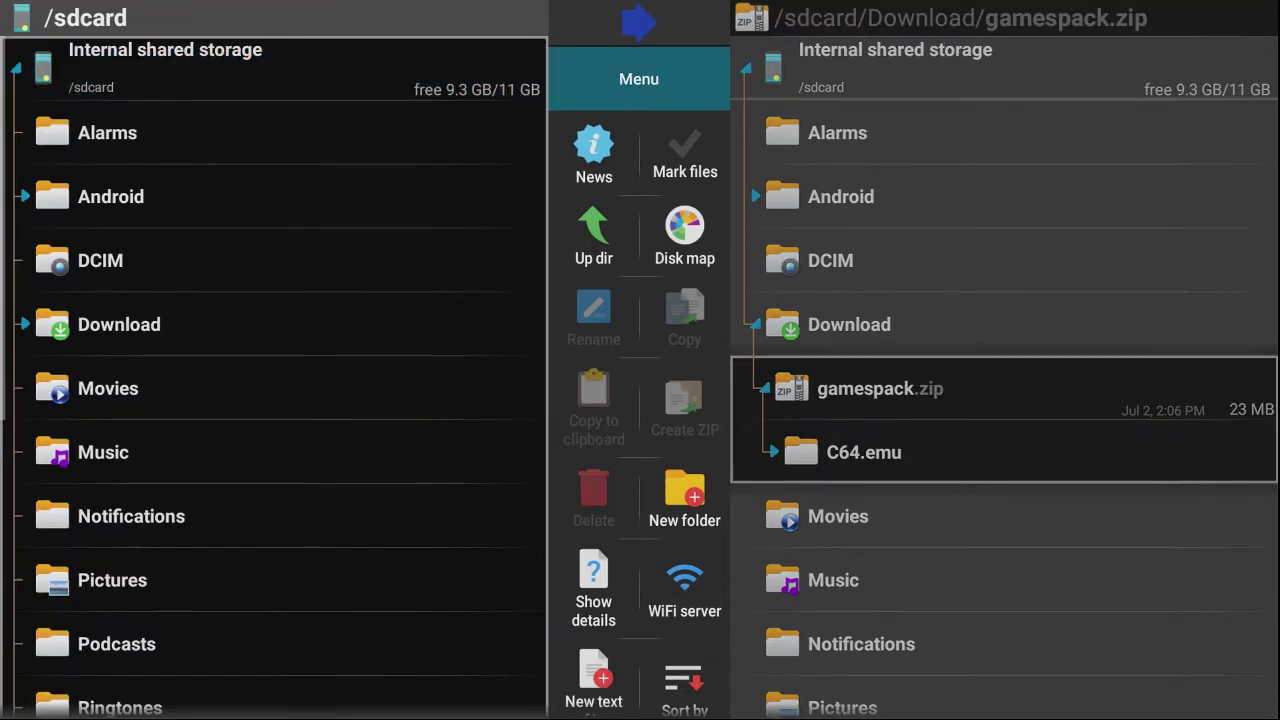
Step: Copy the C64.emu folder from gamespack.zip to /sdcard, leaving move mode off
key("Right")
key("Up")
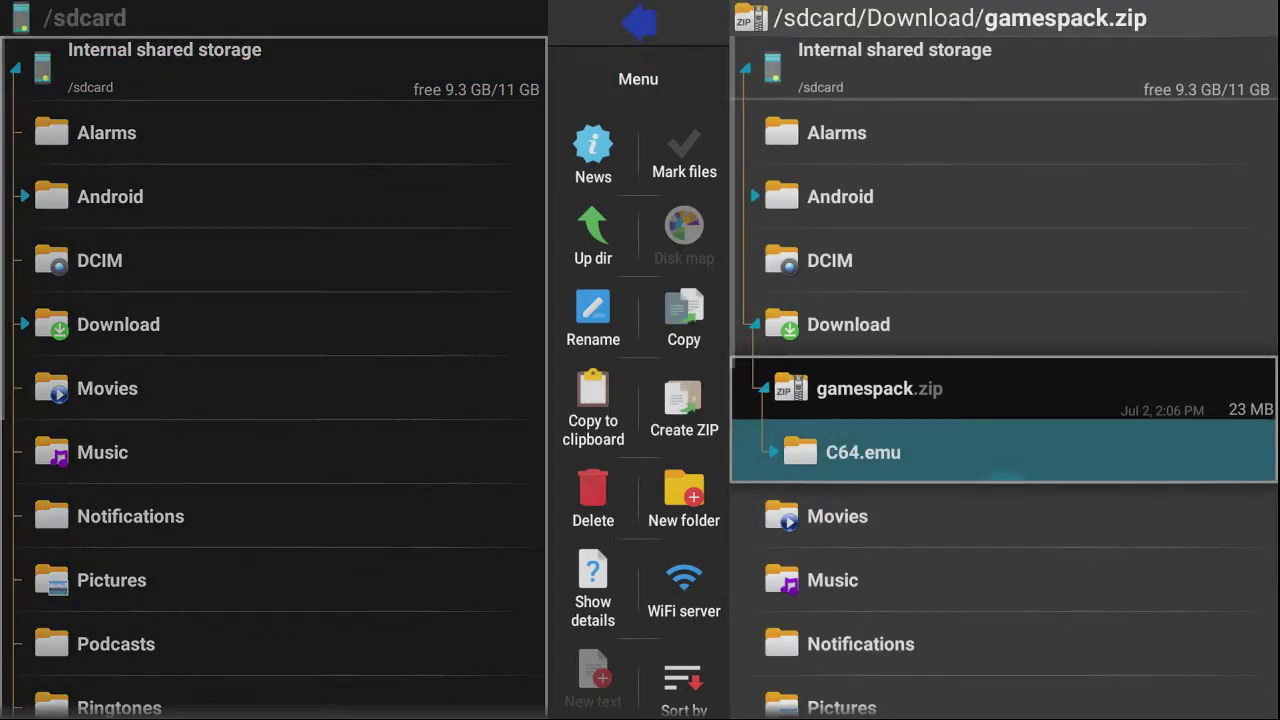
key("Return")
key("Down")
key("Down")
key("Return")
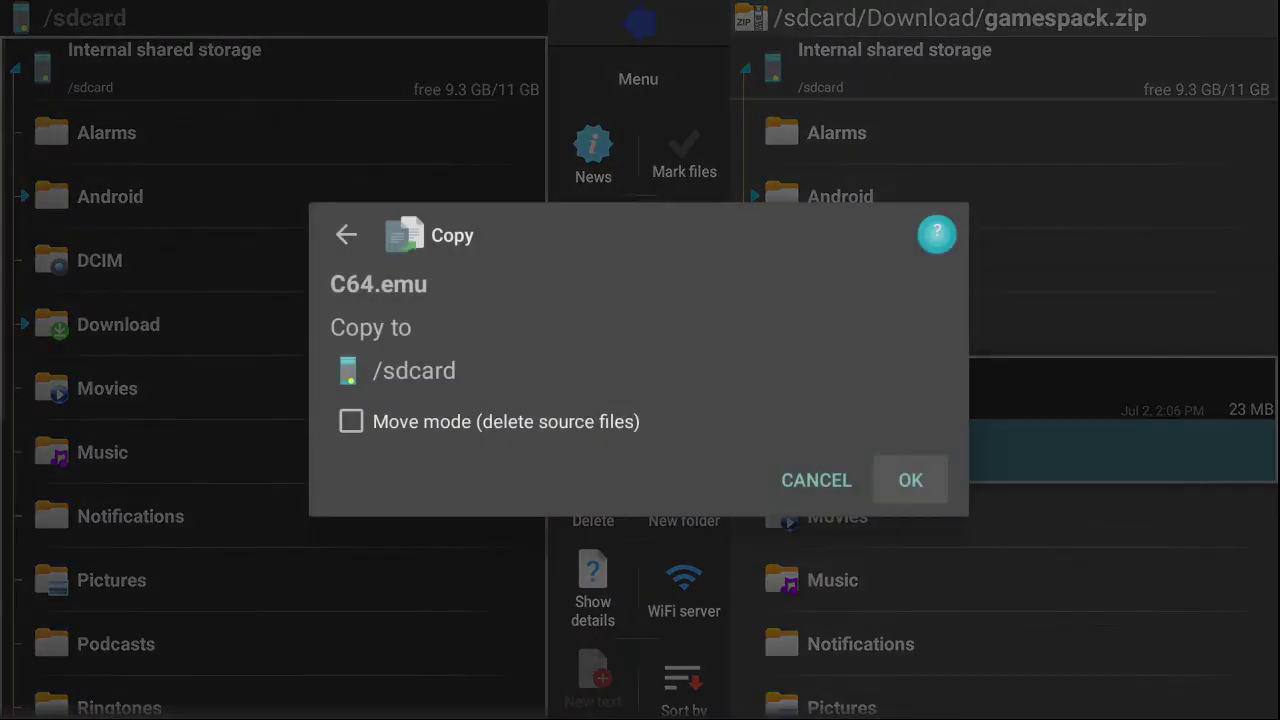
key("Return")
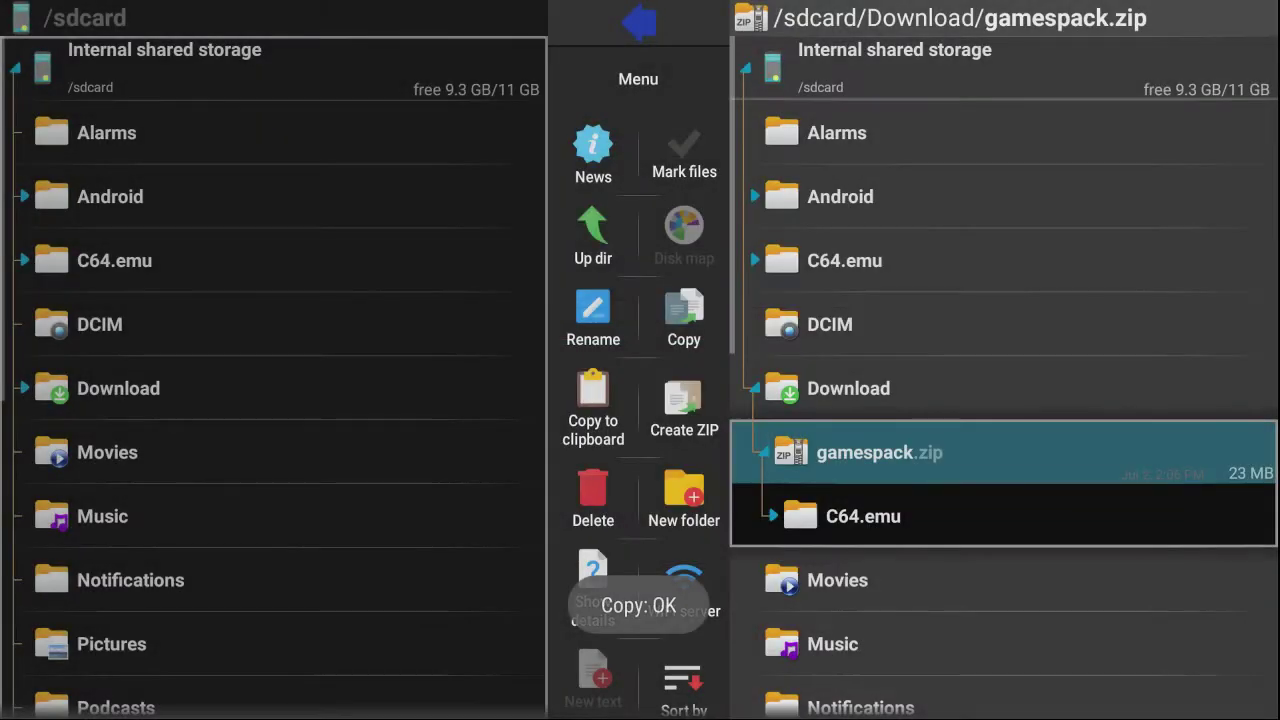
Step: Switch to the C64.emu app and allow it to access photos, media and files on the device
key("Left")
key("Left")
key("Down")
key("Down")
key("Down")
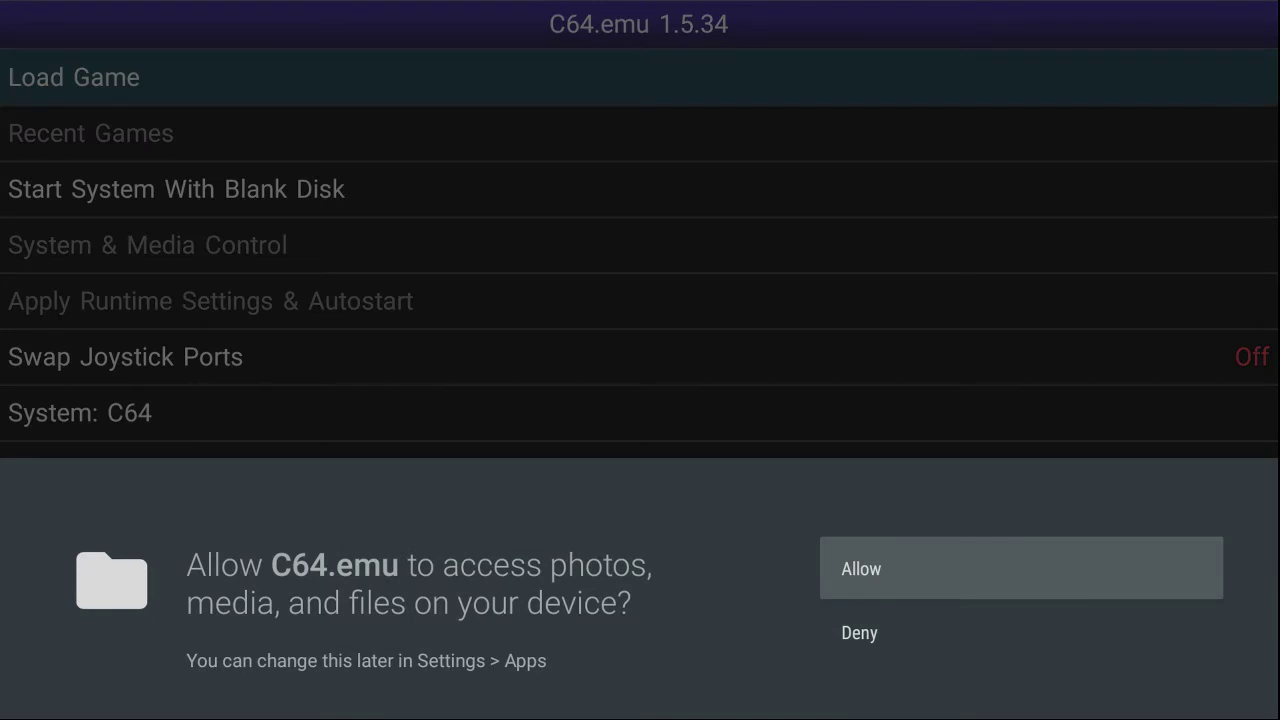
key("Return")
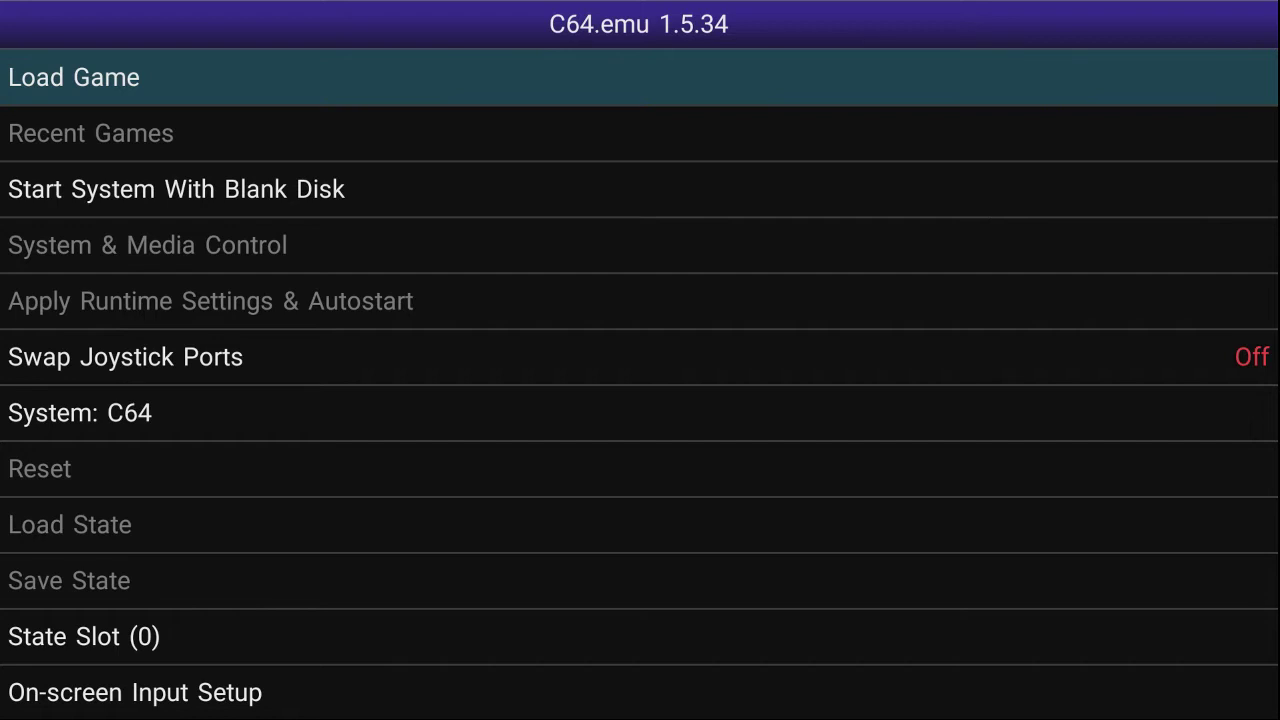
Step: Open the emulator's GUI options from the main menu's Options entry
key("Down")
key("Down")
key("Down")
key("Down")
key("Down")
key("Down")
key("Down")
key("Down")
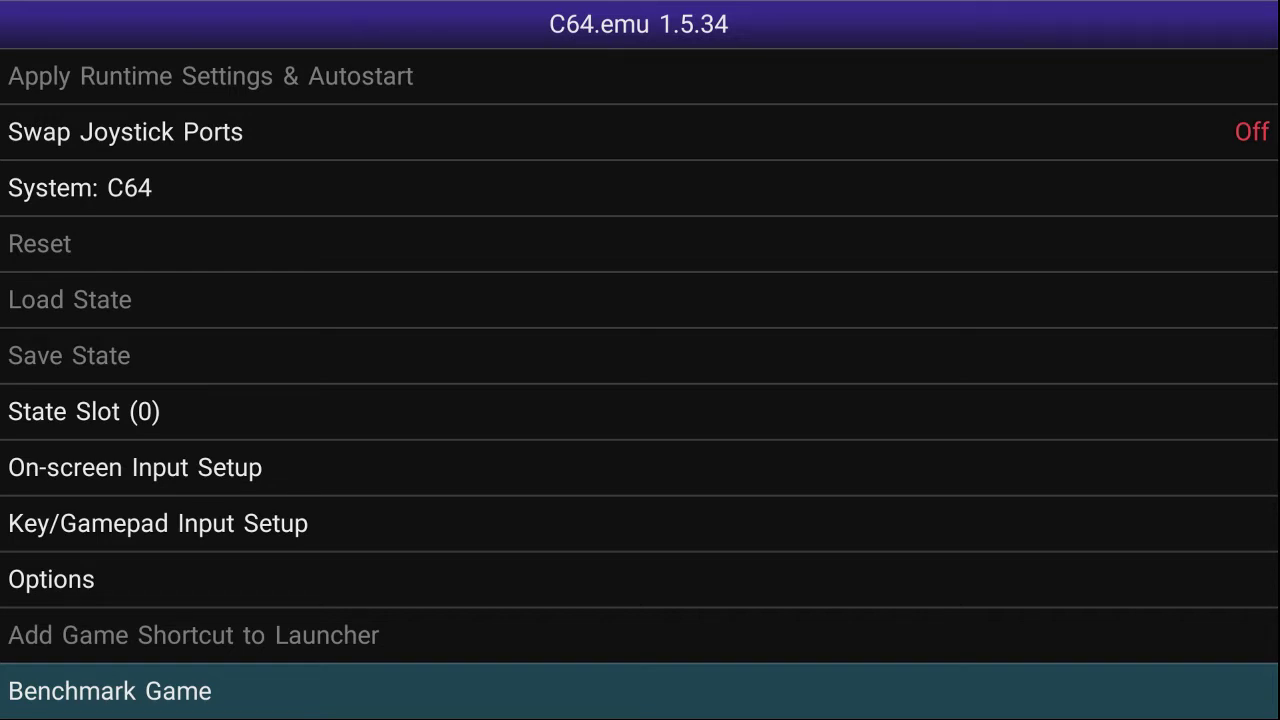
key("Up")
key("Return")
key("Down")
key("Down")
key("Down")
key("Return")
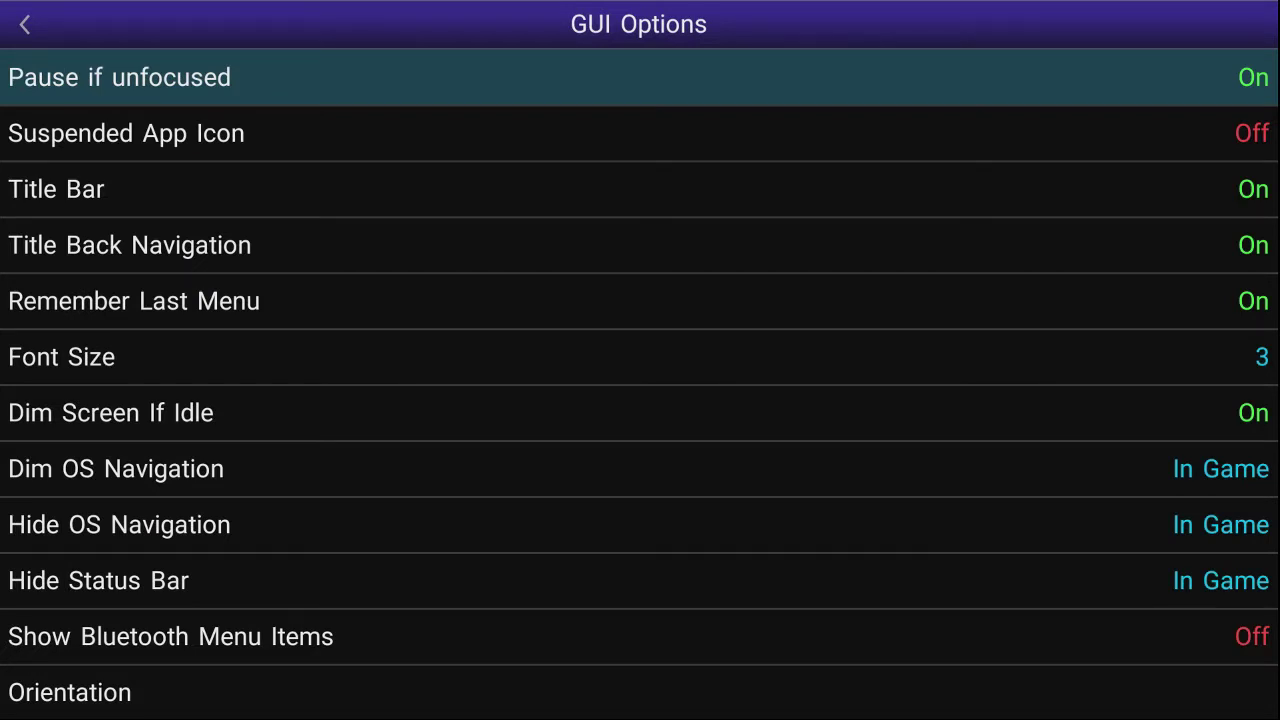
Step: Look through the GUI options, including the orientation entries, and return to the Options list
key("Up")
key("Up")
key("Up")
key("Up")
key("Up")
key("Up")
key("Up")
key("Up")
key("Up")
key("Up")
key("Up")
key("Up")
key("Up")
key("Up")
key("Up")
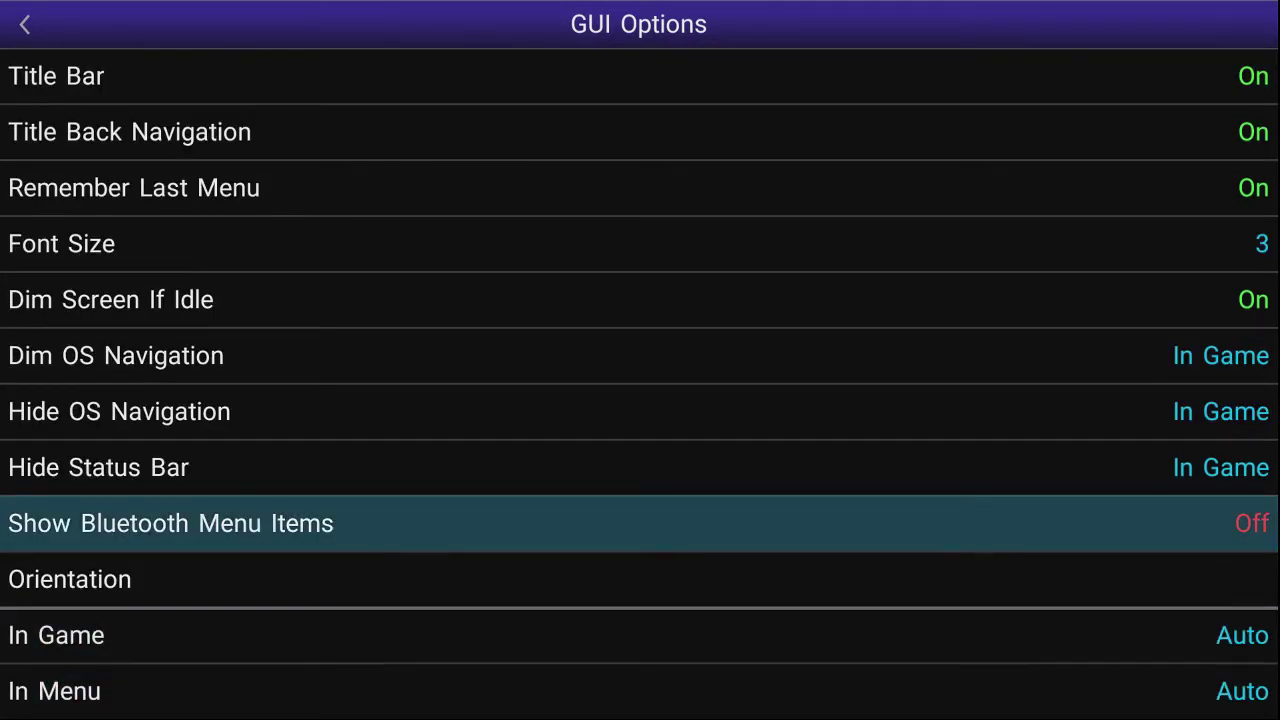
key("Up")
key("Escape")
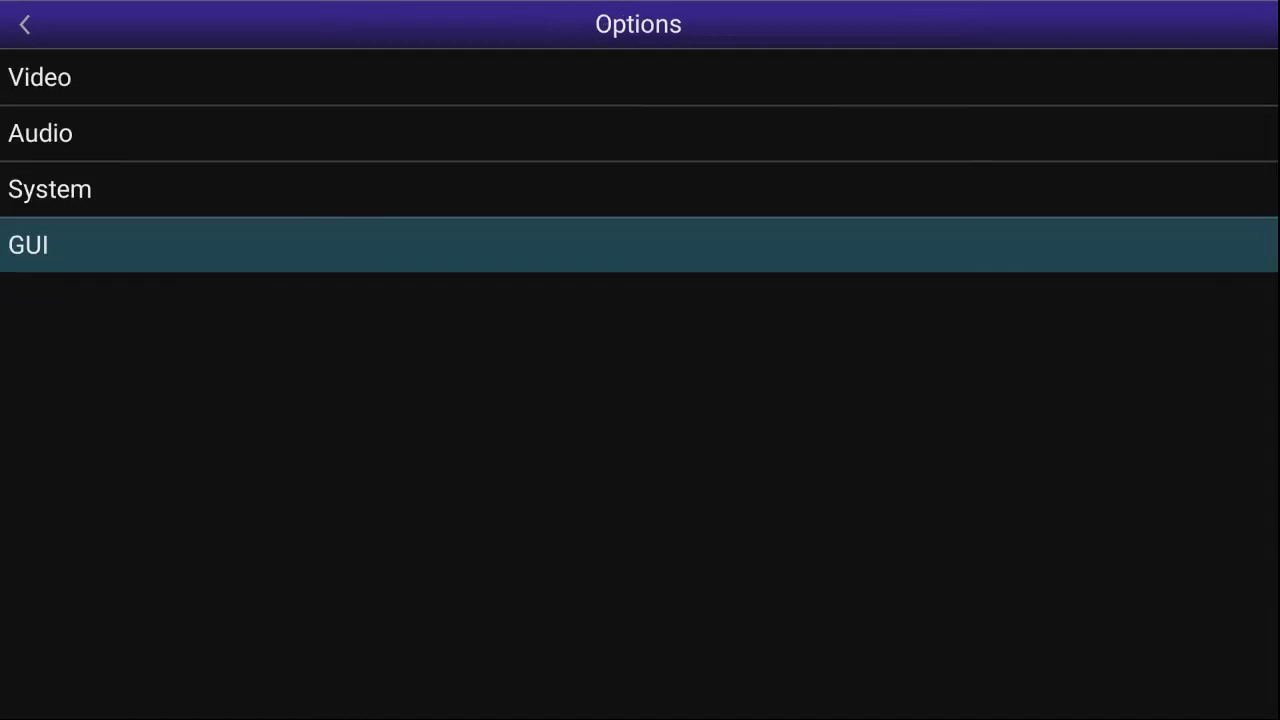
Step: Check the System options, including the auto-save, save path and autostart entries, and return to the main menu
key("Up")
key("Return")
key("Escape")
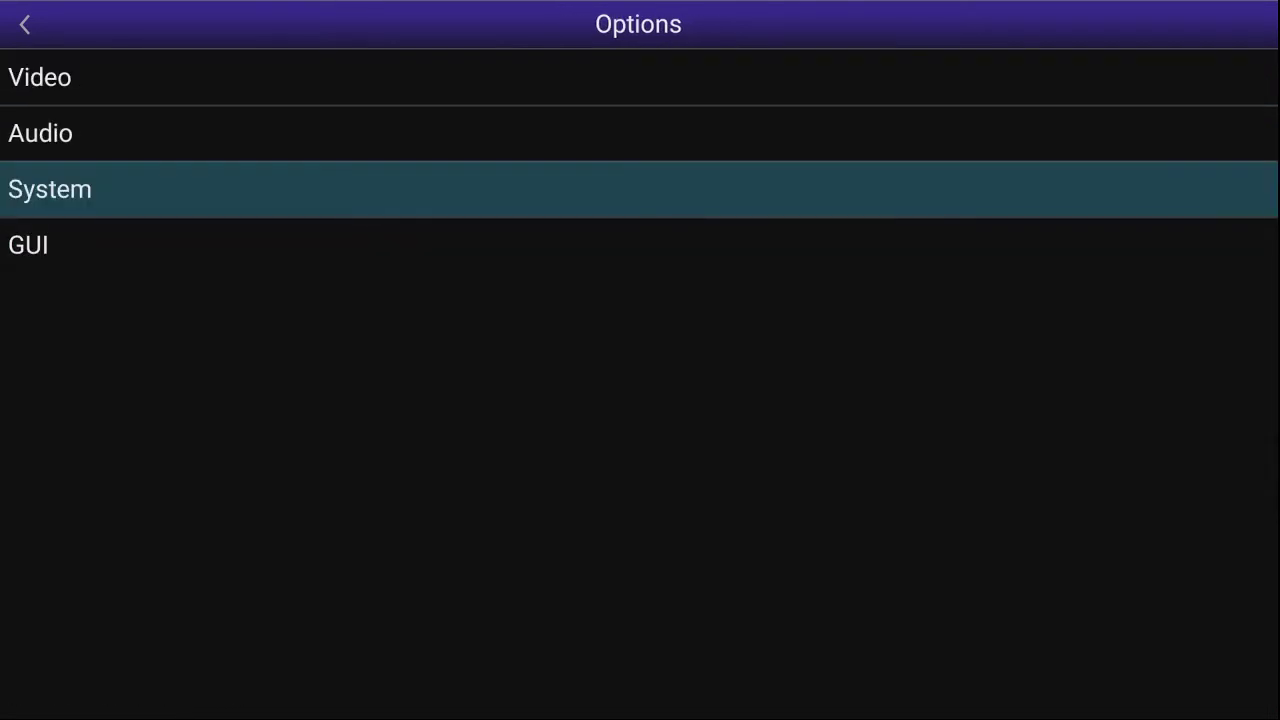
key("Return")
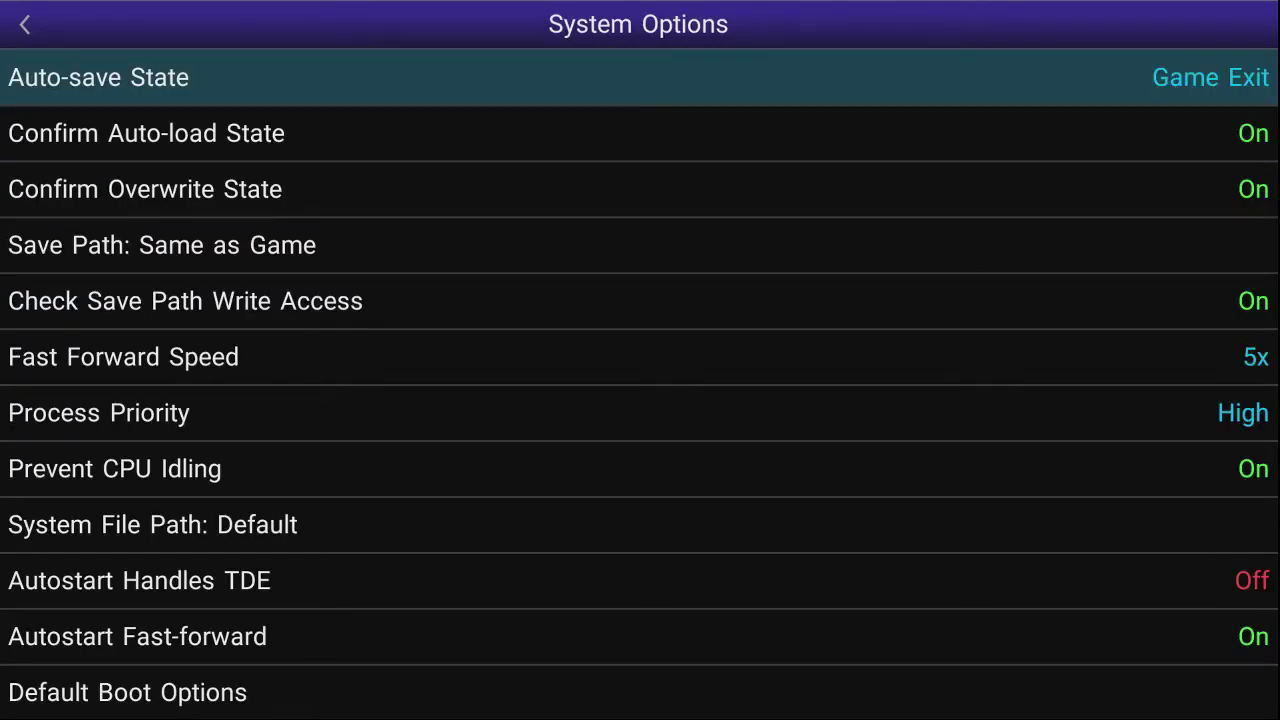
key("Escape")
key("Up")
key("Up")
key("Escape")
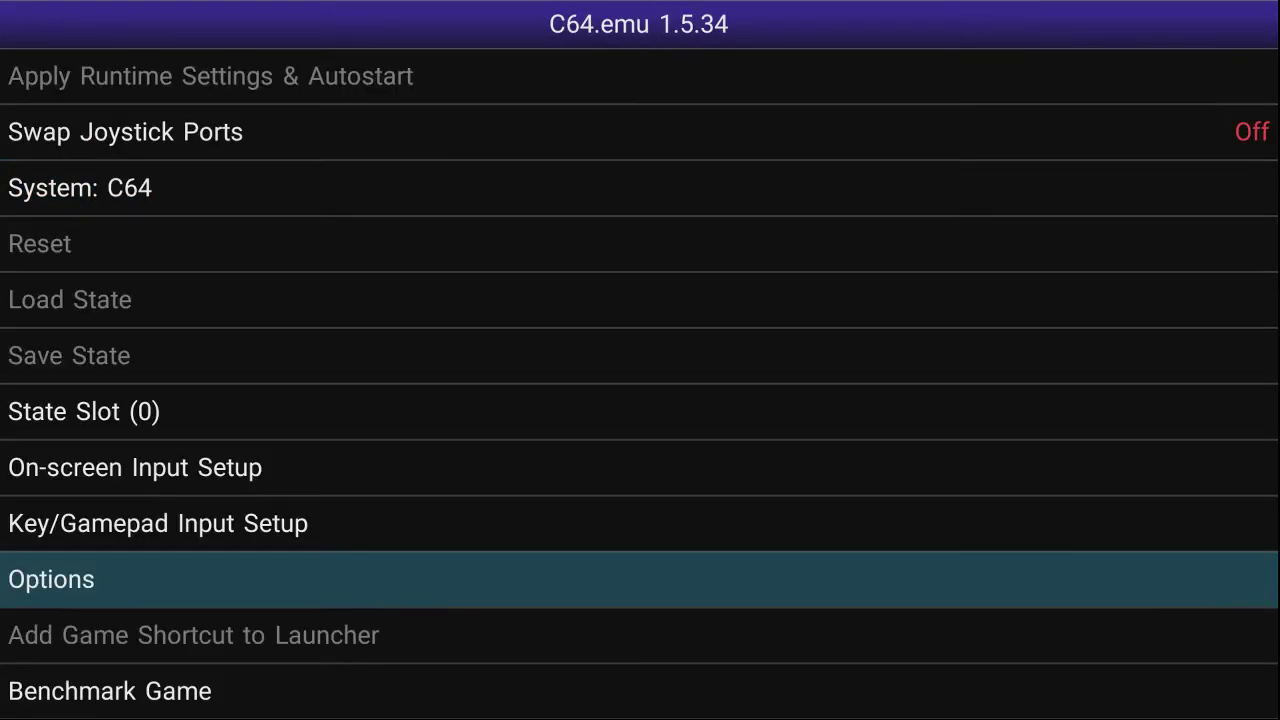
key("Up")
key("Up")
key("Up")
key("Up")
key("Up")
key("Down")
key("Down")
key("Down")
key("Down")
key("Down")
key("Down")
key("Down")
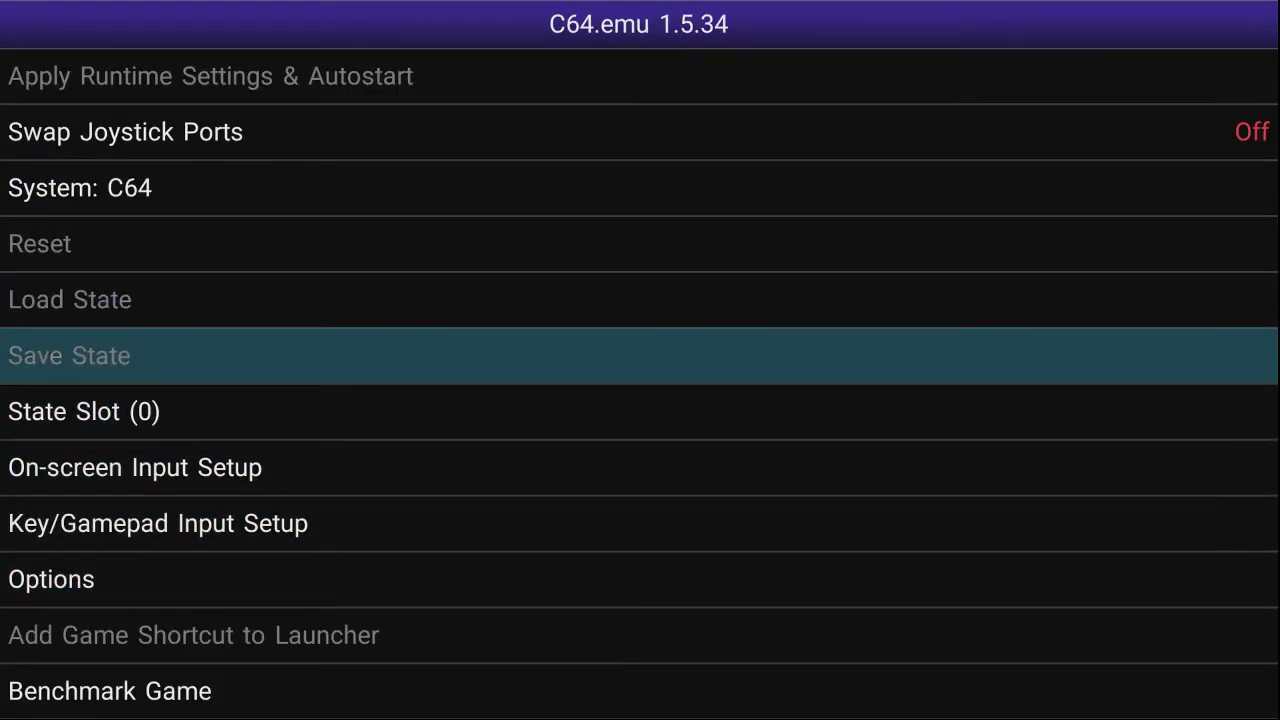
key("Up")
key("Up")
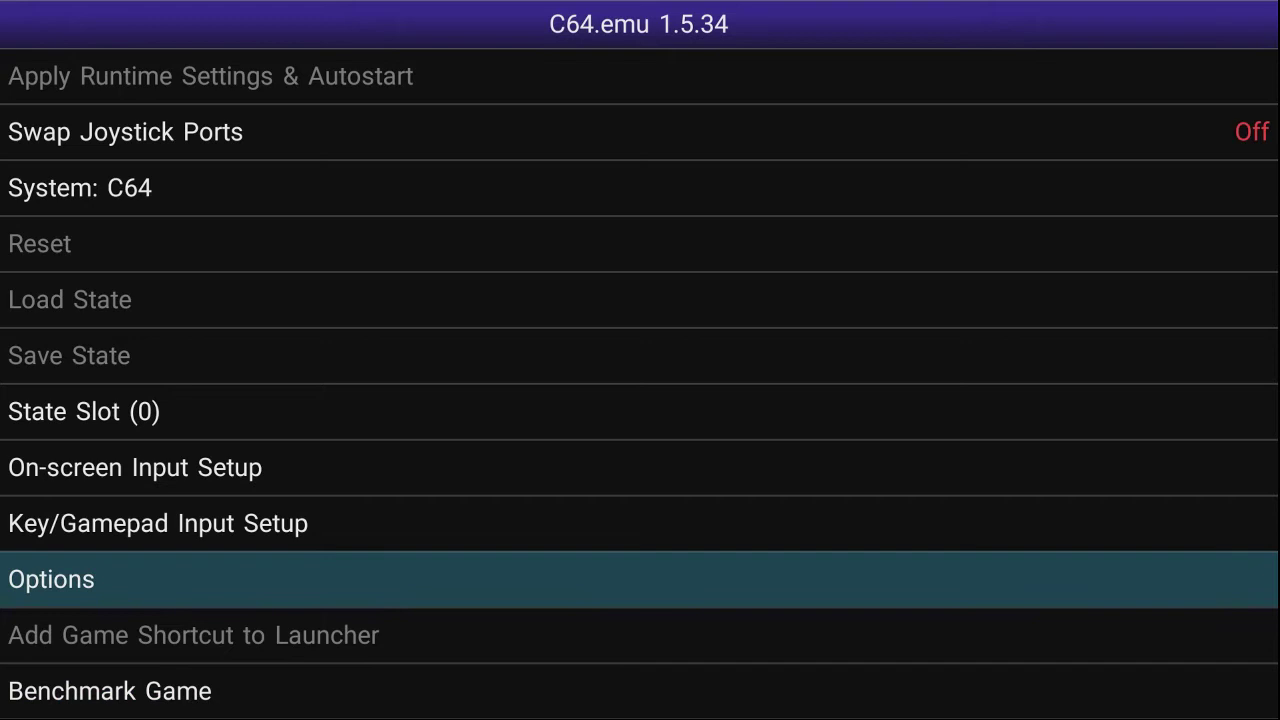
Step: Examine the general input options and the individual device list in Key/Gamepad Input Setup, and return to the main menu
key("Up")
key("Return")
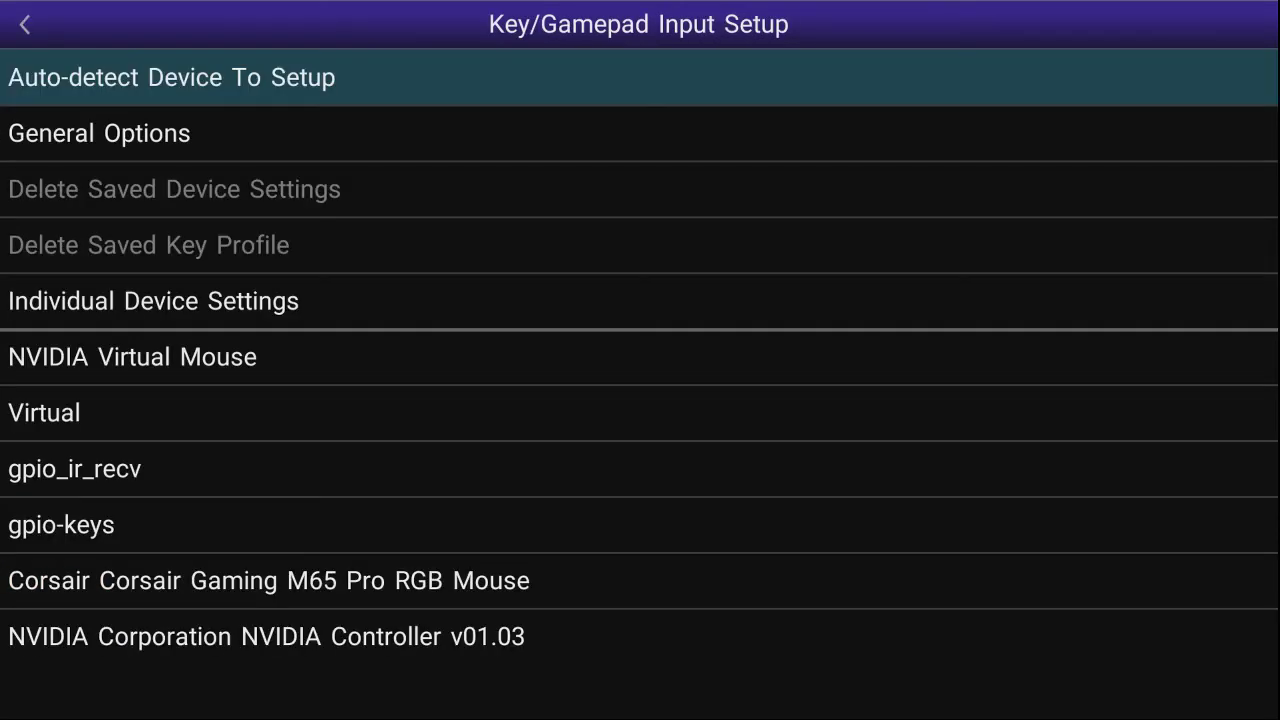
key("Down")
key("Return")
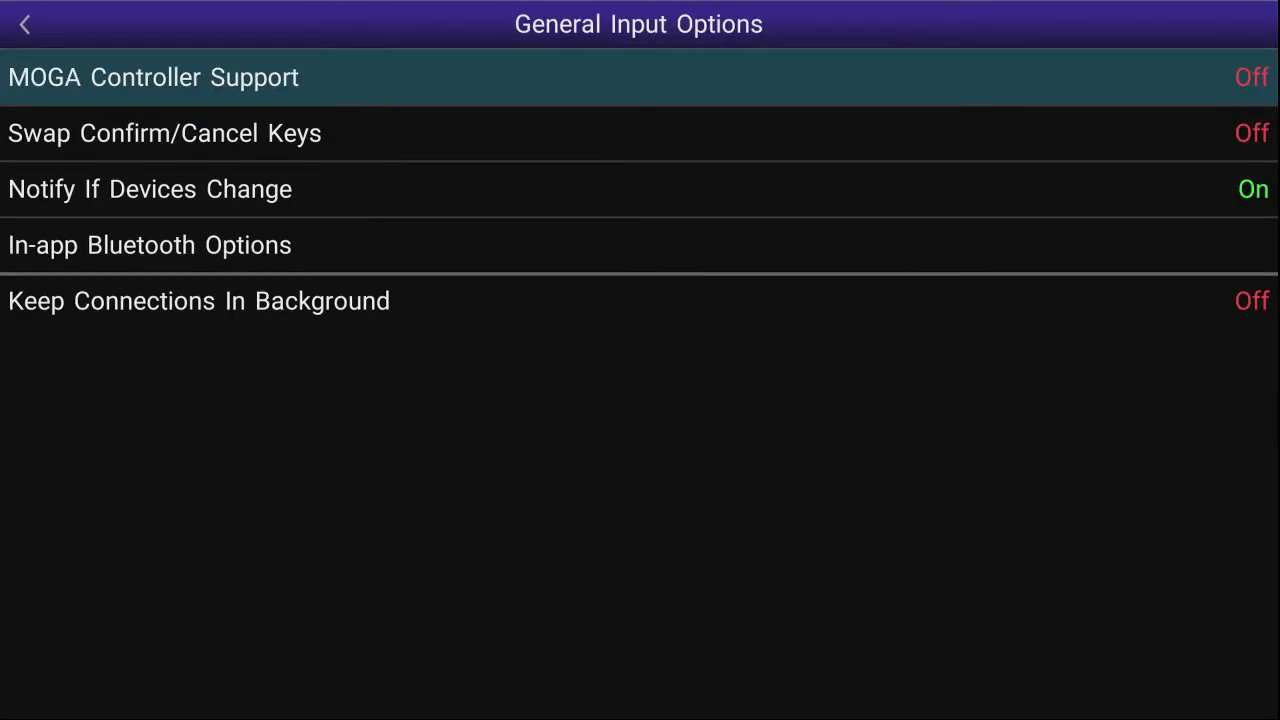
key("Escape")
key("Down")
key("Down")
key("Down")
key("Down")
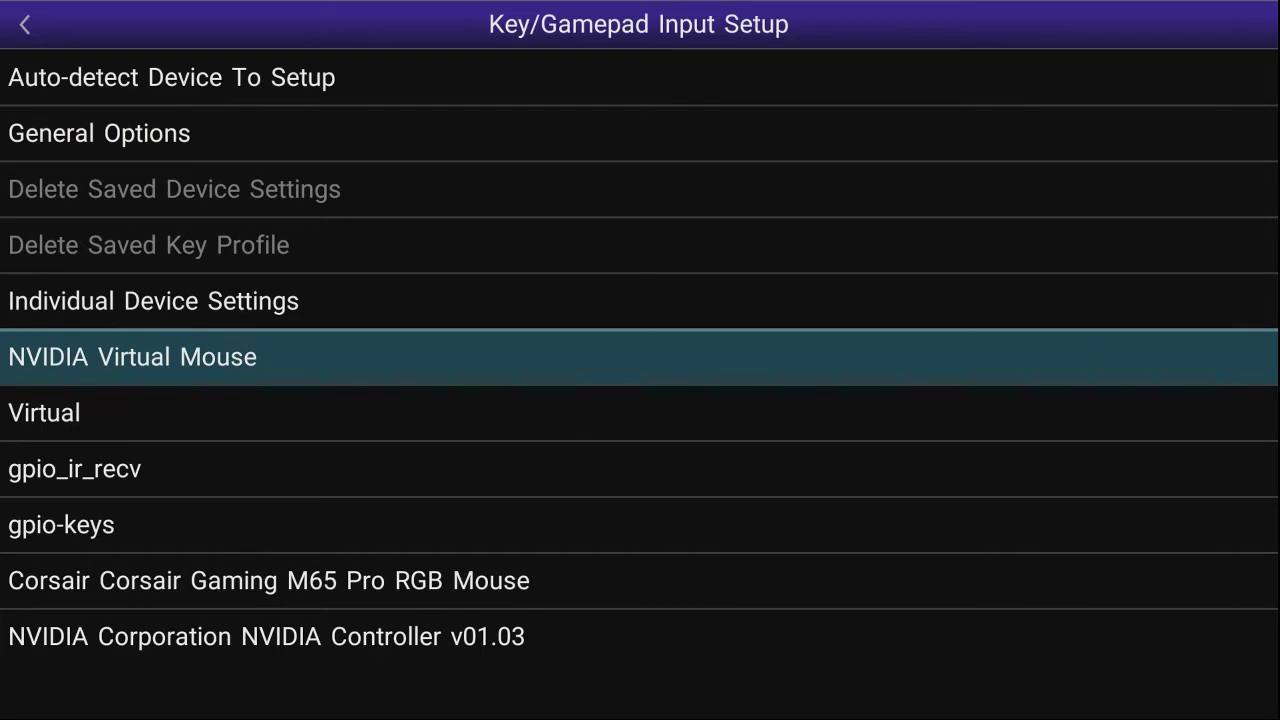
key("Up")
key("Up")
key("Up")
key("Up")
key("Up")
key("Escape")
key("Down")
key("Return")
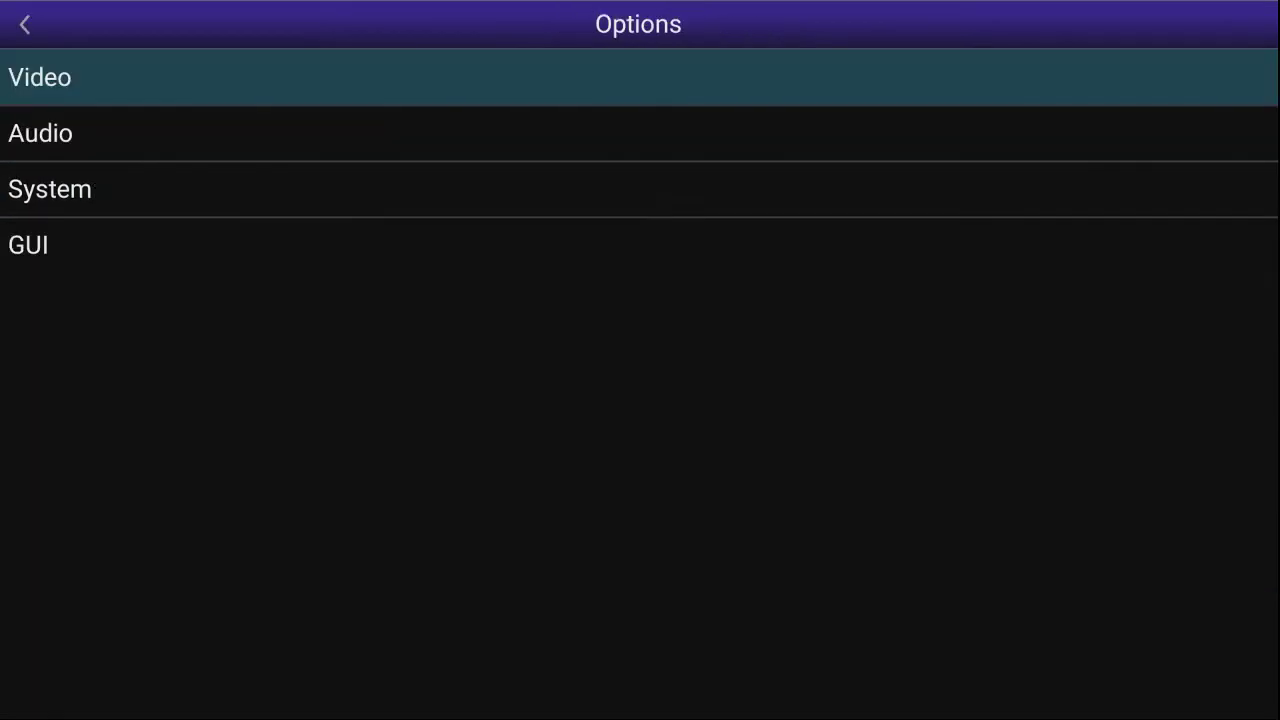
key("Escape")
key("Up")
key("Down")
key("Down")
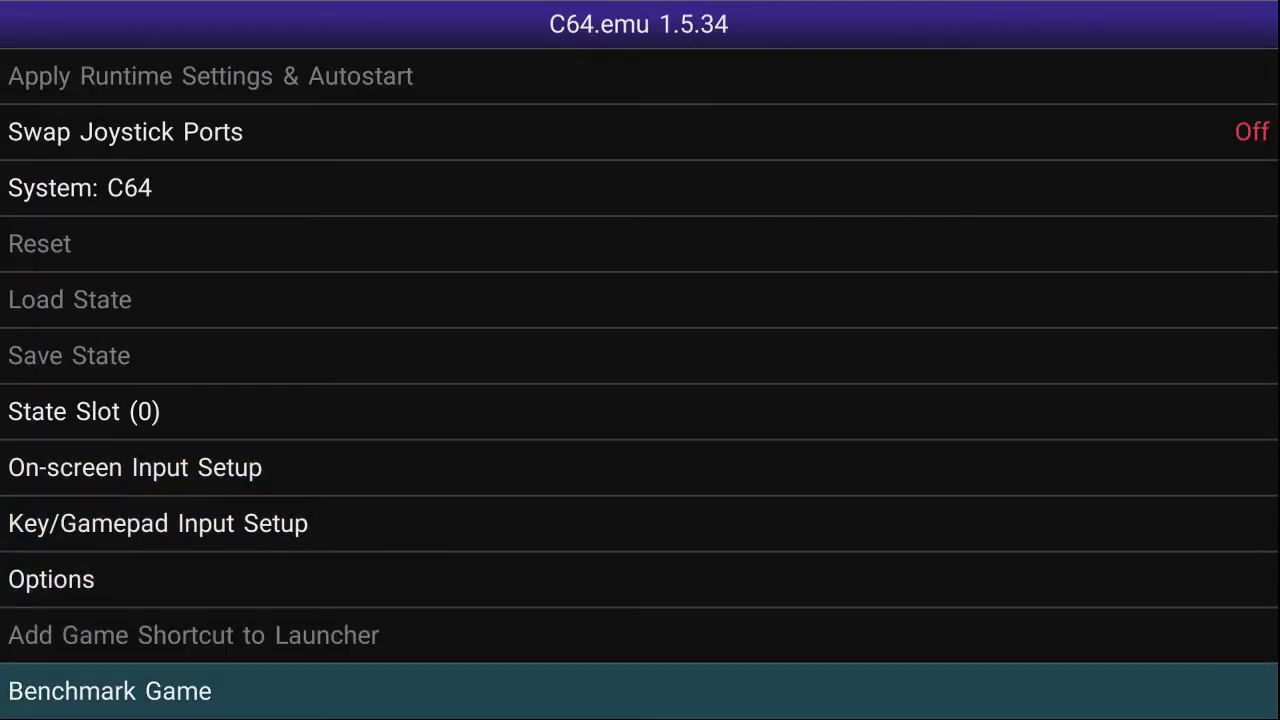
Step: Exit the emulator to the Android TV home screen and launch C64.emu again
key("Down")
key("Down")
key("Down")
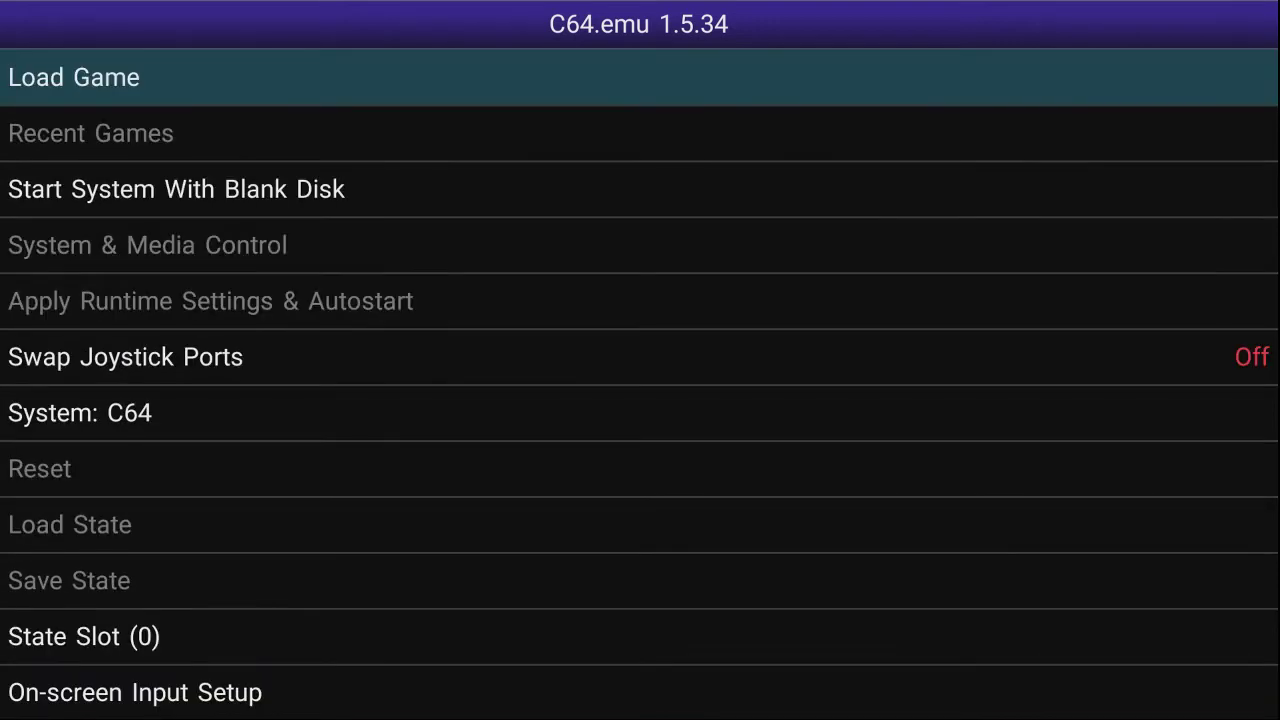
key("Escape")
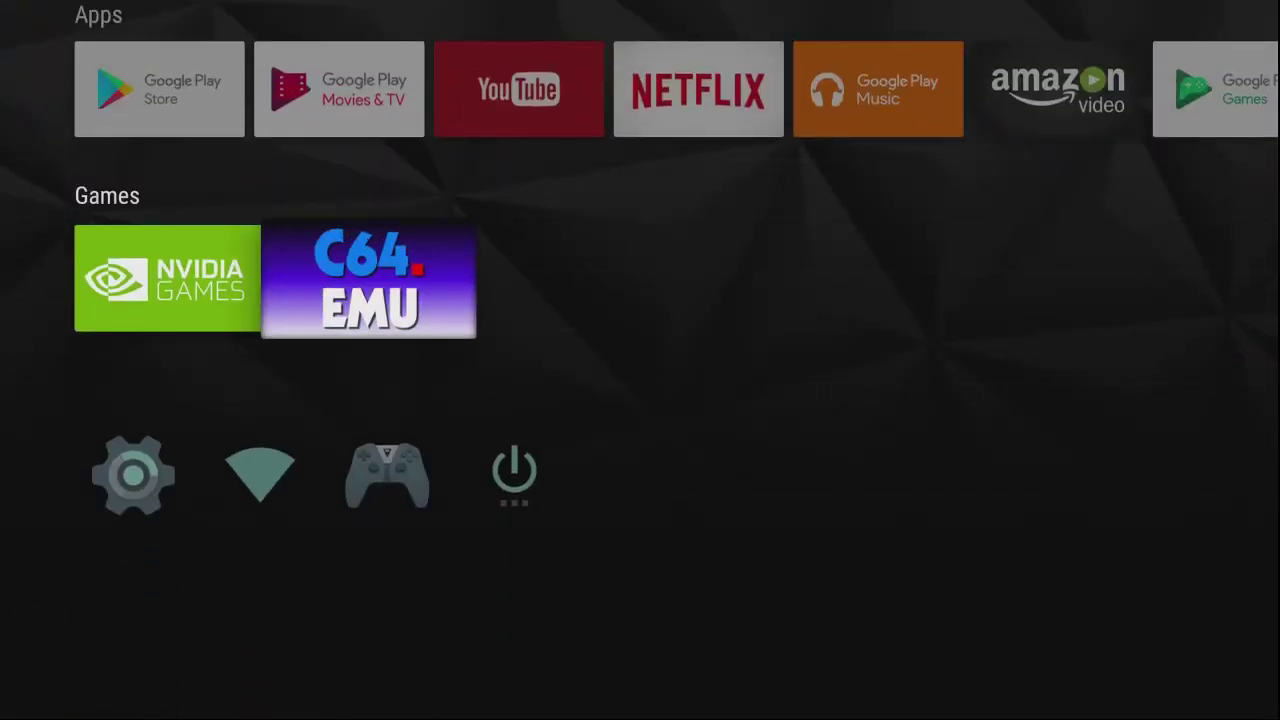
key("Return")
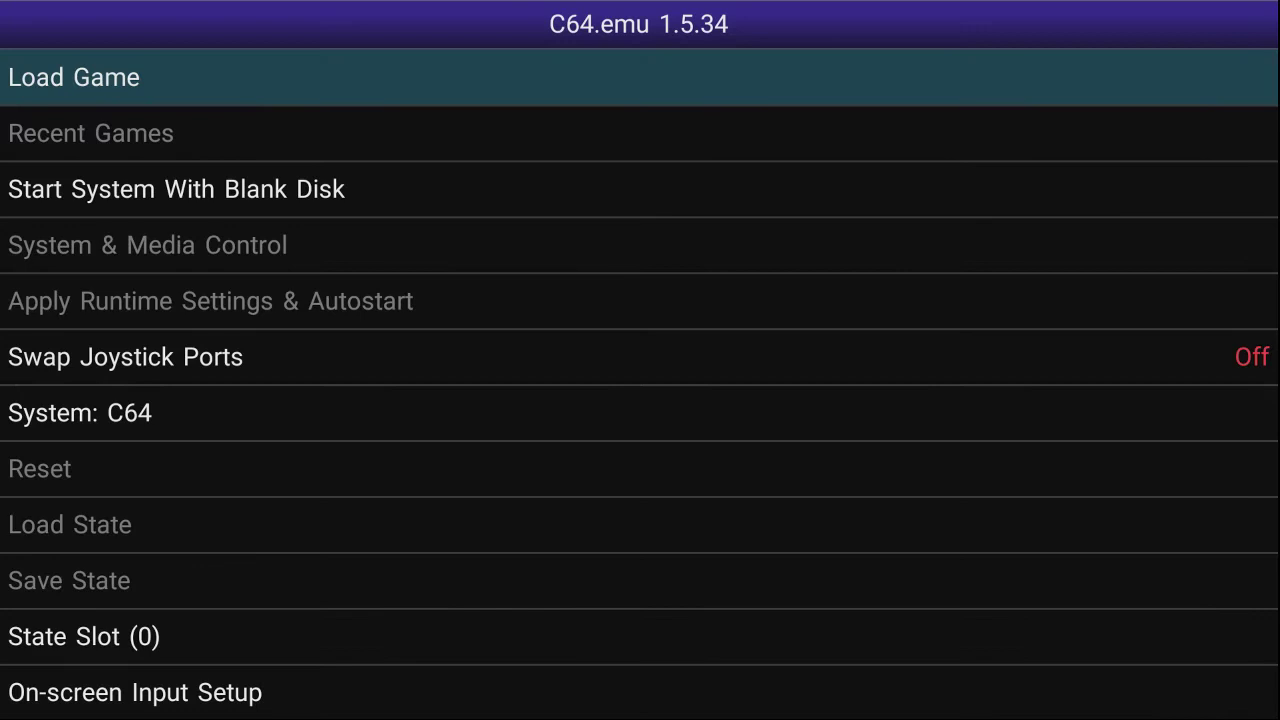
Step: Look through the main menu entries from Load Game onward and highlight Key/Gamepad Input Setup
key("Down")
key("Down")
key("Down")
key("Down")
key("Down")
key("Down")
key("Up")
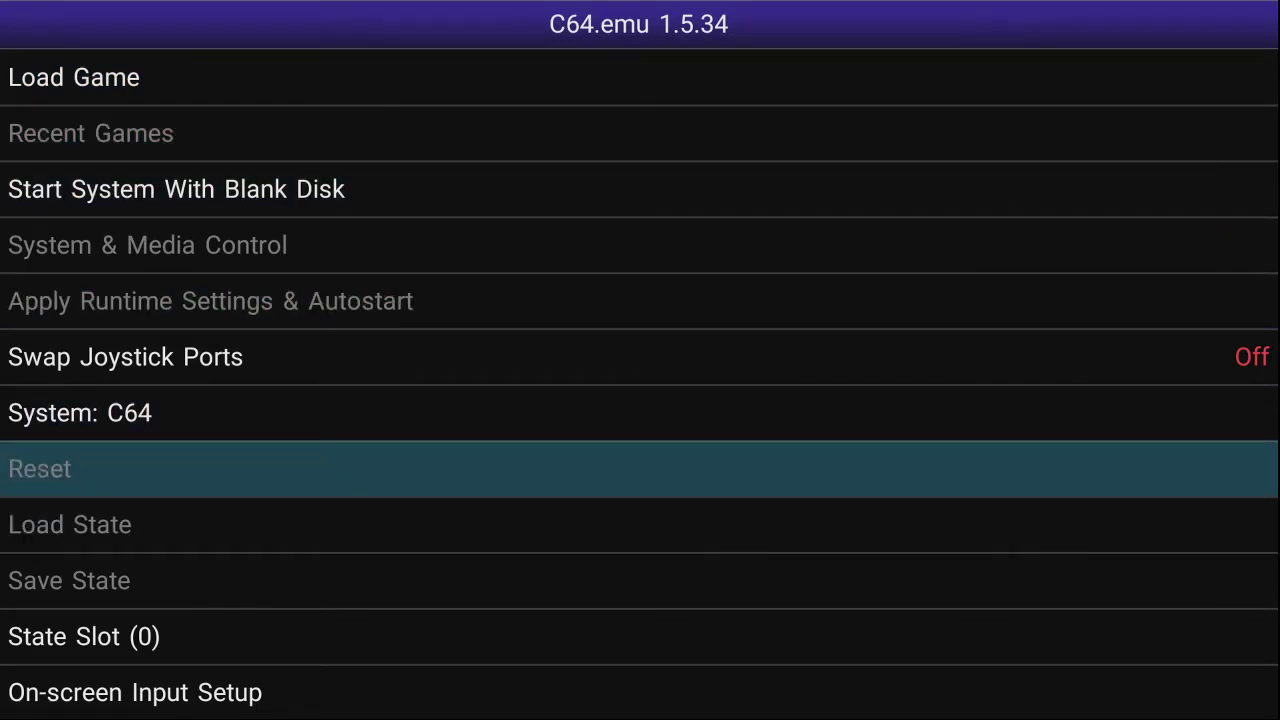
key("Down")
key("Down")
key("Down")
key("Down")
key("Down")
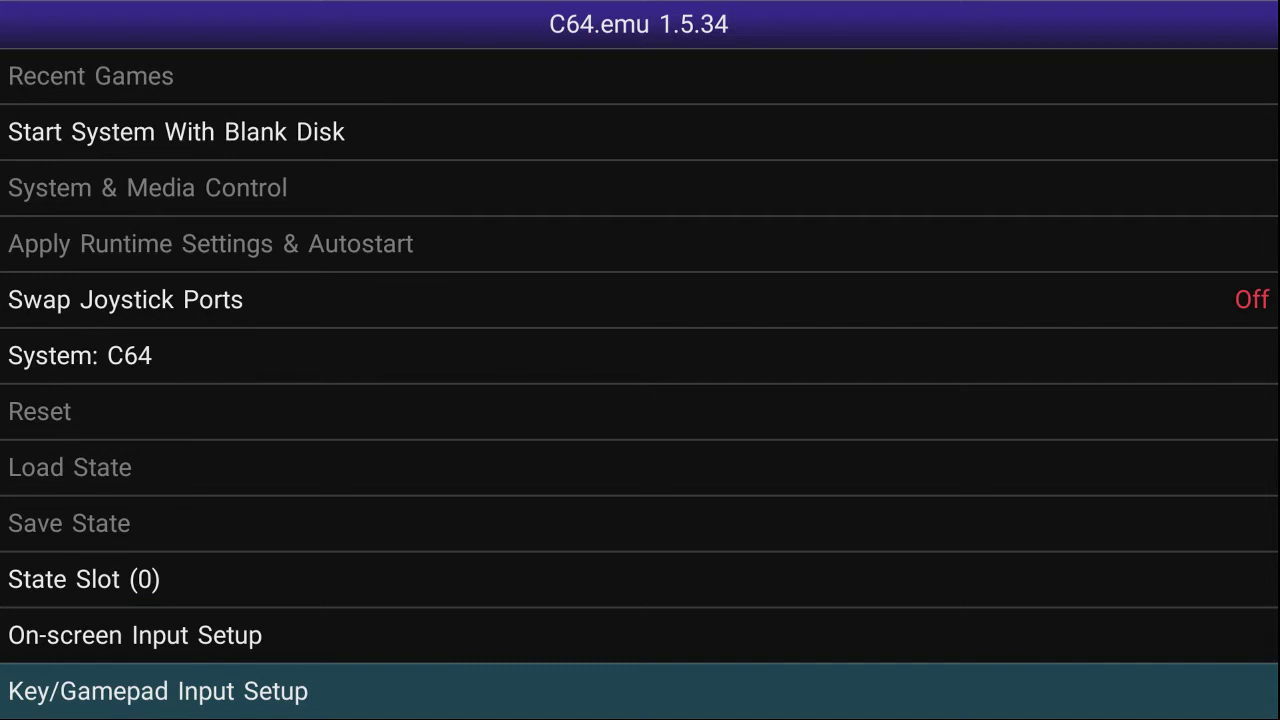
key("Down")
key("Down")
key("Down")
key("Down")
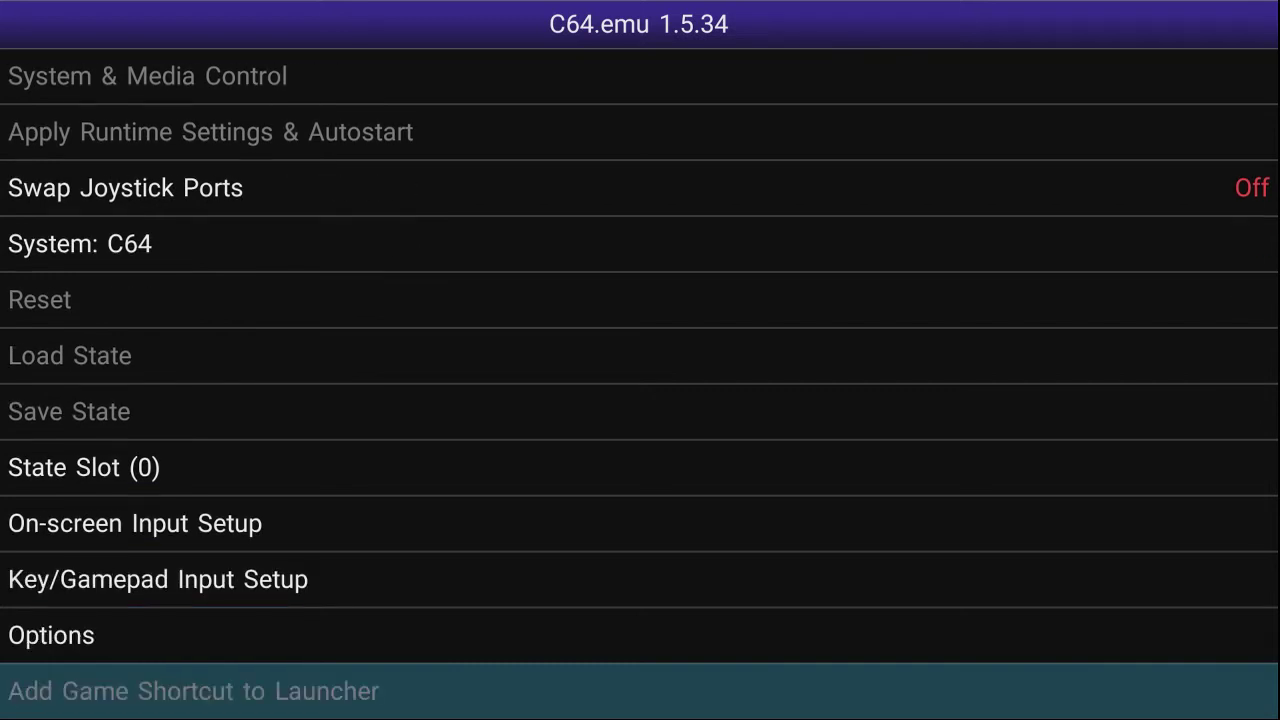
key("Up")
key("Up")
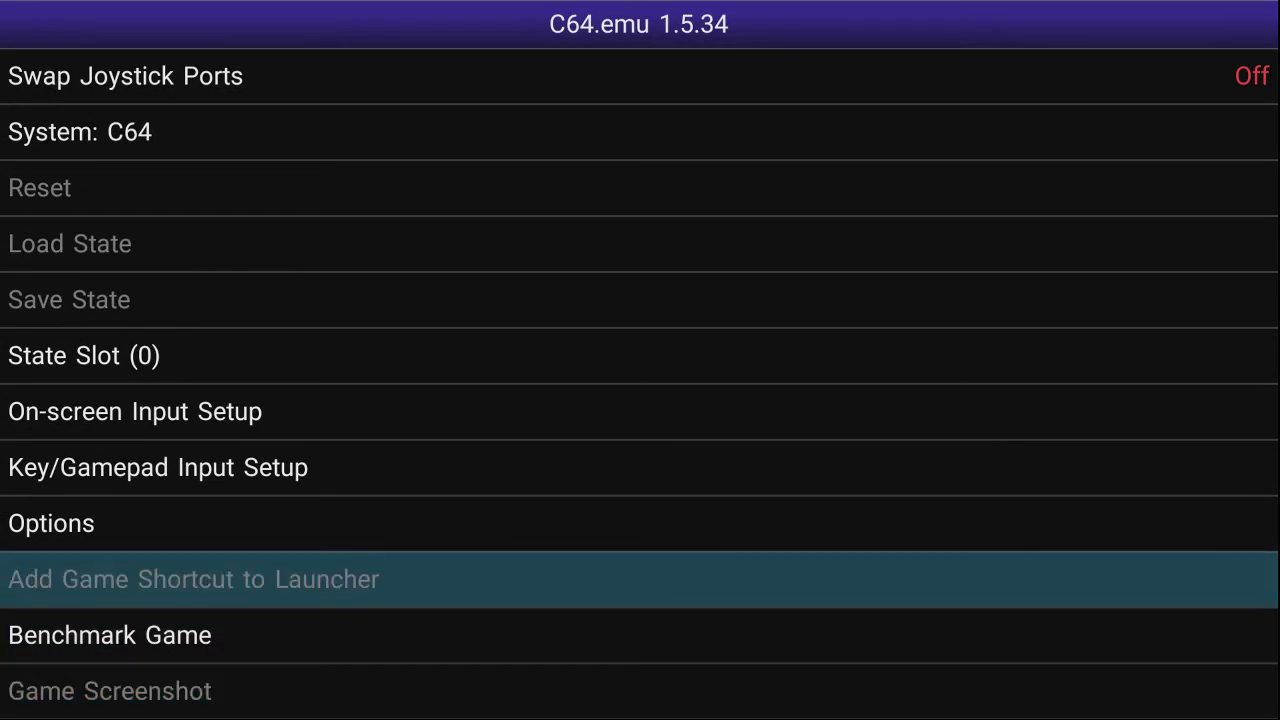
key("Up")
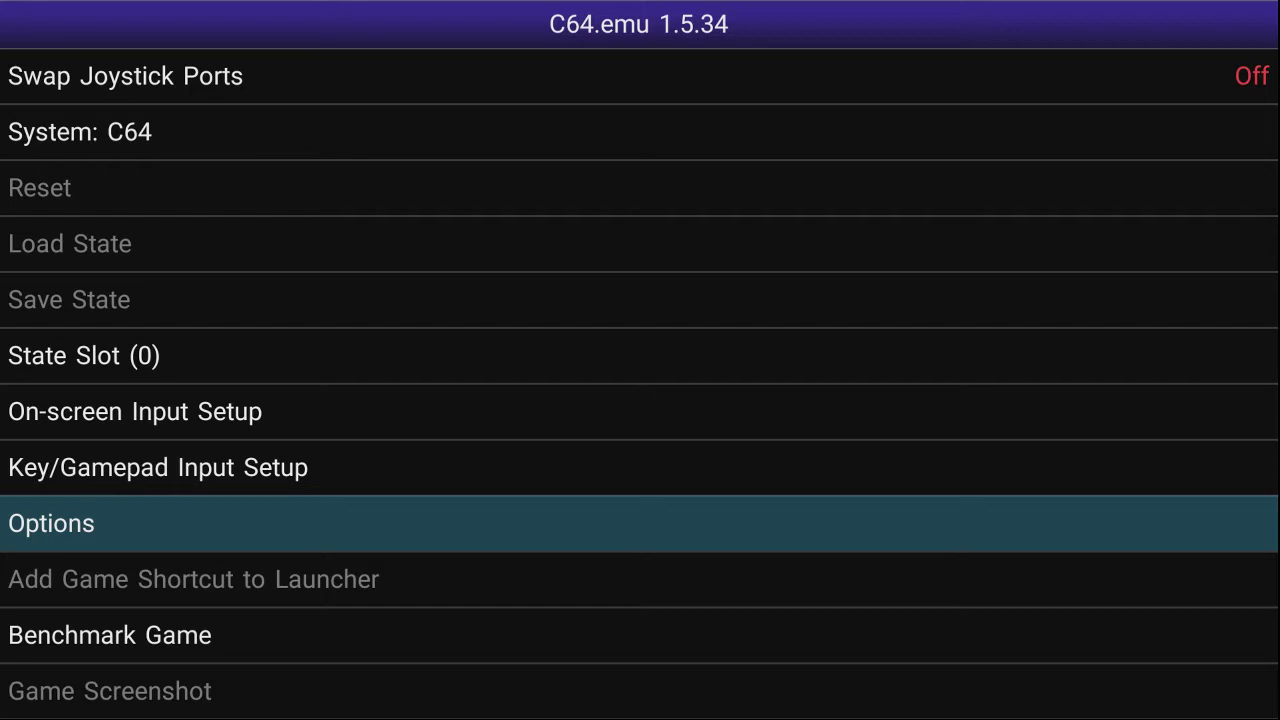
key("Up")
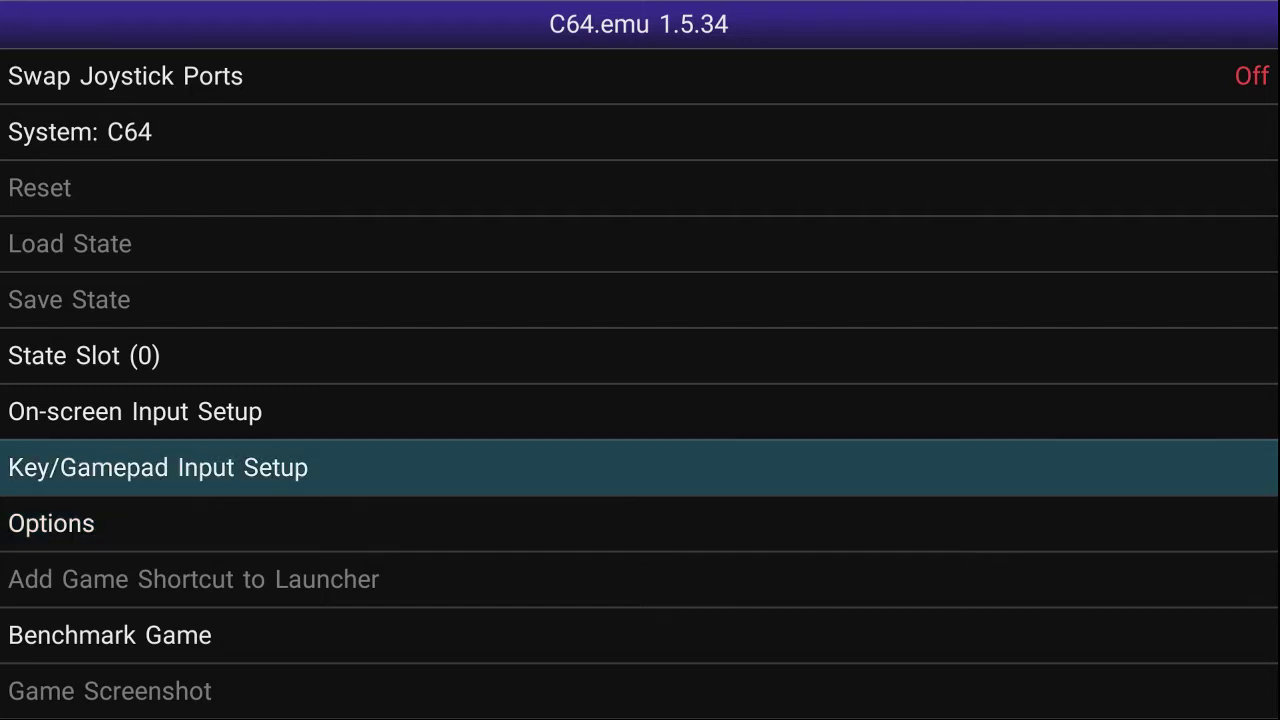
Step: Open the individual device settings of the NVIDIA Controller v01.03 in Key/Gamepad Input Setup and highlight its in-game actions
key("Return")
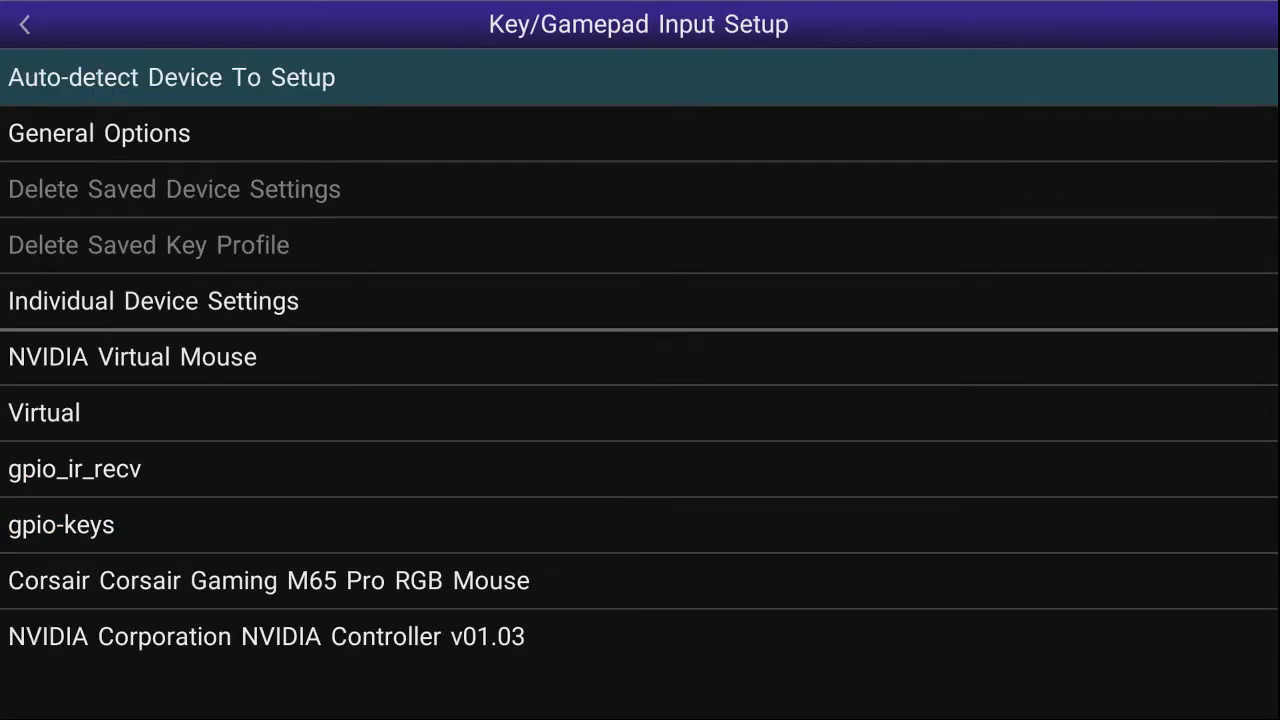
key("Down")
key("Down")
key("Down")
key("Down")
key("Down")
key("Down")
key("Down")
key("Down")
key("Down")
key("Down")
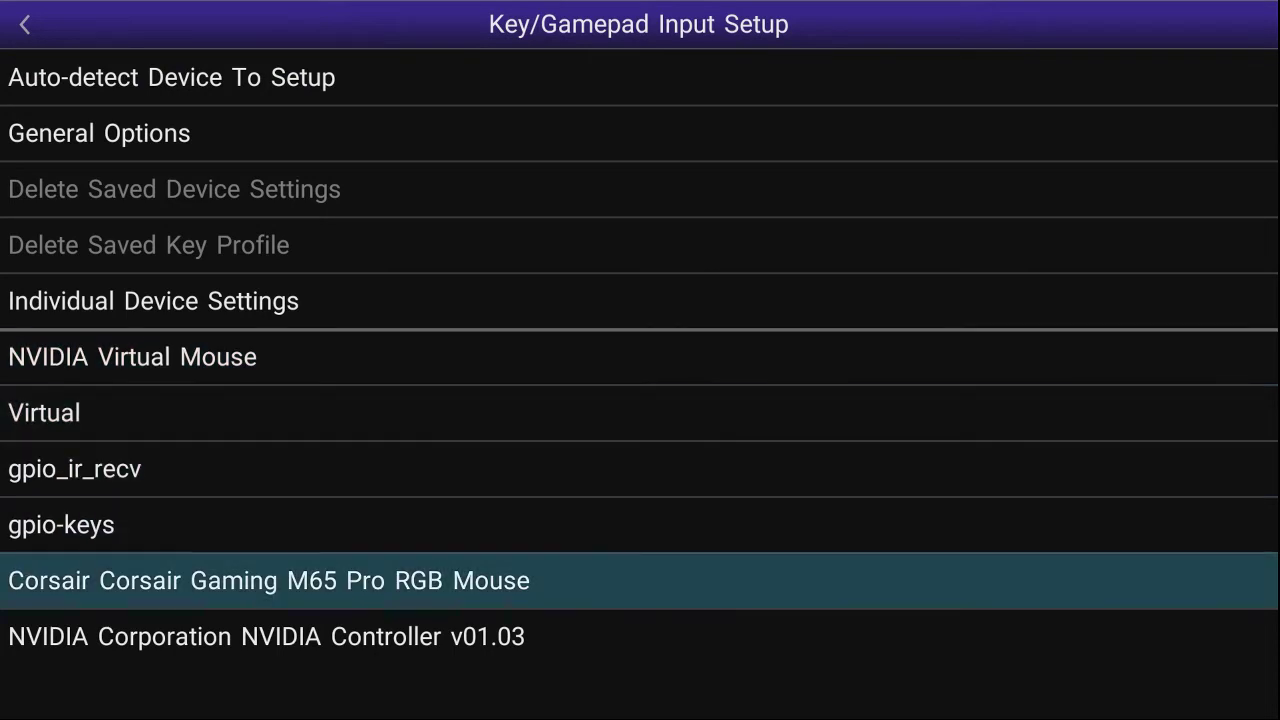
key("Return")
key("Down")
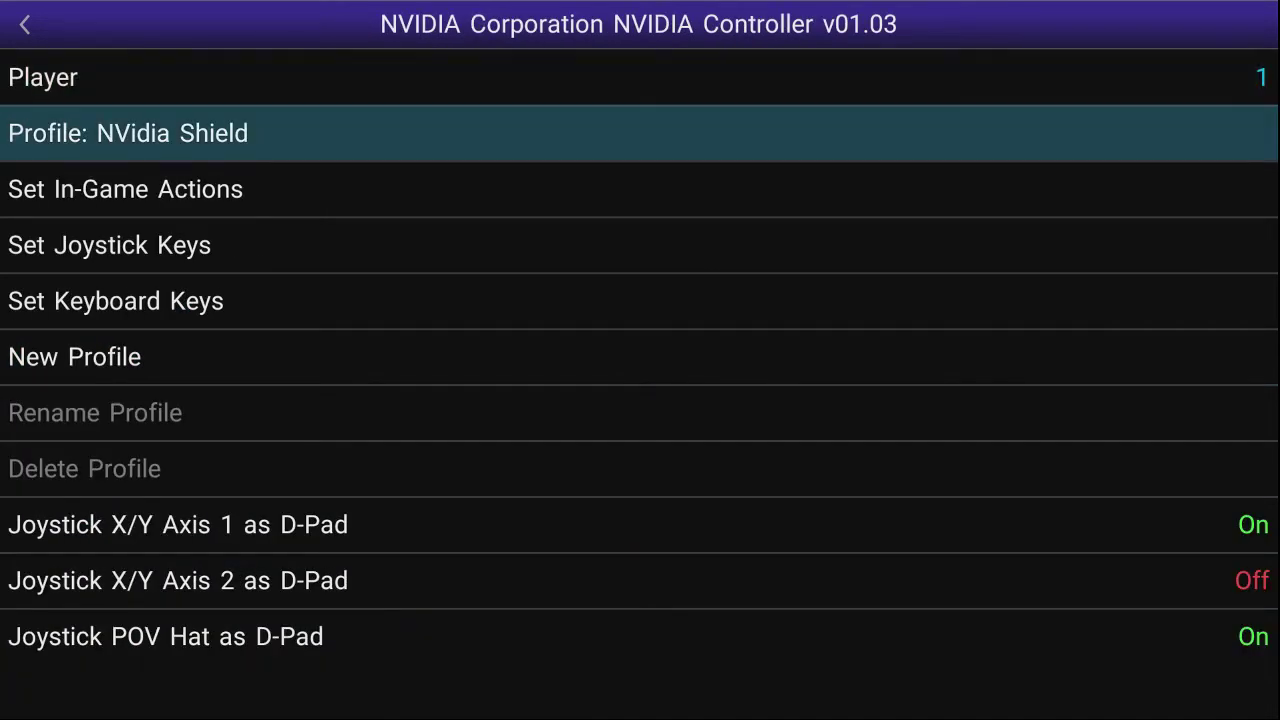
key("Down")
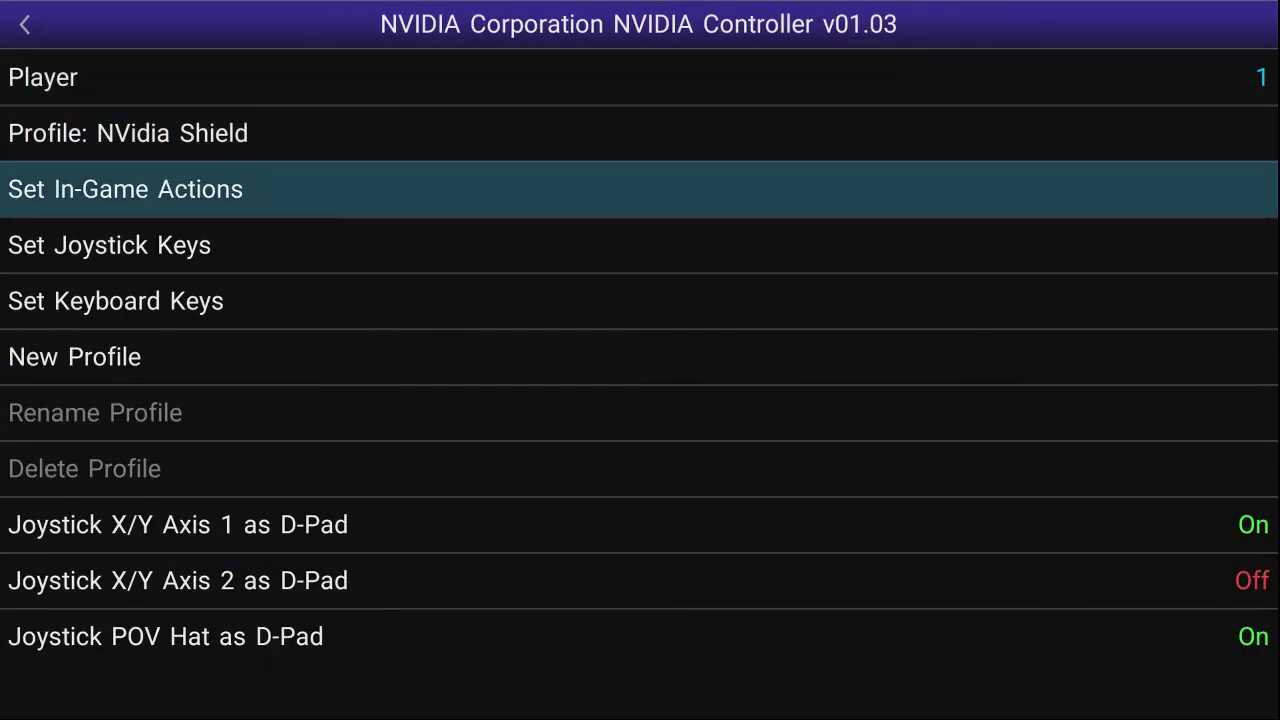
Step: Clear the Fast-forward binding in the NVIDIA controller's in-game actions
key("Return")
key("Down")
key("Down")
key("Down")
key("Down")
key("Down")
key("Down")
key("Down")
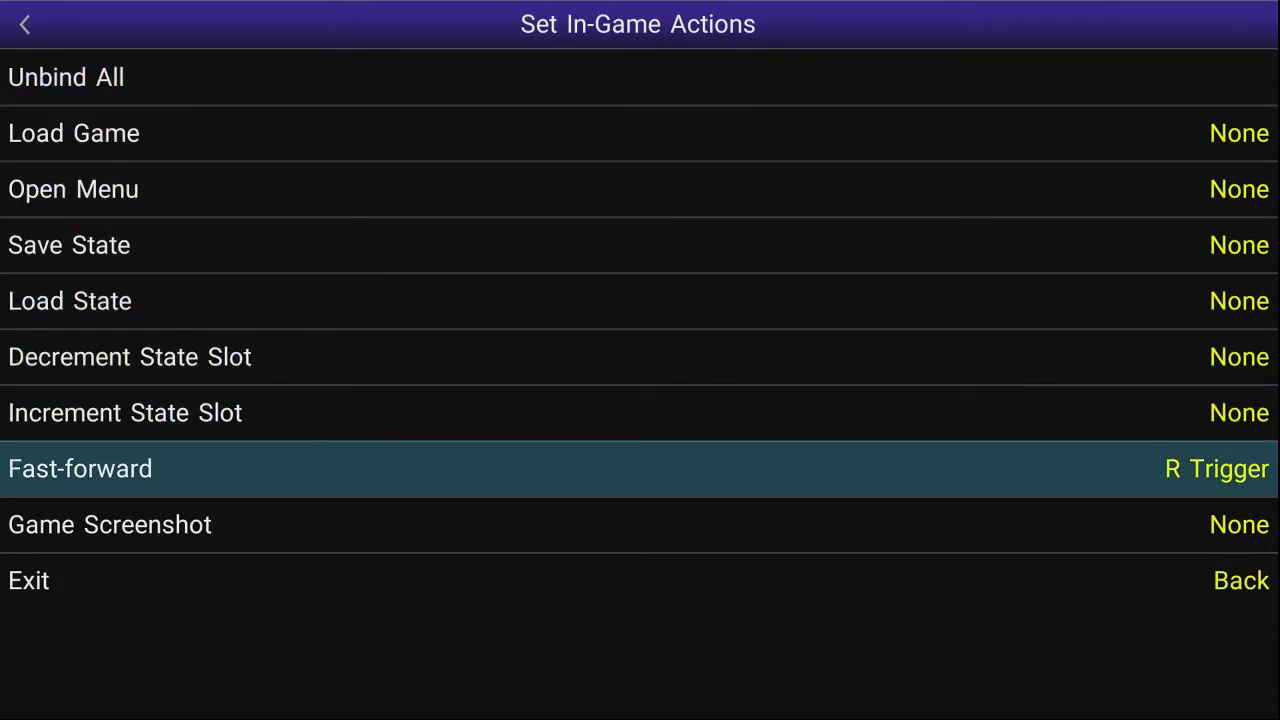
key("Delete")
Step: Look over the remaining in-game action bindings, from Game Screenshot and Open Menu to Exit
key("Down")
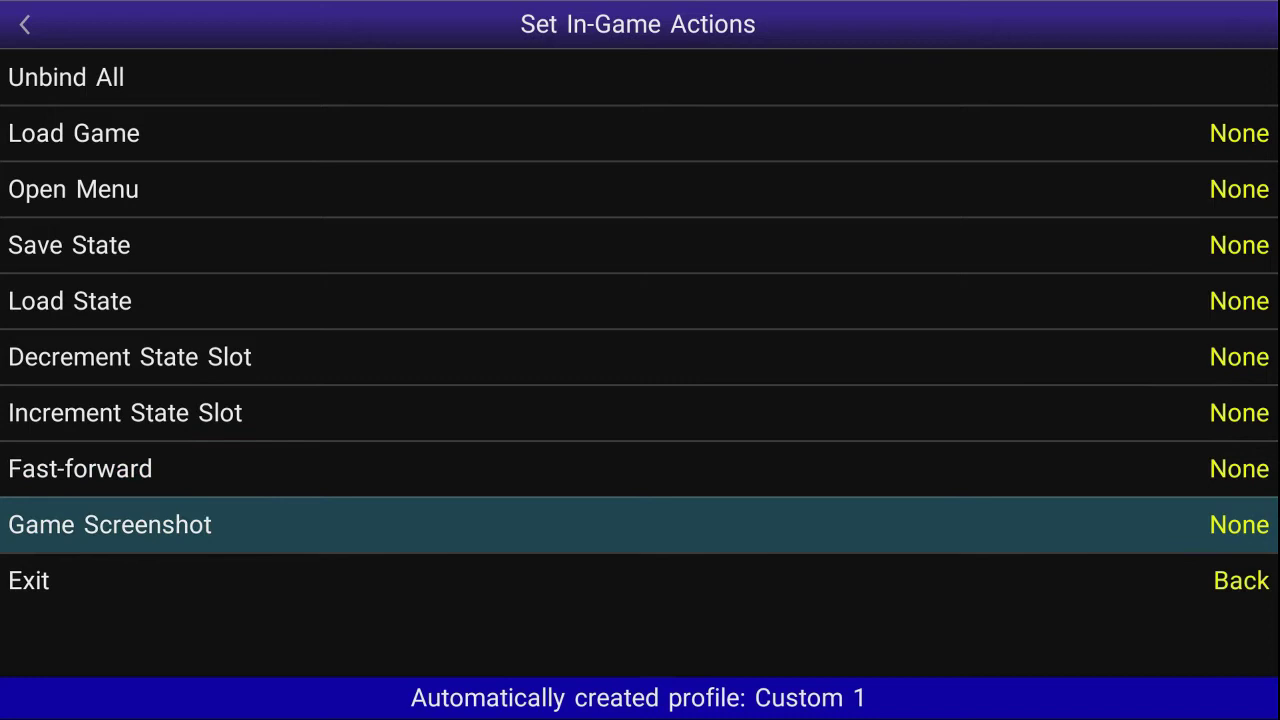
key("Down")
key("Up")
key("Up")
key("Up")
key("Up")
key("Up")
key("Up")
key("Up")
key("Up")
key("Up")
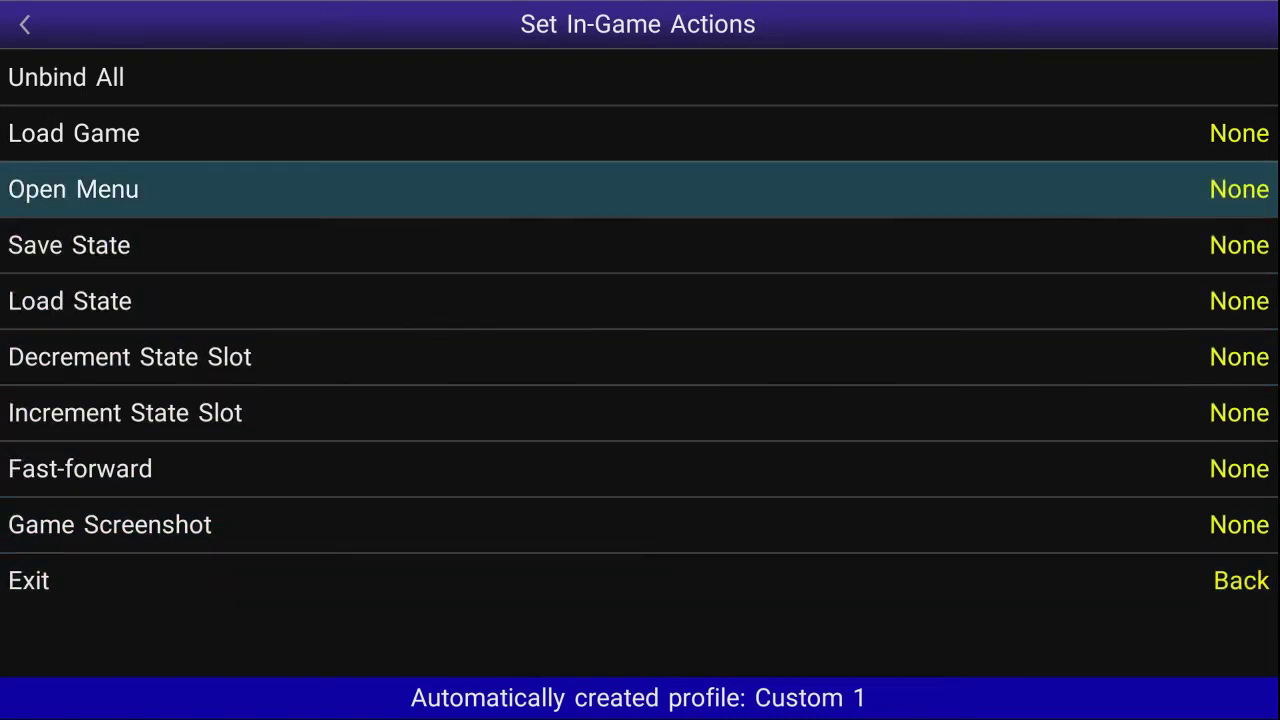
key("Up")
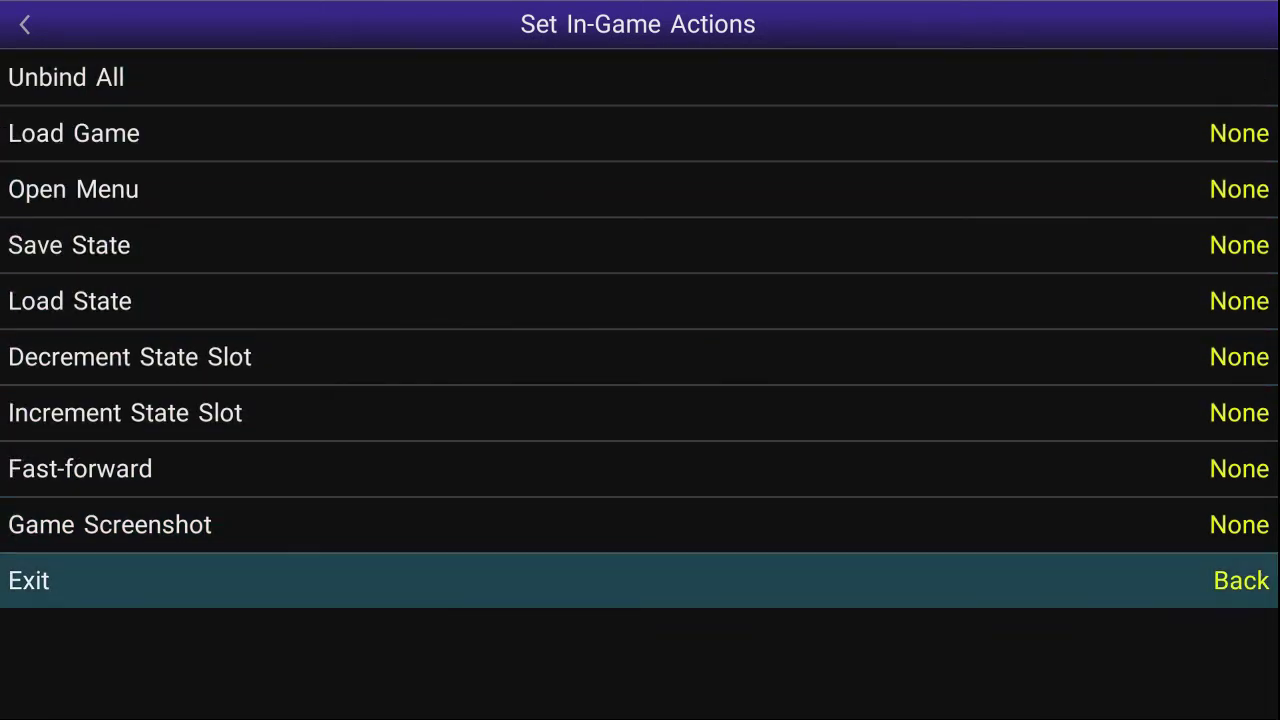
Step: Clear the controller's Trigger Turbo and Swap Ports bindings in the joystick keys and return to the device settings
key("Return")
key("Down")
key("Return")
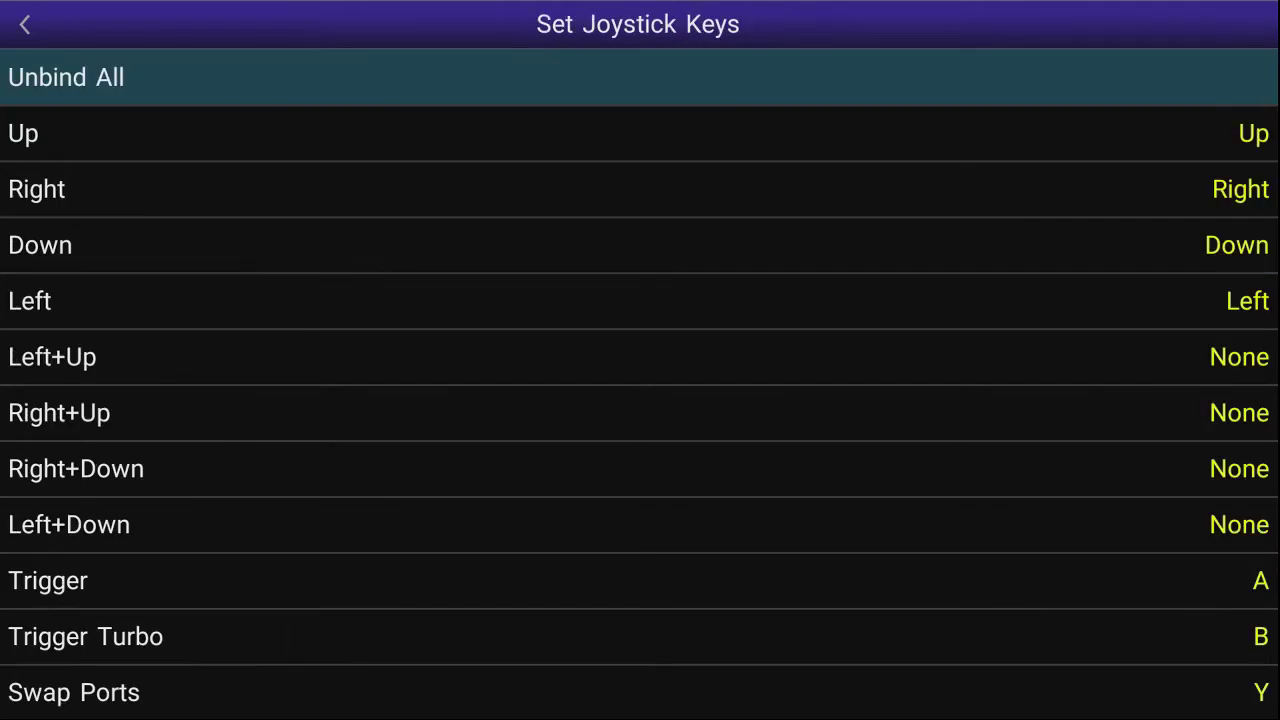
key("Up")
key("Up")
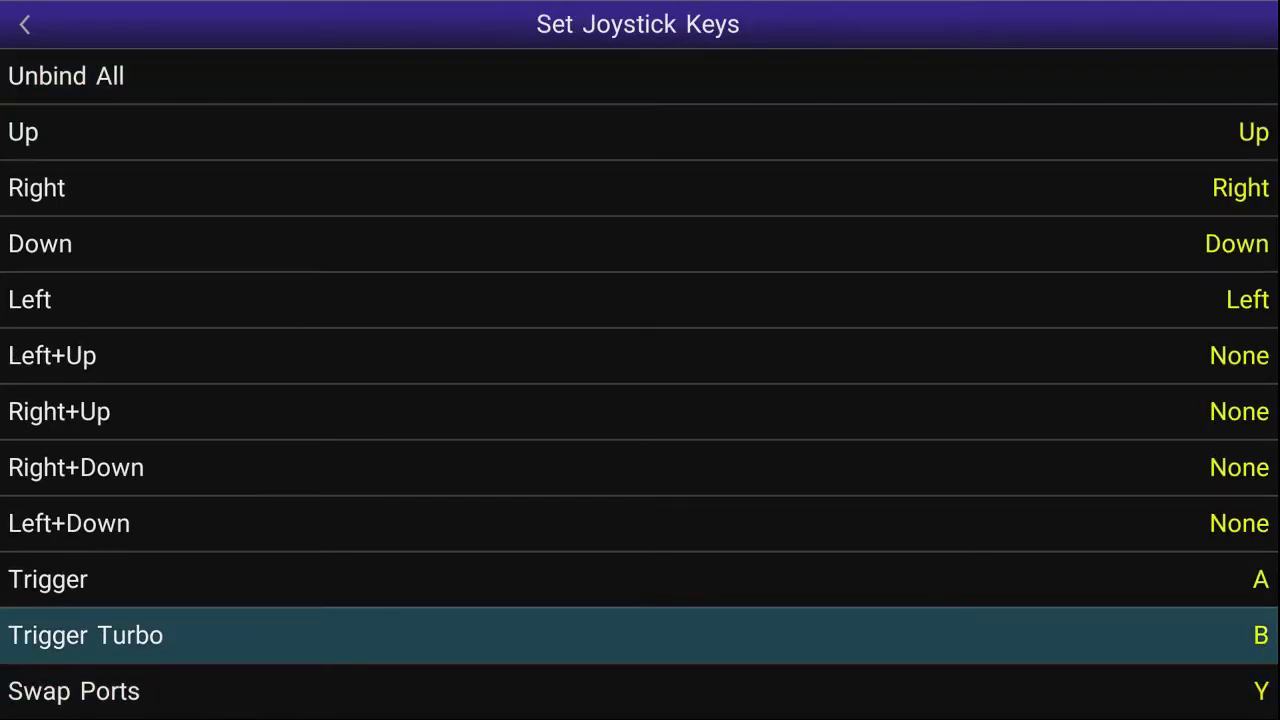
key("Delete")
key("Down")
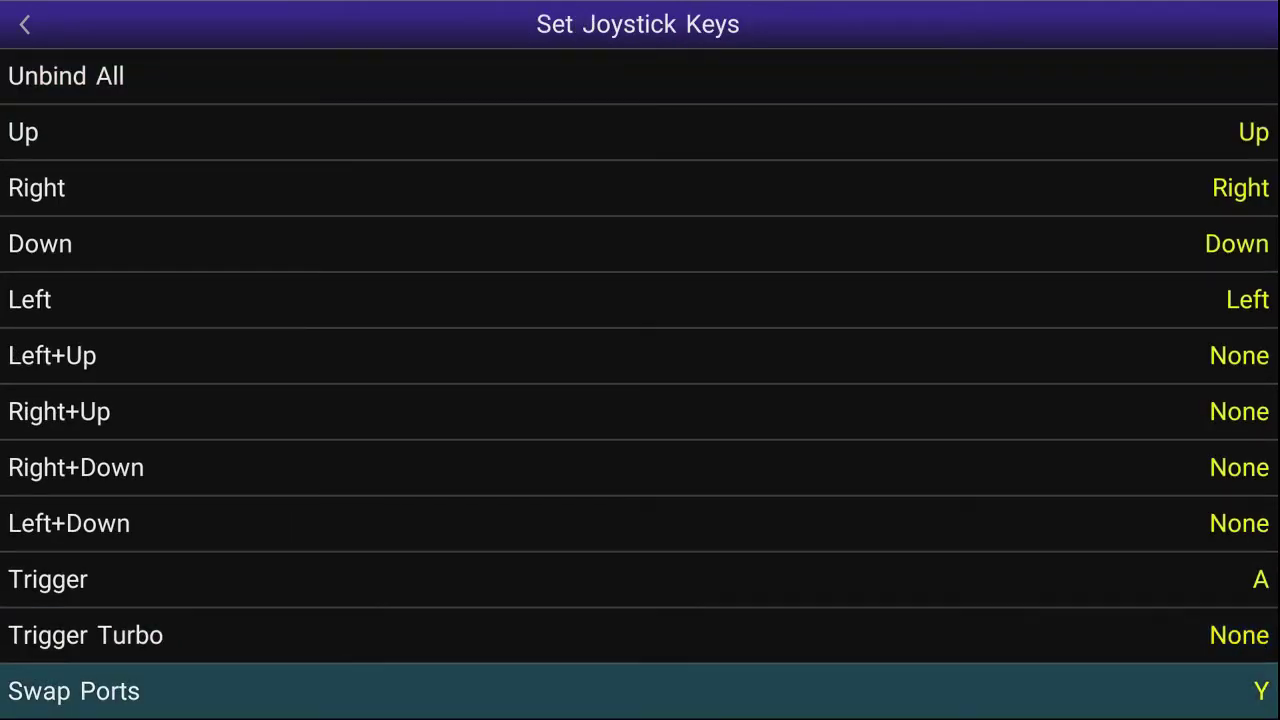
key("Delete")
key("Escape")
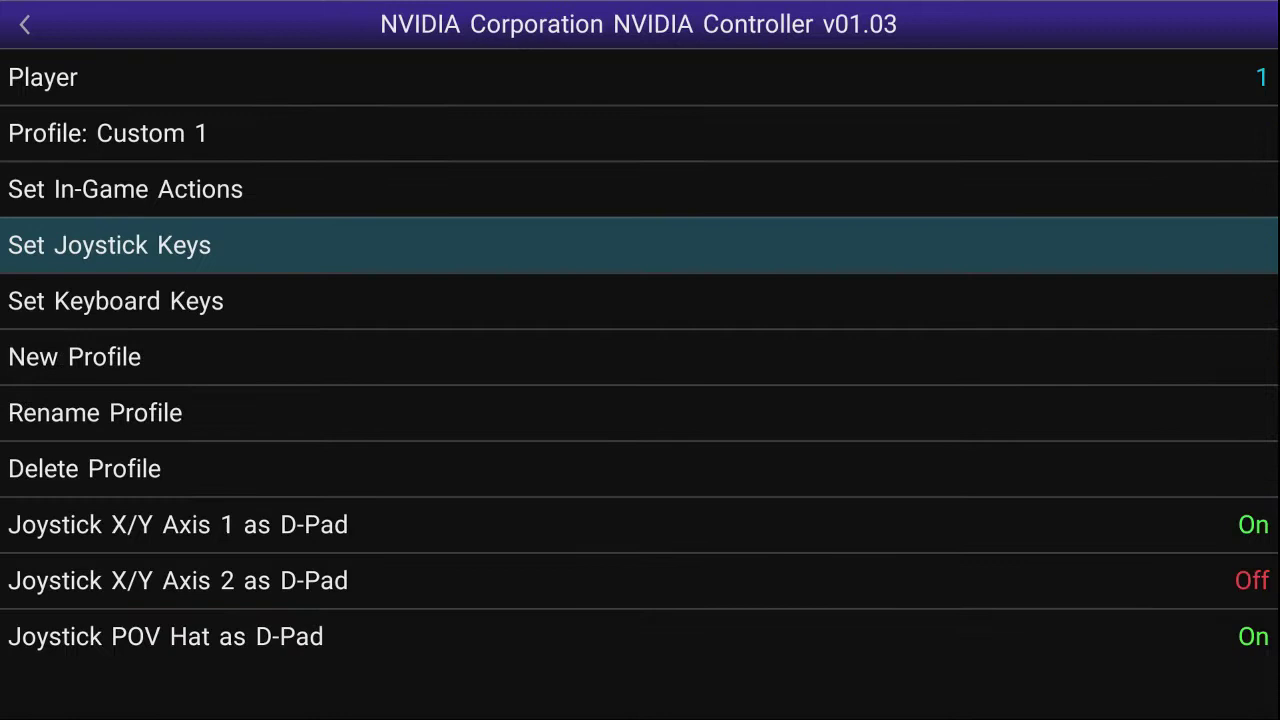
Step: Bind the Space key to L1 in the controller's keyboard key settings
key("Down")
key("Return")
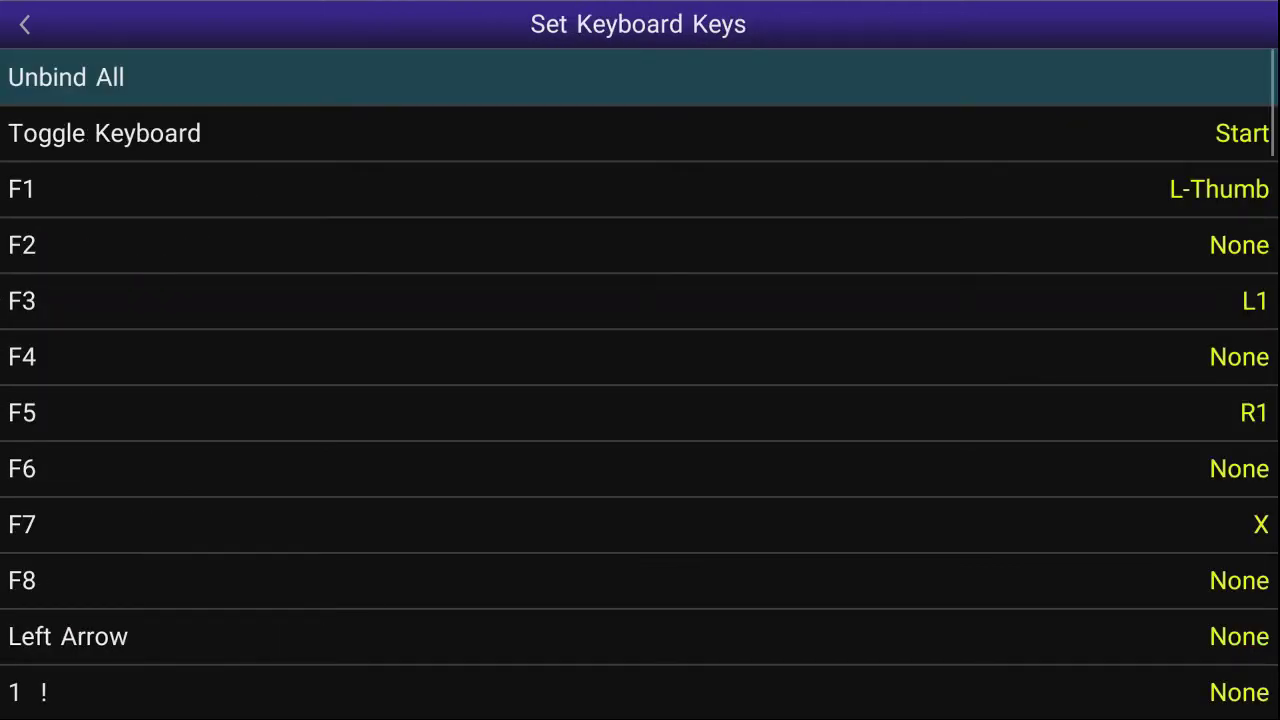
key("Up")
key("Up")
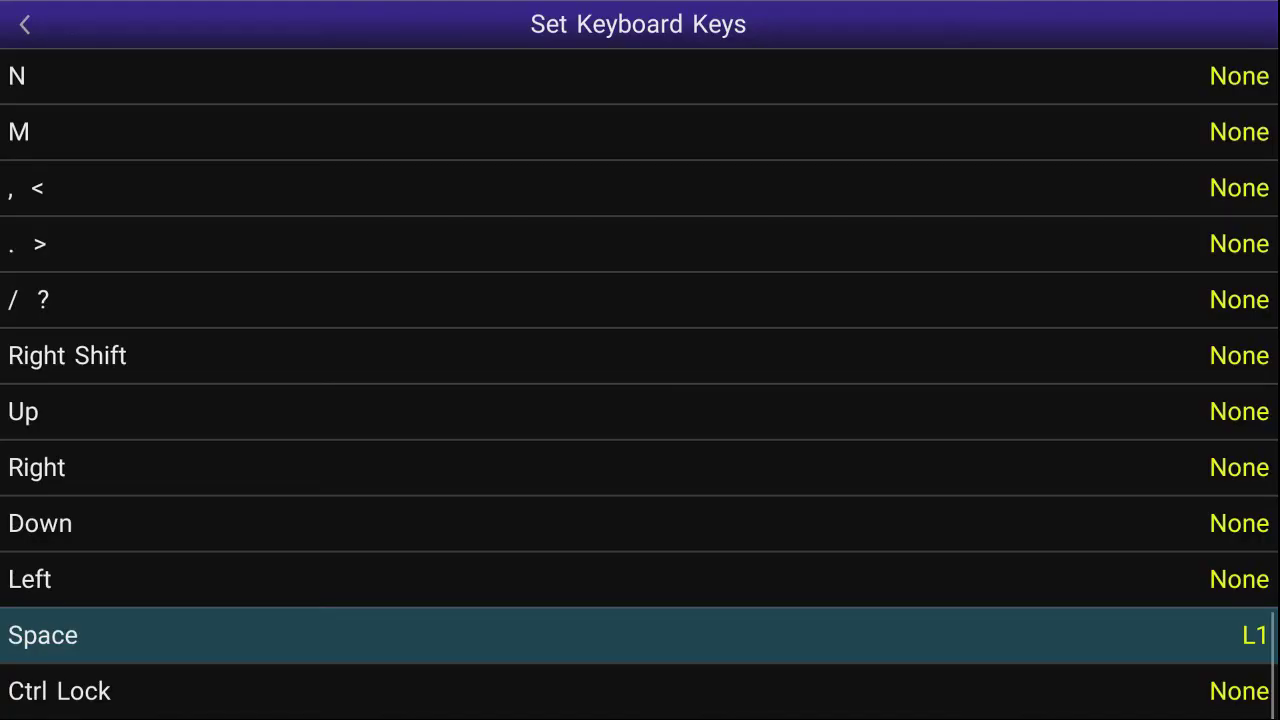
Step: Bind the Run Stop key to R1 in the keyboard key list
key("Up")
key("Up")
key("Up")
key("Up")
key("Up")
key("Up")
key("Up")
key("Up")
key("Up")
key("Up")
key("Up")
key("Up")
key("Up")
key("Up")
key("Up")
key("Up")
key("Up")
key("Up")
key("Up")
key("Up")
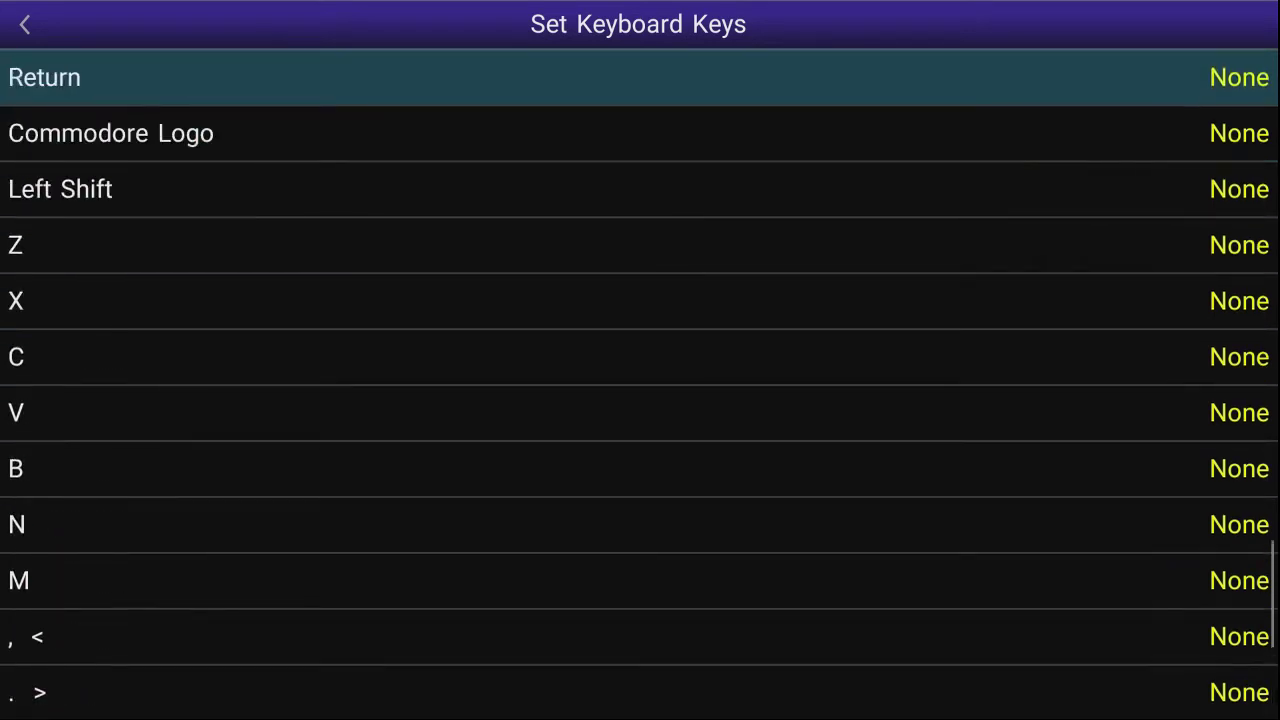
key("Up")
key("Up")
key("Up")
key("Up")
key("Up")
key("Up")
key("Up")
key("Up")
key("Up")
key("Up")
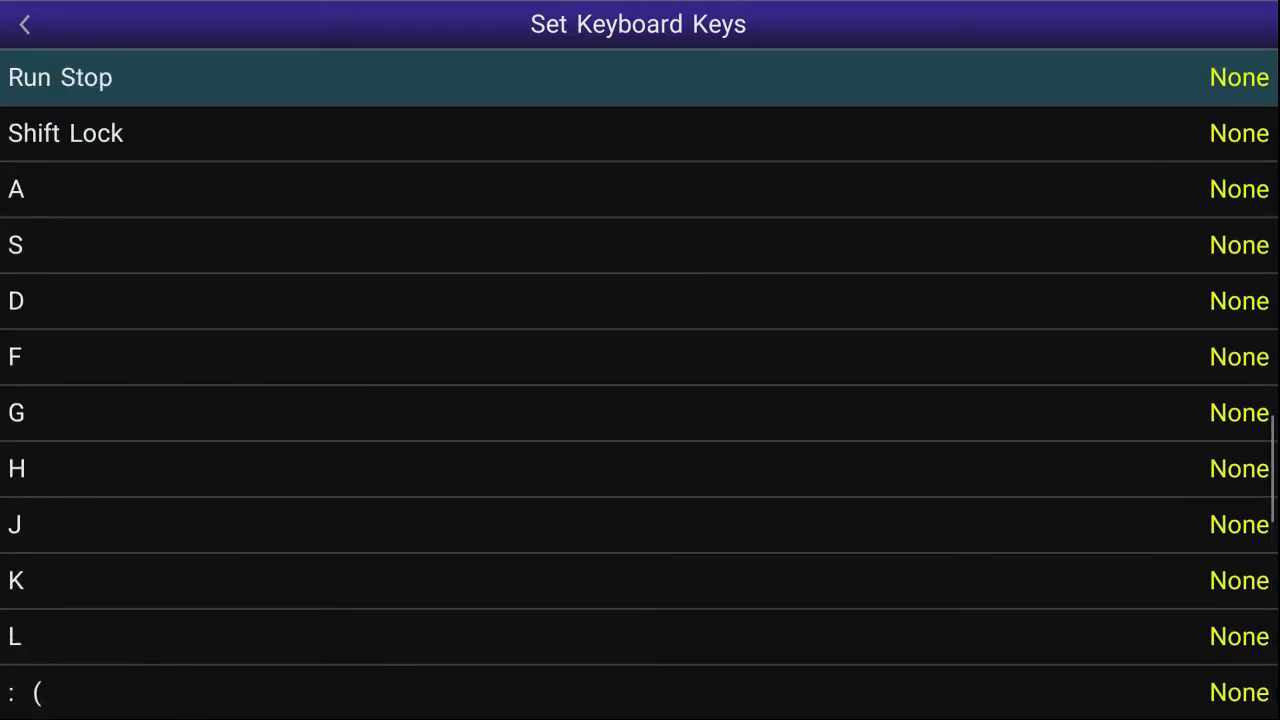
key("Up")
key("Down")
key("Down")
key("Down")
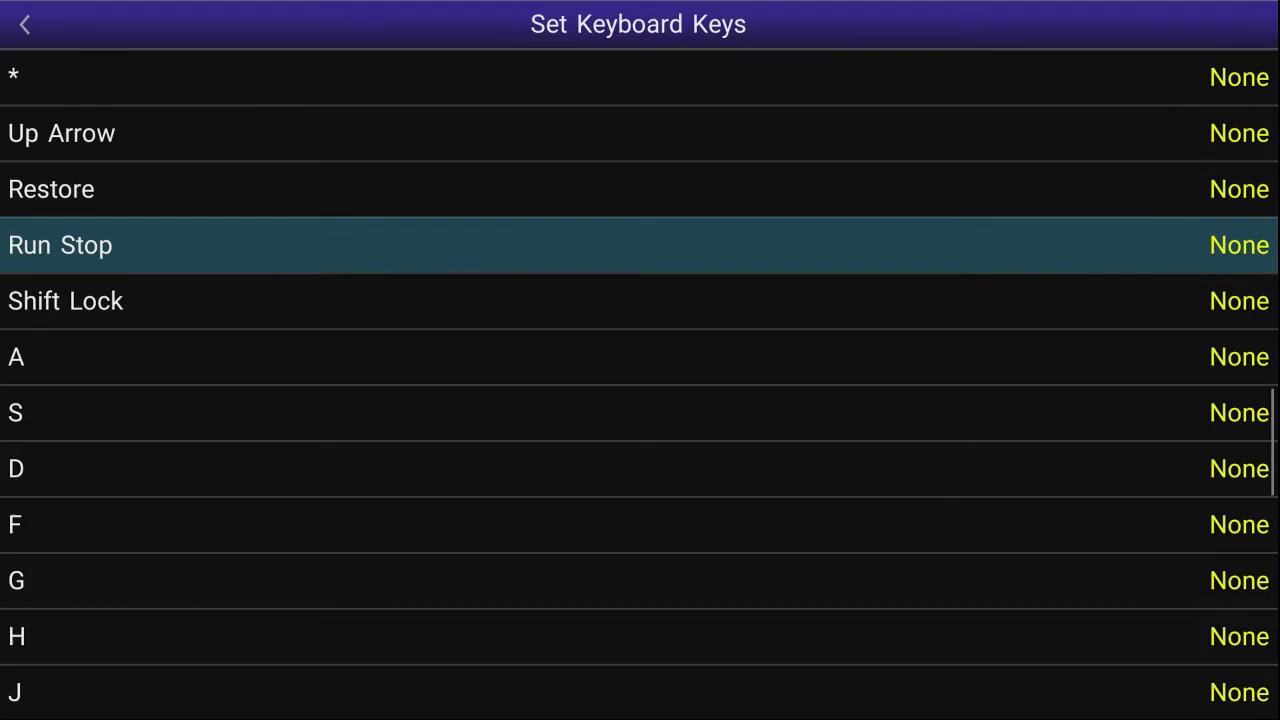
key("Return")
key("r")
Step: Bind the N key to R-Thumb in the keyboard key list
key("Up")
key("Up")
key("Down")
key("Down")
key("Down")
key("Down")
key("Down")
key("Down")
key("Down")
key("Down")
key("Down")
key("Down")
key("Down")
key("Down")
key("Down")
key("Down")
key("Down")
key("Down")
key("Down")
key("Down")
key("Down")
key("Down")
key("Down")
key("Down")
key("Down")
key("Down")
key("Down")
key("Down")
key("Down")
key("Down")
key("Down")
key("Down")
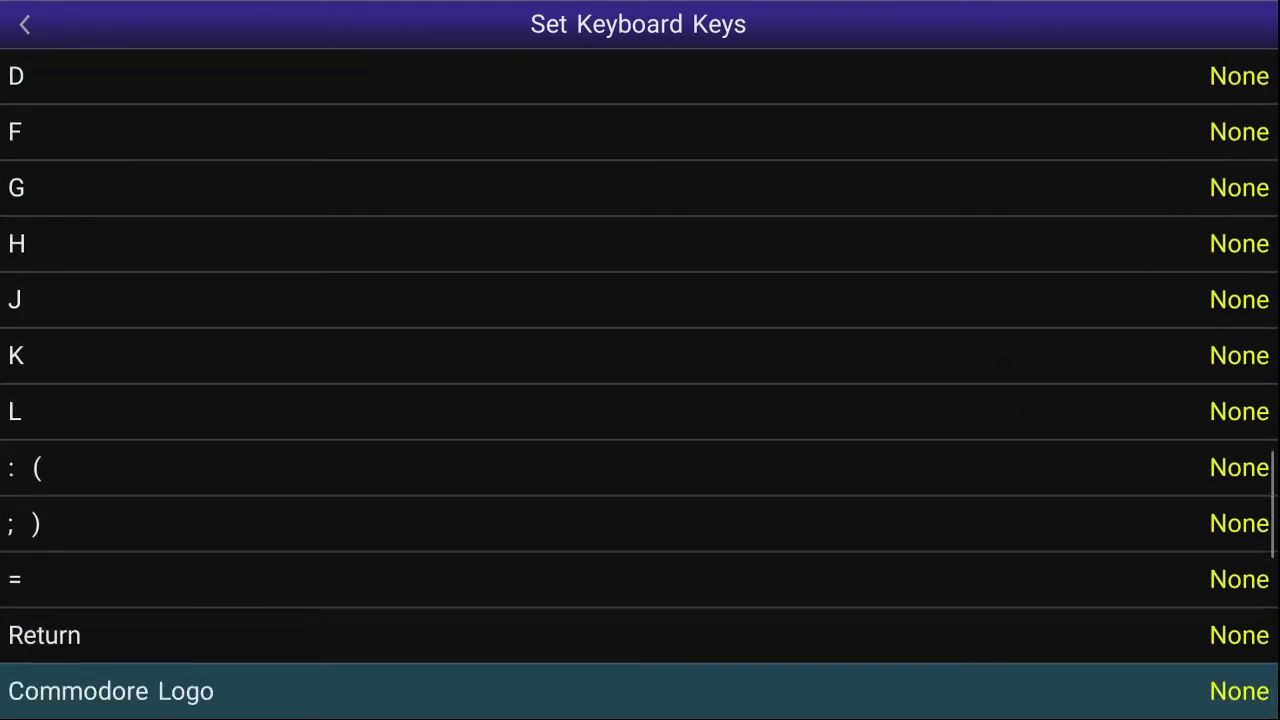
key("Up")
key("Up")
key("Up")
key("Up")
key("Up")
key("Up")
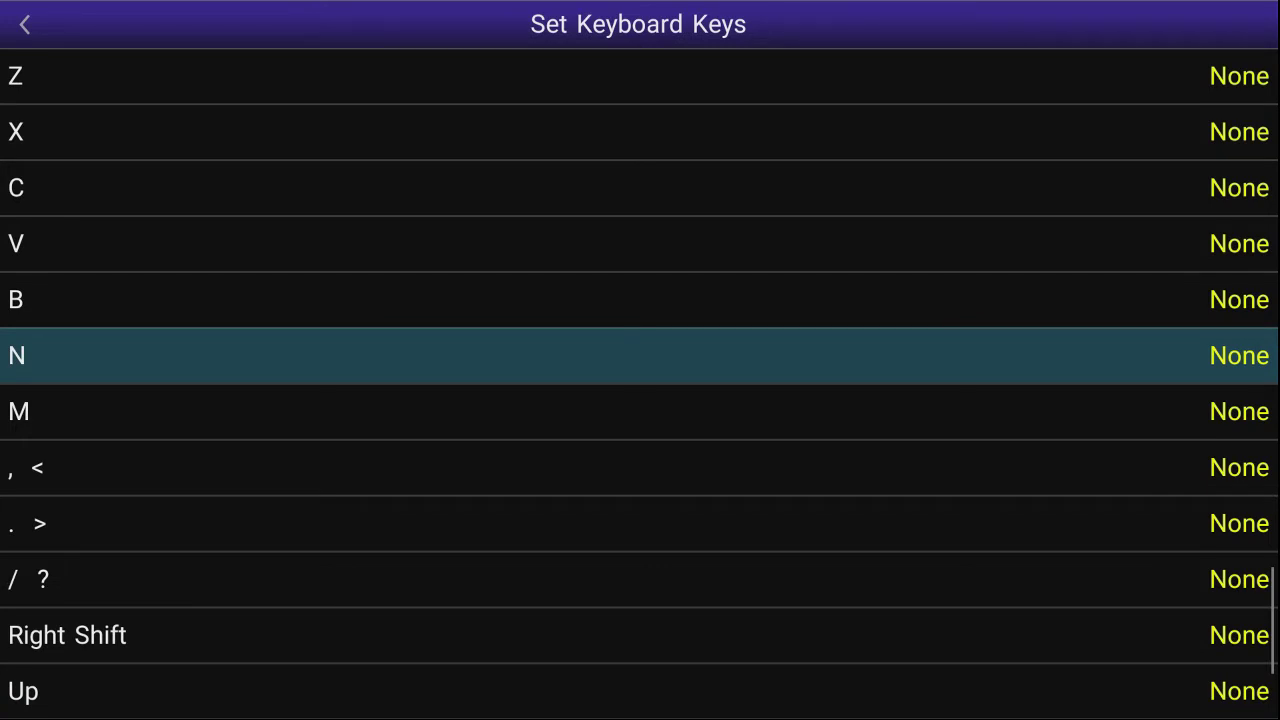
key("Return")
key("Return")
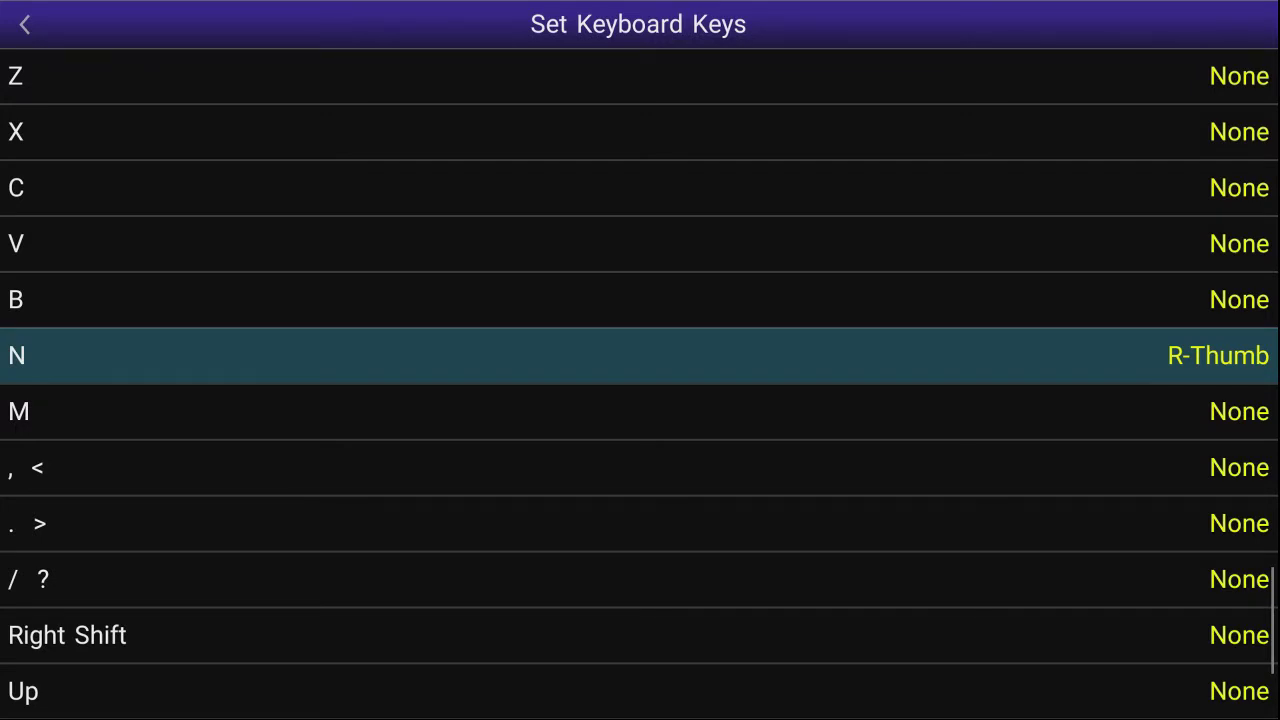
Step: Bind the Y key to L-Thumb in the controller's keyboard key list
key("Up")
key("Up")
key("Up")
key("Up")
key("Up")
key("Up")
key("Up")
key("Up")
key("Up")
key("Up")
key("Up")
key("Up")
key("Up")
key("Up")
key("Up")
key("Up")
key("Up")
key("Up")
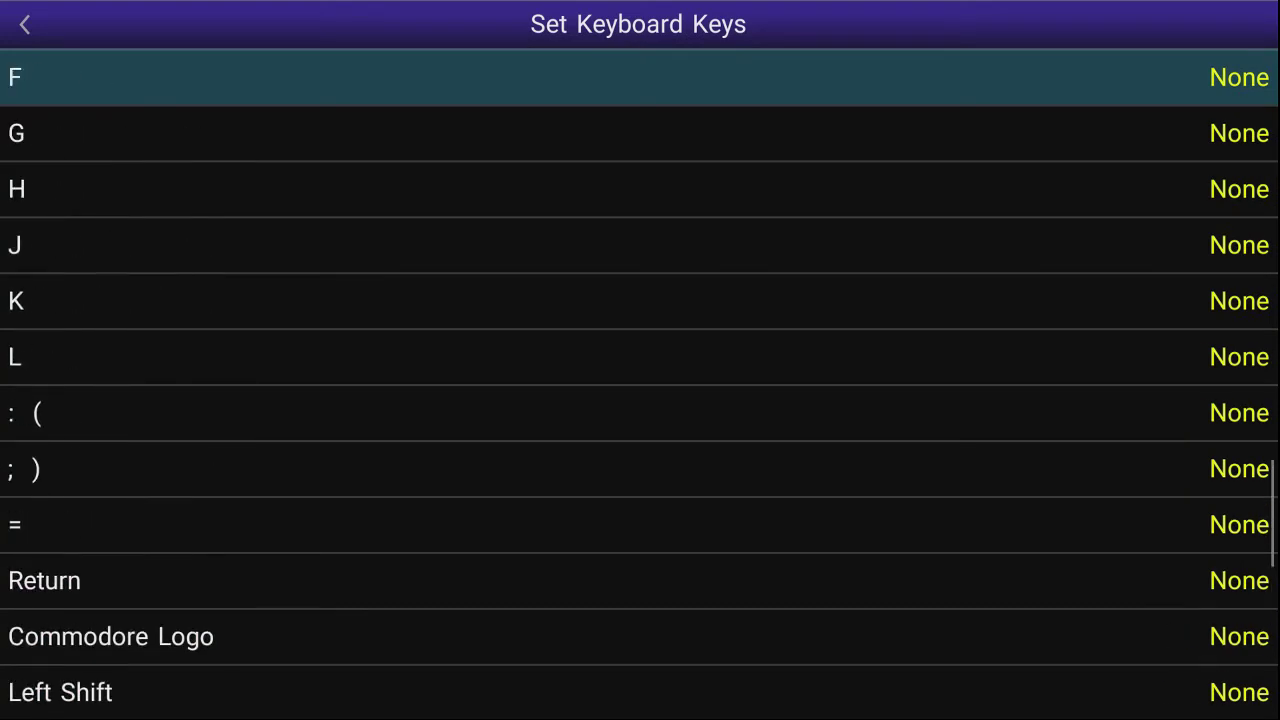
key("Up")
key("Up")
key("Up")
key("Up")
key("Up")
key("Up")
key("Up")
key("Up")
key("Up")
key("Up")
key("Up")
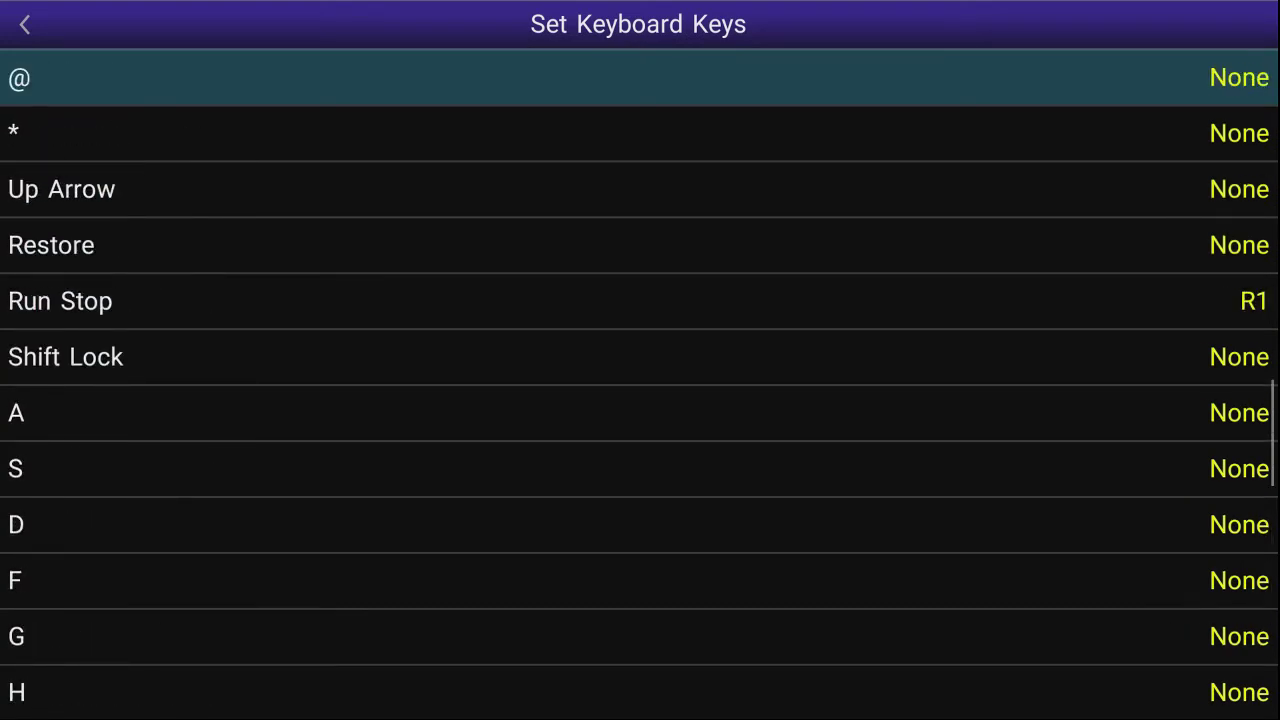
key("Up")
key("Up")
key("Up")
key("Up")
key("Down")
key("Down")
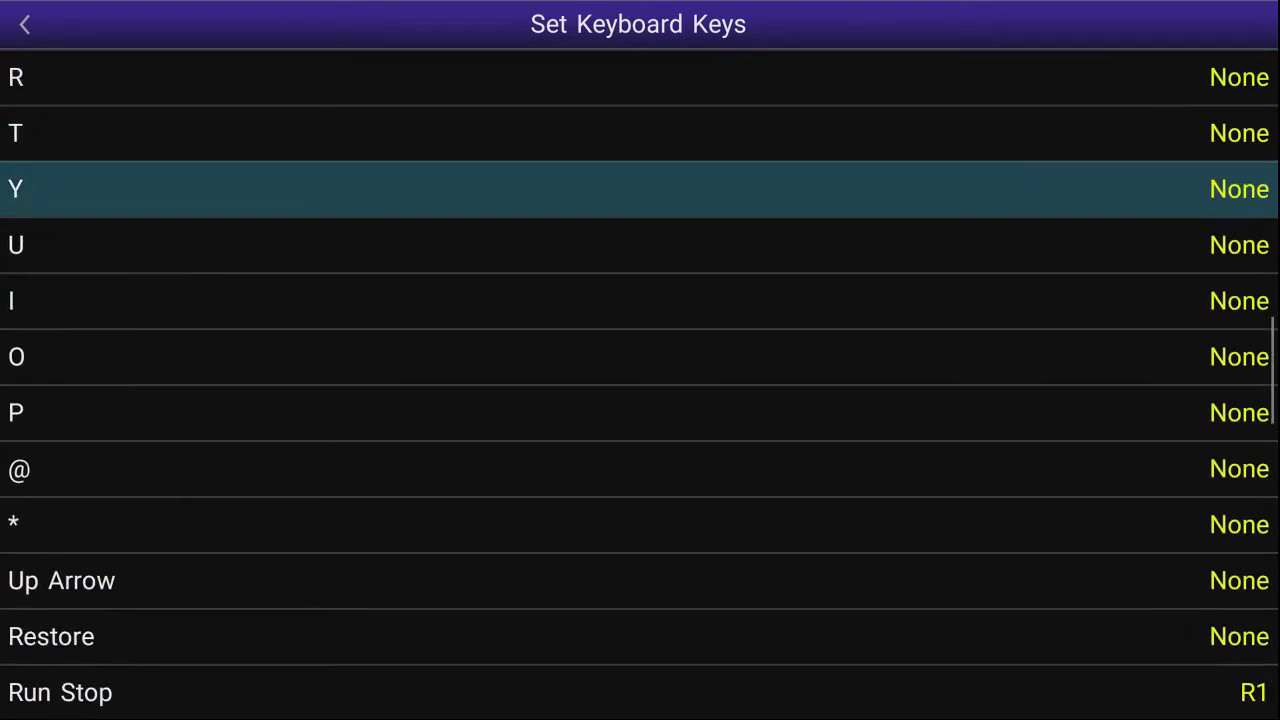
key("Return")
key("L-Thumb")
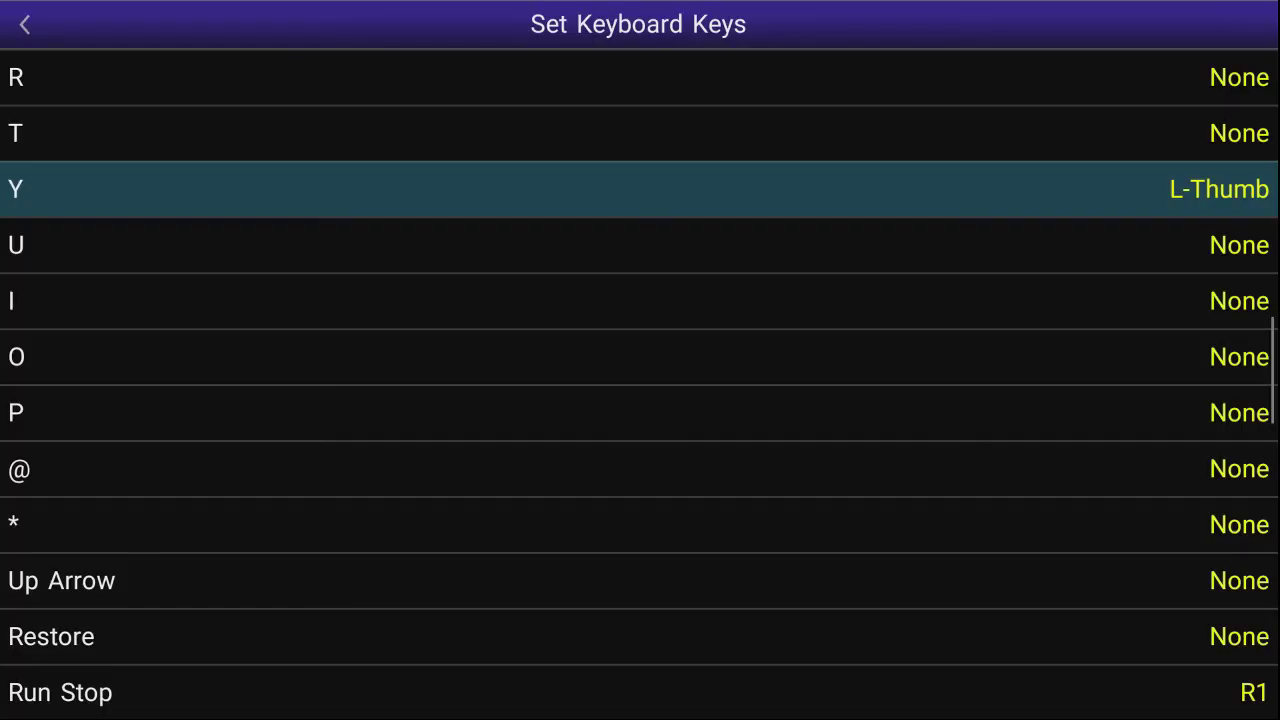
Step: Bind the F7 key to the controller's B button in the keyboard key list
key("Up")
key("Up")
key("Up")
key("Up")
key("Up")
key("Up")
key("Up")
key("Up")
key("Up")
key("Up")
key("Up")
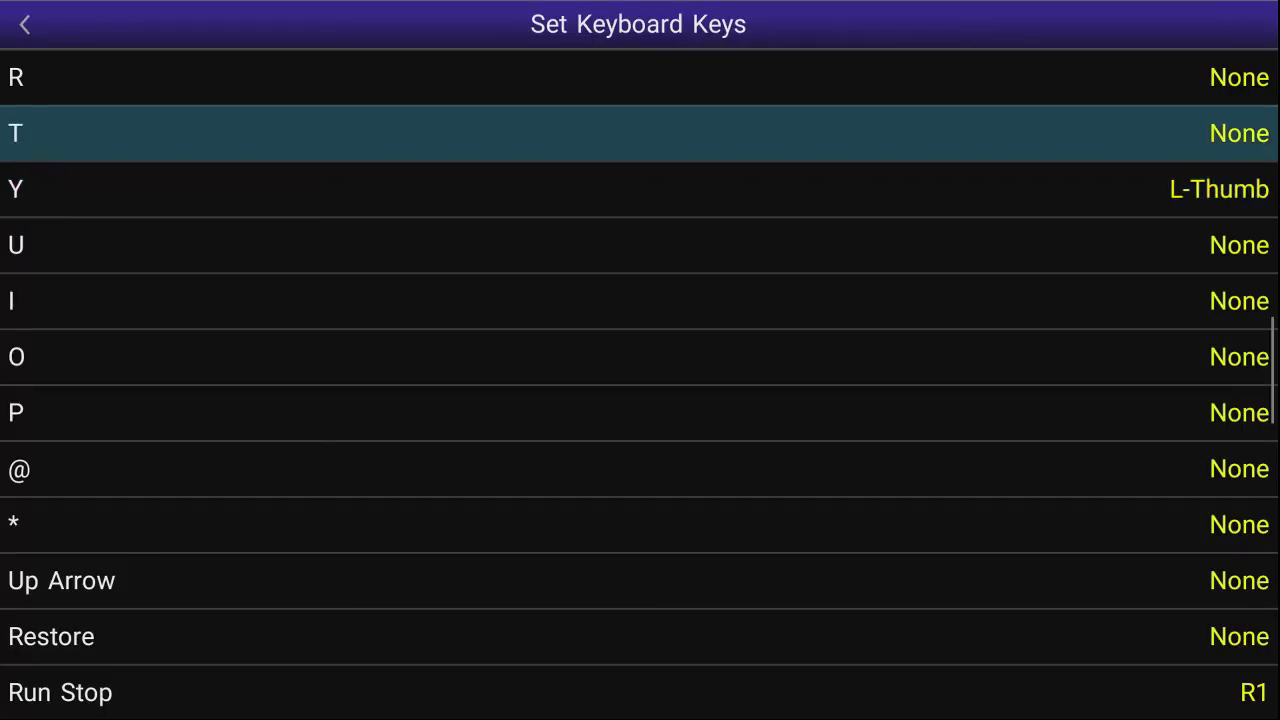
key("Up")
key("Up")
key("Up")
key("Up")
key("Up")
key("Up")
key("Up")
key("Up")
key("Up")
key("Up")
key("Up")
key("Up")
key("Up")
key("Up")
key("Up")
key("Up")
key("Up")
key("Up")
key("Up")
key("Up")
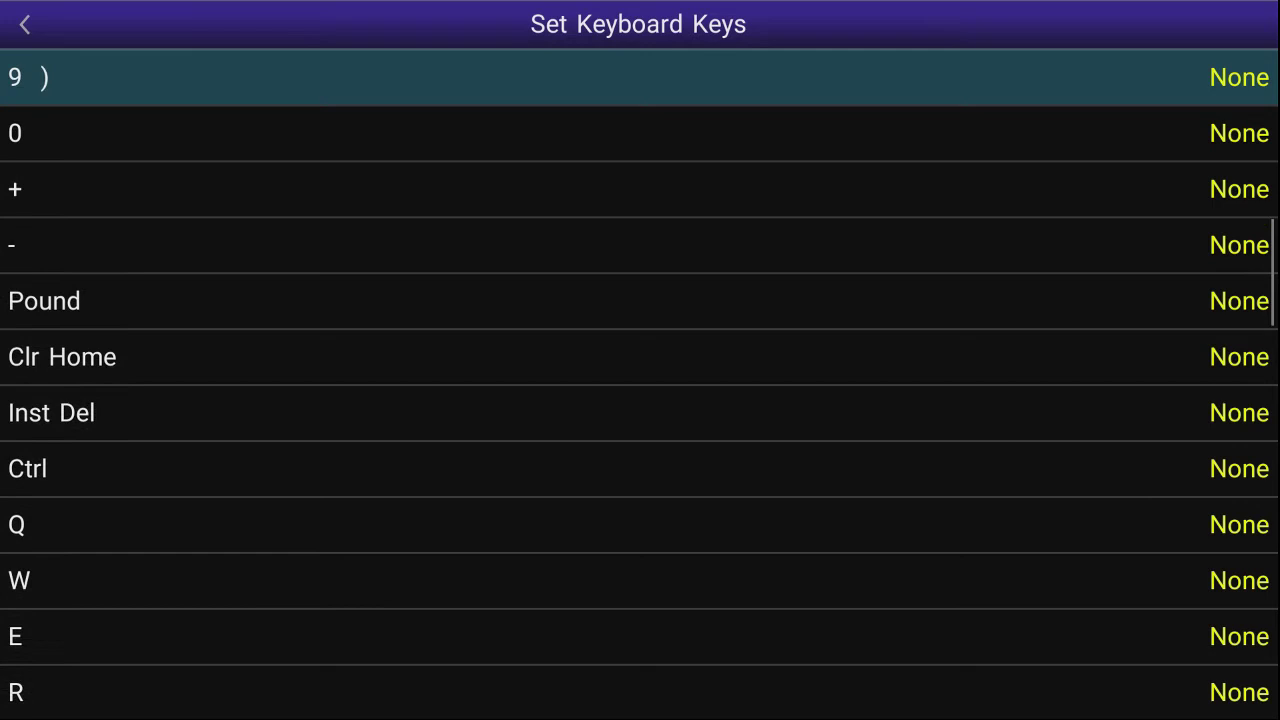
key("Up")
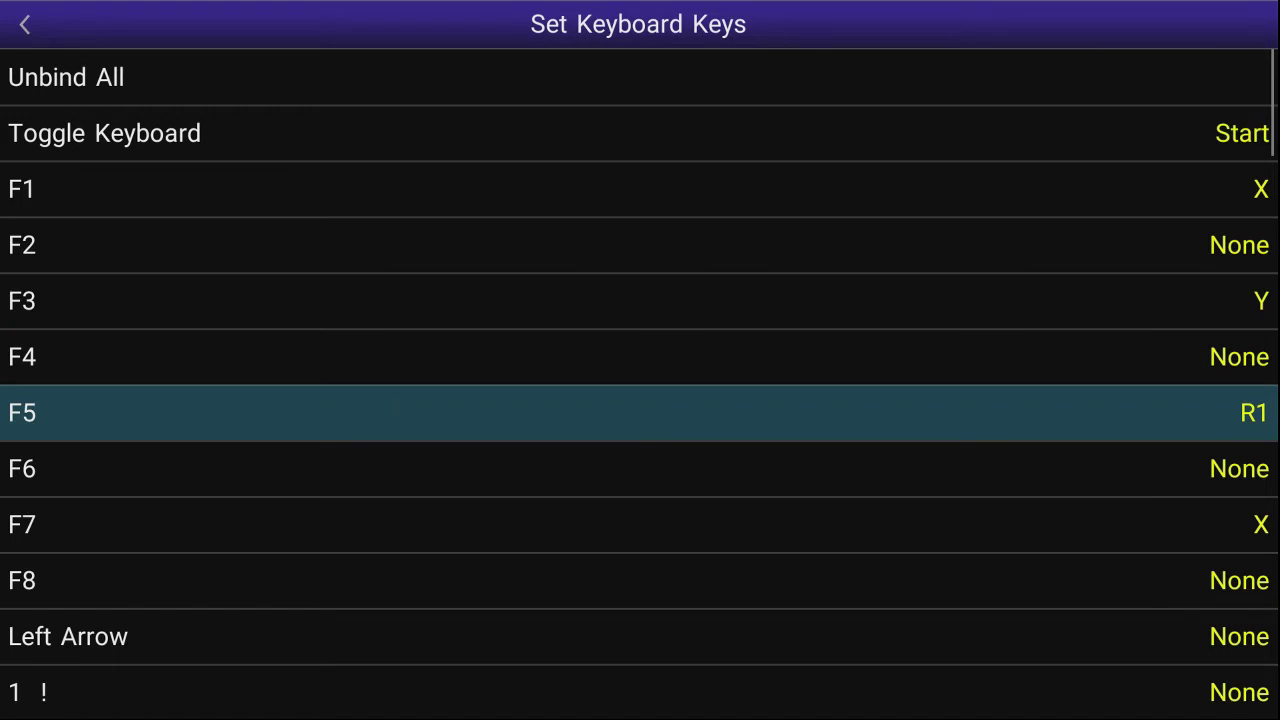
key("Down")
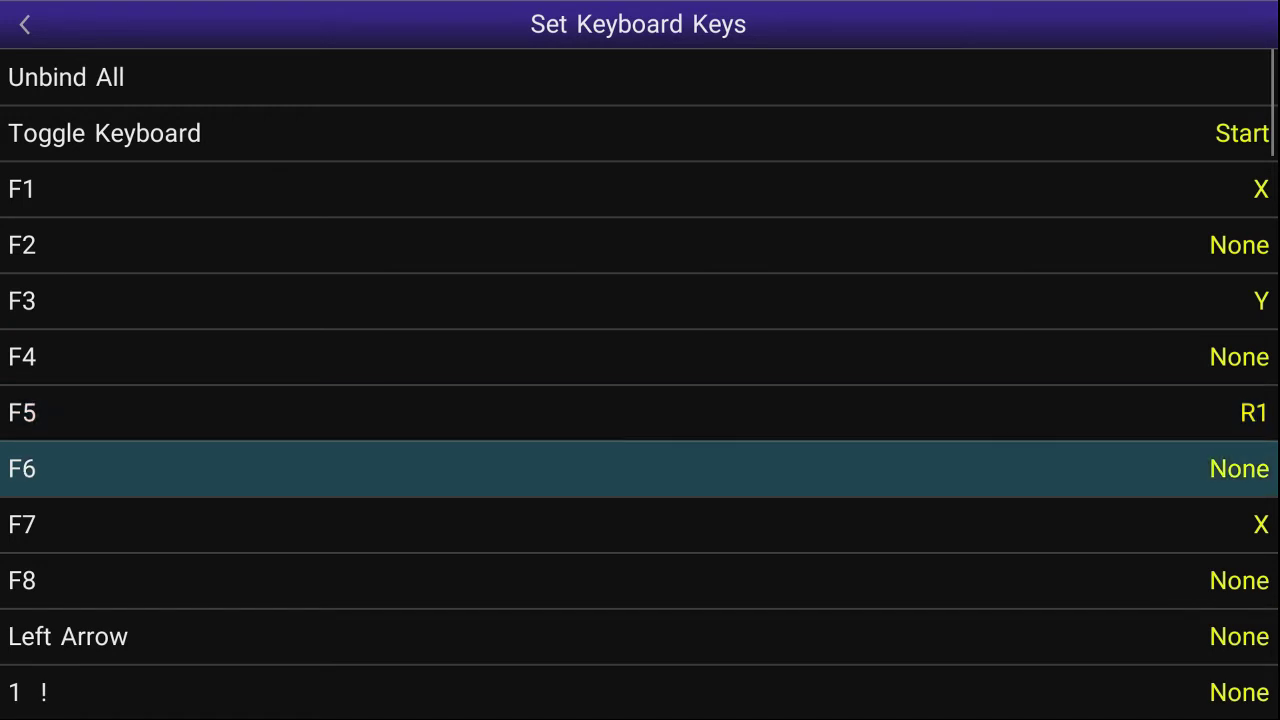
key("Down")
key("Return")
key("b")
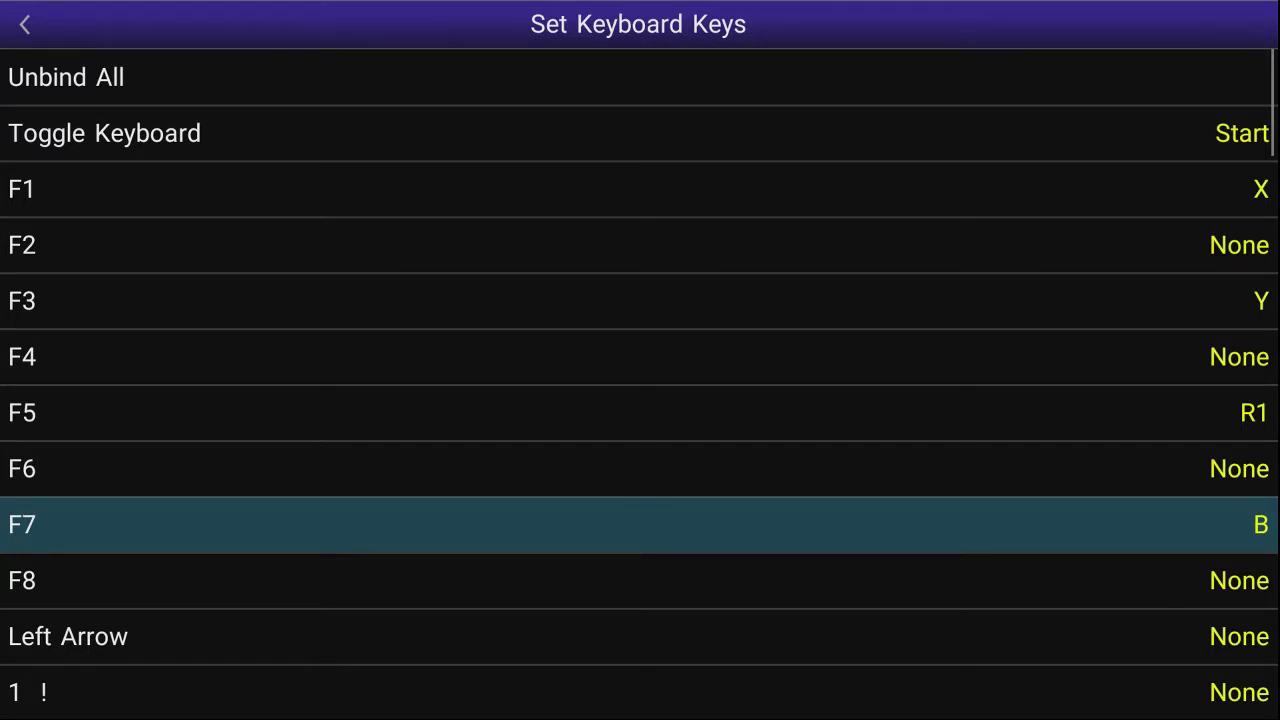
Step: Clear the controller binding of the F5 key in the keyboard key list
key("Up")
key("Up")
key("Up")
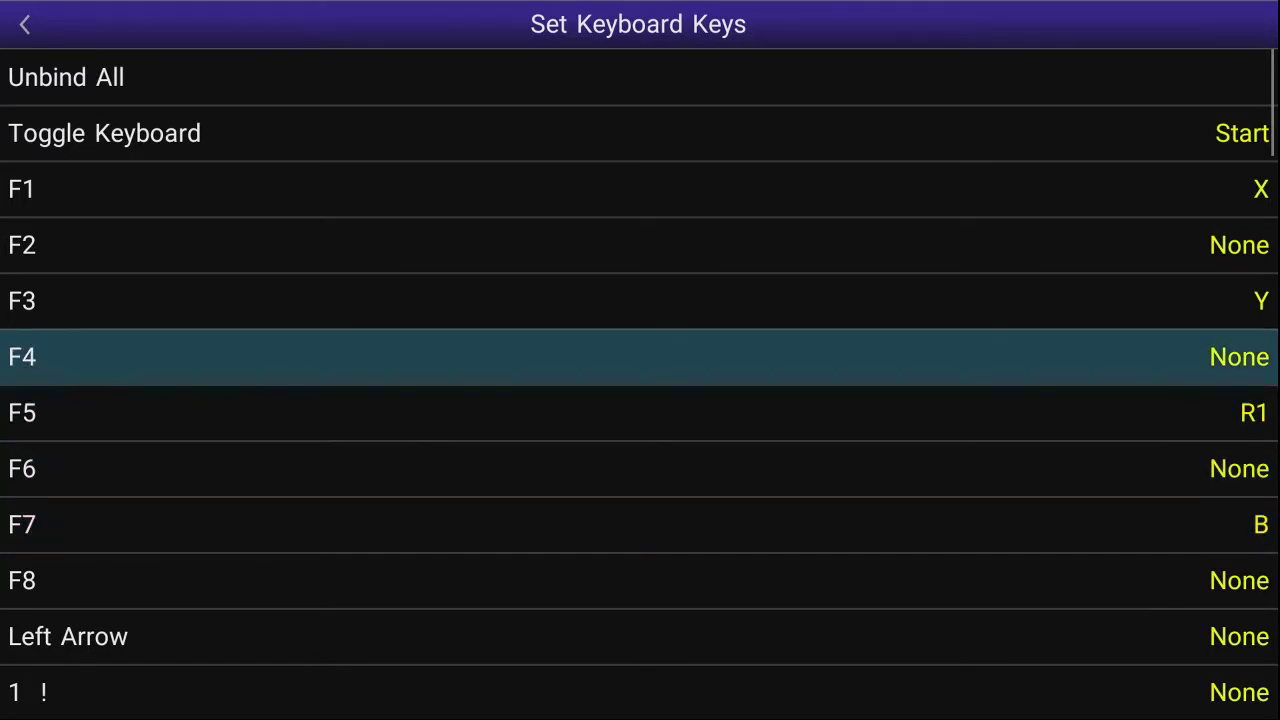
key("Down")
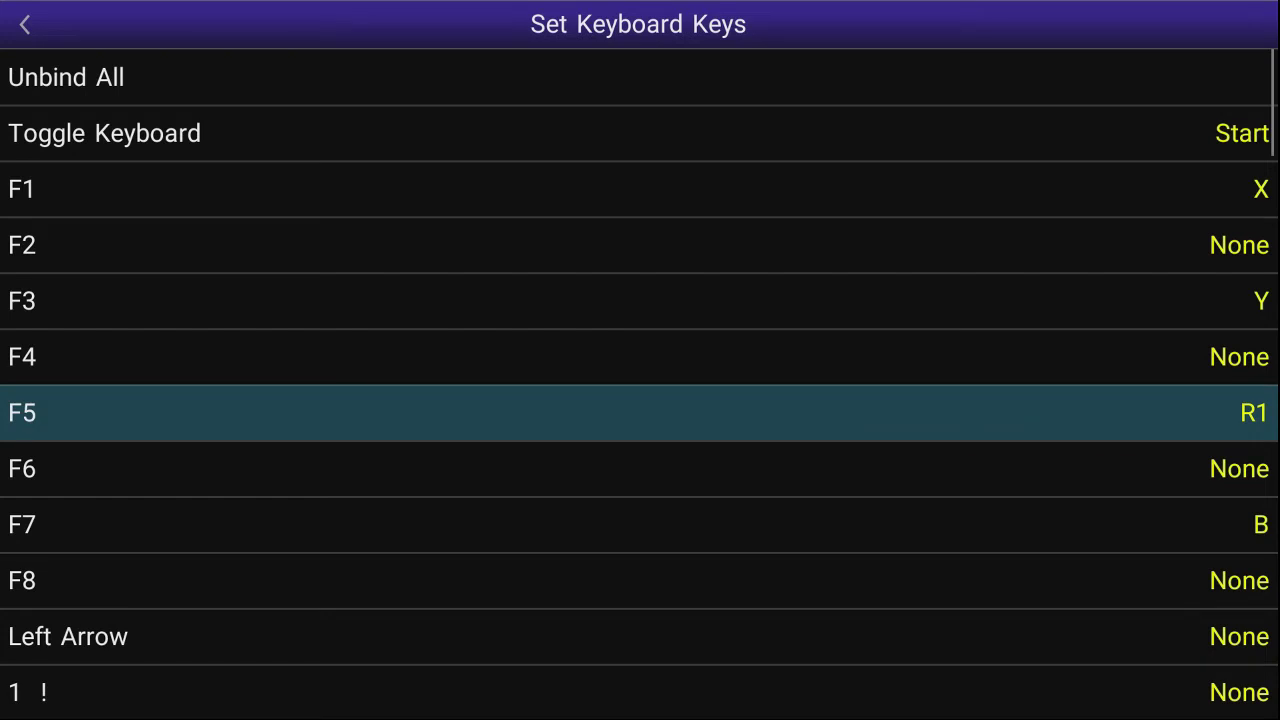
key("Delete")
Step: Review the assigned keyboard bindings through the whole key list, from the function keys down to Ctrl Lock
key("Up")
key("Up")
key("Up")
key("Up")
key("Up")
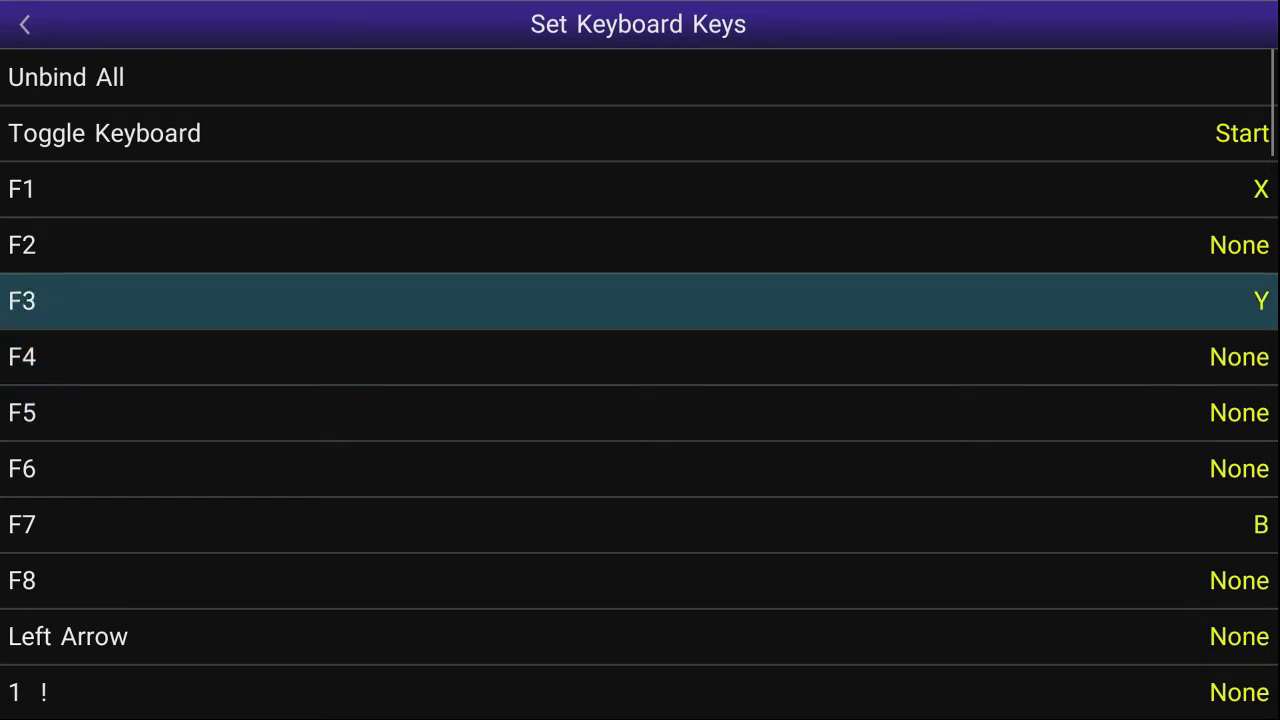
key("Down")
key("Down")
key("Down")
key("Down")
key("Down")
key("Down")
key("Down")
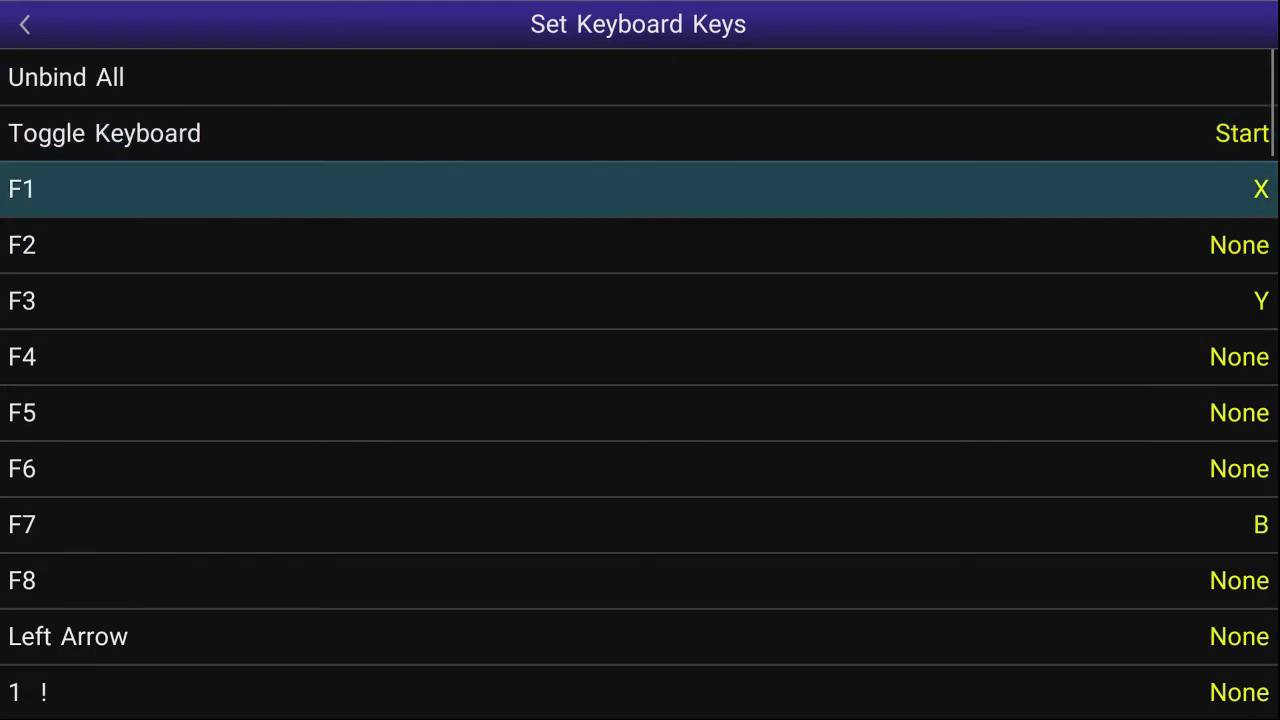
key("Down")
key("Down")
key("Down")
key("Down")
key("Down")
key("Down")
key("Down")
key("Down")
key("Down")
key("Down")
key("Down")
key("Down")
key("Down")
key("Down")
key("Down")
key("Down")
key("Down")
key("Down")
key("Down")
key("Down")
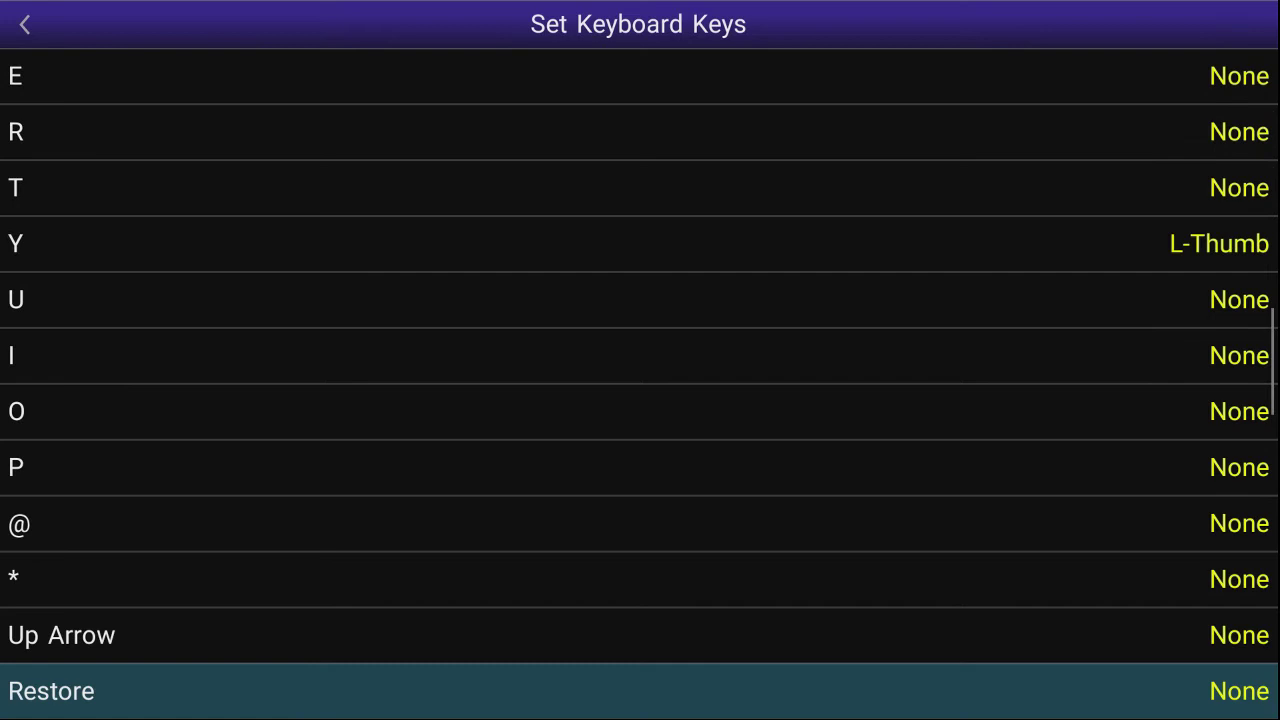
key("Down")
key("Down")
key("Down")
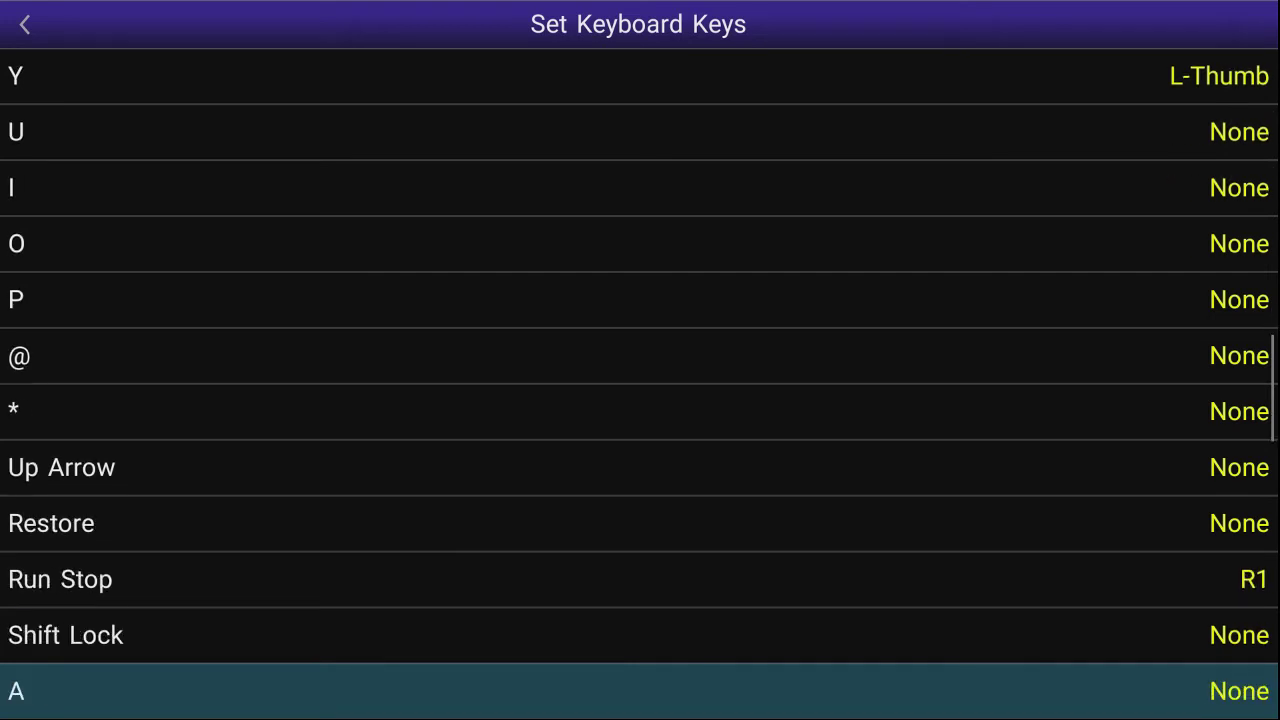
key("Down")
key("Down")
key("Down")
key("Down")
key("Down")
key("Down")
key("Down")
key("Down")
key("Down")
key("Down")
key("Down")
key("Down")
key("Down")
key("Down")
key("Down")
key("Down")
key("Down")
key("Down")
key("Down")
key("Down")
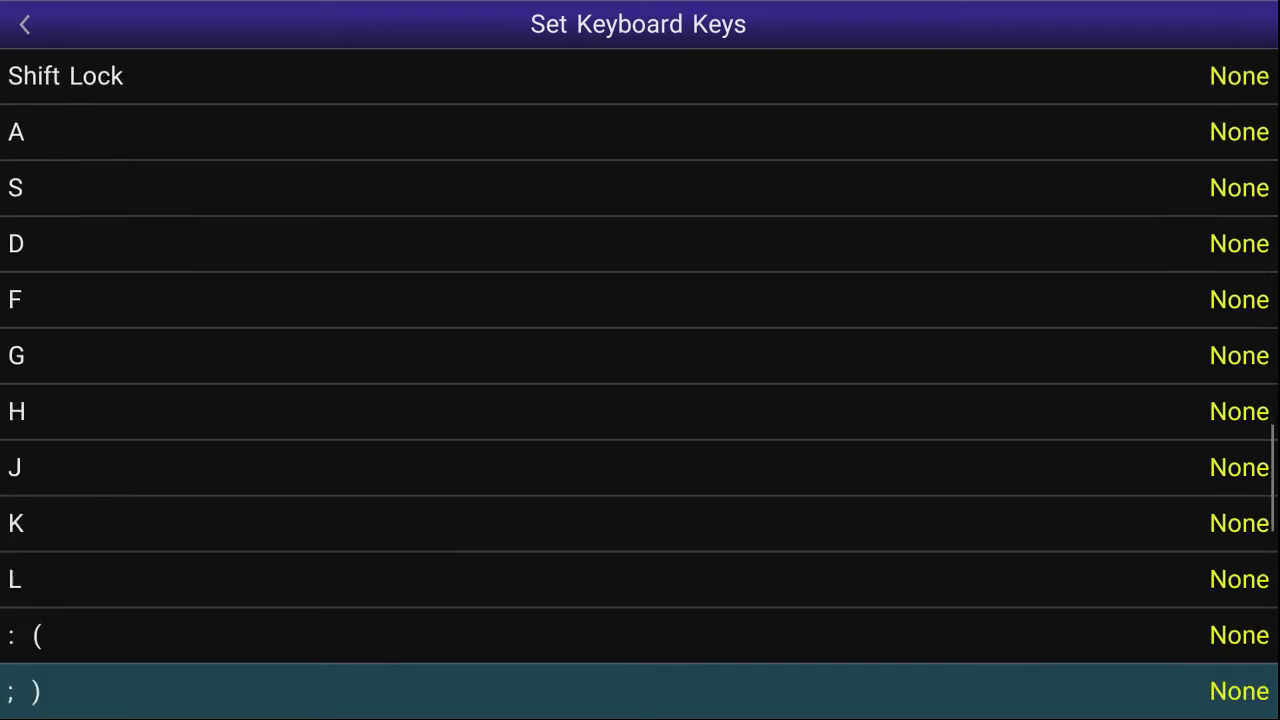
key("Down")
key("Down")
key("Down")
key("Down")
key("Down")
key("Down")
key("Down")
key("Down")
key("Down")
key("Down")
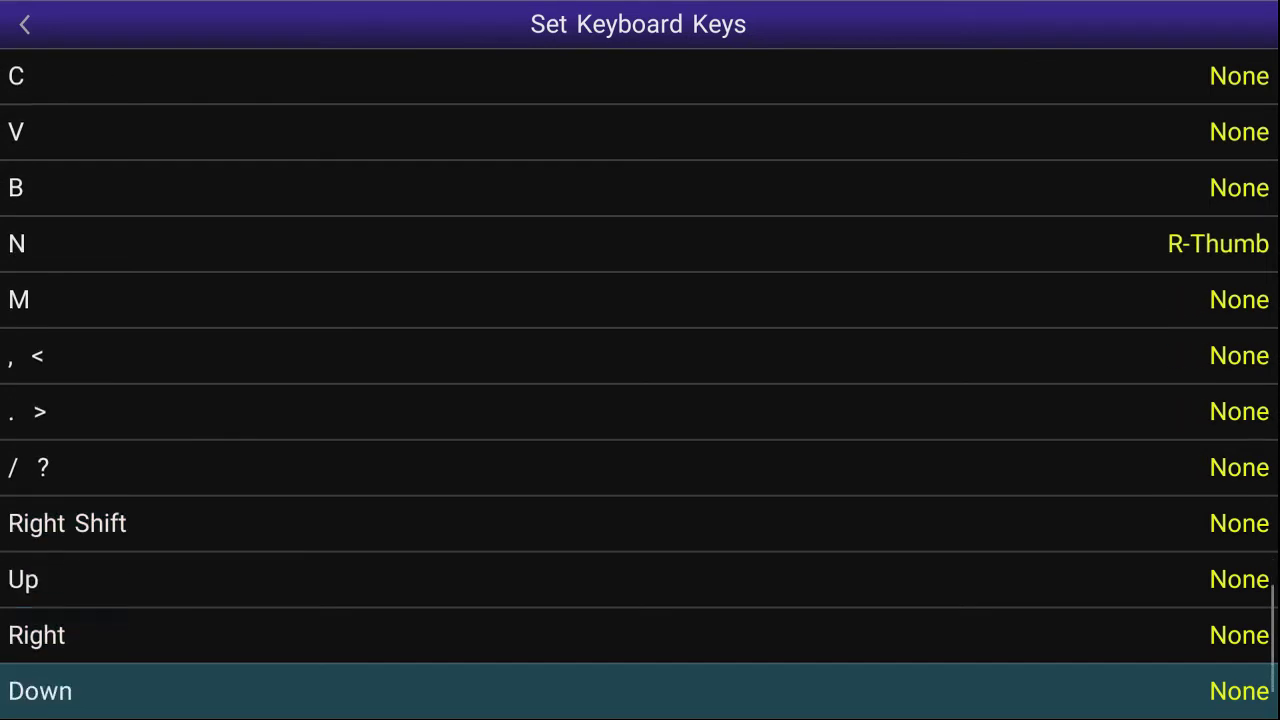
key("Down")
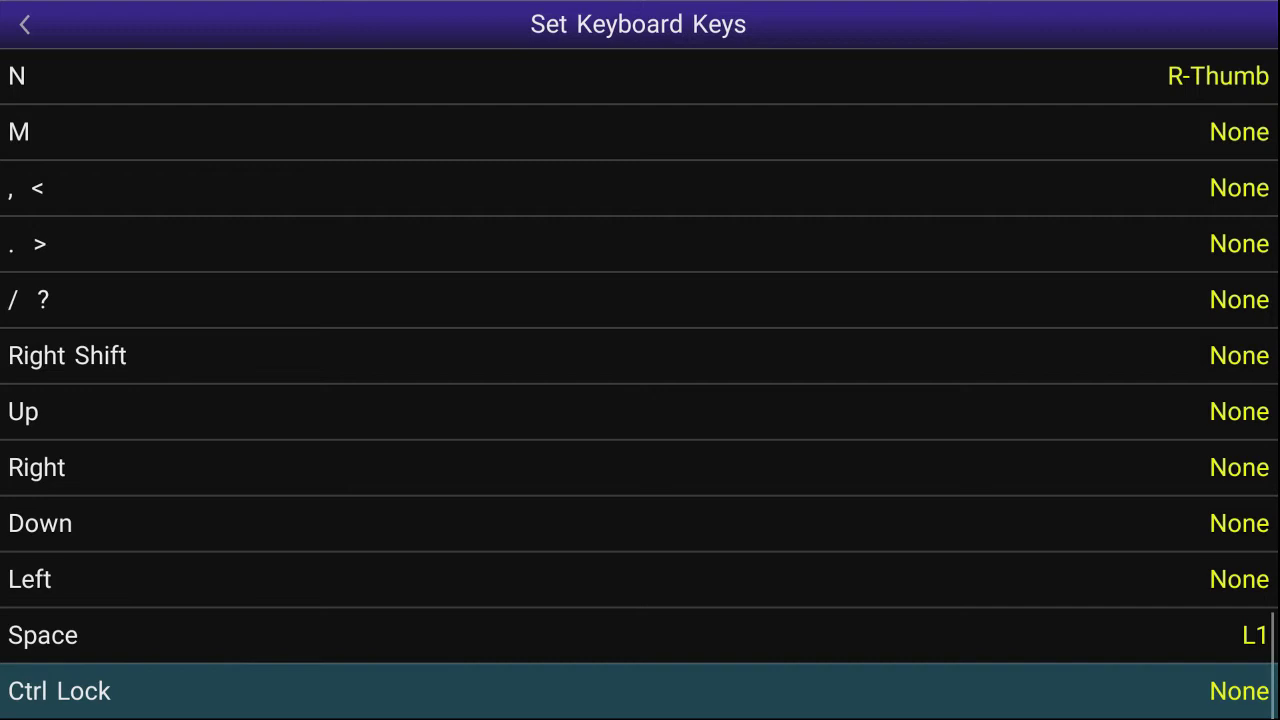
Step: Leave the keyboard key and controller settings and return to the emulator's main menu
key("Escape")
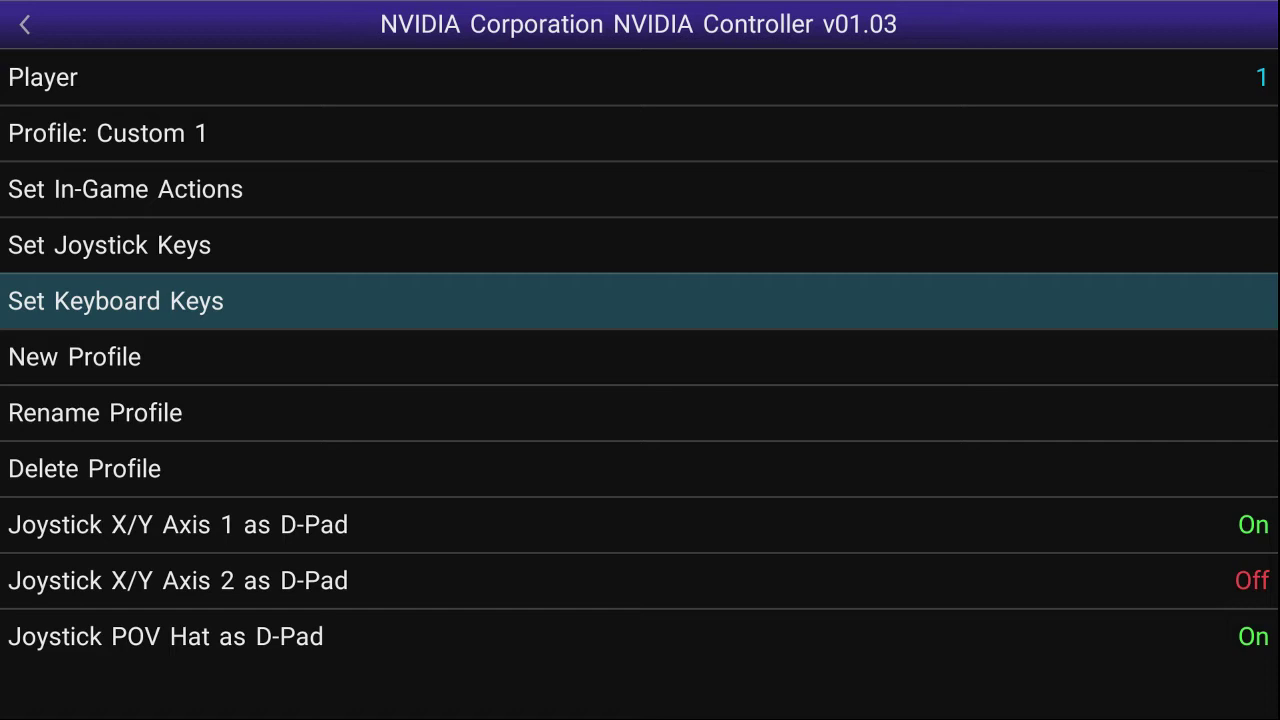
key("Escape")
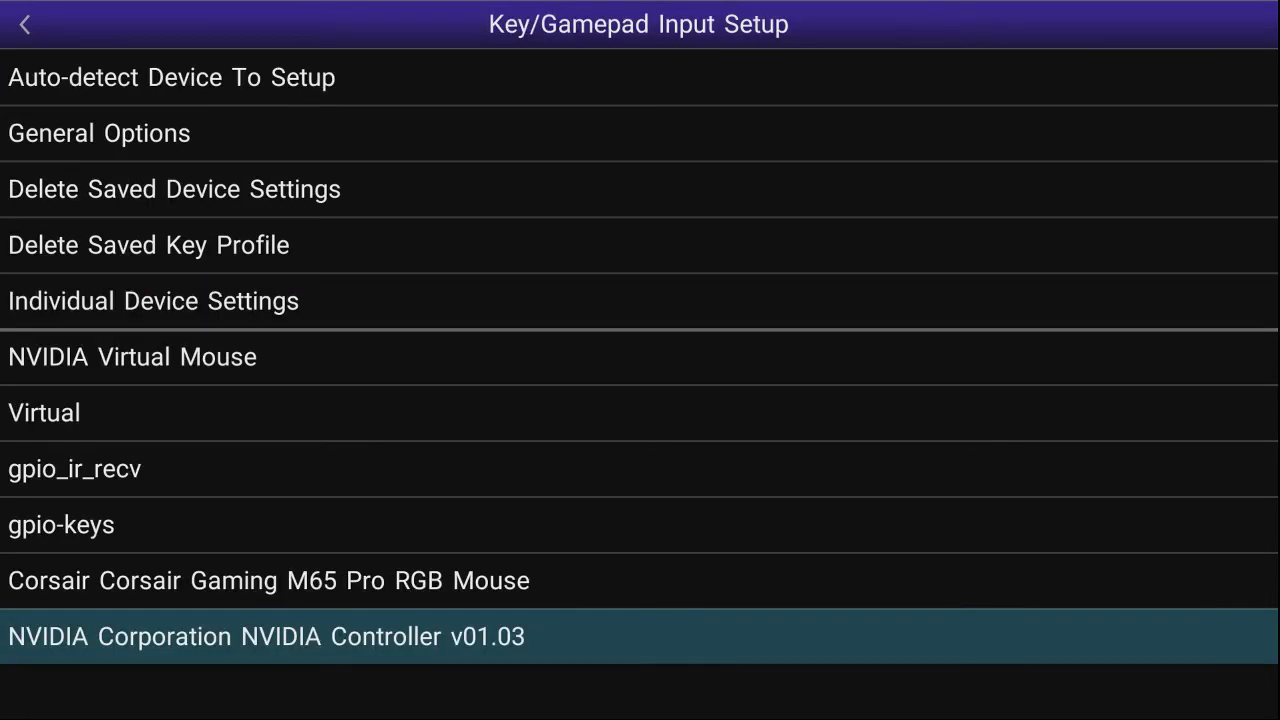
key("Escape")
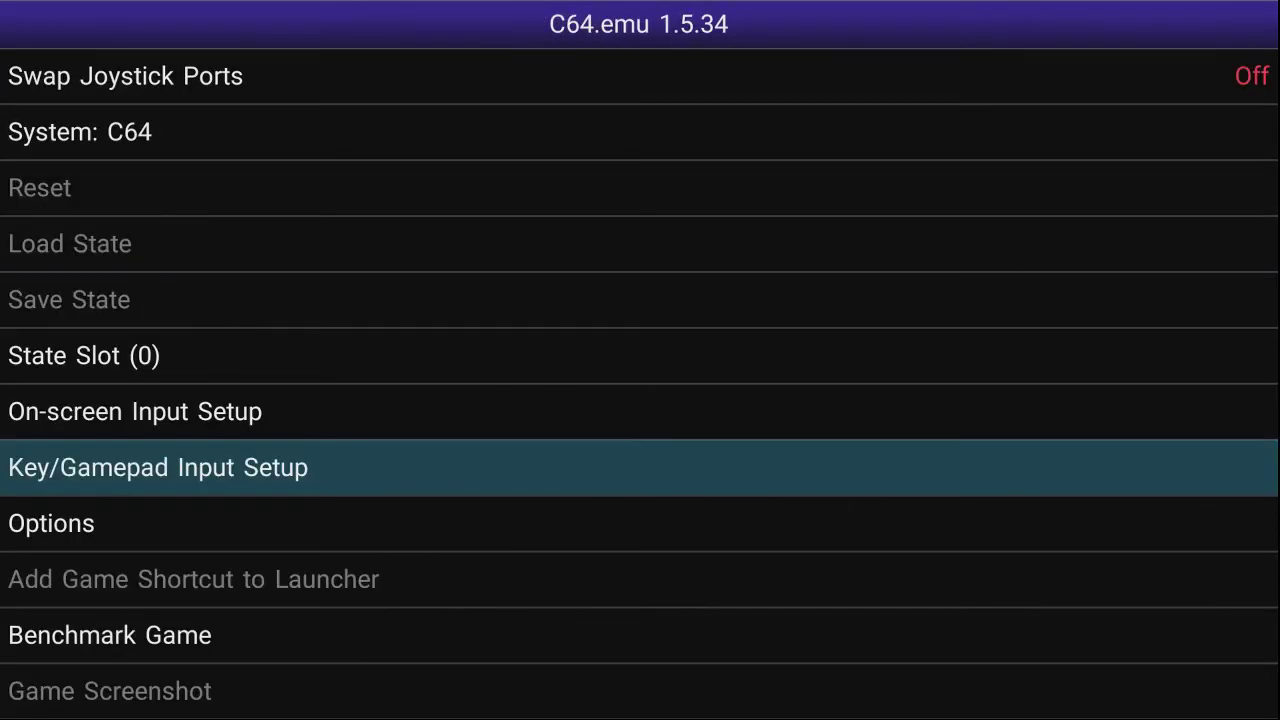
Step: Start loading a game and browse to the Disks folder inside C64.emu on the internal storage
key("Up")
key("Up")
key("Up")
key("Up")
key("Up")
key("Up")
key("Up")
key("Up")
key("Up")
key("Up")
key("Up")
key("Up")
key("Up")
key("Up")
key("Down")
key("Down")
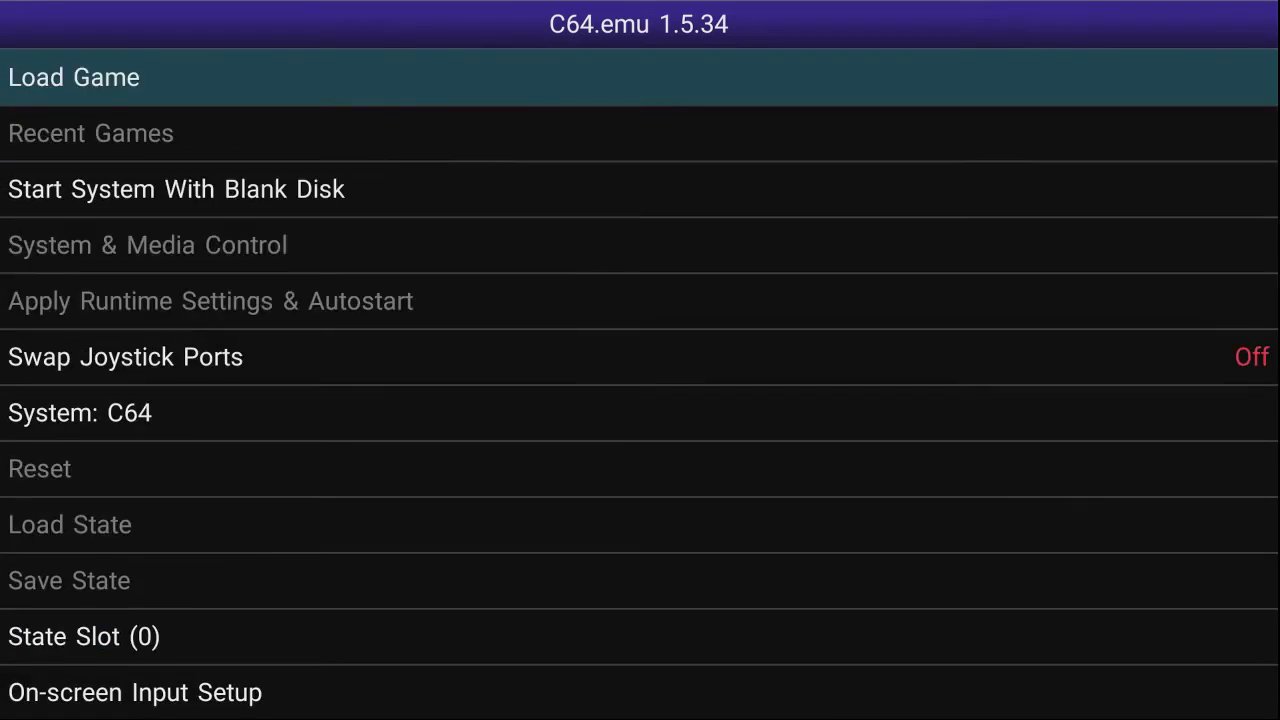
key("Return")
key("Down")
key("Down")
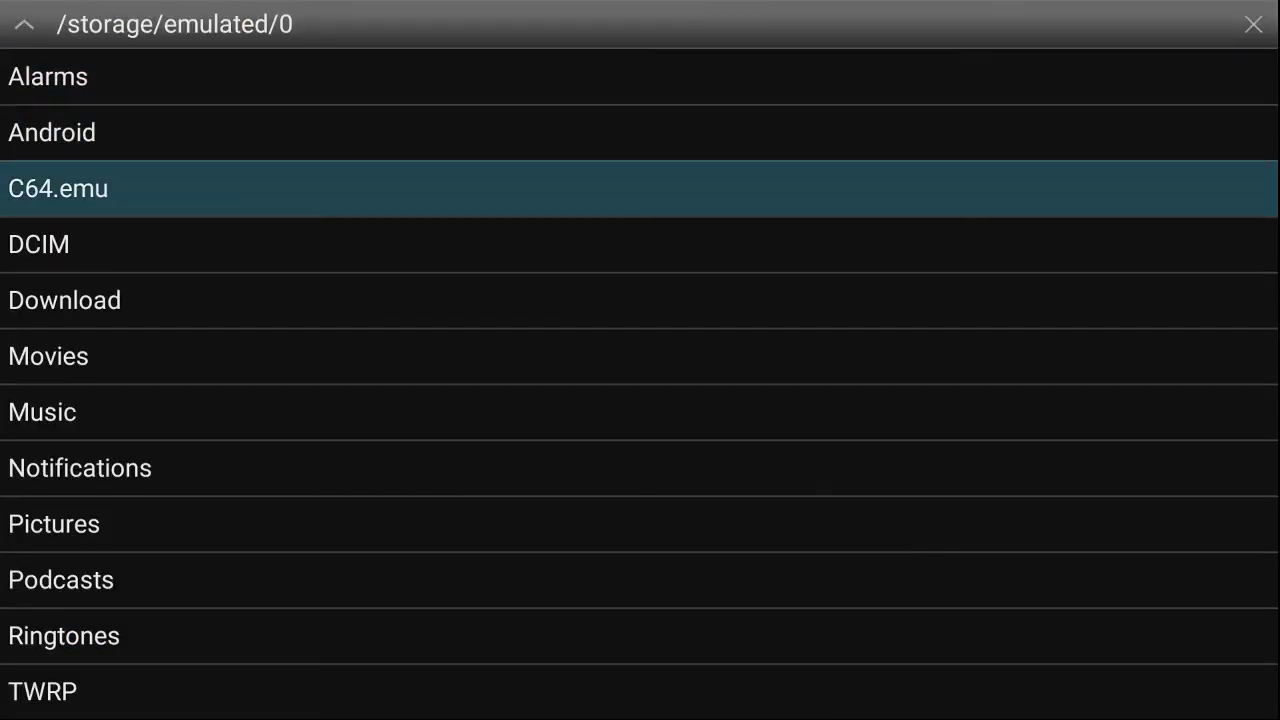
key("Return")
key("Down")
key("Return")
Step: Open the W folder and look through its disk images
key("Down")
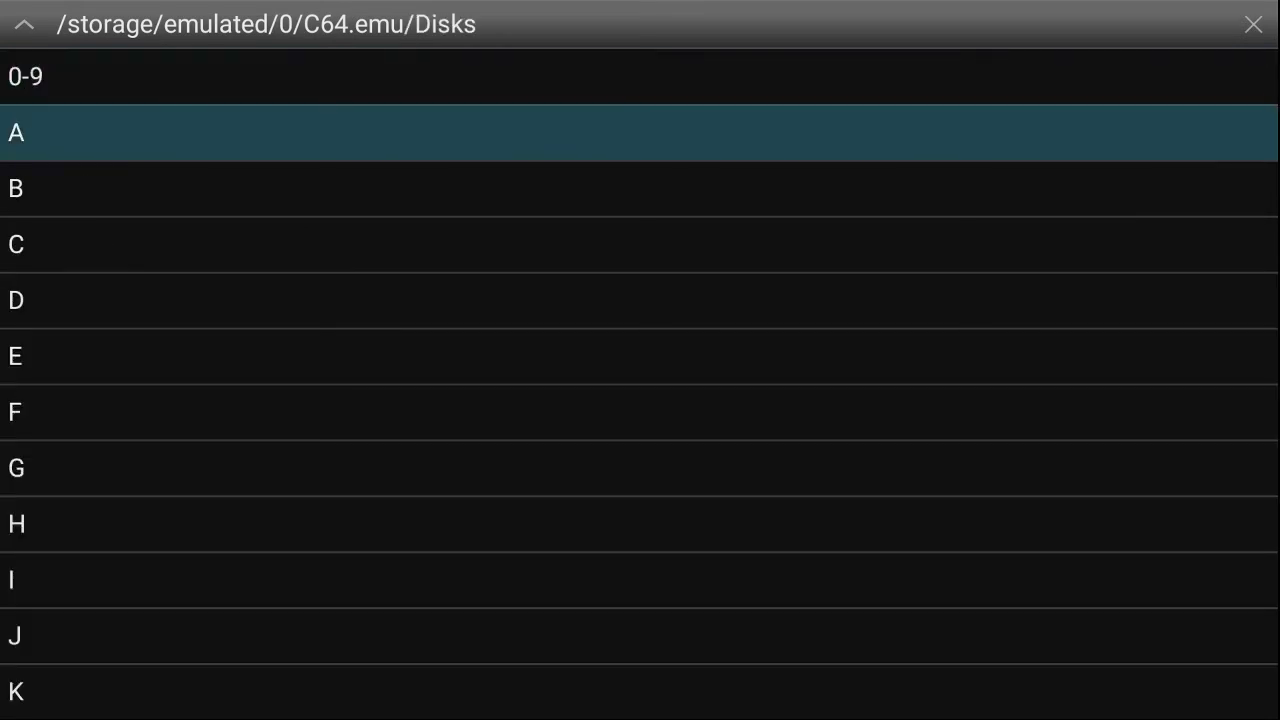
key("Up")
key("Up")
key("Up")
key("Up")
key("Up")
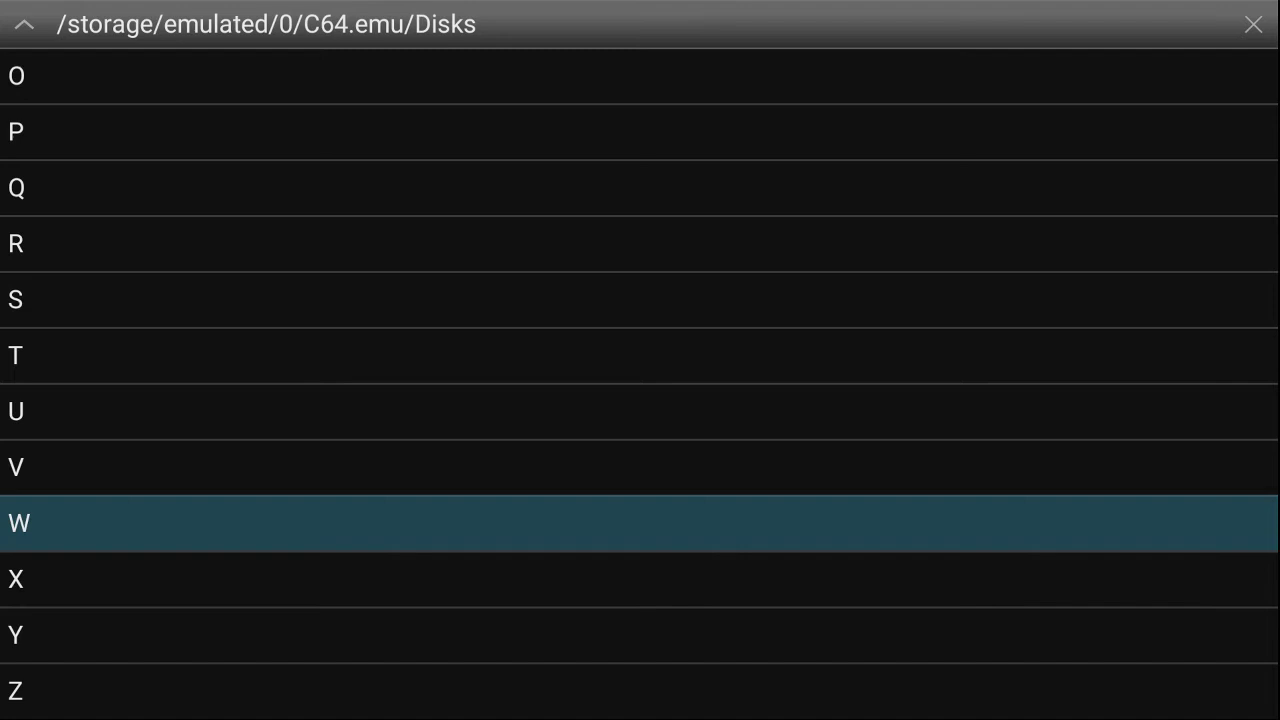
key("Return")
key("Down")
key("Down")
key("Down")
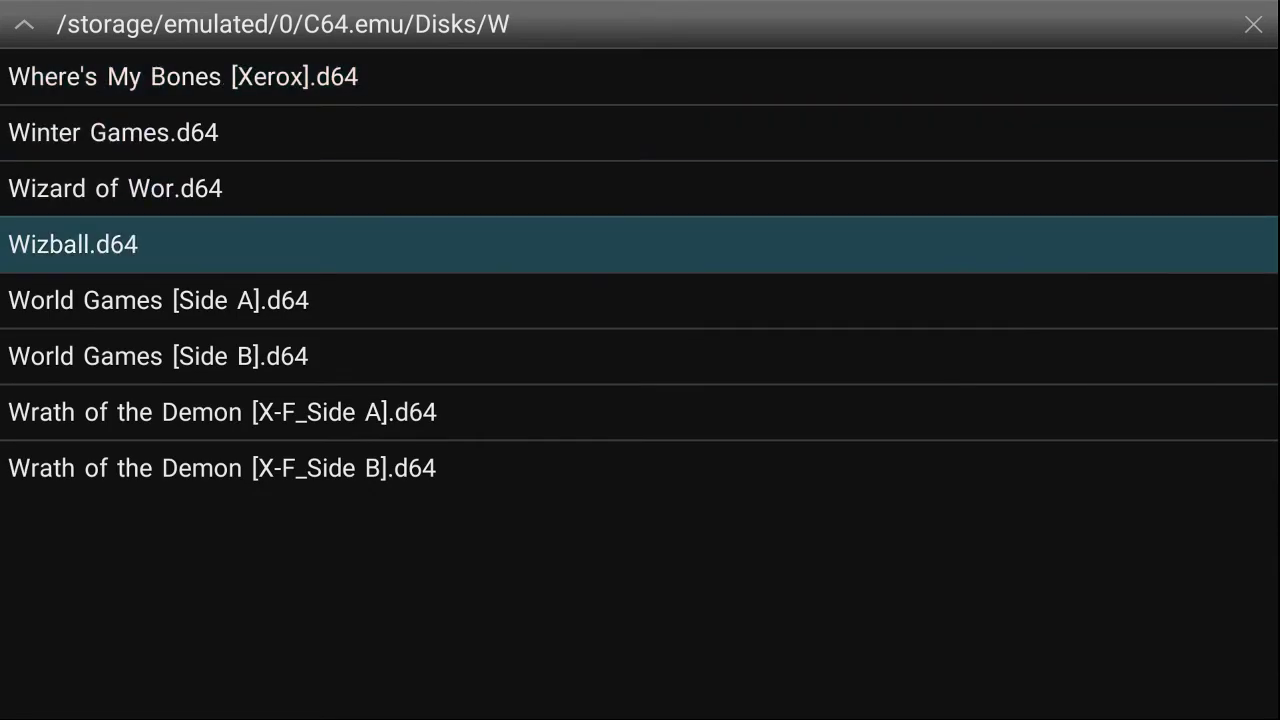
key("Up")
key("Up")
Step: Go back to the Disks folder and look through the games in the B folder
key("Escape")
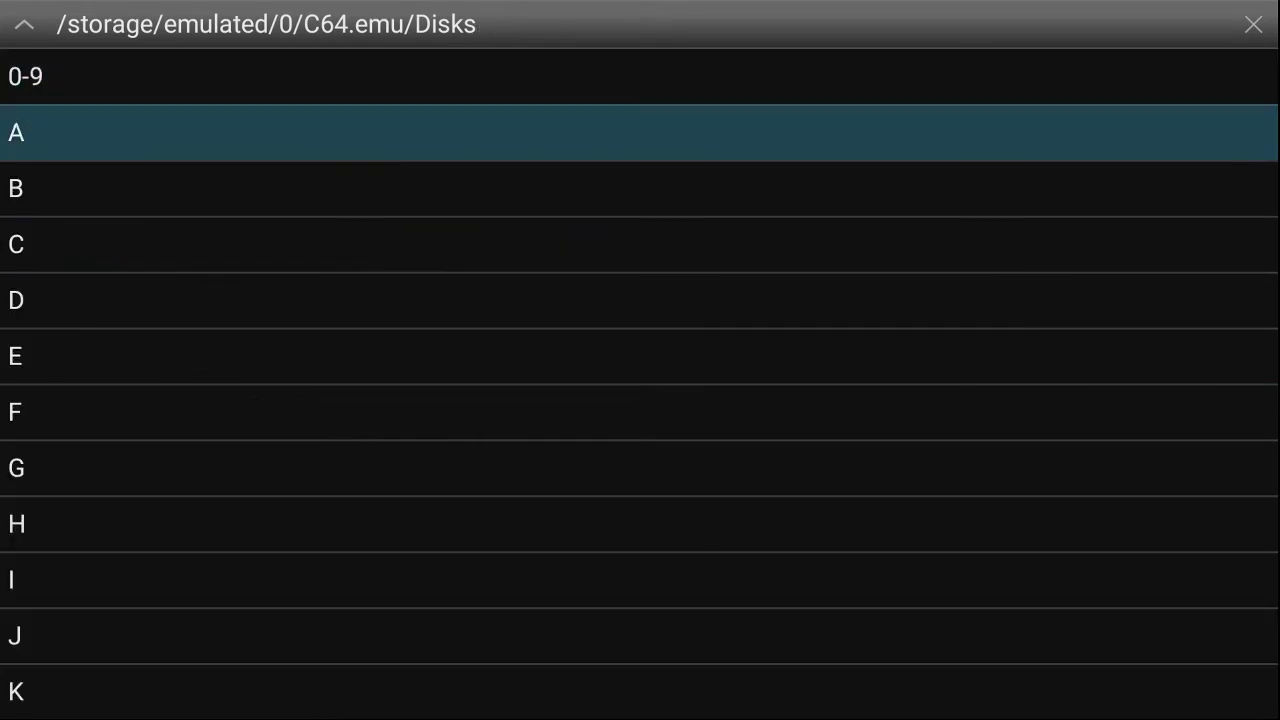
key("Down")
key("Return")
key("Down")
key("Down")
key("Down")
key("Down")
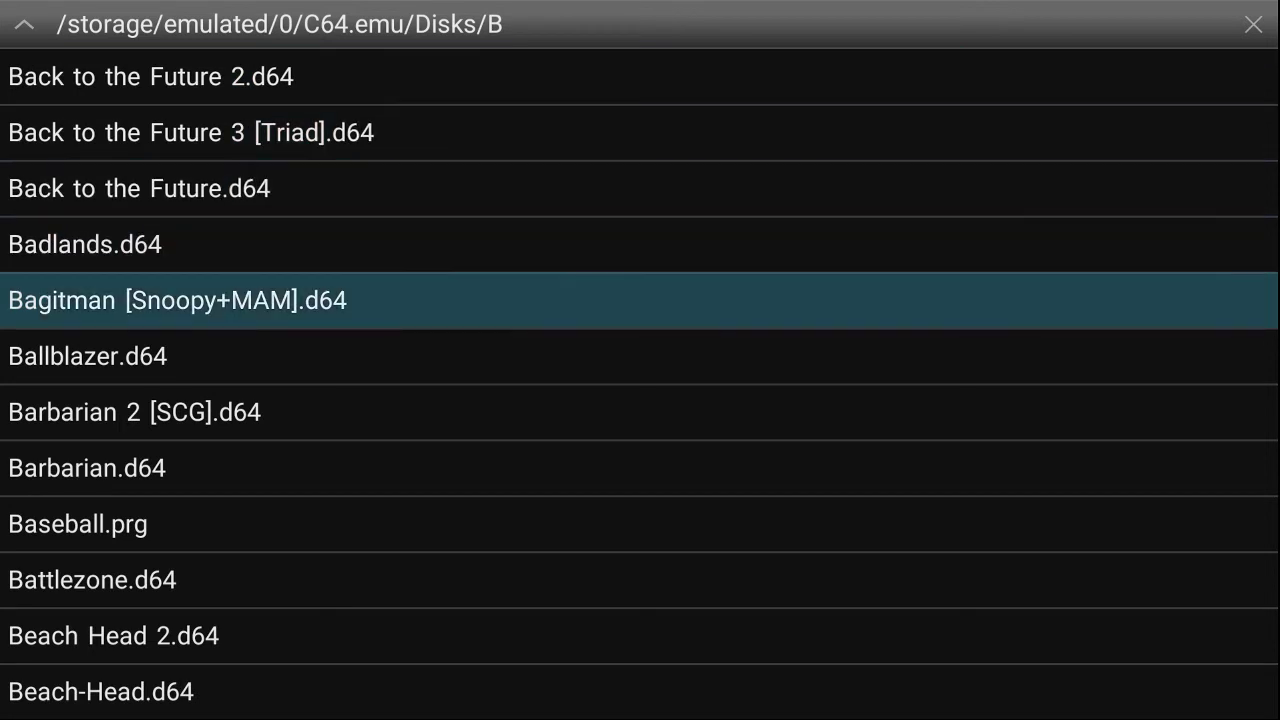
key("Down")
key("Down")
key("Up")
key("Down")
key("Down")
key("Down")
key("Down")
key("Down")
key("Down")
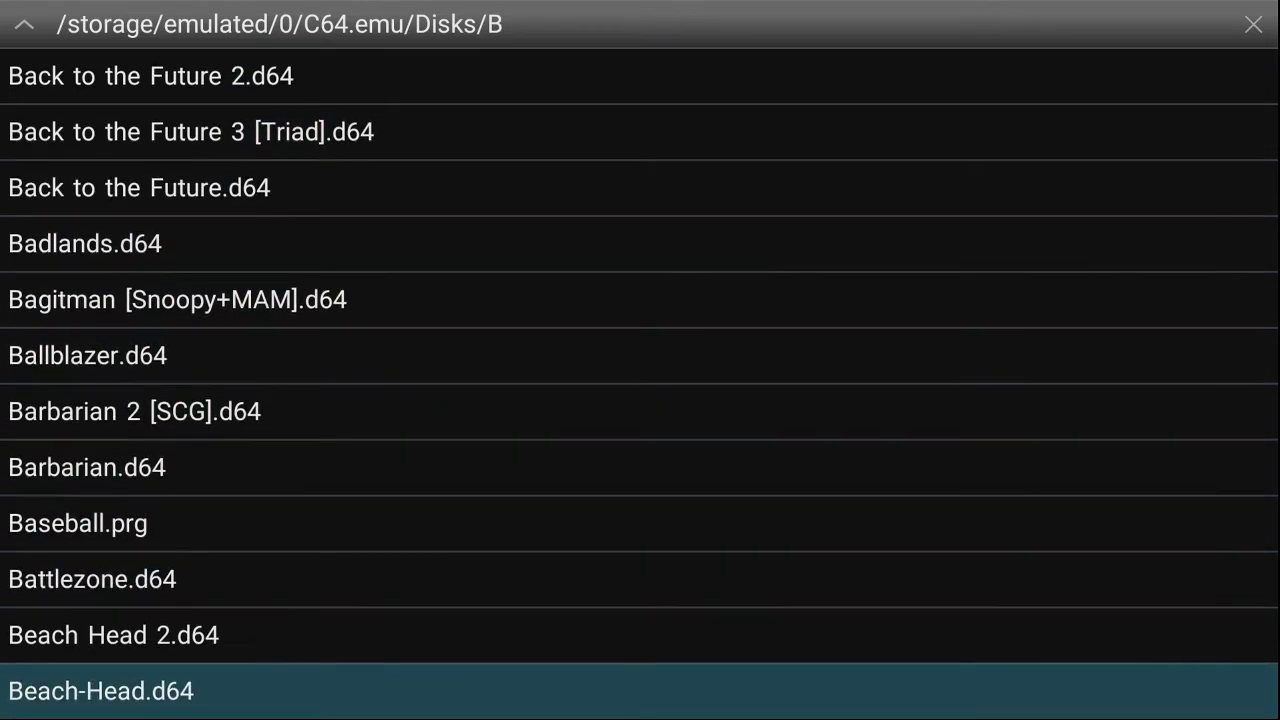
Step: Switch to the D folder and look through its disk images down to the end of the list
key("Escape")
key("Down")
key("Down")
key("Down")
key("Down")
key("Return")
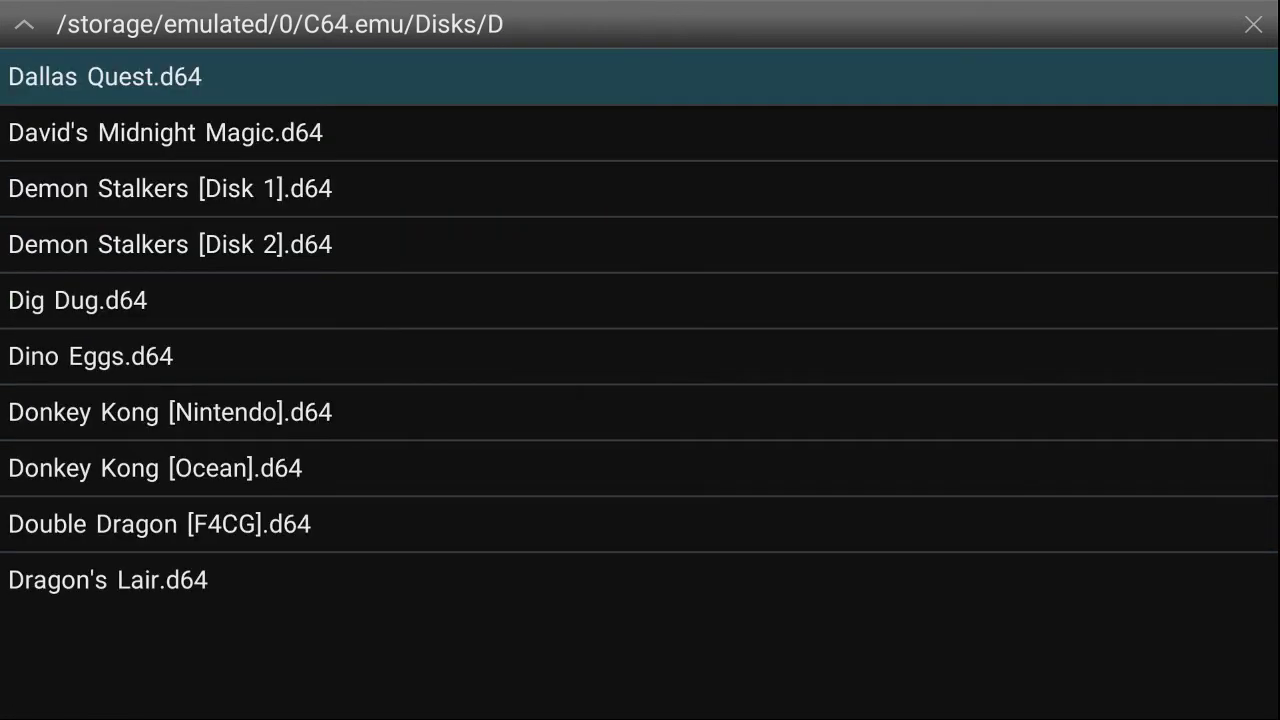
key("Down")
key("Down")
key("Down")
key("Down")
key("Down")
key("Down")
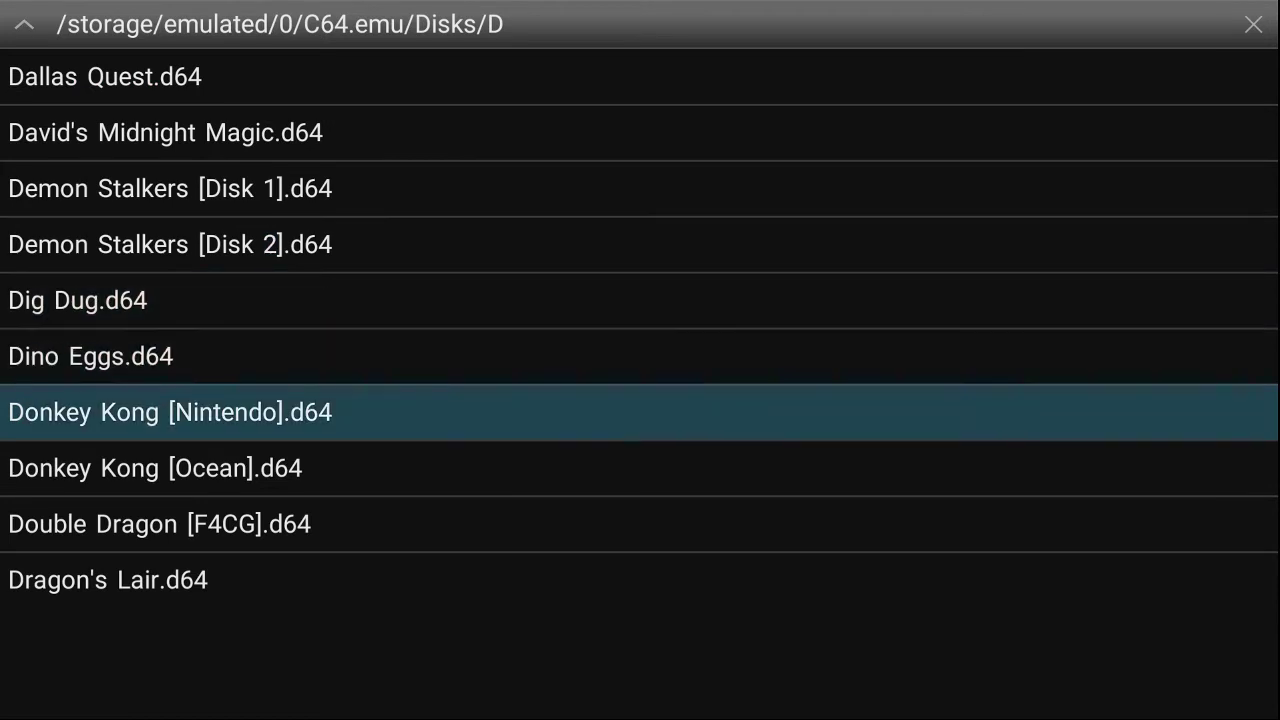
key("Down")
key("Down")
key("Down")
Step: Return to the Disks folder and open the K folder to view its games
key("Escape")
key("Down")
key("Down")
key("Down")
key("Down")
key("Down")
key("Down")
key("Down")
key("Down")
key("Down")
key("Down")
key("Down")
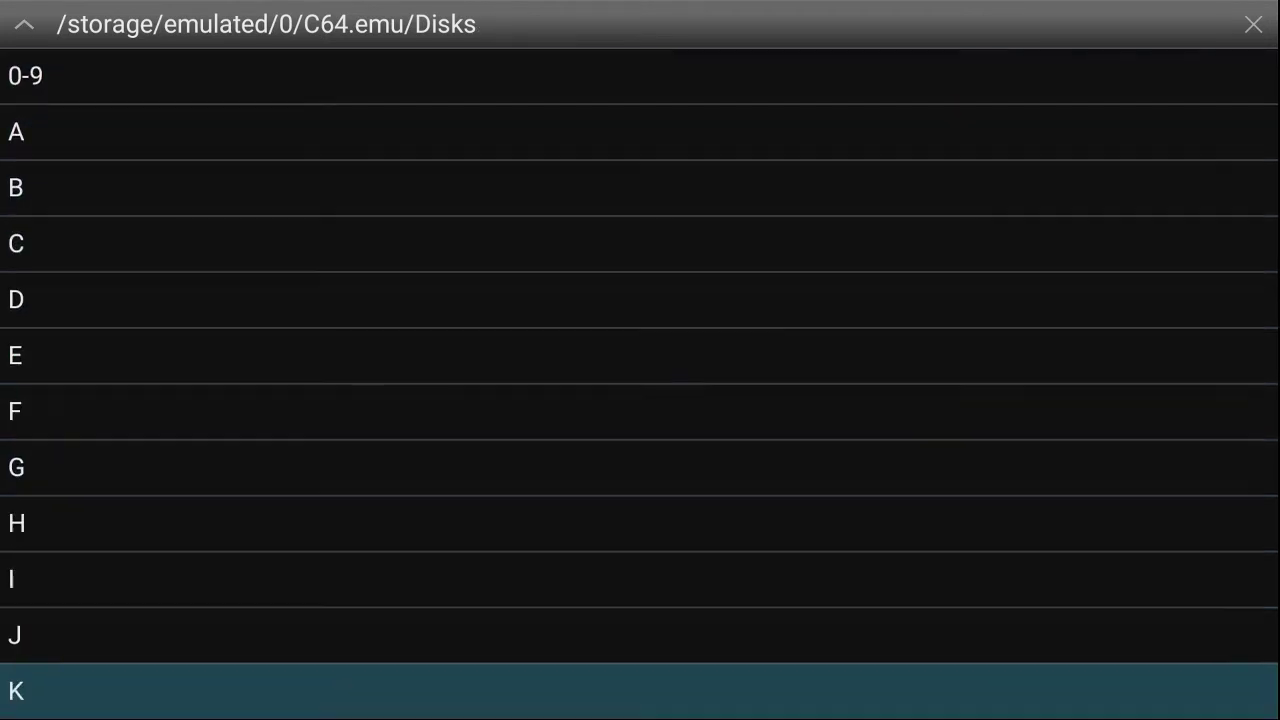
key("Down")
key("Up")
key("Return")
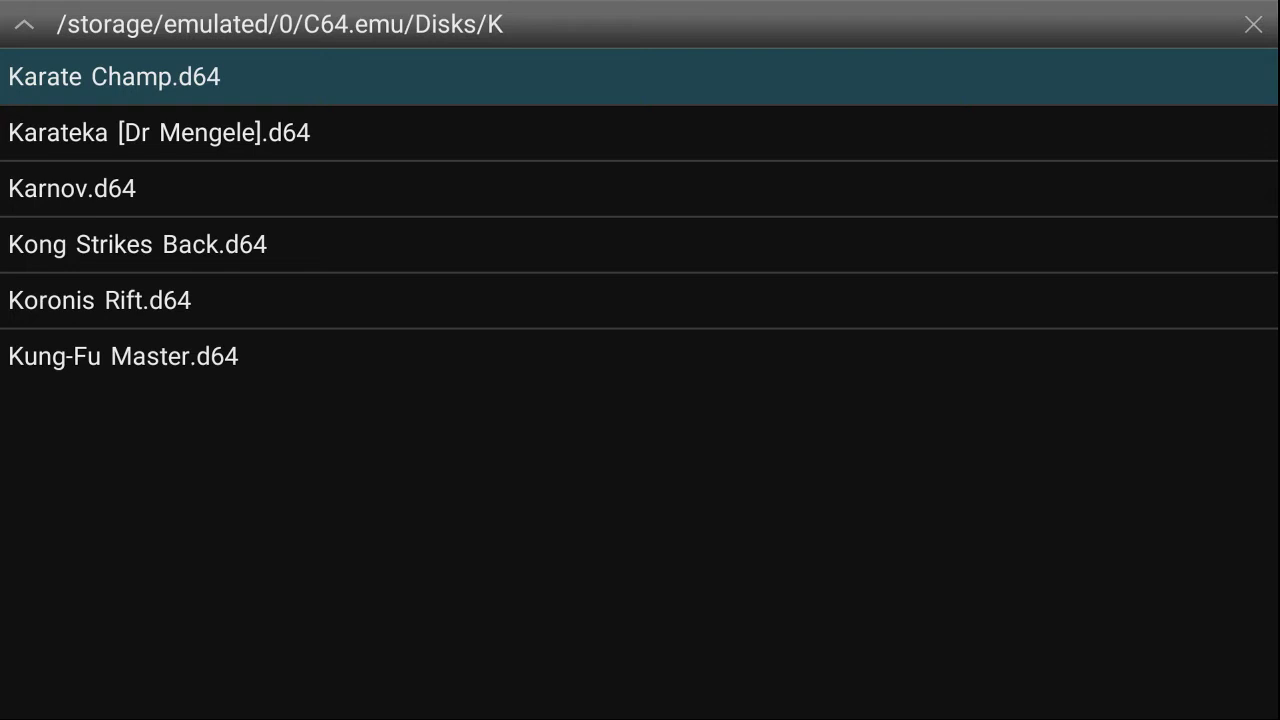
Step: Leave the K folder and open the S folder in the Disks directory
key("Escape")
key("Down")
key("Down")
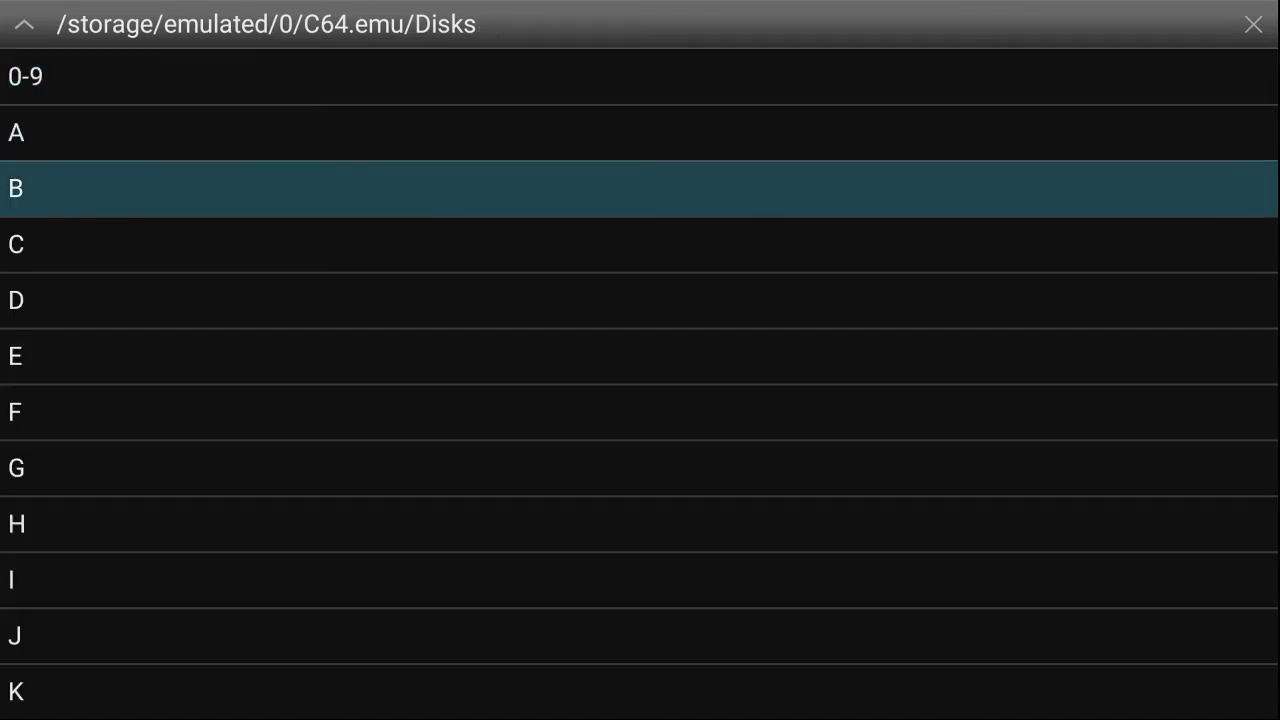
key("Down")
key("Down")
key("Down")
key("Down")
key("Down")
key("Down")
key("Down")
key("Down")
key("Down")
key("Down")
key("Down")
key("Down")
key("Down")
key("Down")
key("Down")
key("Down")
key("Down")
key("Down")
key("Up")
key("Return")
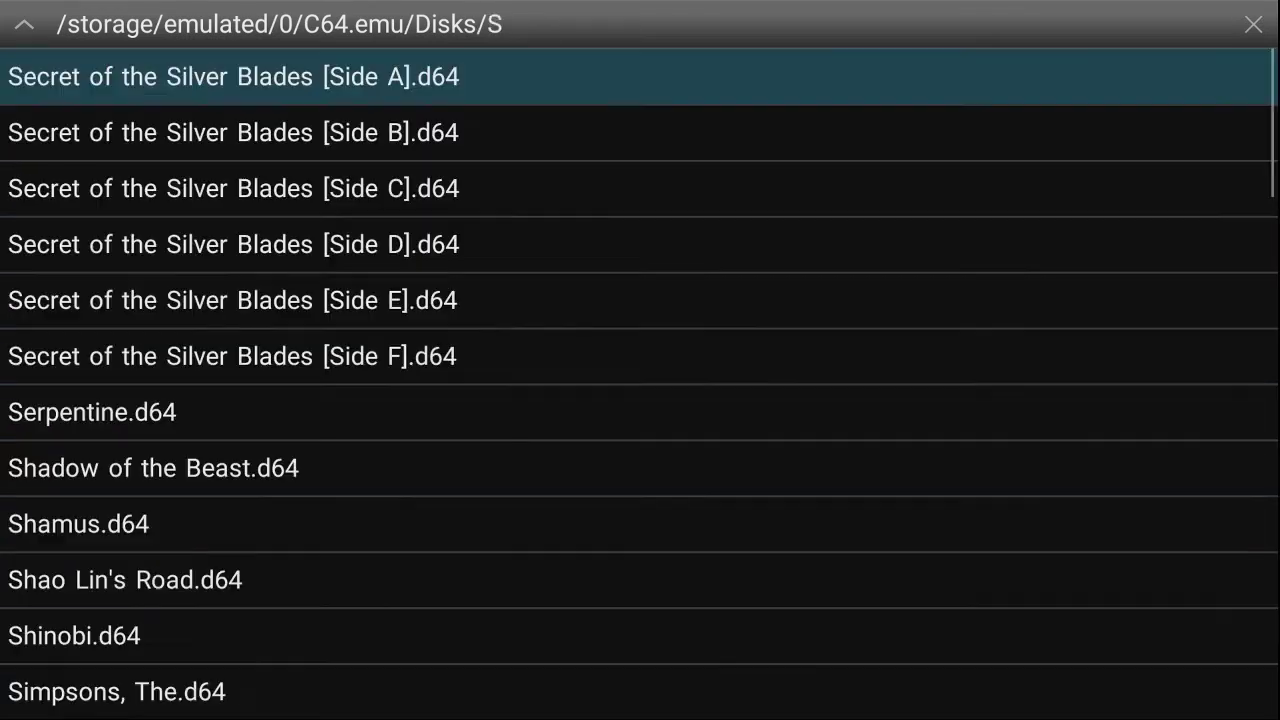
Step: Browse the disk images in the S folder and load Space-Pilot.d64
key("Down")
key("Down")
key("Down")
key("Down")
key("Down")
key("Down")
key("Down")
key("Down")
key("Down")
key("Down")
key("Down")
key("Down")
key("Down")
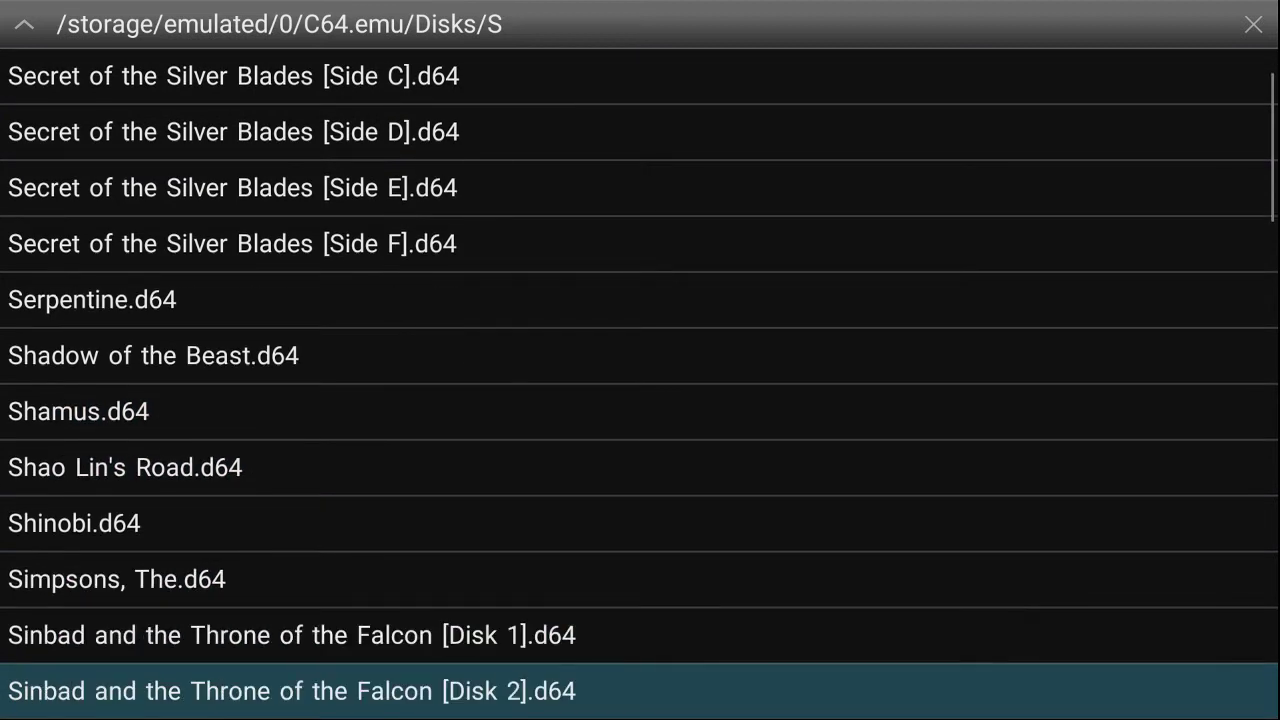
key("Down")
key("Down")
key("Down")
key("Down")
key("Down")
key("Down")
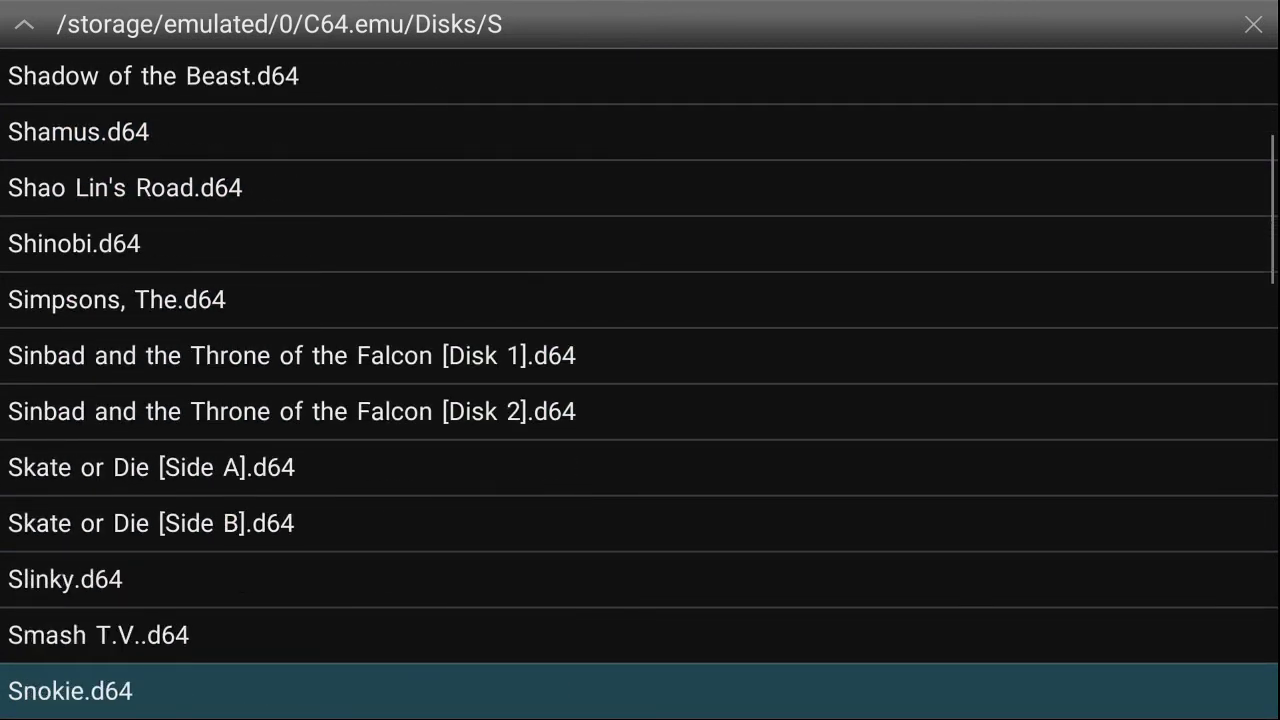
key("Down")
key("Down")
key("Down")
key("Down")
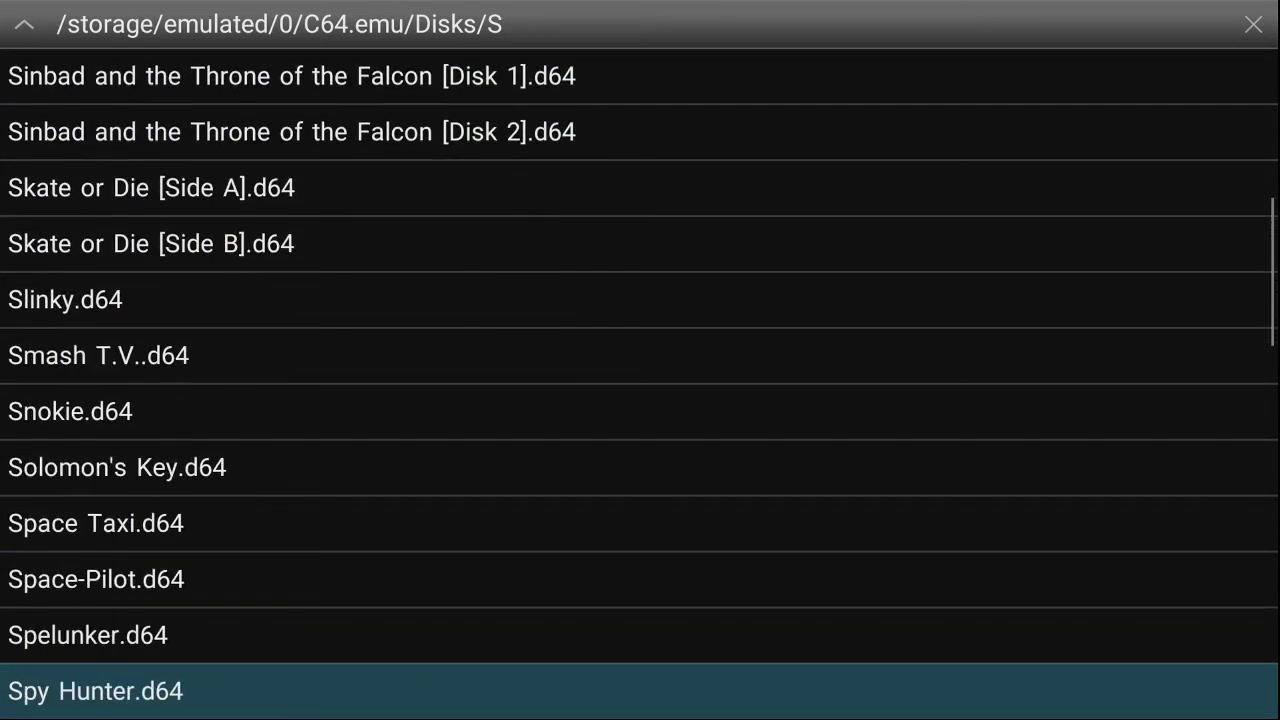
key("Down")
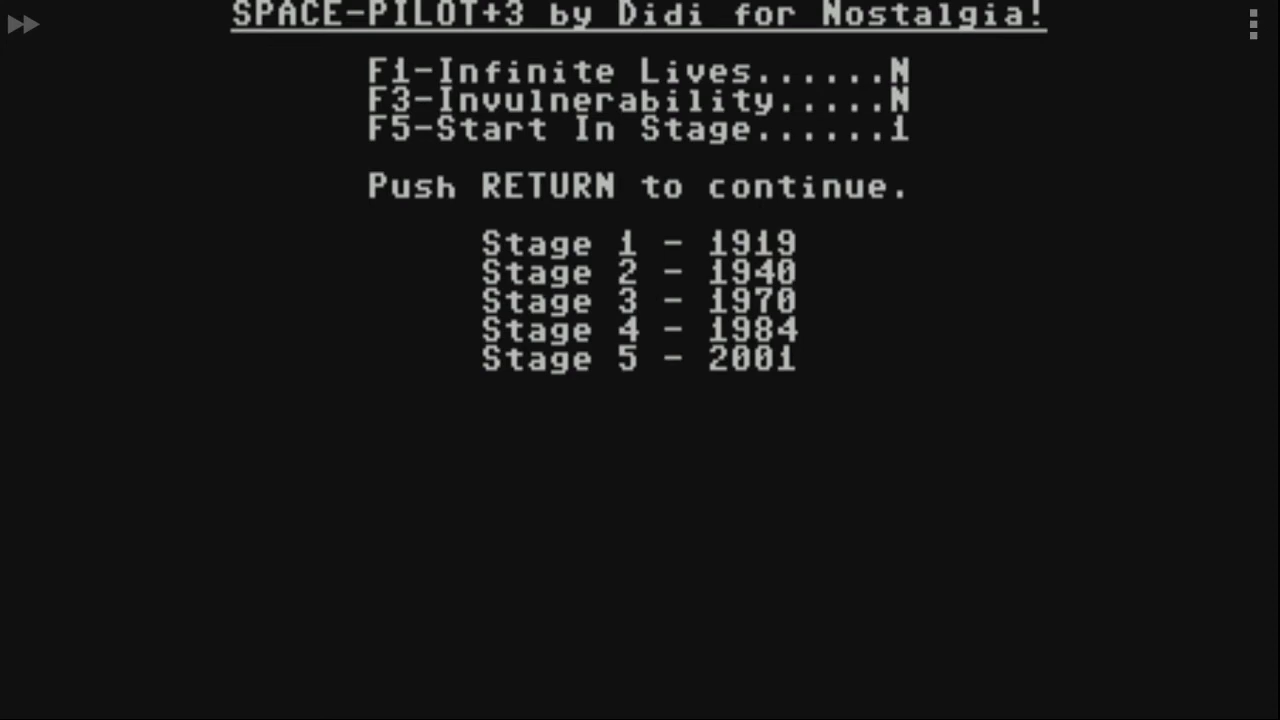
Step: Leave the Space-Pilot options screen and bring up the emulator's main menu, backing out of the game browser
key("Escape")
key("Down")
key("Return")
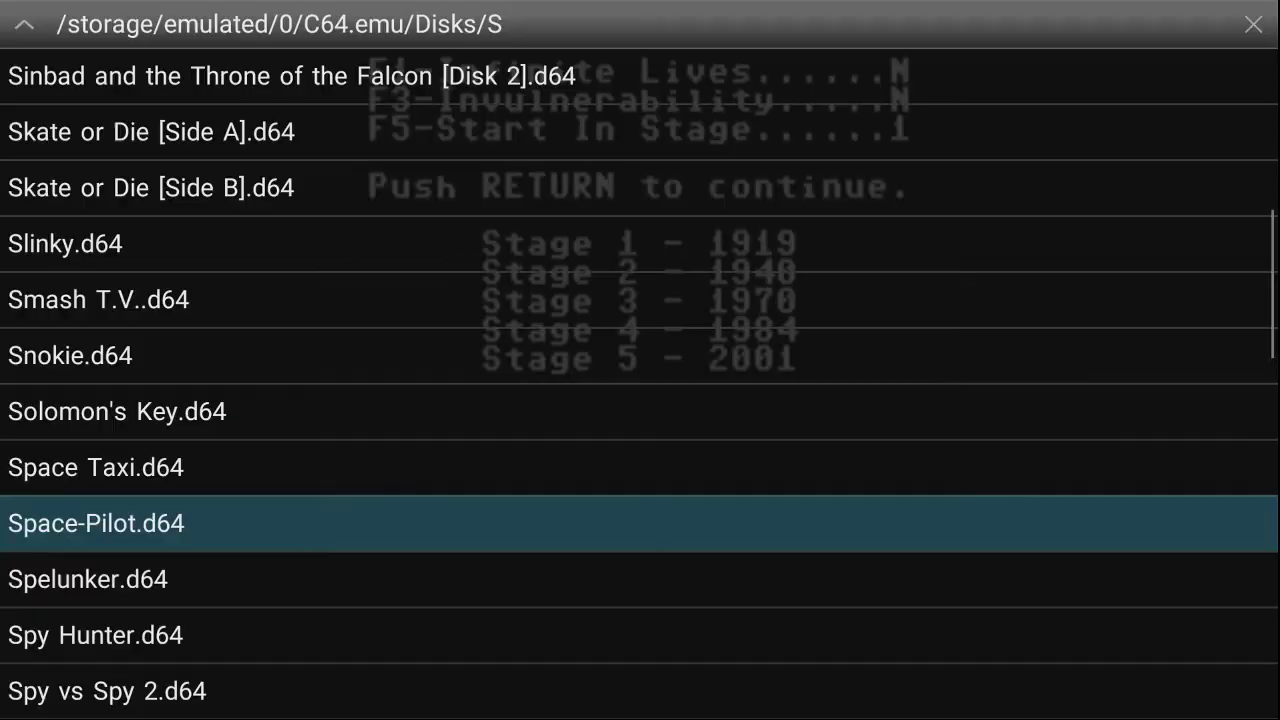
key("Escape")
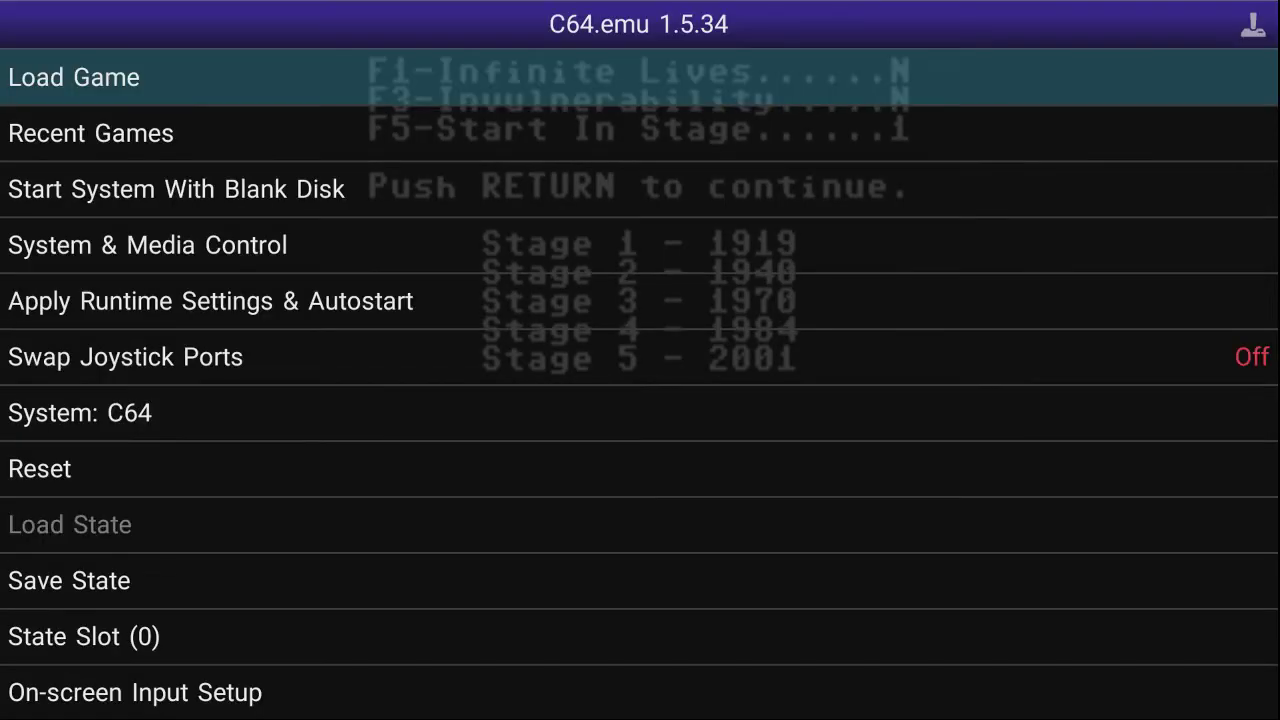
Step: Open the Key/Gamepad Input Setup from the emulator's main menu
key("Down")
key("Down")
key("Down")
key("Down")
key("Down")
key("Down")
key("Down")
key("Down")
key("Down")
key("Down")
key("Down")
key("Down")
key("Down")
key("Down")
key("Down")
key("Down")
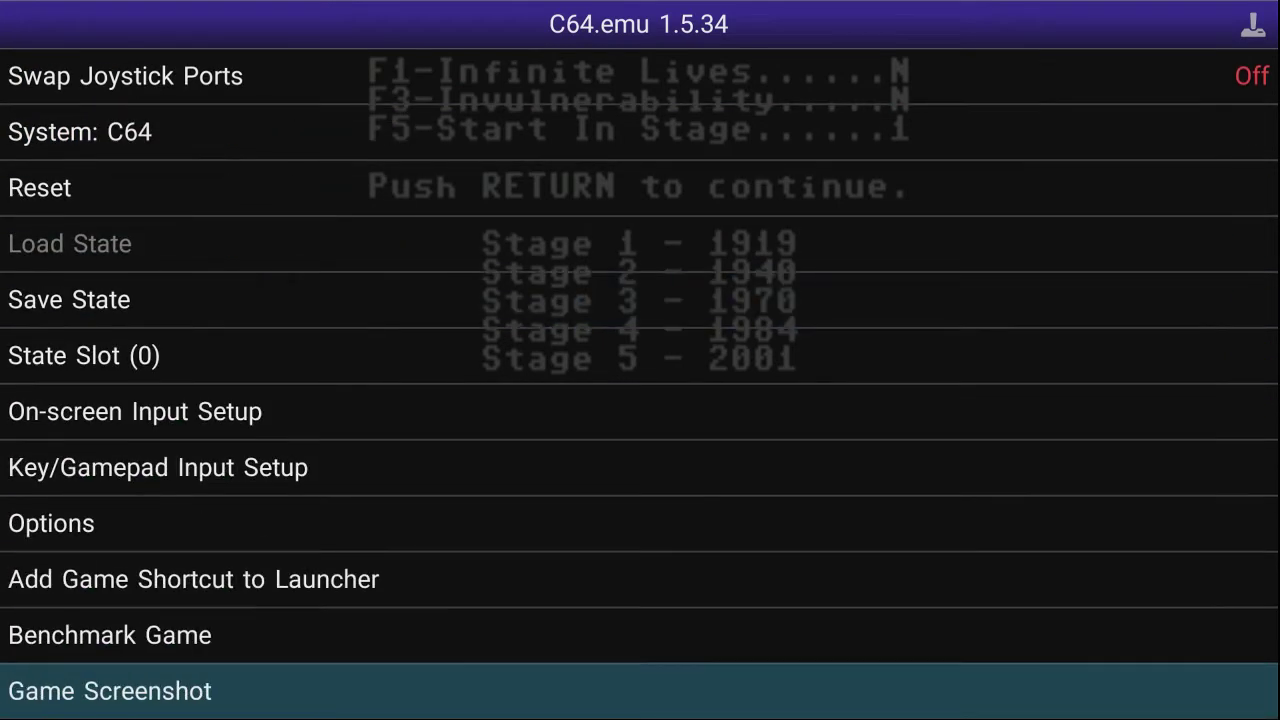
key("Up")
key("Down")
key("Up")
key("Up")
key("Up")
key("Up")
key("Return")
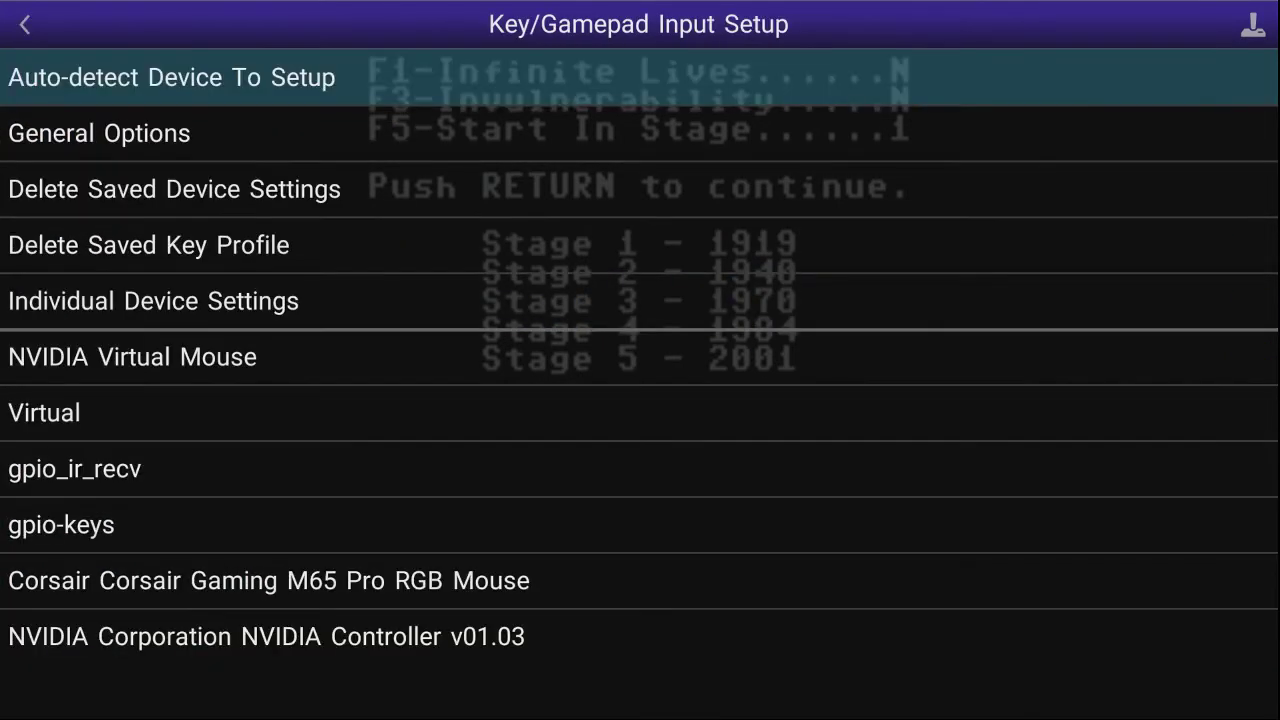
Step: Open the keyboard key bindings of the NVIDIA Controller v01.03 from the list of input devices
key("Down")
key("Down")
key("Down")
key("Down")
key("Down")
key("Down")
key("Down")
key("Down")
key("Down")
key("Down")
key("Down")
key("Up")
key("Up")
key("Down")
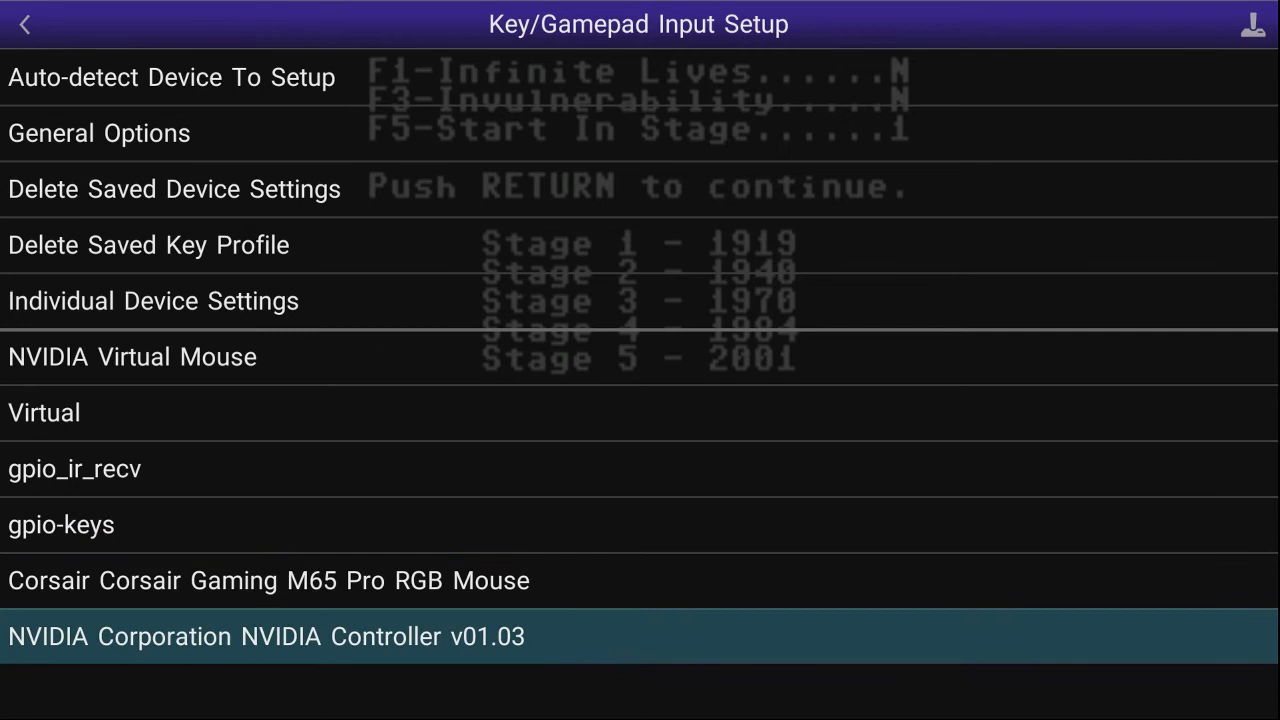
key("Return")
key("Down")
key("Down")
key("Down")
key("Down")
key("Return")
Step: Review which controller buttons are bound to the C64 keys, from Toggle Keyboard and the function keys through to Return
key("Down")
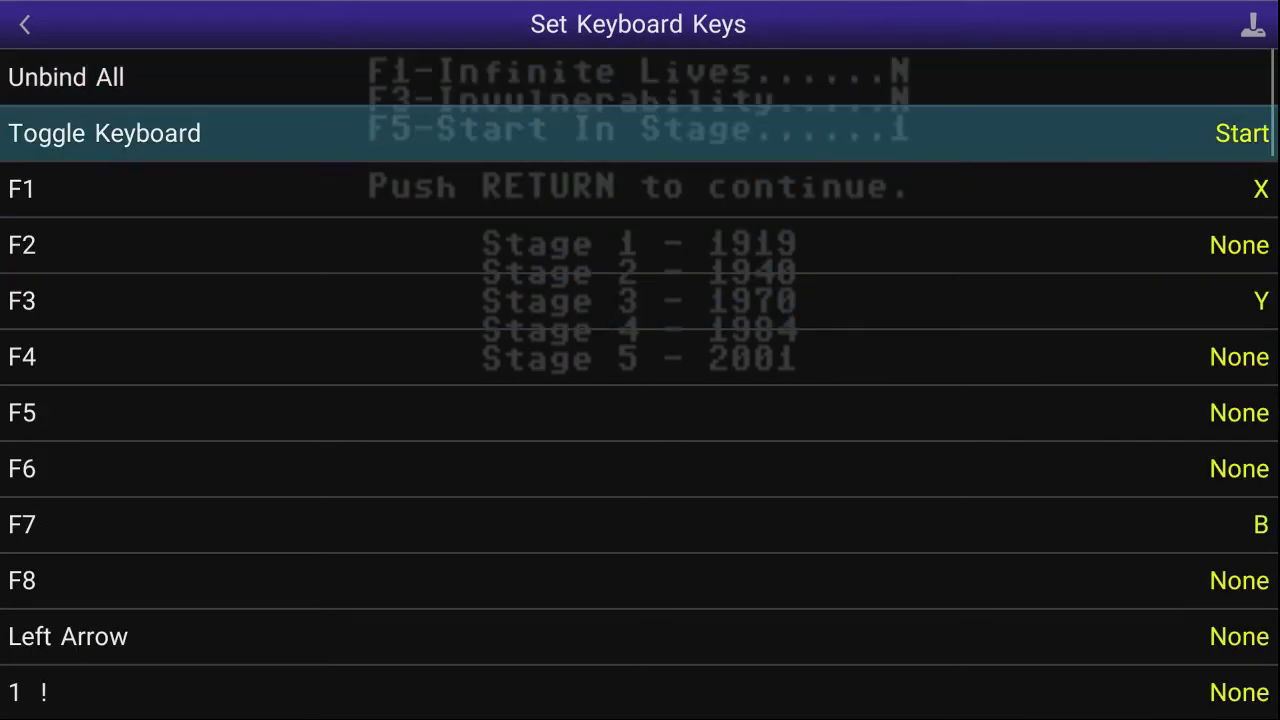
key("Down")
key("Down")
key("Down")
key("Down")
key("Down")
key("Down")
key("Down")
key("Down")
key("Down")
key("Down")
key("Down")
key("Down")
key("Down")
key("Down")
key("Down")
key("Down")
key("Down")
key("Down")
key("Down")
key("Down")
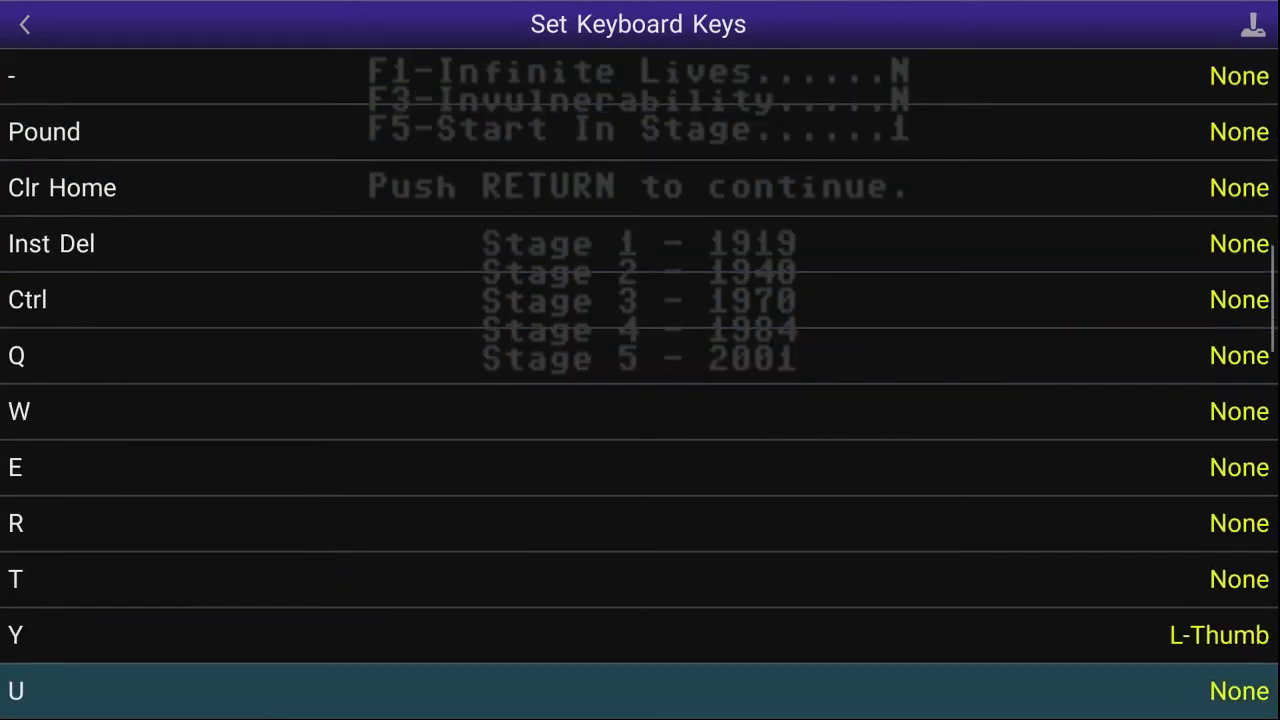
key("Down")
key("Down")
key("Down")
key("Down")
key("Down")
key("Down")
key("Down")
key("Down")
key("Down")
key("Down")
key("Down")
key("Down")
key("Down")
key("Down")
key("Up")
key("Up")
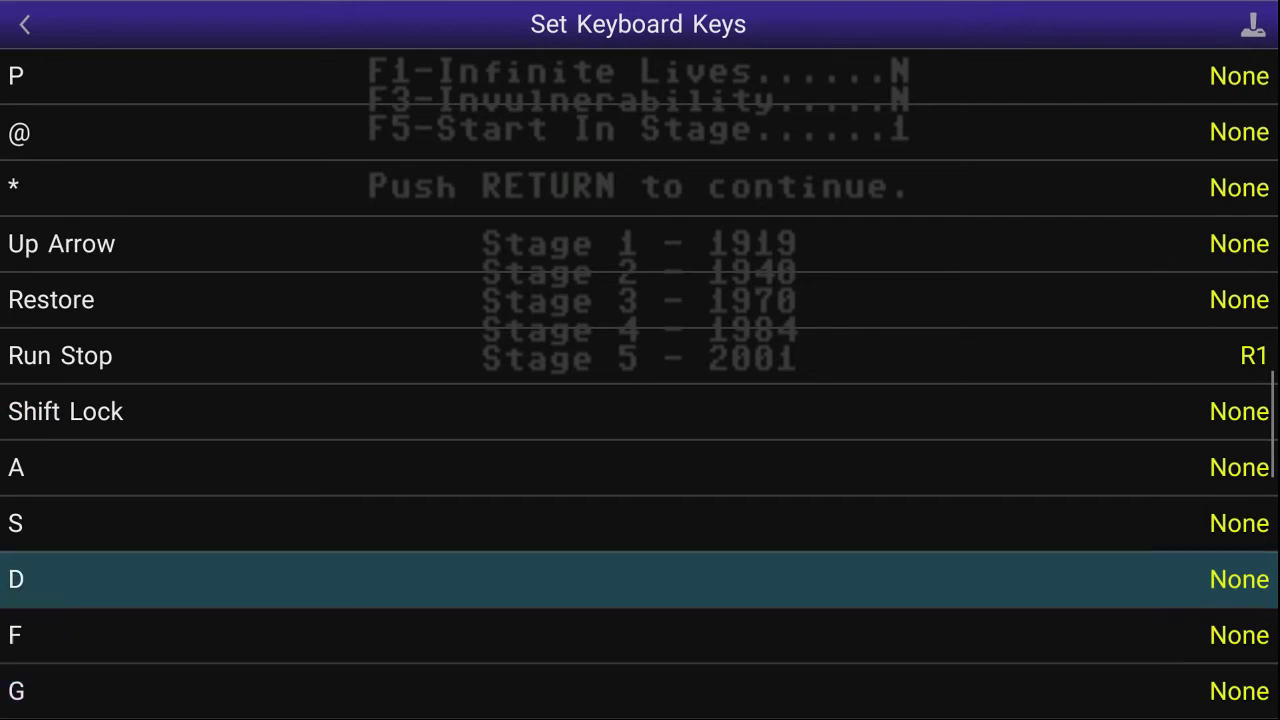
key("Down")
key("Down")
key("Down")
key("Down")
key("Down")
key("Down")
key("Down")
key("Down")
key("Down")
key("Down")
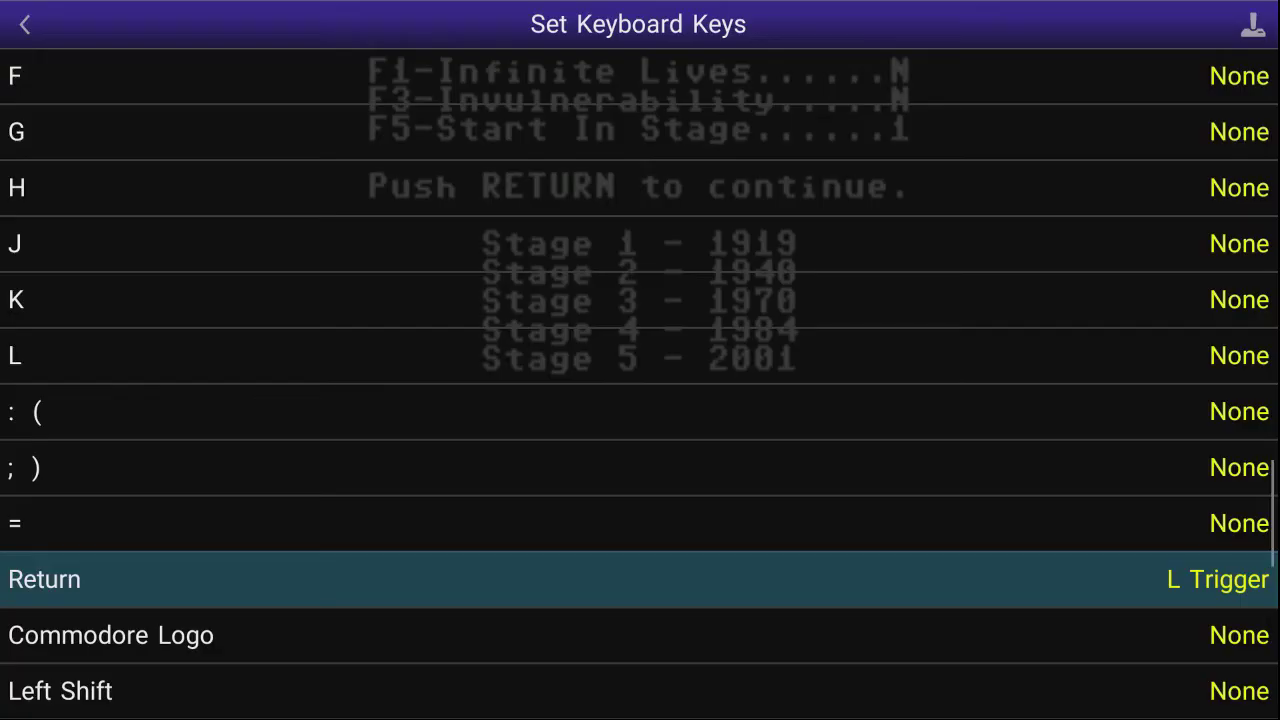
Step: Leave the input setup for the running game and continue past the Space-Pilot options screen
key("Escape")
key("Escape")
key("Escape")
key("Escape")
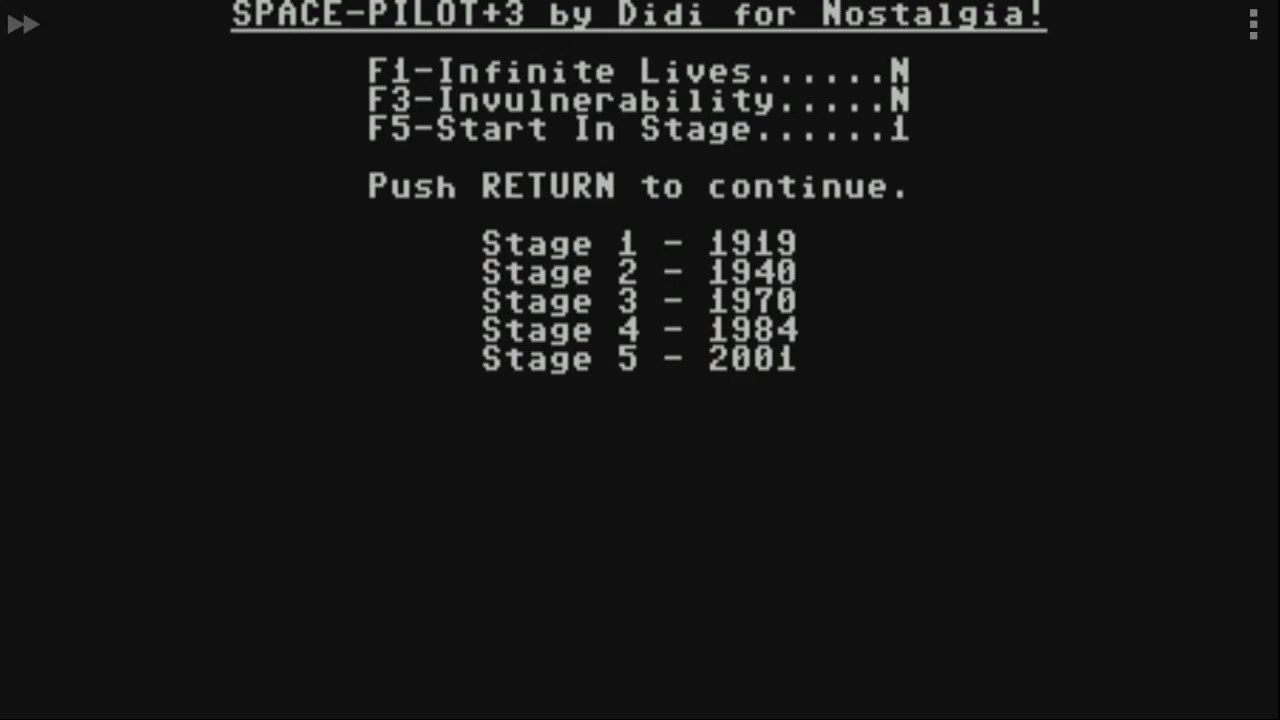
key("Return")
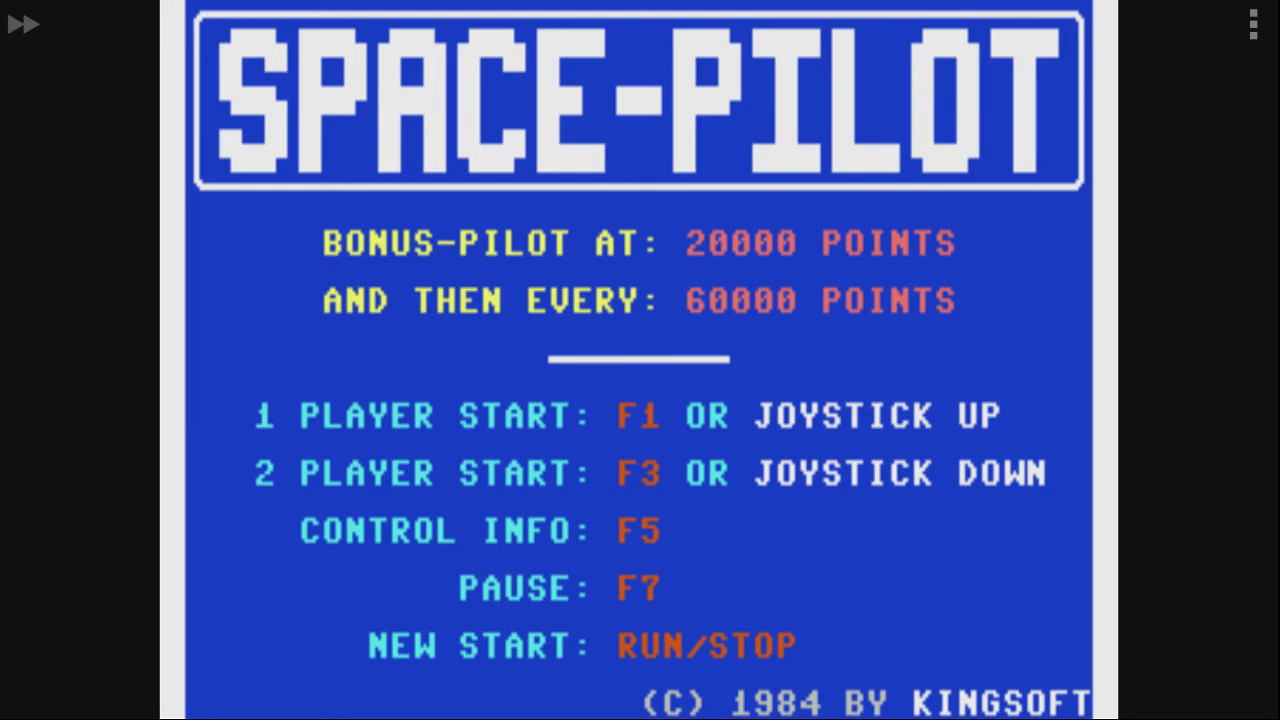
Step: Start a one-player game of Space-Pilot and play it, steering the plane and shooting at enemy aircraft
key("F1")
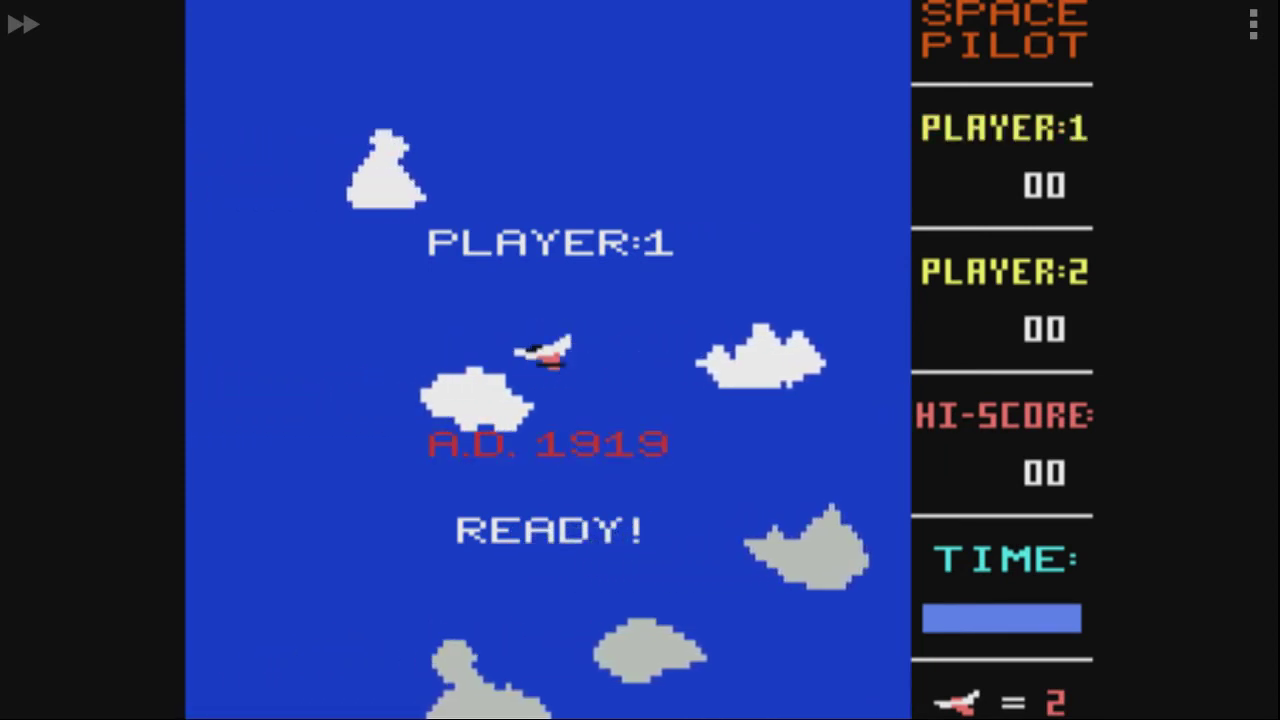
key("space")
key("Right")
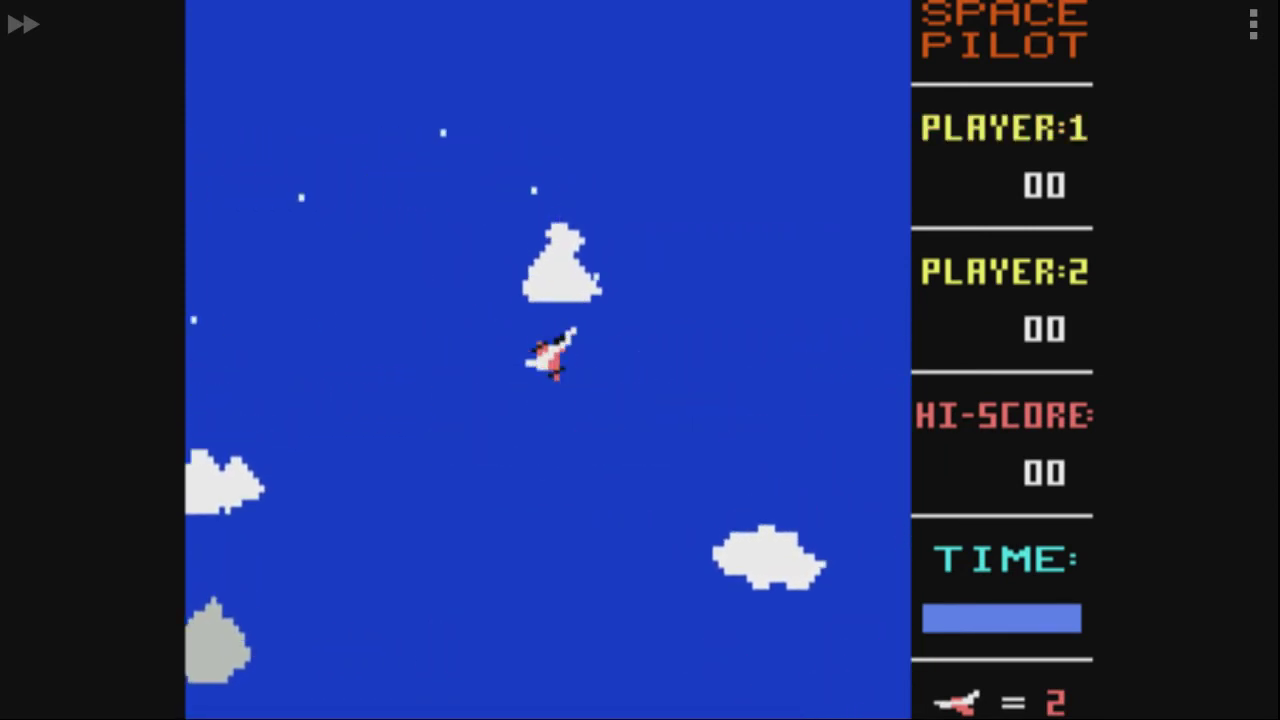
key("Up")
key("Right")
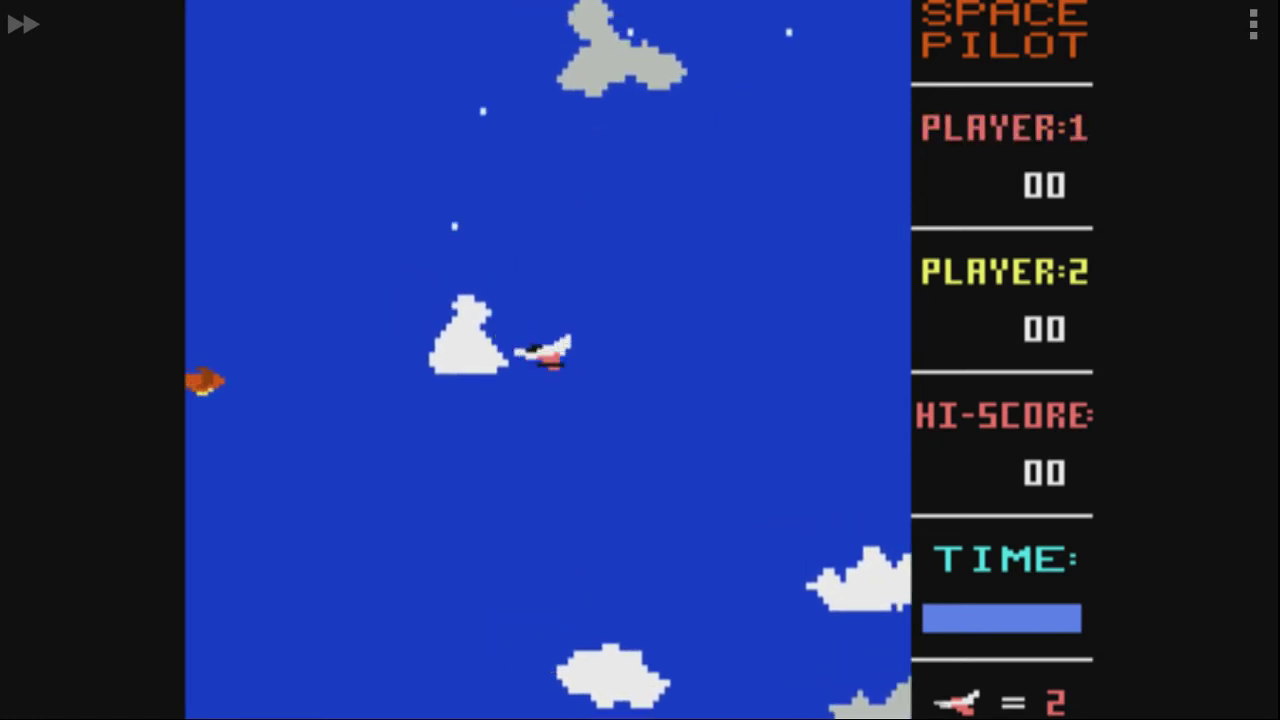
key("Left")
key("space")
key("Down")
key("space")
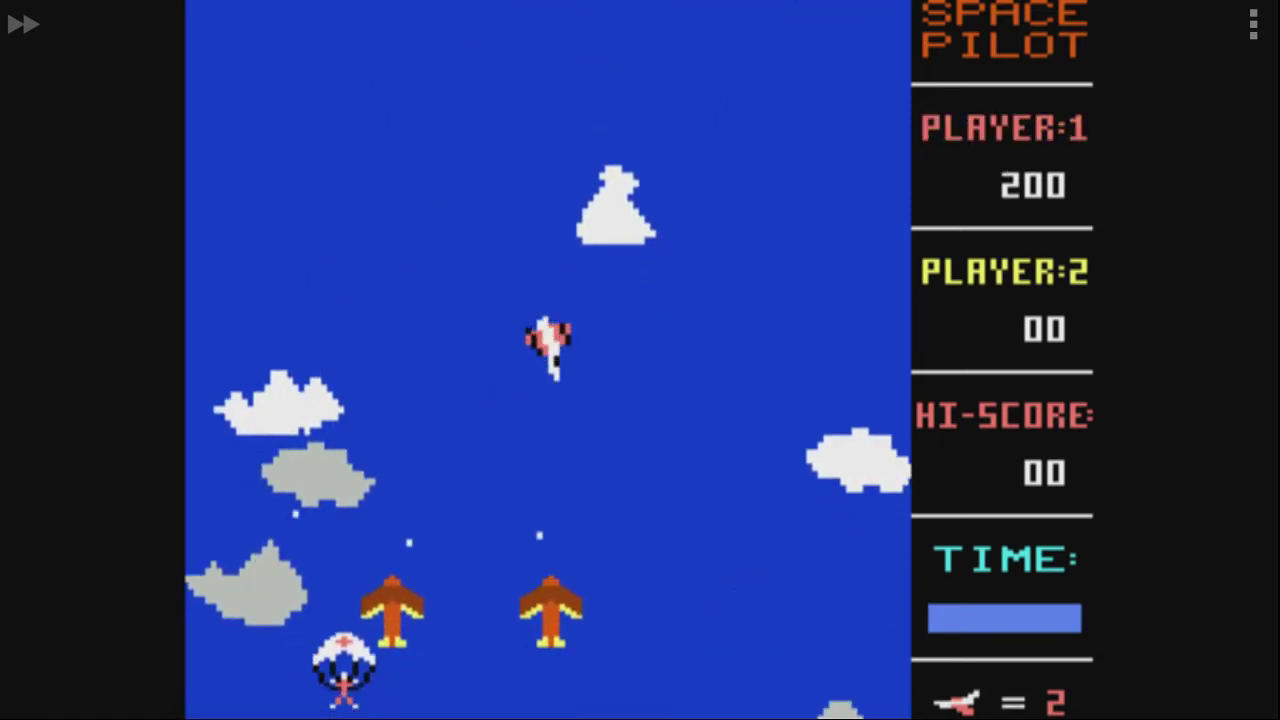
key("space")
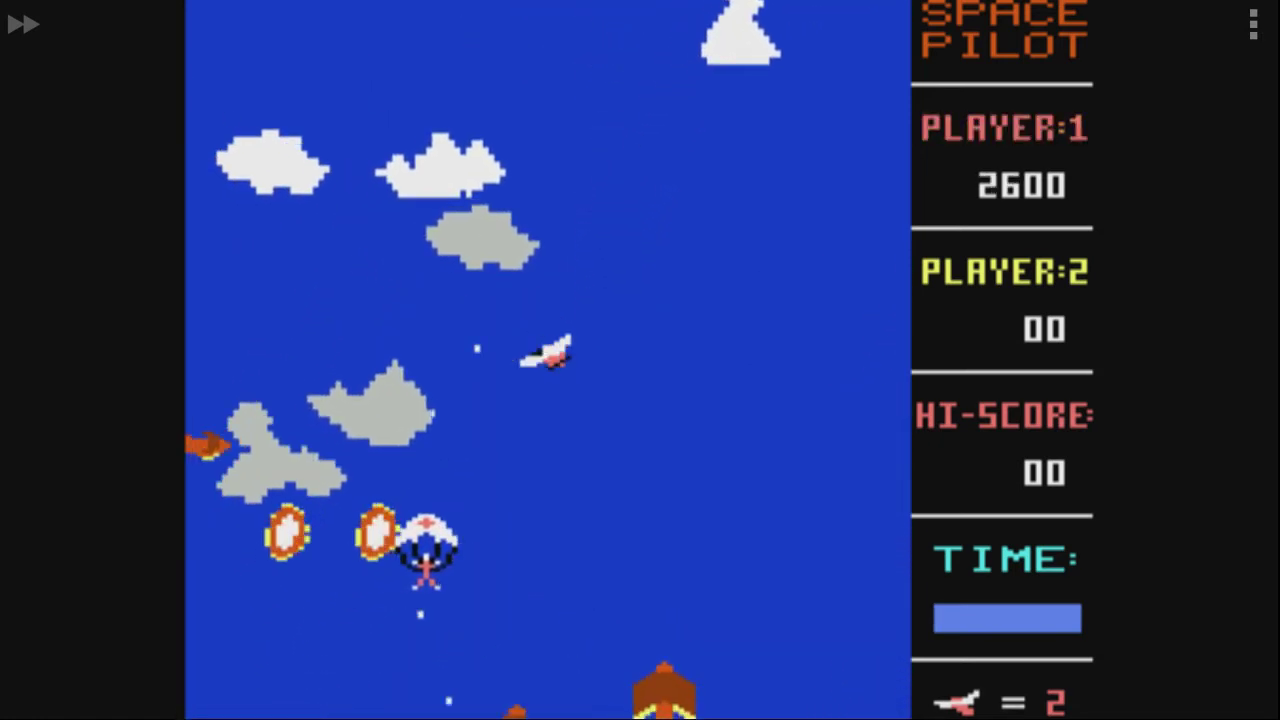
key("space")
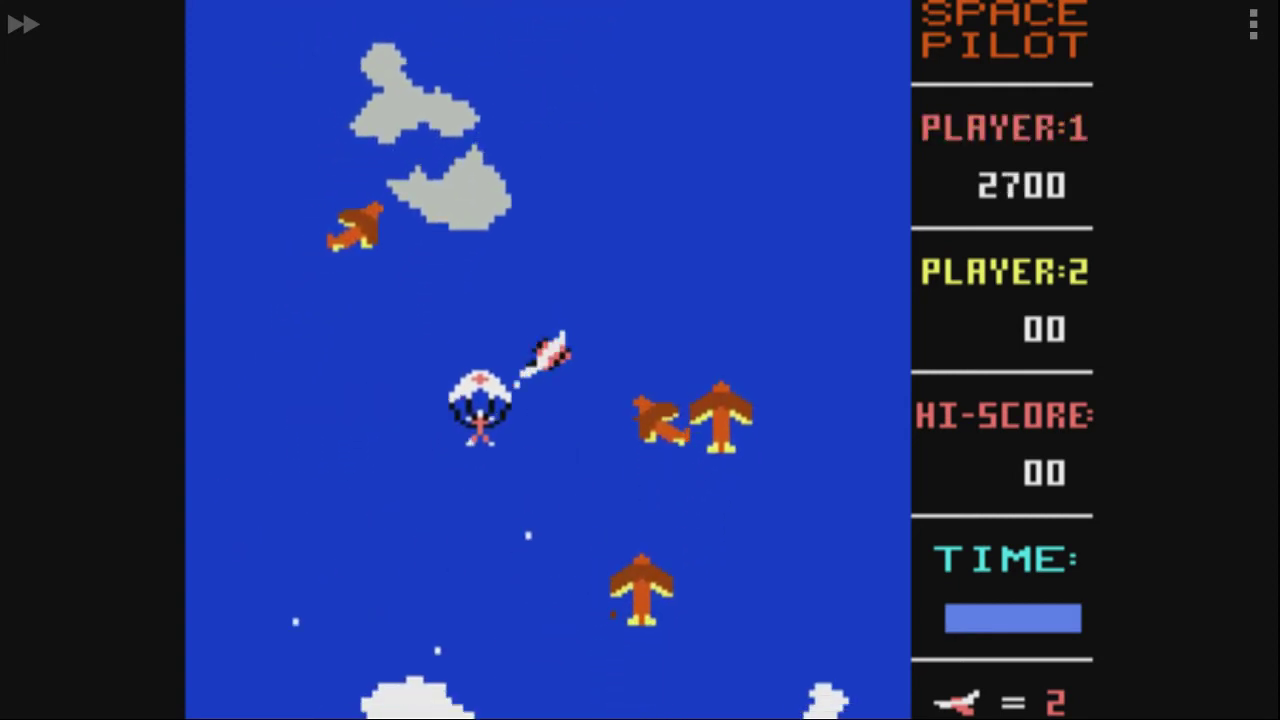
key("Down")
key("space")
key("Left")
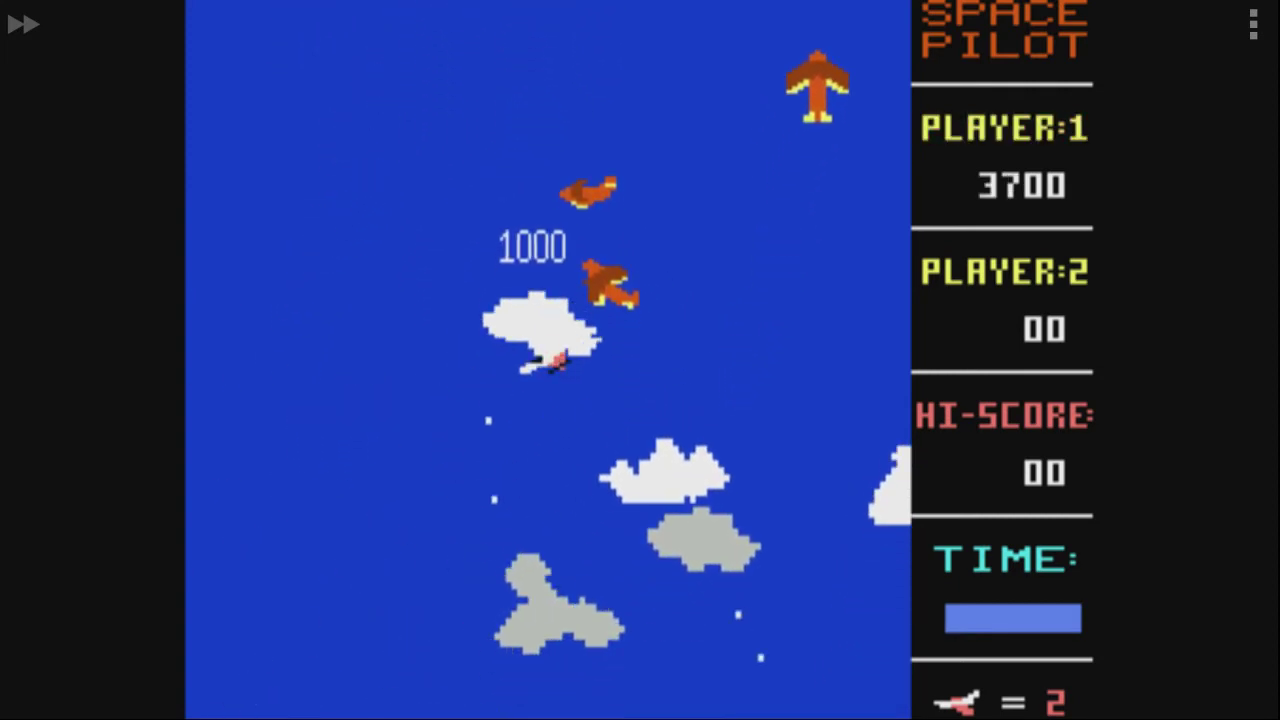
key("space")
key("Down")
key("Right")
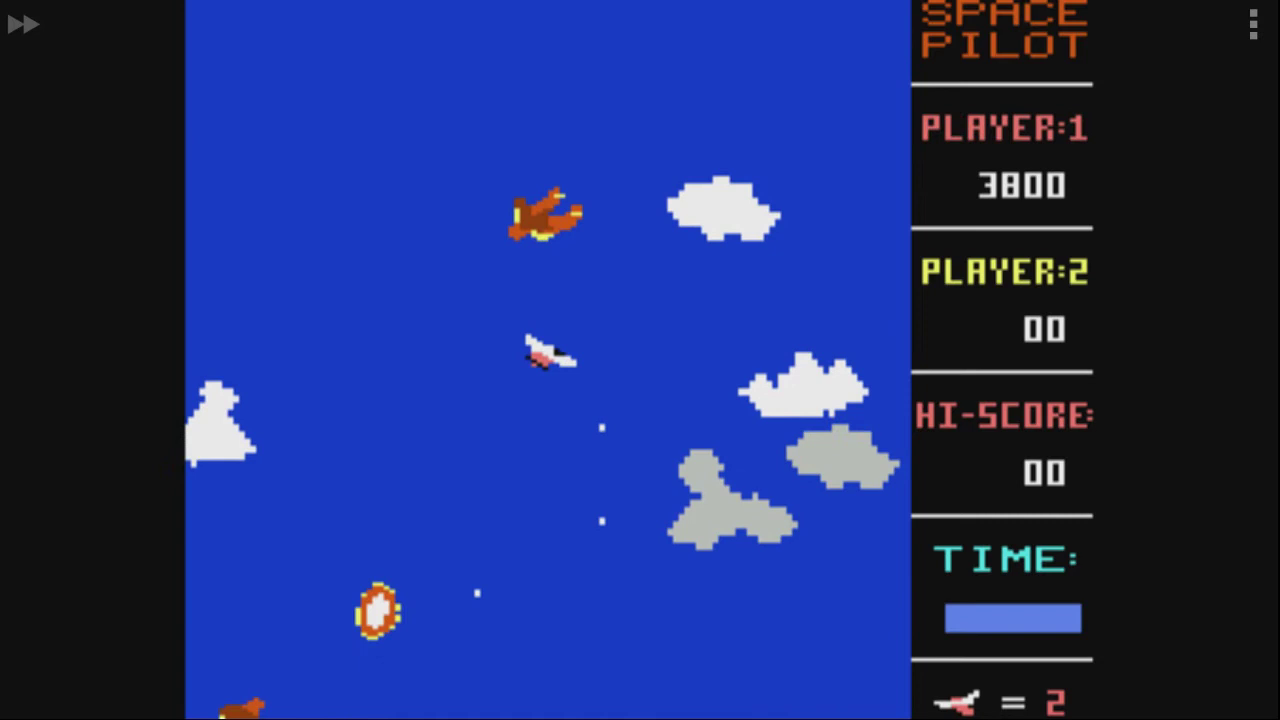
Step: Leave Space-Pilot for the emulator's main menu, dismissing the exit prompt, and open the Load Game file browser
key("Escape")
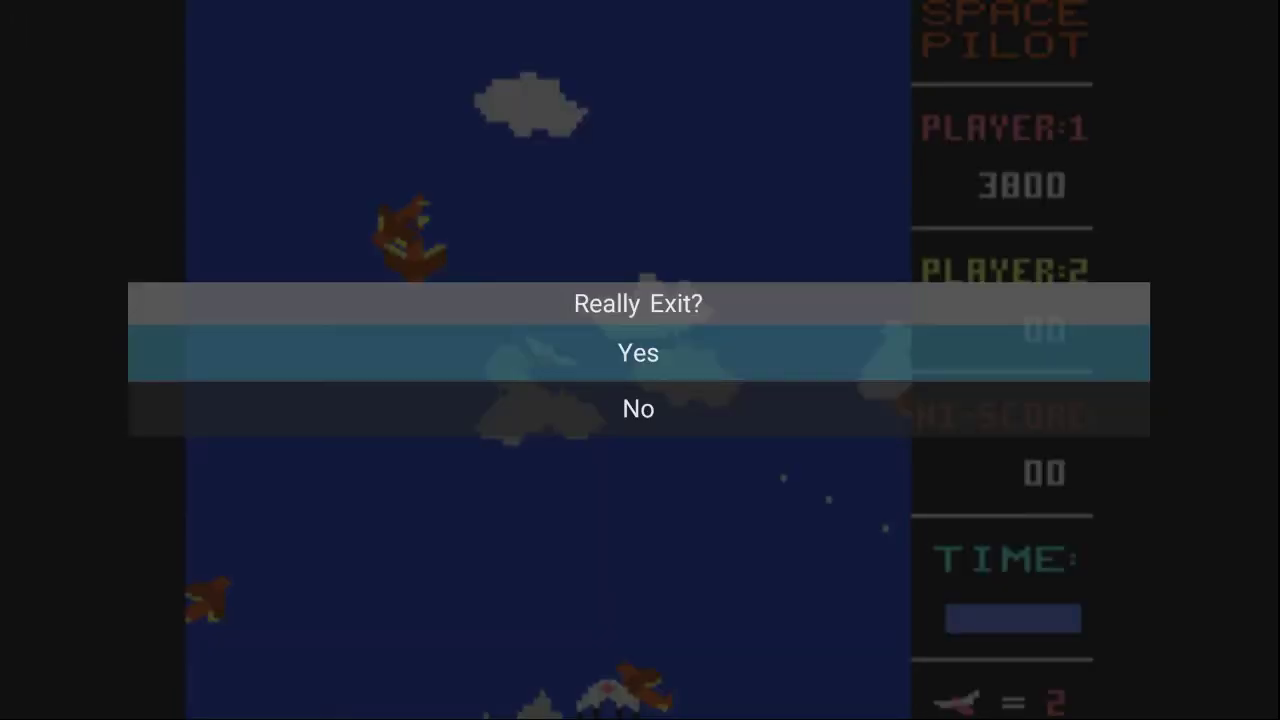
key("Escape")
key("Up")
key("Up")
key("Up")
key("Up")
key("Up")
key("Up")
key("Up")
key("Up")
key("Up")
key("Up")
key("Up")
key("Up")
key("Up")
key("Up")
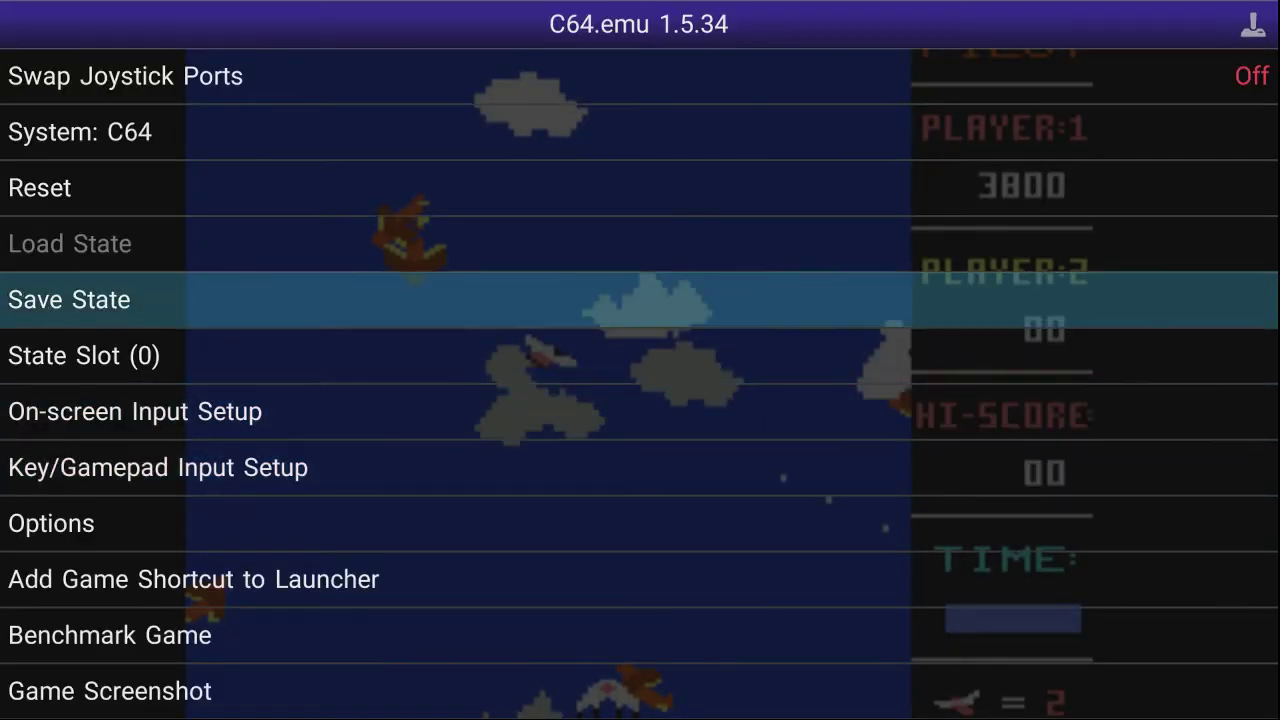
key("Down")
key("Down")
key("Down")
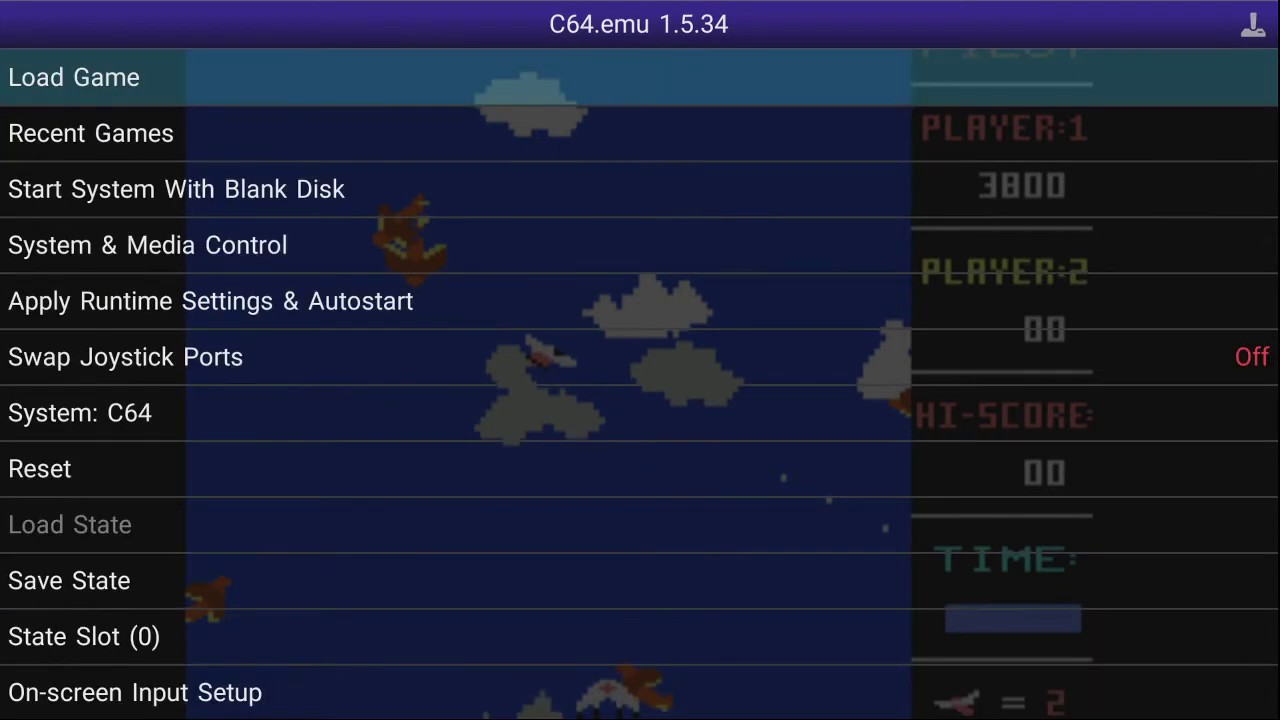
key("Return")
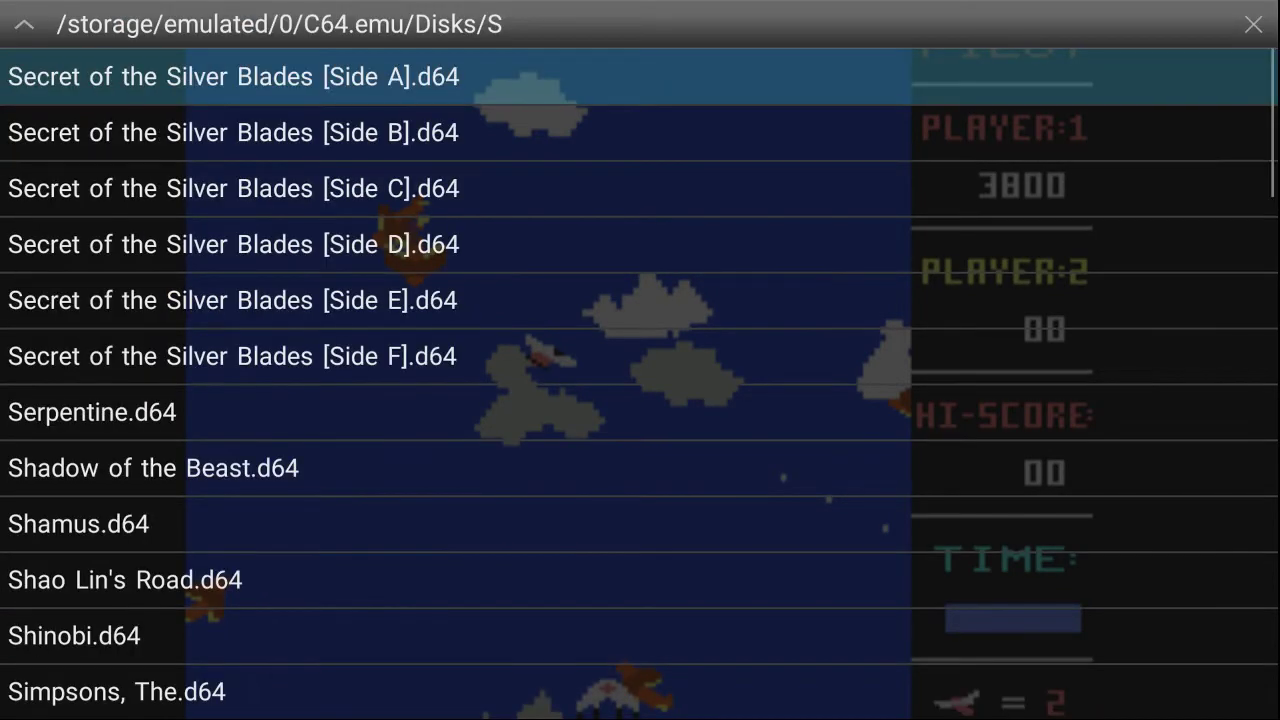
Step: Leave the S folder and open the A folder in the Disks directory
key("Up")
key("Escape")
key("Down")
key("Return")
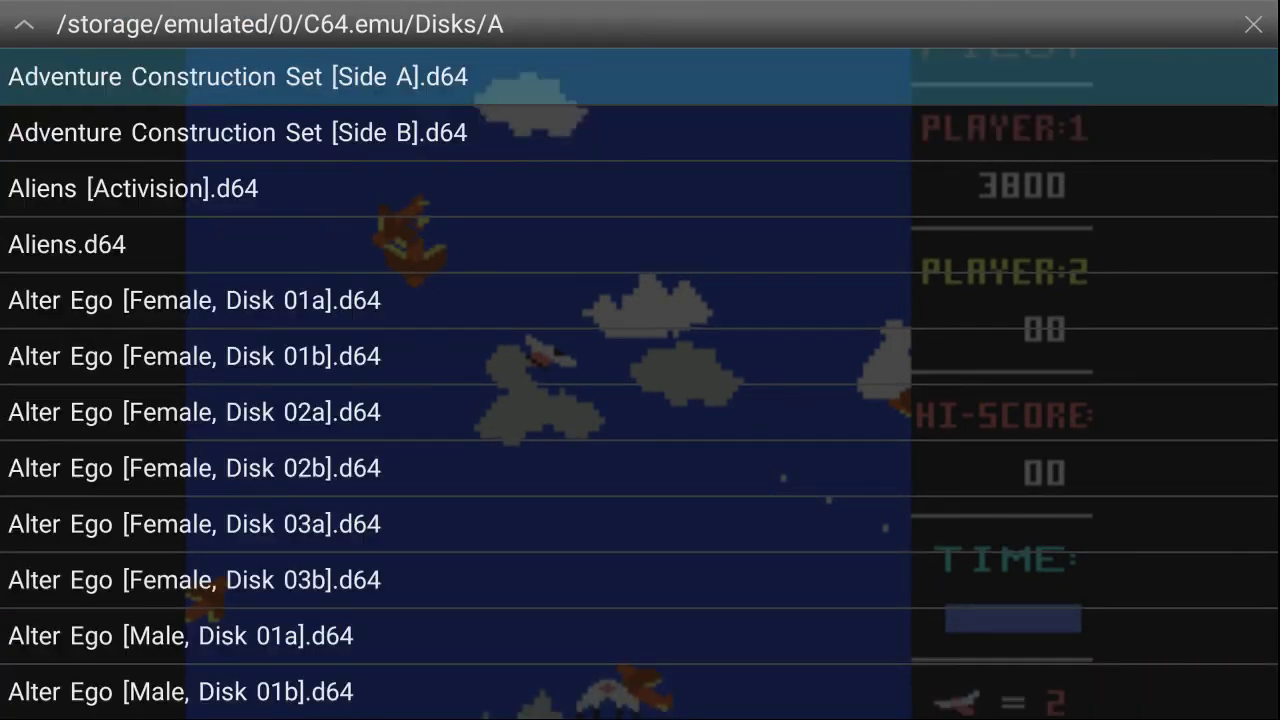
Step: Load Archon.d64 from the A folder and continue past the game's intro screen
key("Down")
key("Down")
key("Down")
key("Down")
key("Down")
key("Down")
key("Down")
key("Down")
key("Down")
key("Down")
key("Down")
key("Down")
key("Down")
key("Down")
key("Down")
key("Down")
key("Down")
key("Down")
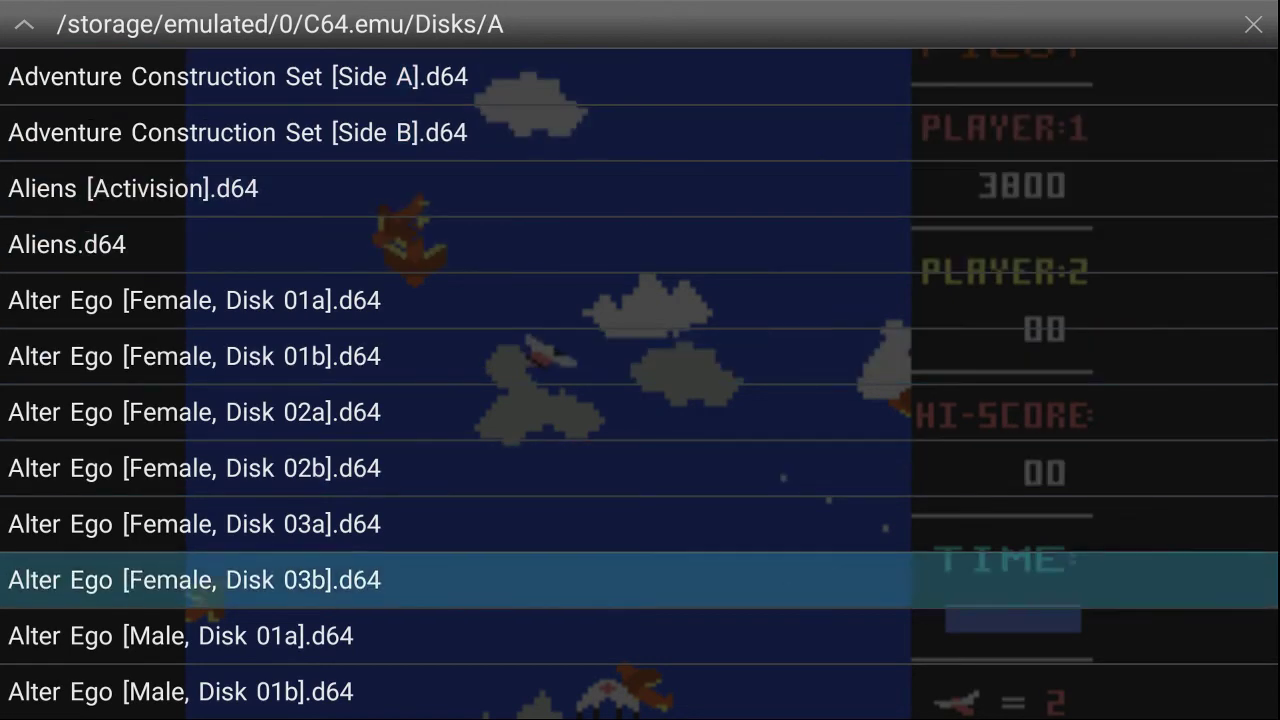
key("Up")
key("Up")
key("Up")
key("Up")
key("Up")
key("Up")
key("Up")
key("Up")
key("Up")
key("Up")
key("Up")
key("Up")
key("Up")
key("Up")
key("Up")
key("Up")
key("Up")
key("Up")
key("Down")
key("Down")
key("Down")
key("Down")
key("Down")
key("Down")
key("Down")
key("Down")
key("Down")
key("Down")
key("Down")
key("Down")
key("Down")
key("Down")
key("Down")
key("Down")
key("Down")
key("Down")
key("Down")
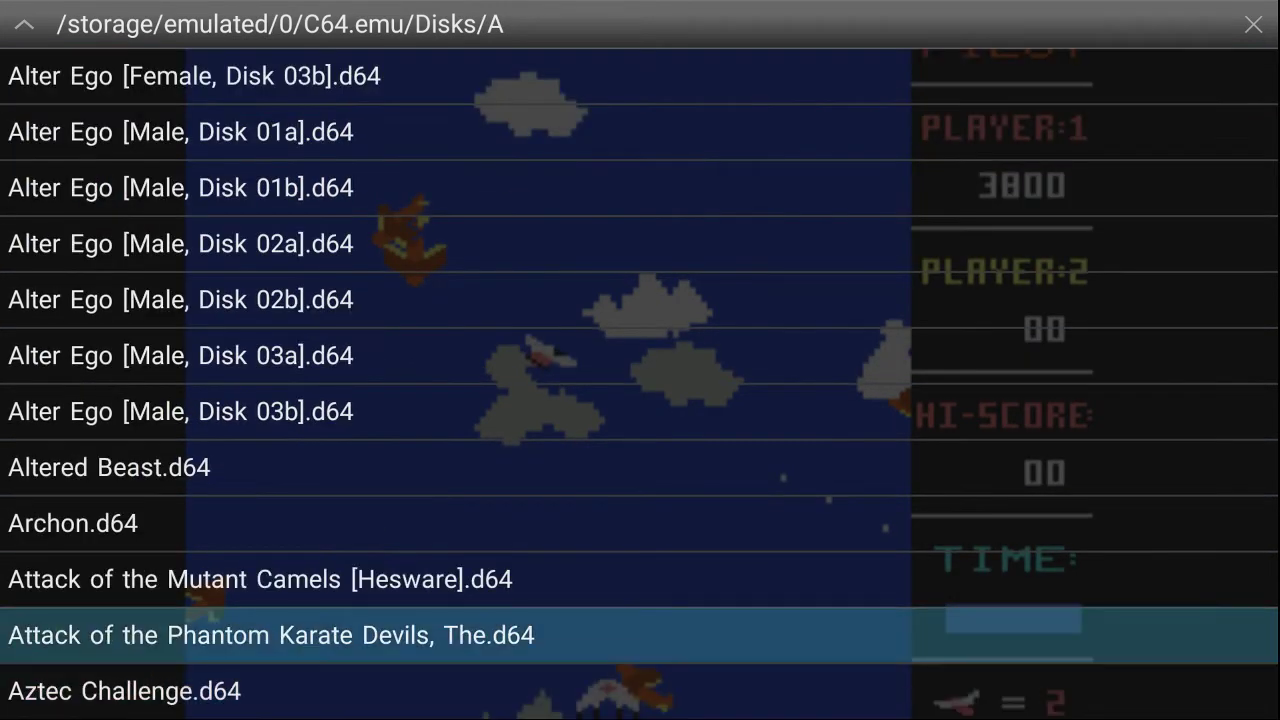
key("Up")
key("Up")
key("Return")
key("Down")
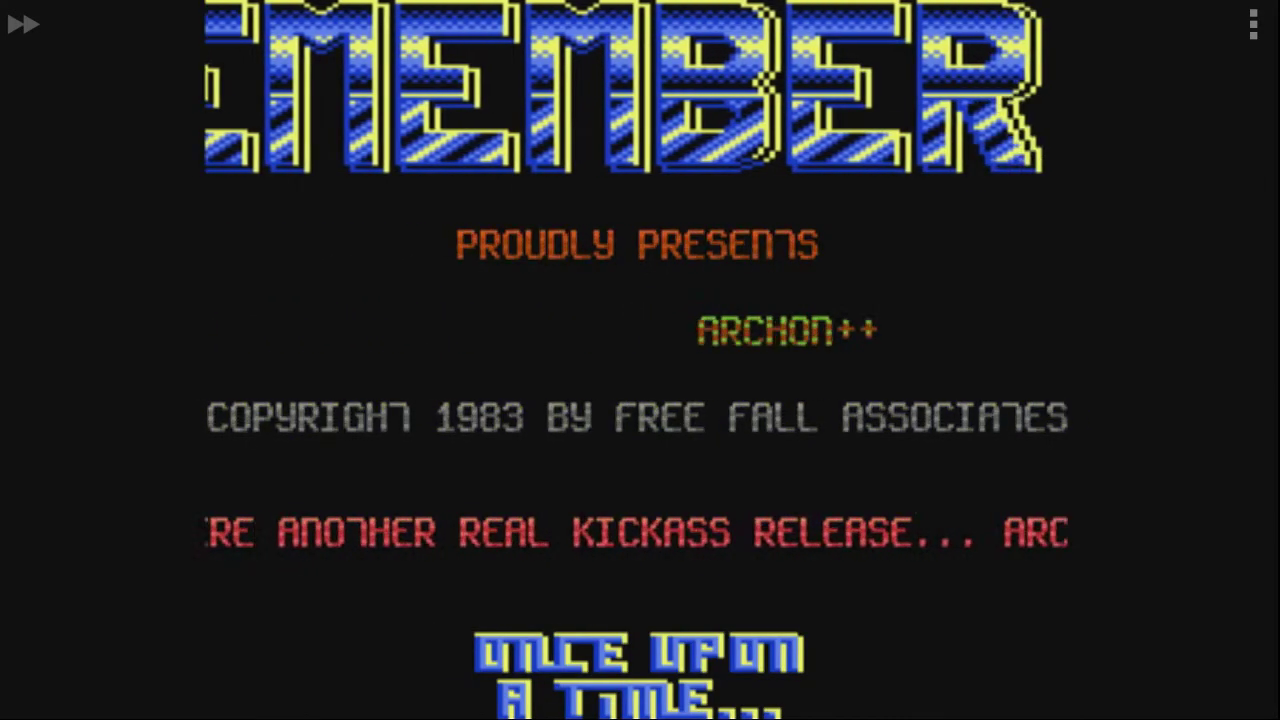
key("space")
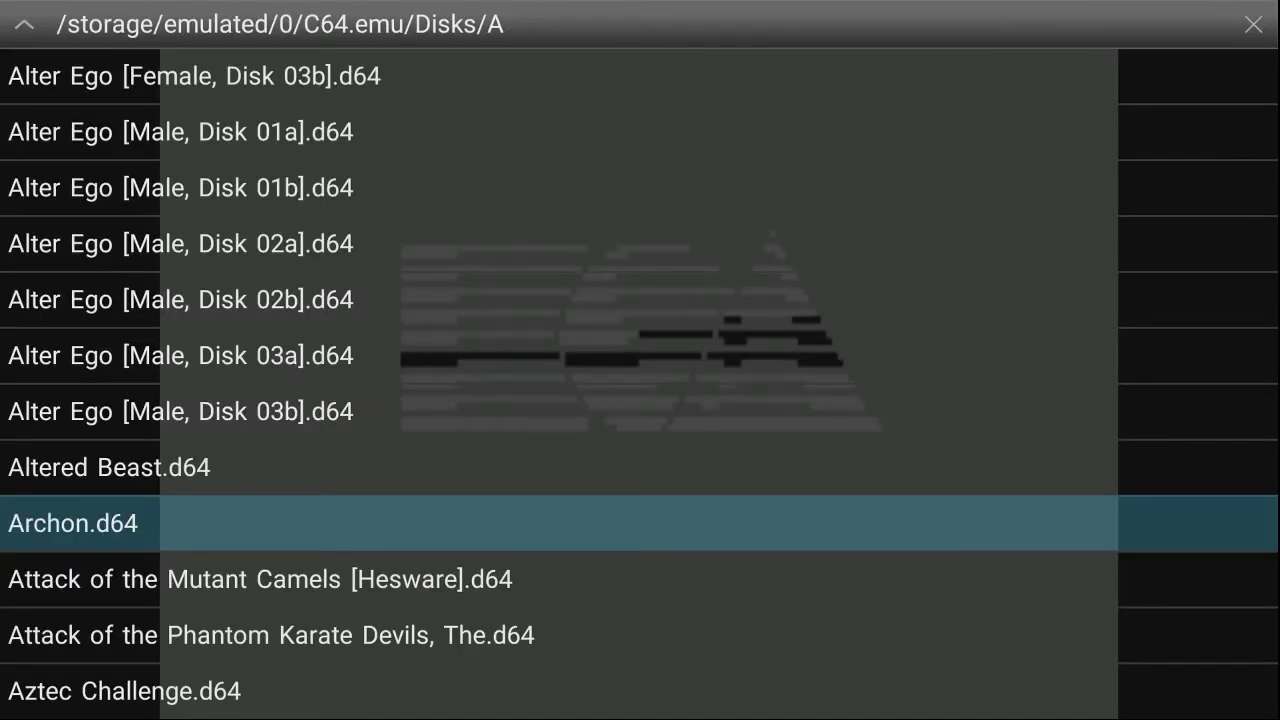
Step: Leave the disk file browser for the emulator's main menu and open the System options
key("Escape")
key("Down")
key("Down")
key("Down")
key("Down")
key("Down")
key("Down")
key("Down")
key("Down")
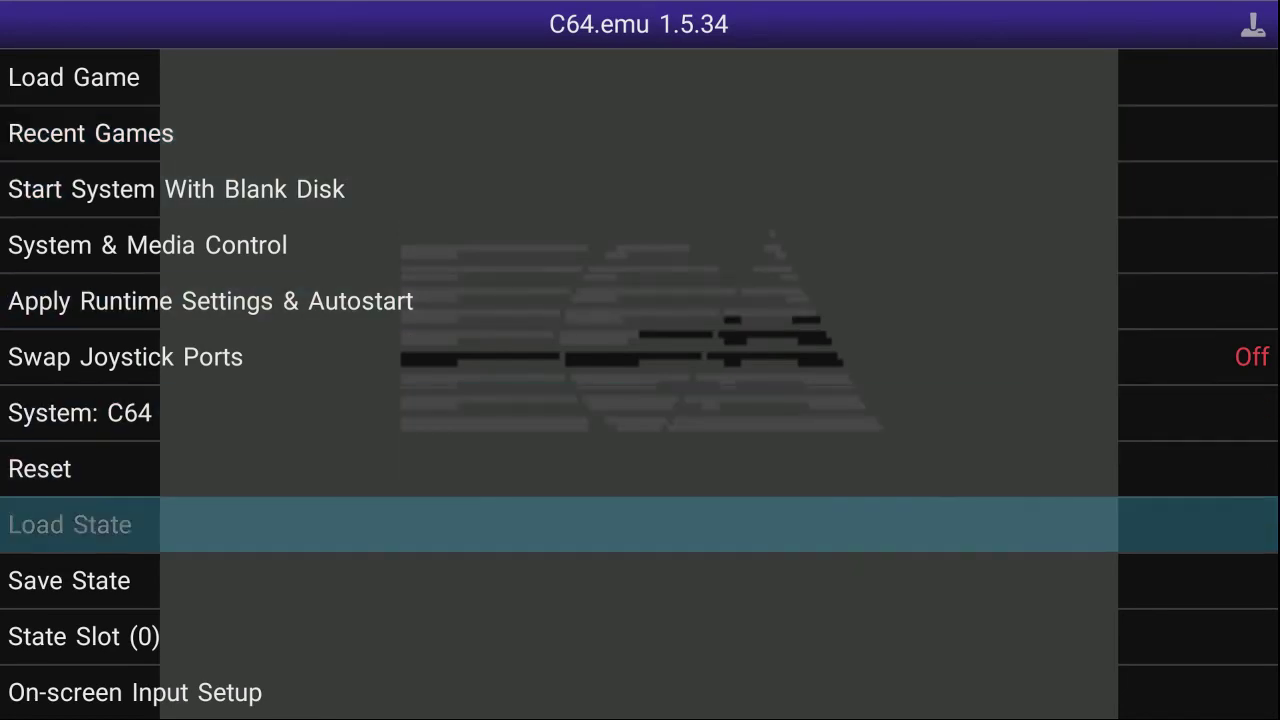
key("Down")
key("Down")
key("Down")
key("Down")
key("Down")
key("Down")
key("Down")
key("Up")
key("Up")
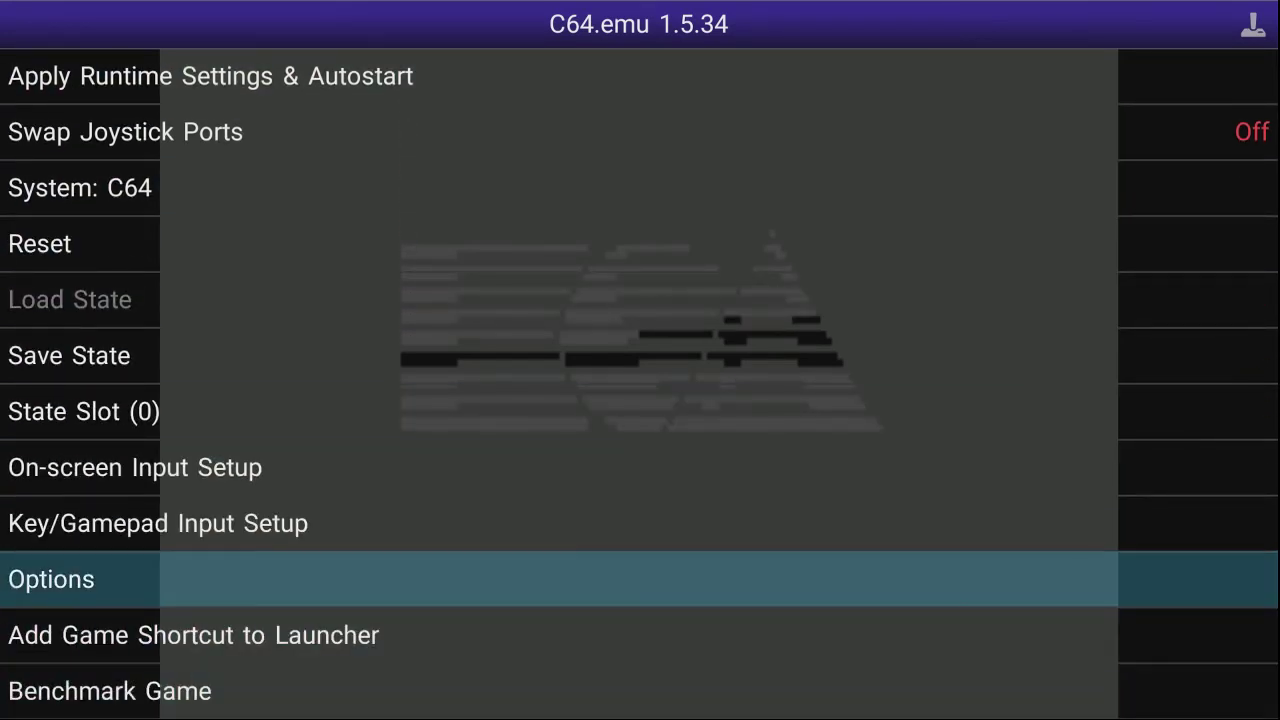
key("Down")
key("Down")
key("Down")
key("Down")
key("Up")
key("Up")
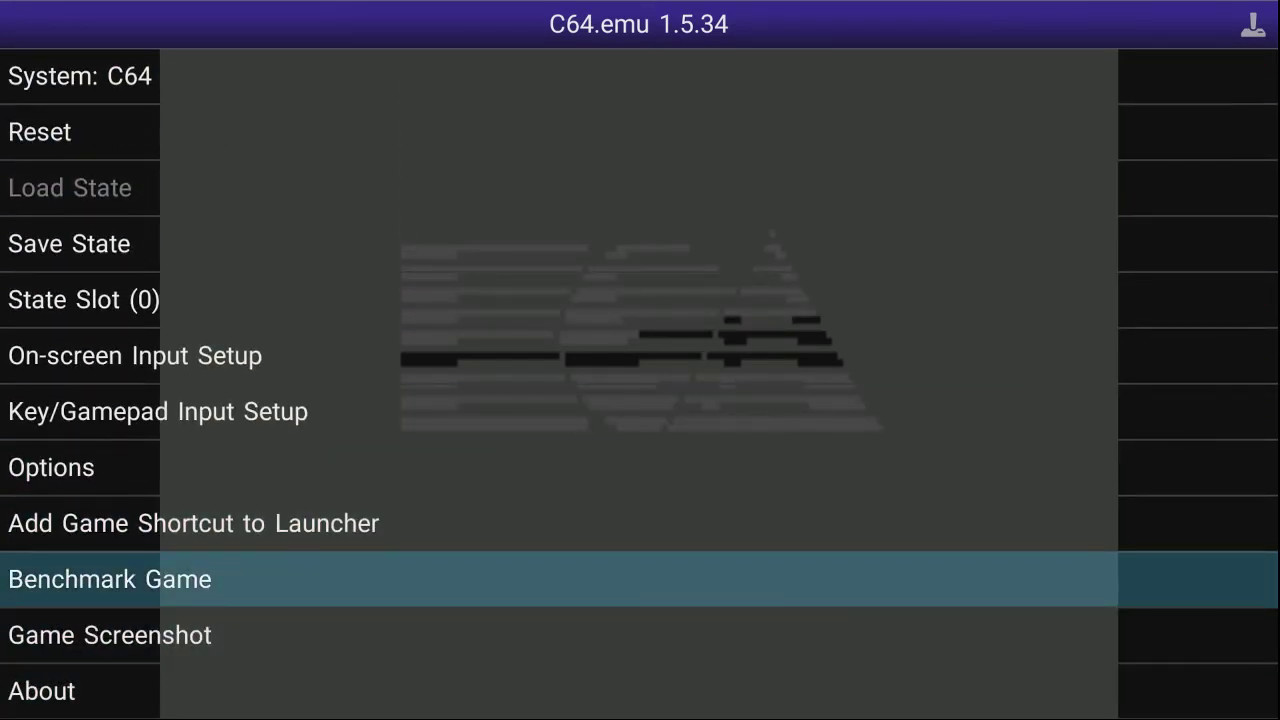
key("Up")
key("Up")
key("Return")
key("Down")
key("Down")
key("Return")
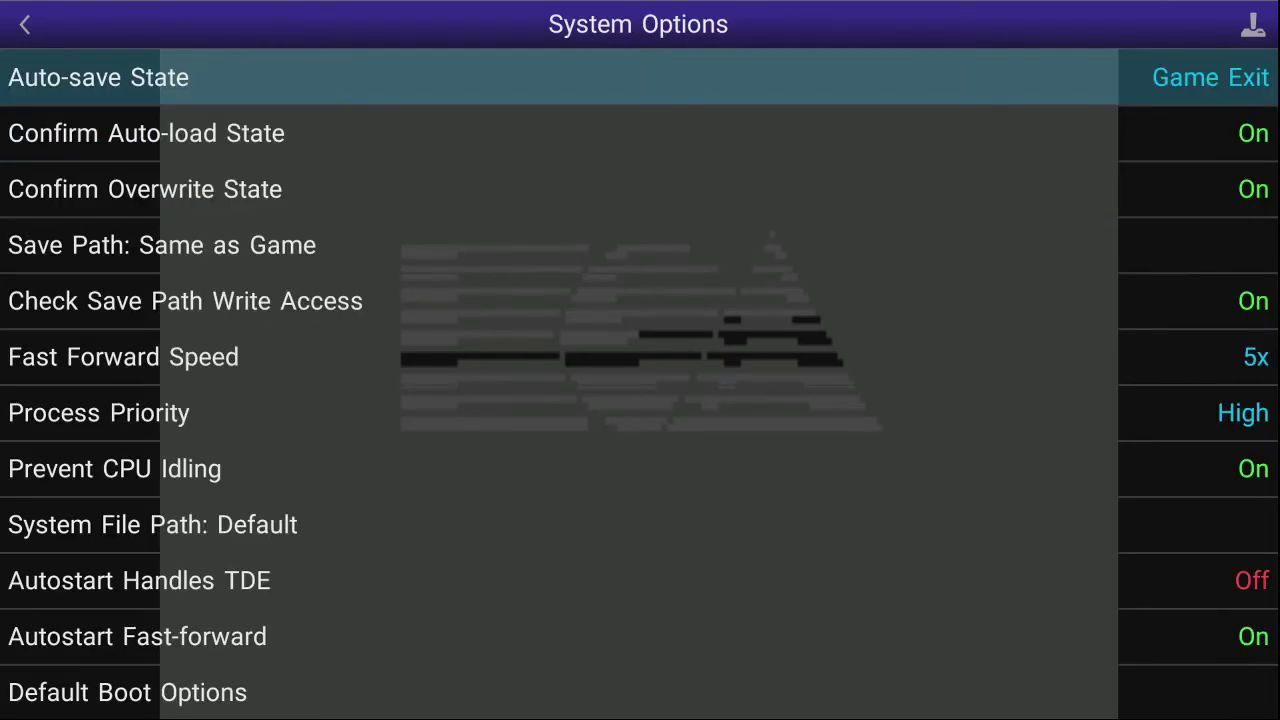
Step: Examine the True Drive Emulation (TDE) setting in the System options, and return to the options categories
key("Down")
key("Down")
key("Down")
key("Down")
key("Down")
key("Down")
key("Down")
key("Down")
key("Down")
key("Down")
key("Down")
key("Down")
key("Down")
key("Down")
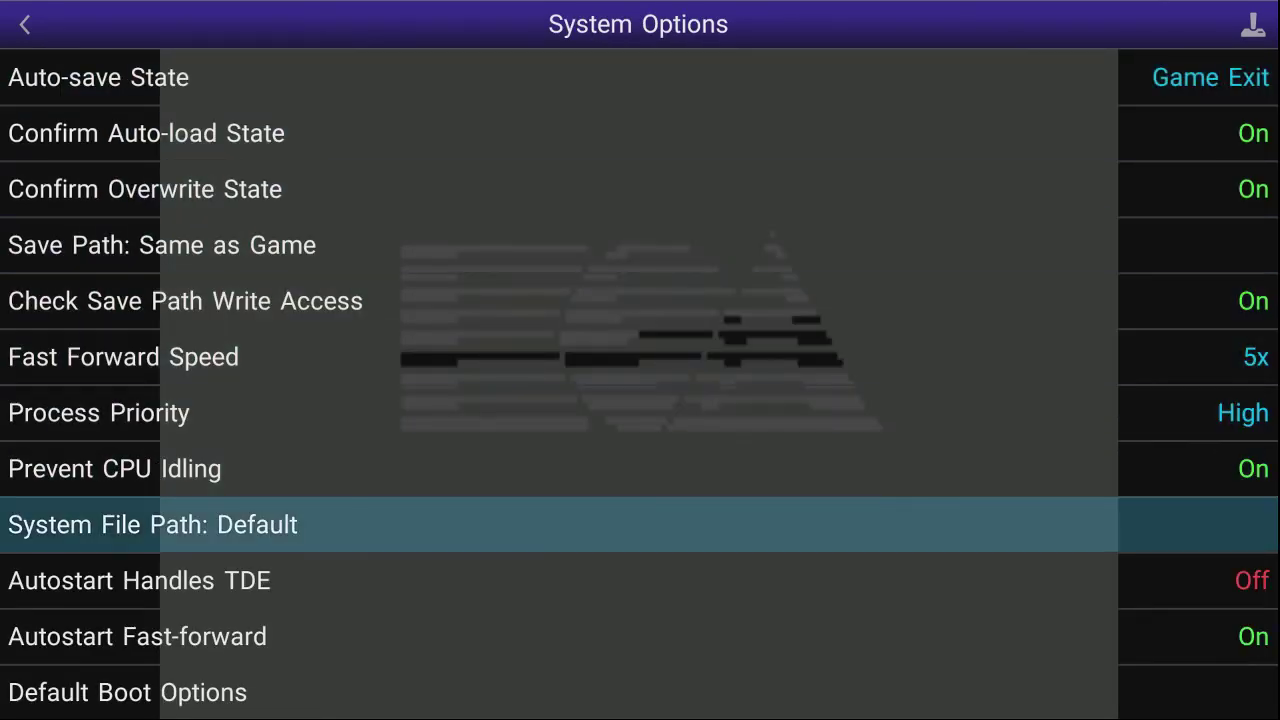
key("Up")
key("Up")
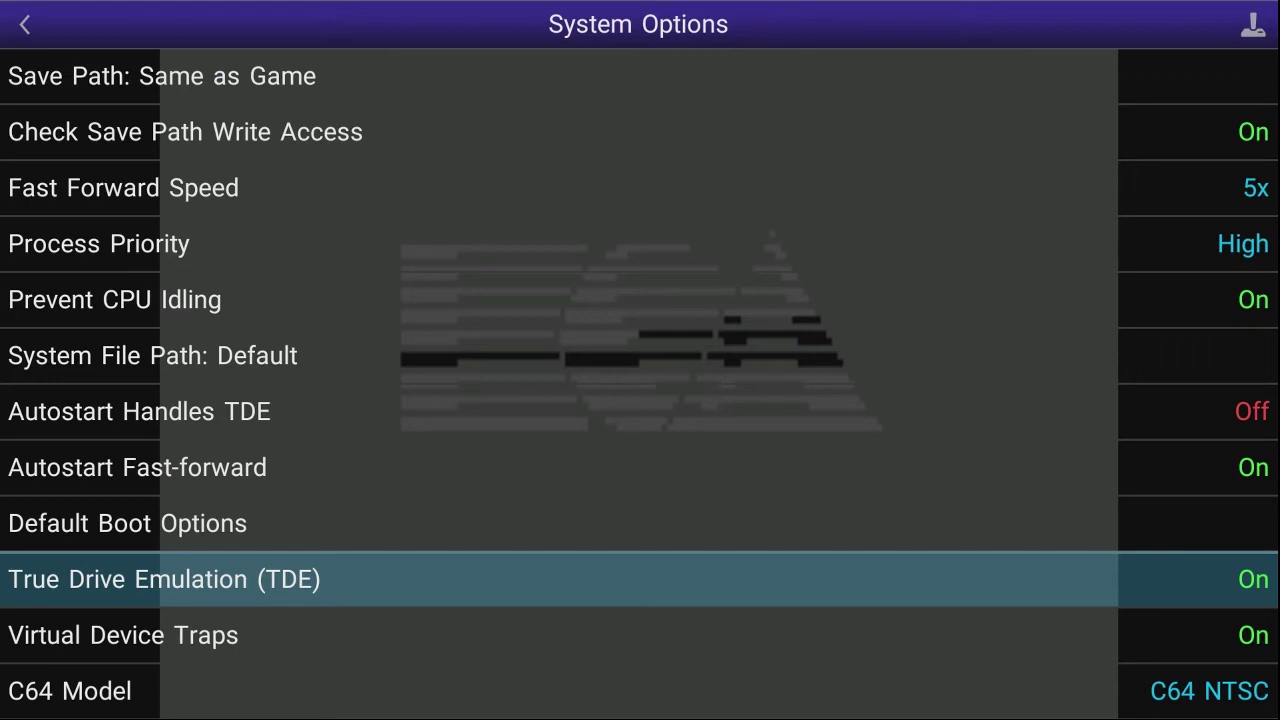
key("Escape")
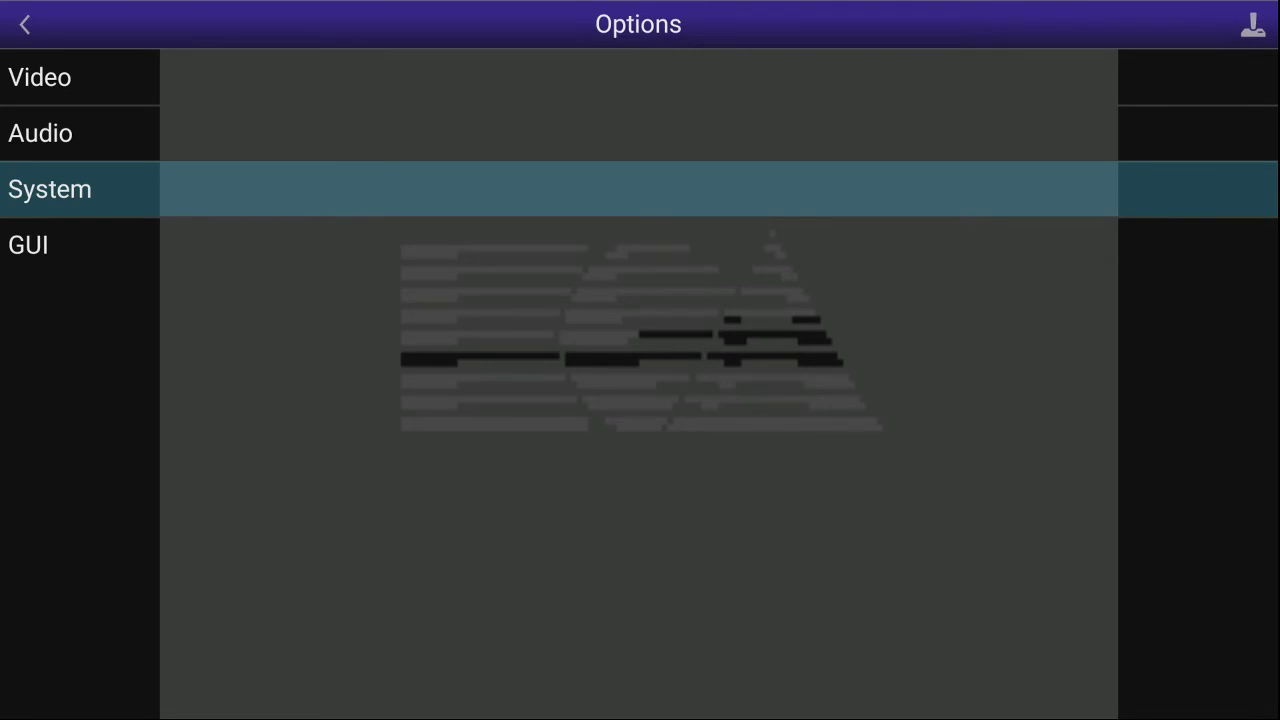
Step: Leave the options and reset the emulated C64 system
key("Escape")
key("Up")
key("Up")
key("Up")
key("Up")
key("Up")
key("Return")
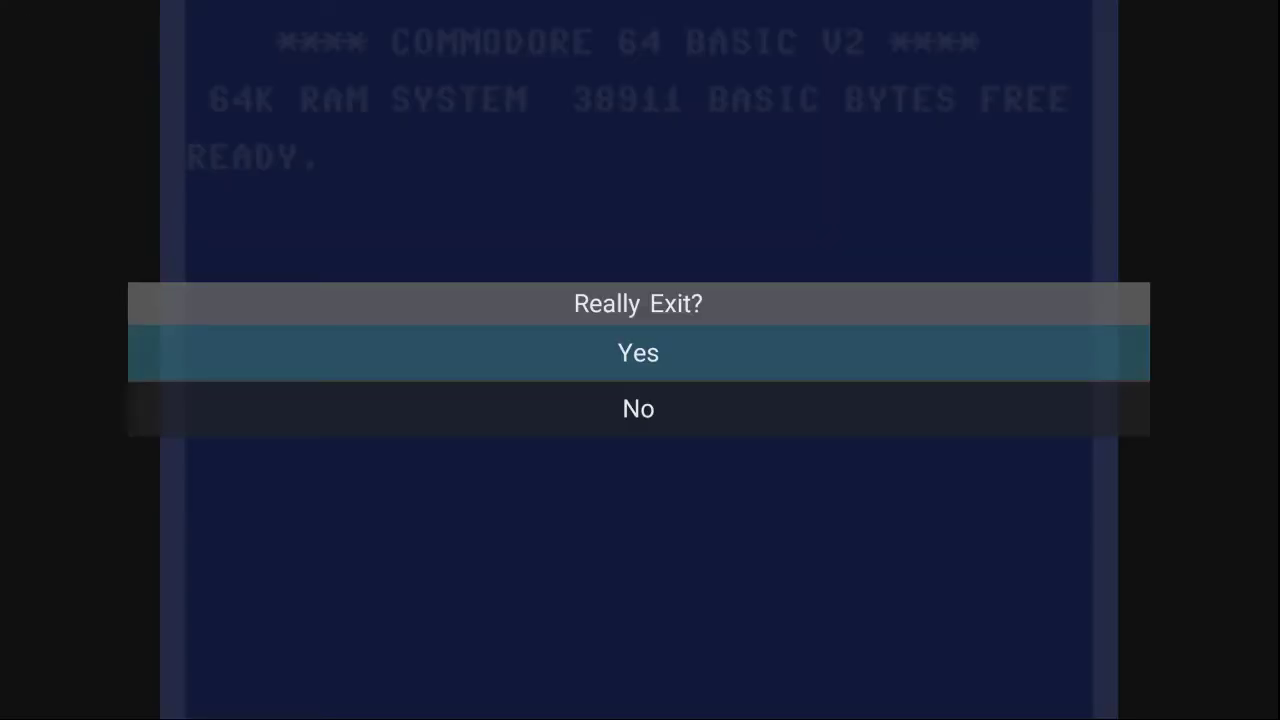
Step: Dismiss the exit prompt and reload Archon from the recent games, choosing Restart Game instead of the auto-saved state
key("Escape")
key("Up")
key("Up")
key("Up")
key("Up")
key("Up")
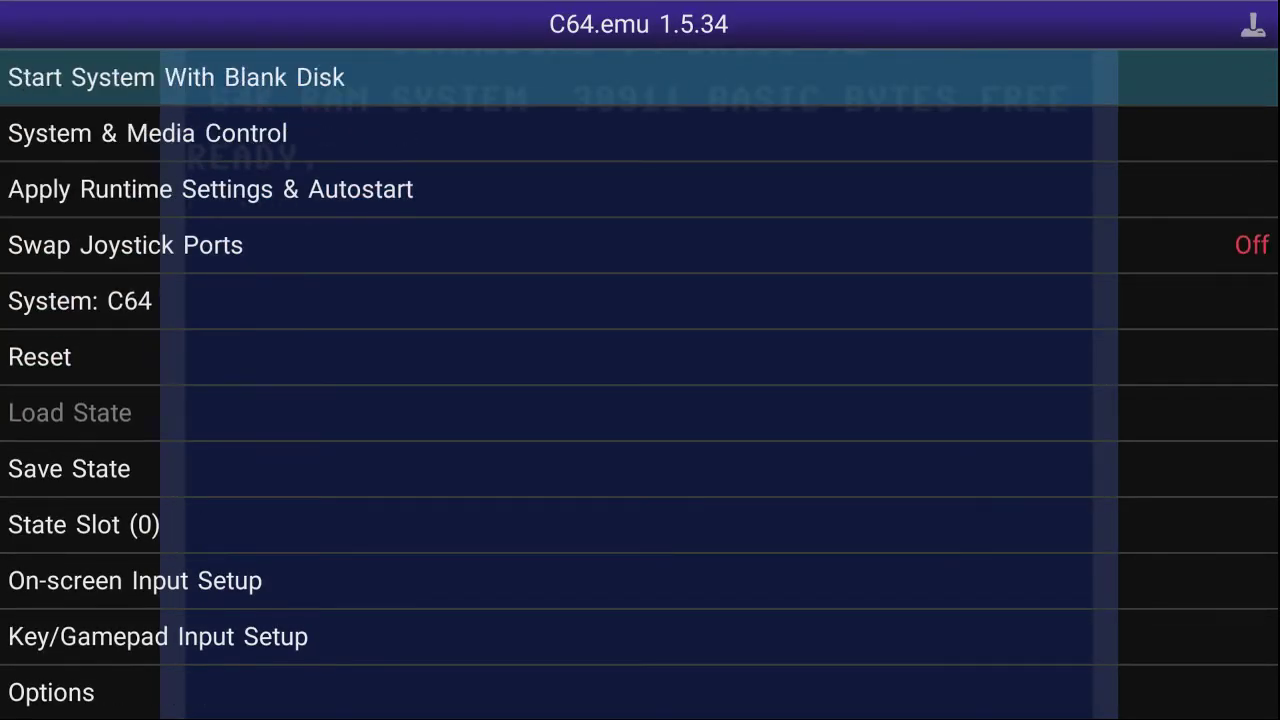
key("Up")
key("Up")
key("Up")
key("Up")
key("Down")
key("Down")
key("Down")
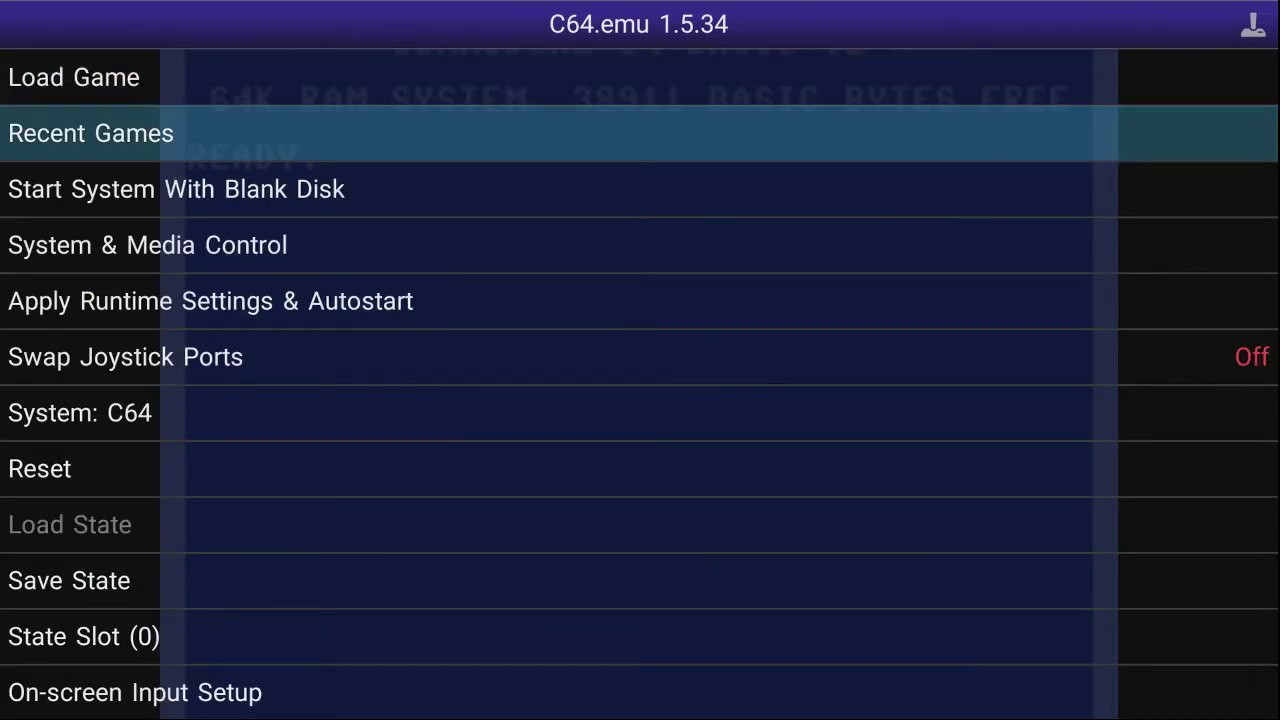
key("Return")
key("Return")
key("Down")
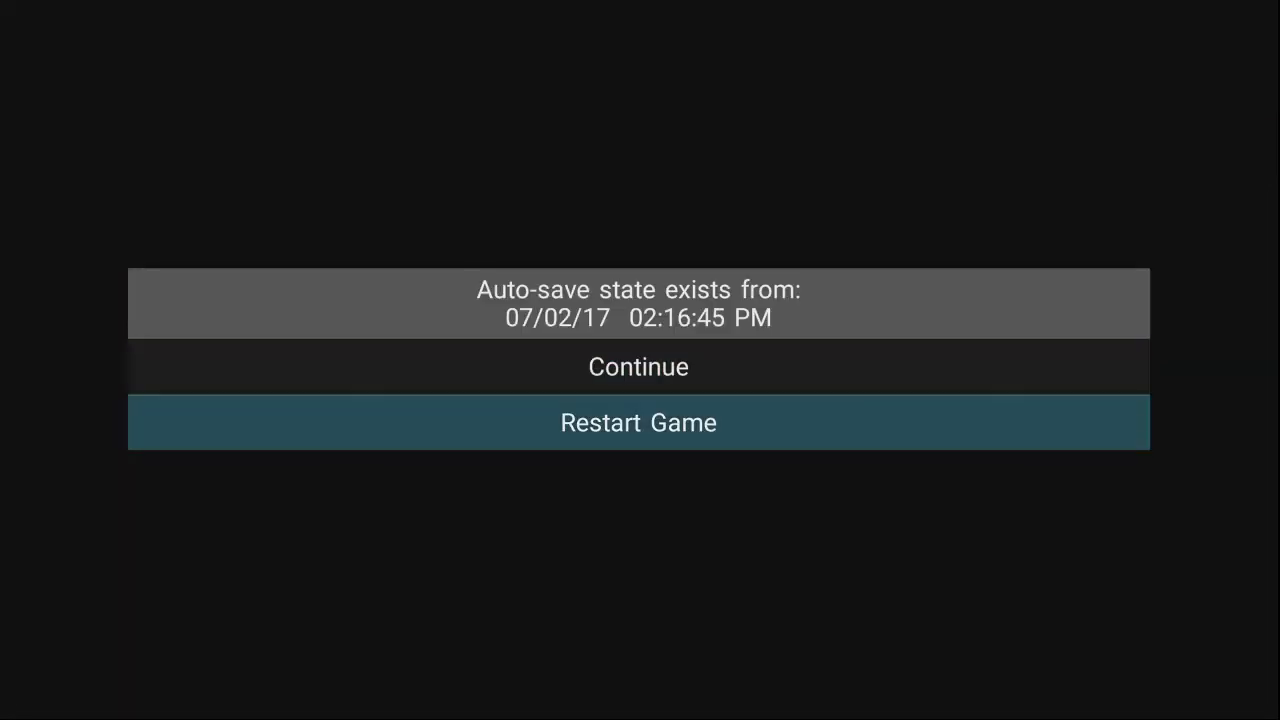
key("Return")
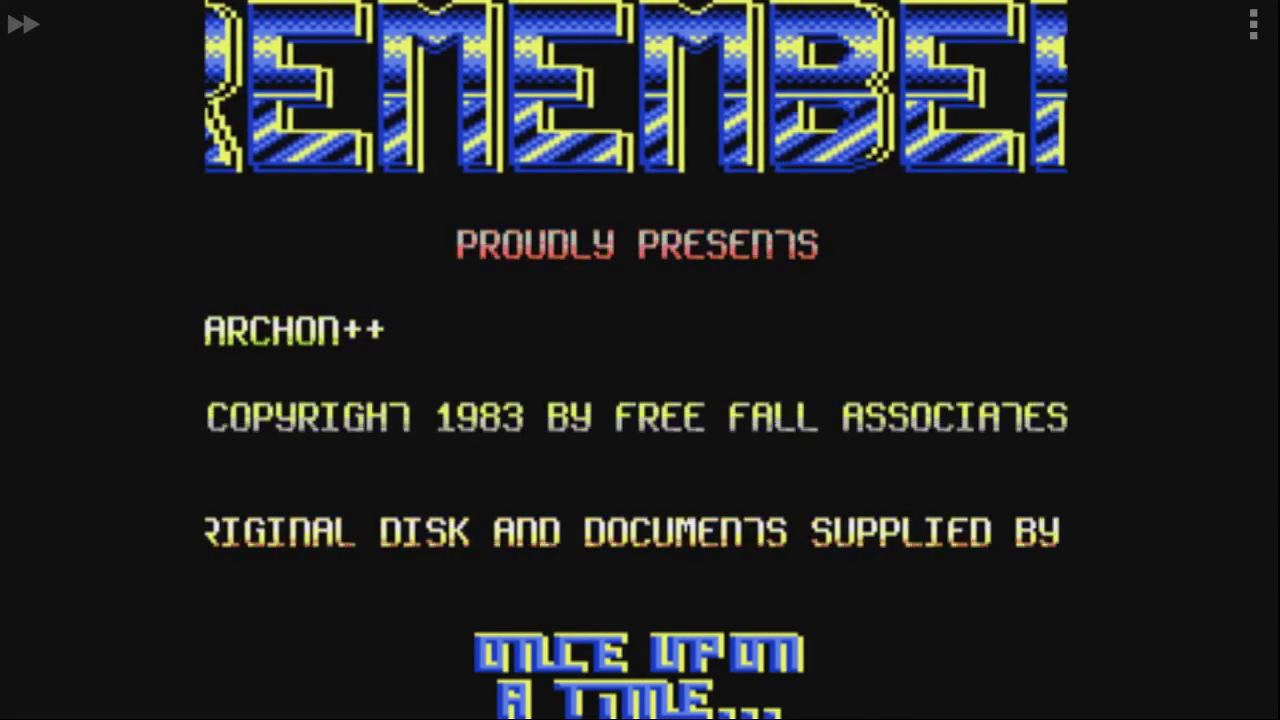
Step: Continue past the Archon intro, decline the trainer options and proceed from the title screen
key("space")
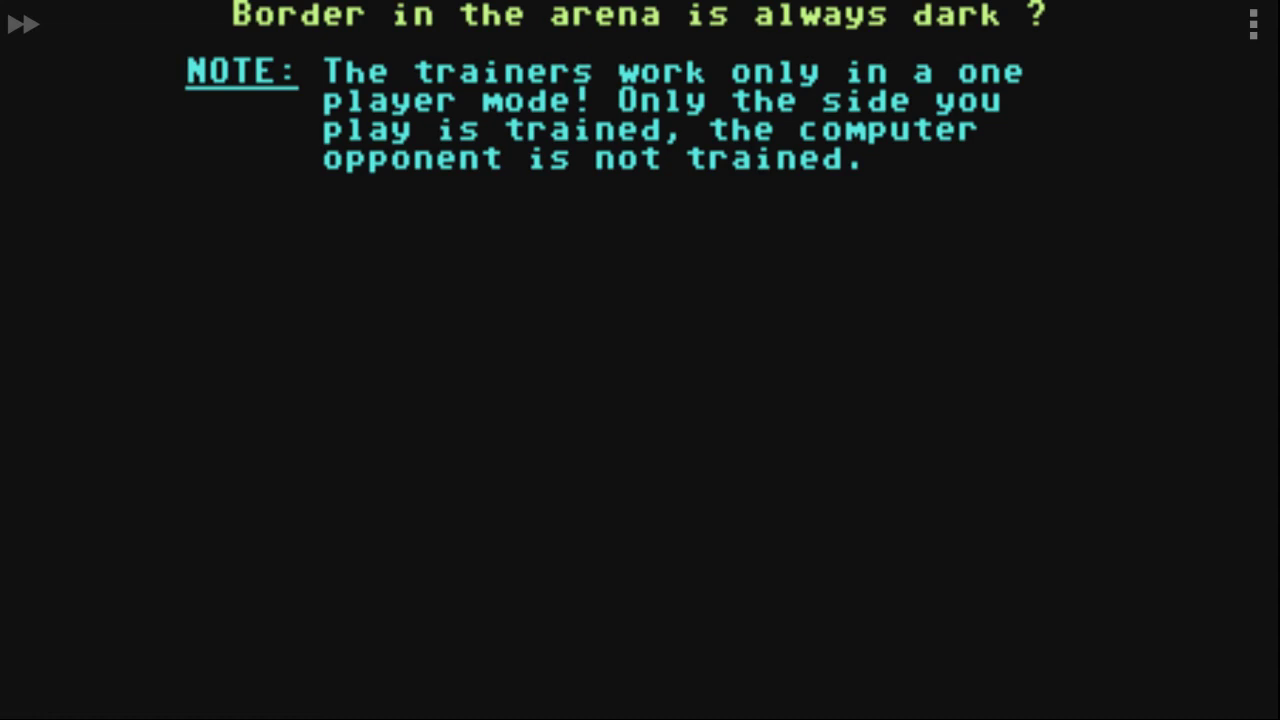
key("n")
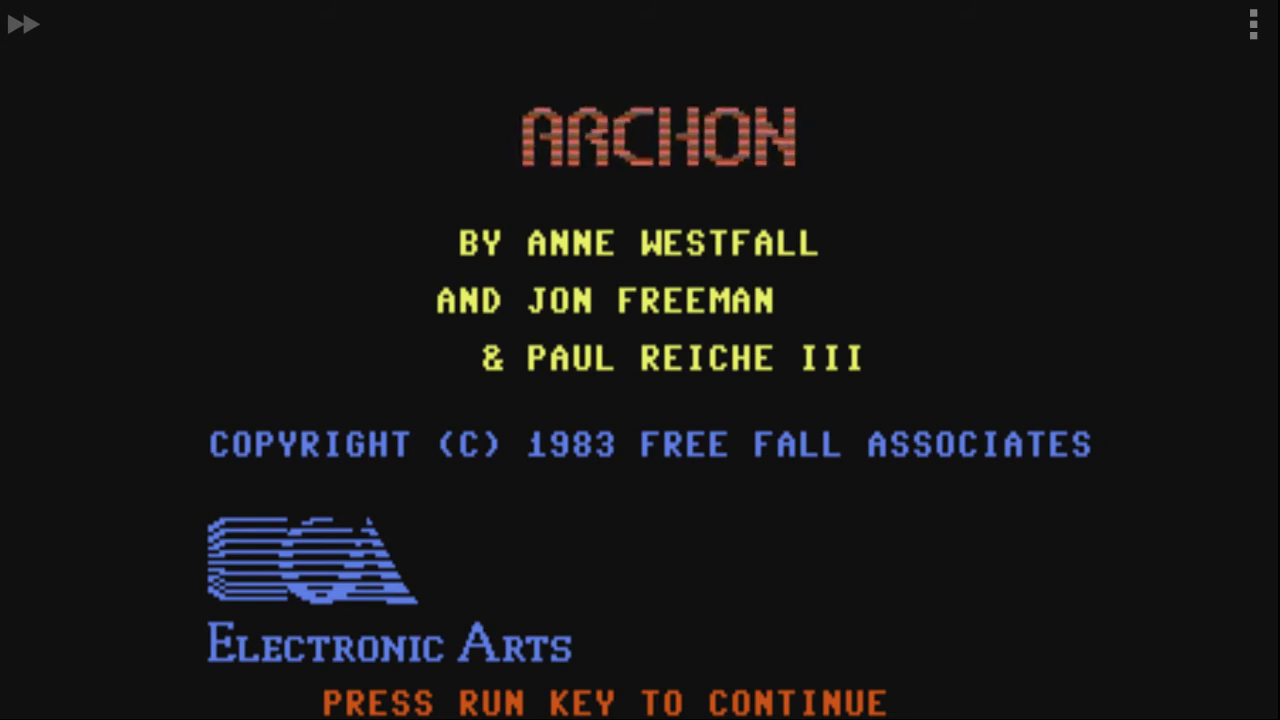
key("Escape")
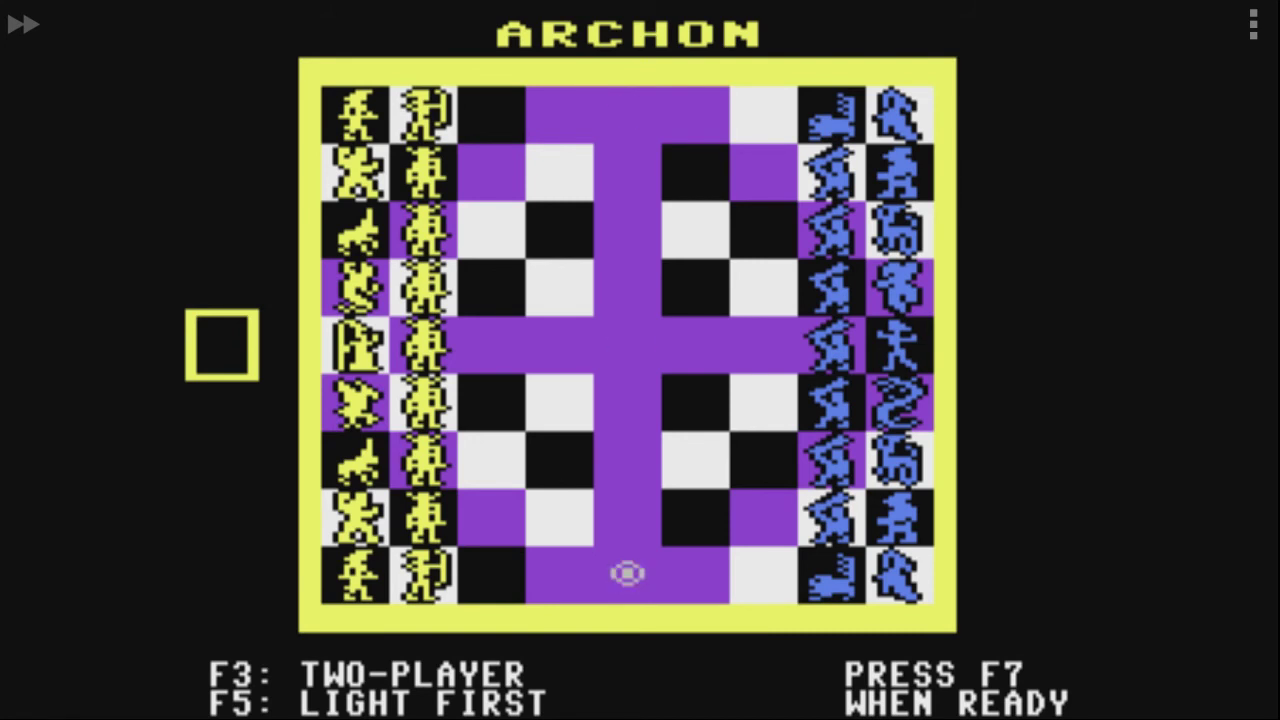
Step: Leave the running game for the main menu, locate the Swap Joystick Ports setting, and return to Archon
key("Escape")
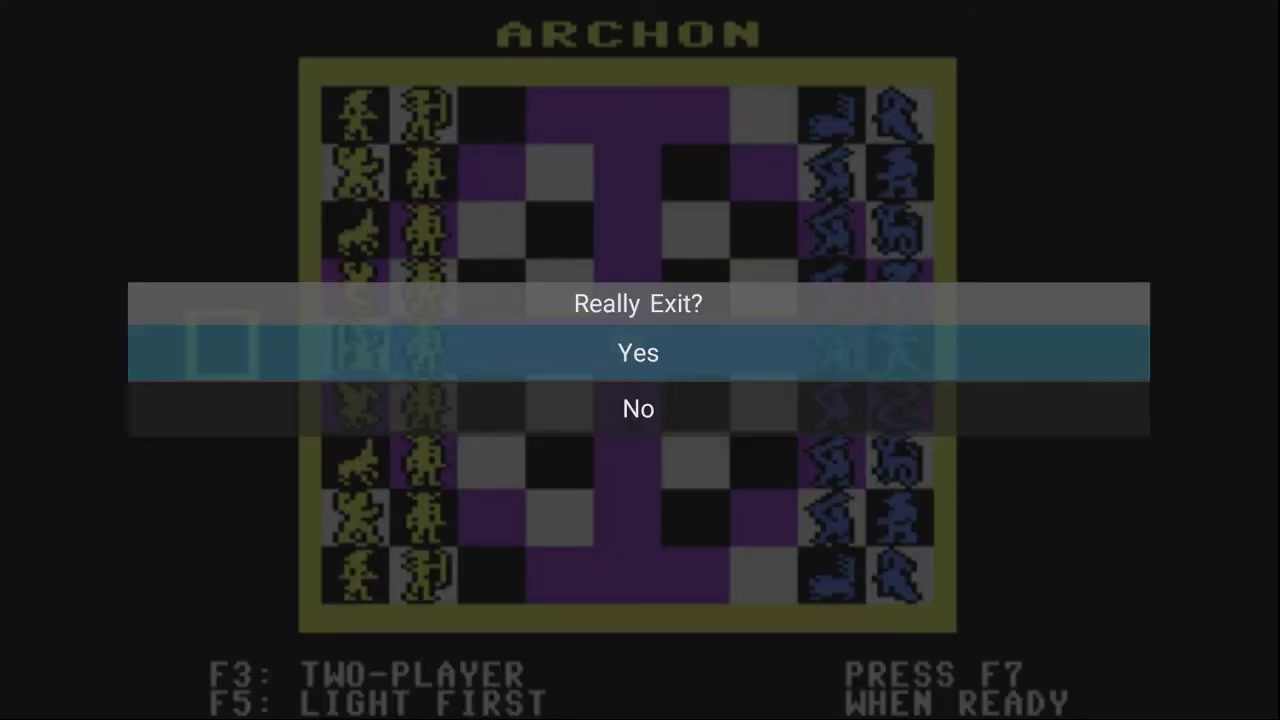
key("Escape")
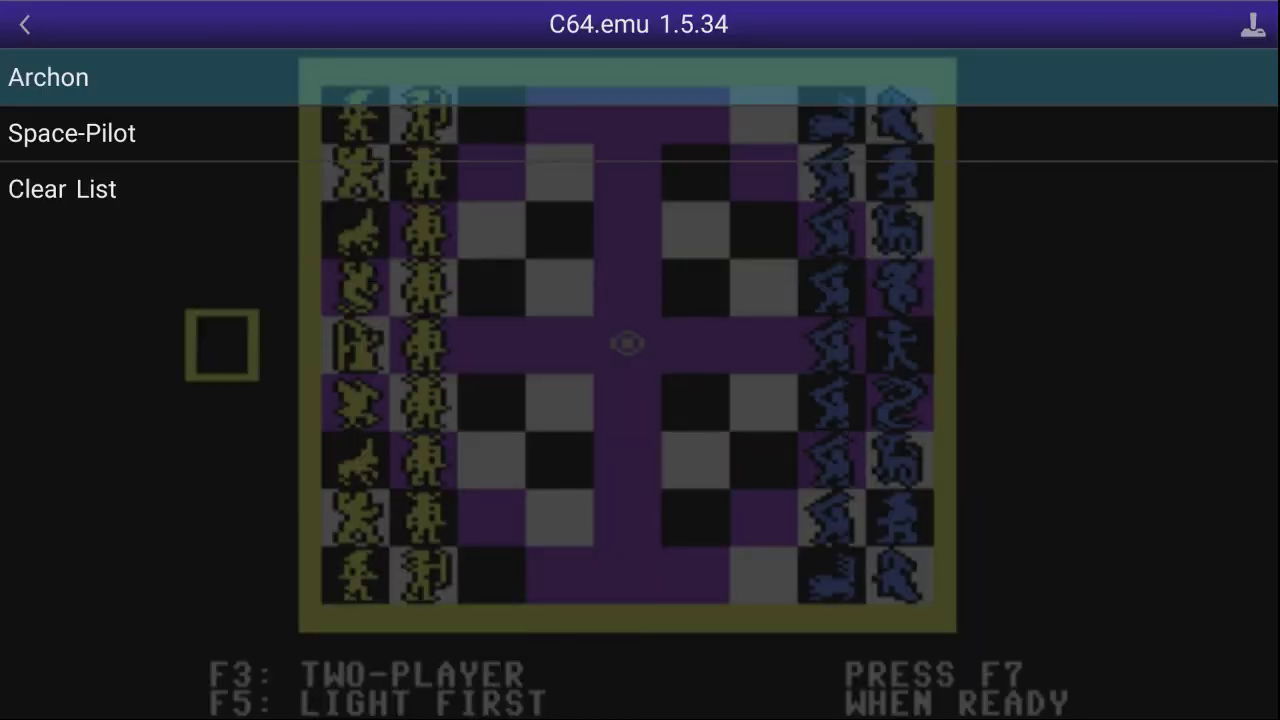
key("Escape")
key("Down")
key("Down")
key("Down")
key("Down")
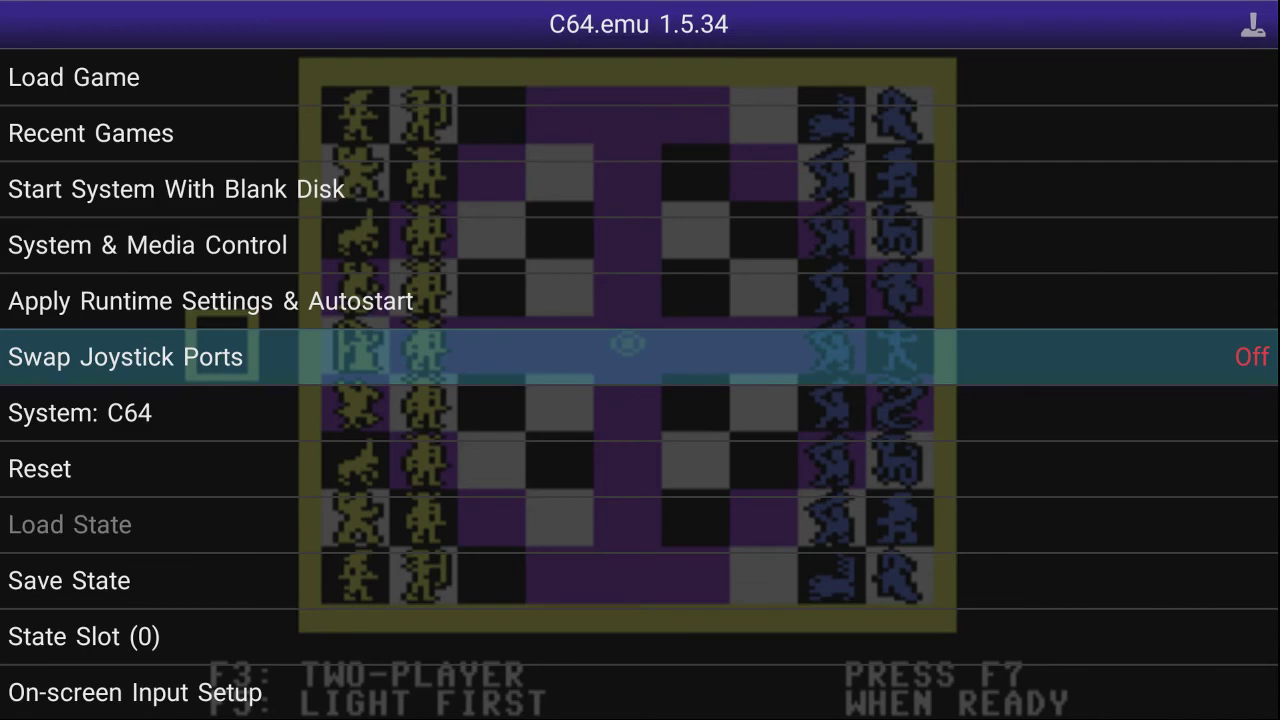
key("Escape")
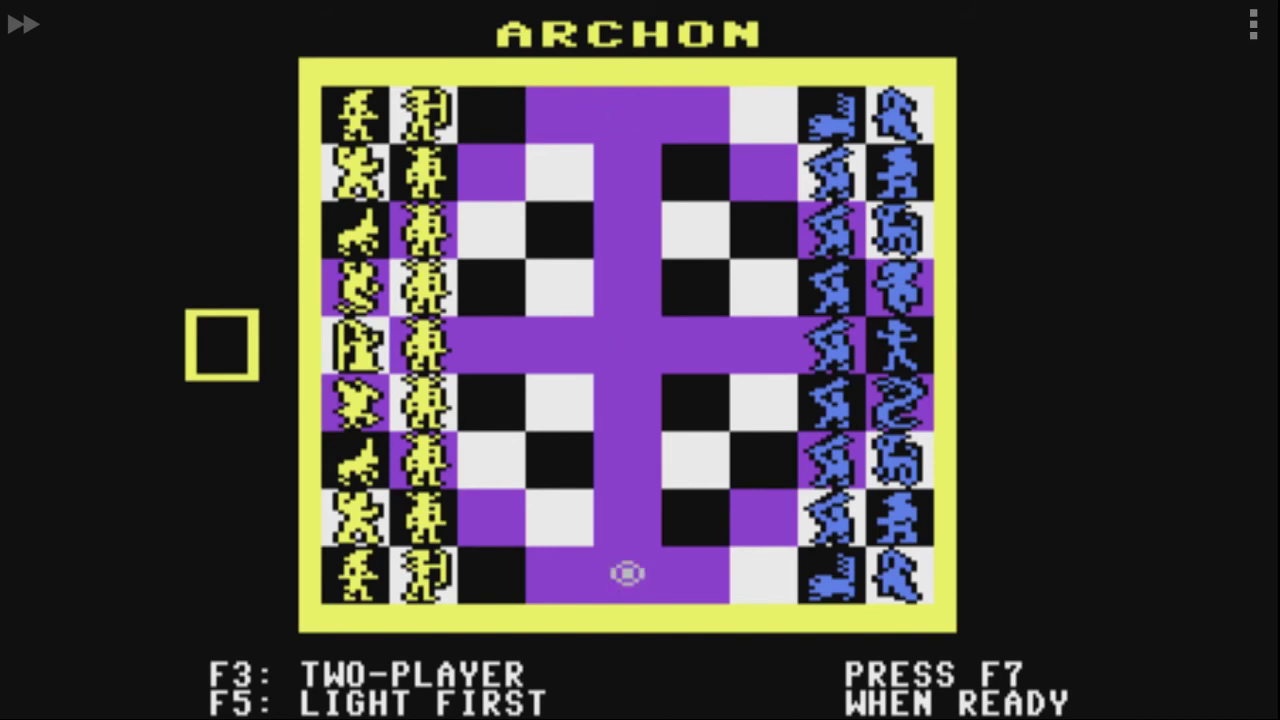
Step: Set the Archon opponent to Computer Dark and start the game with Light First
key("F3")
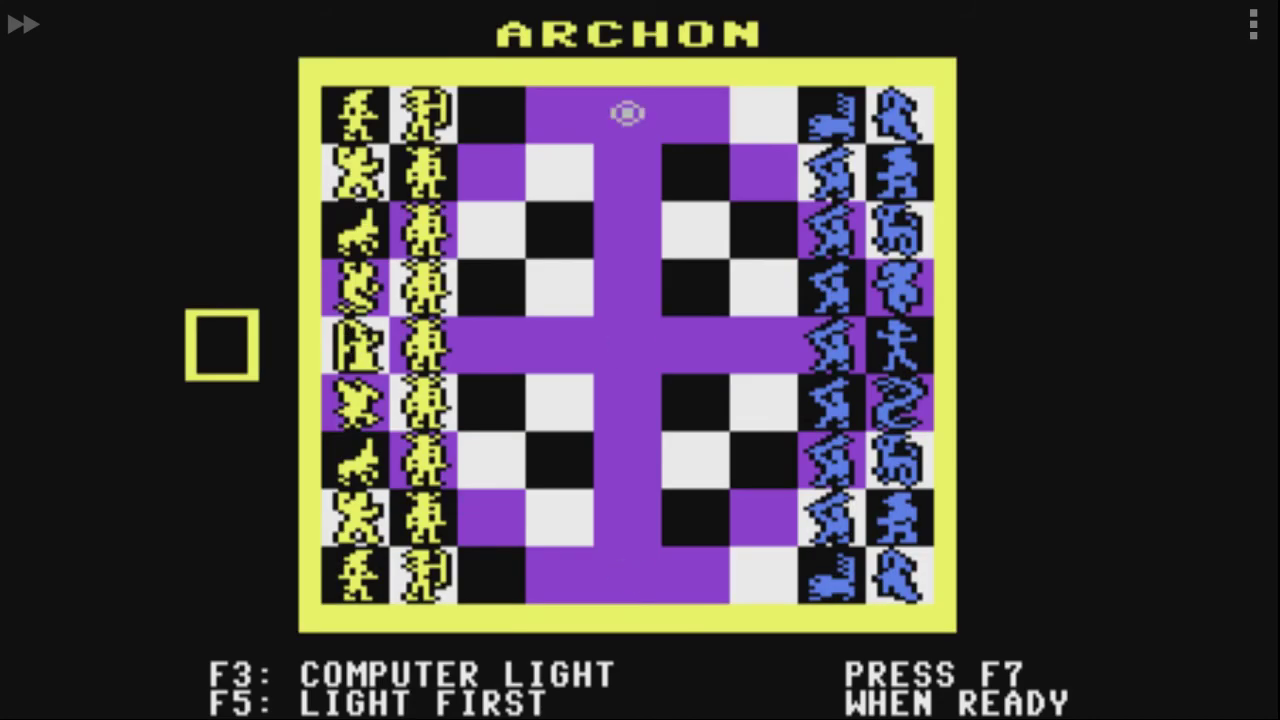
key("F3")
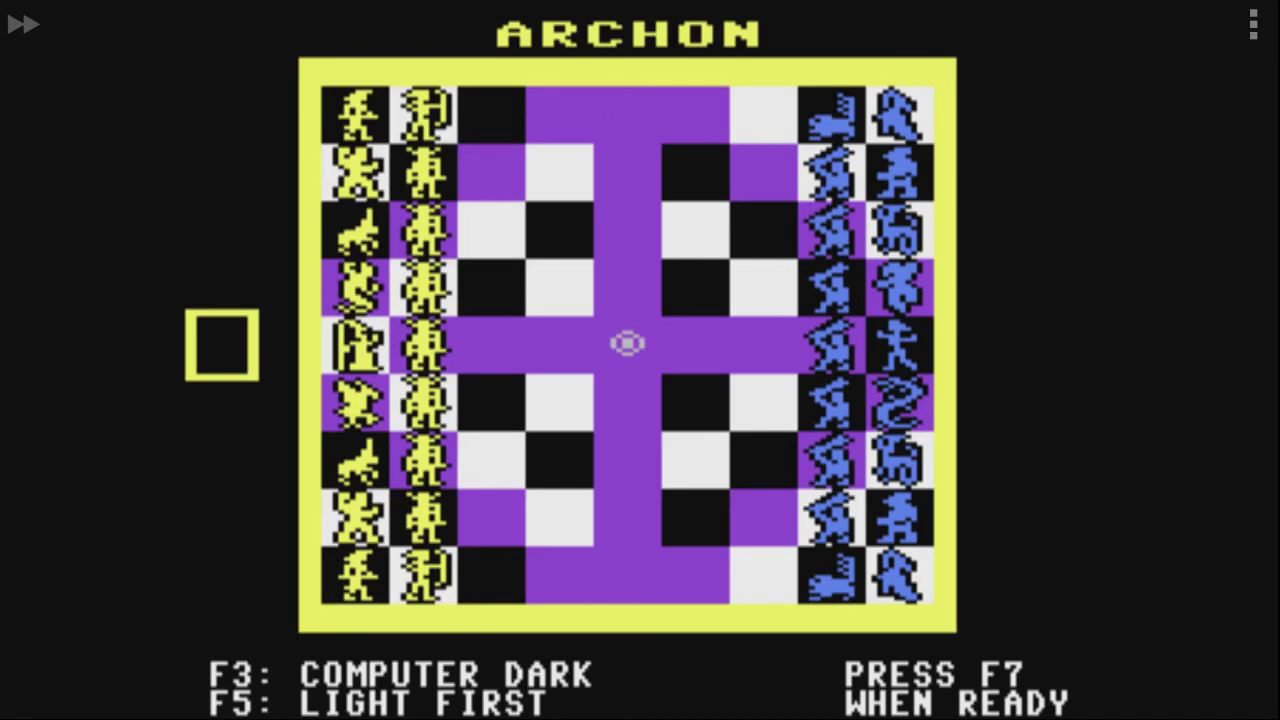
key("F7")
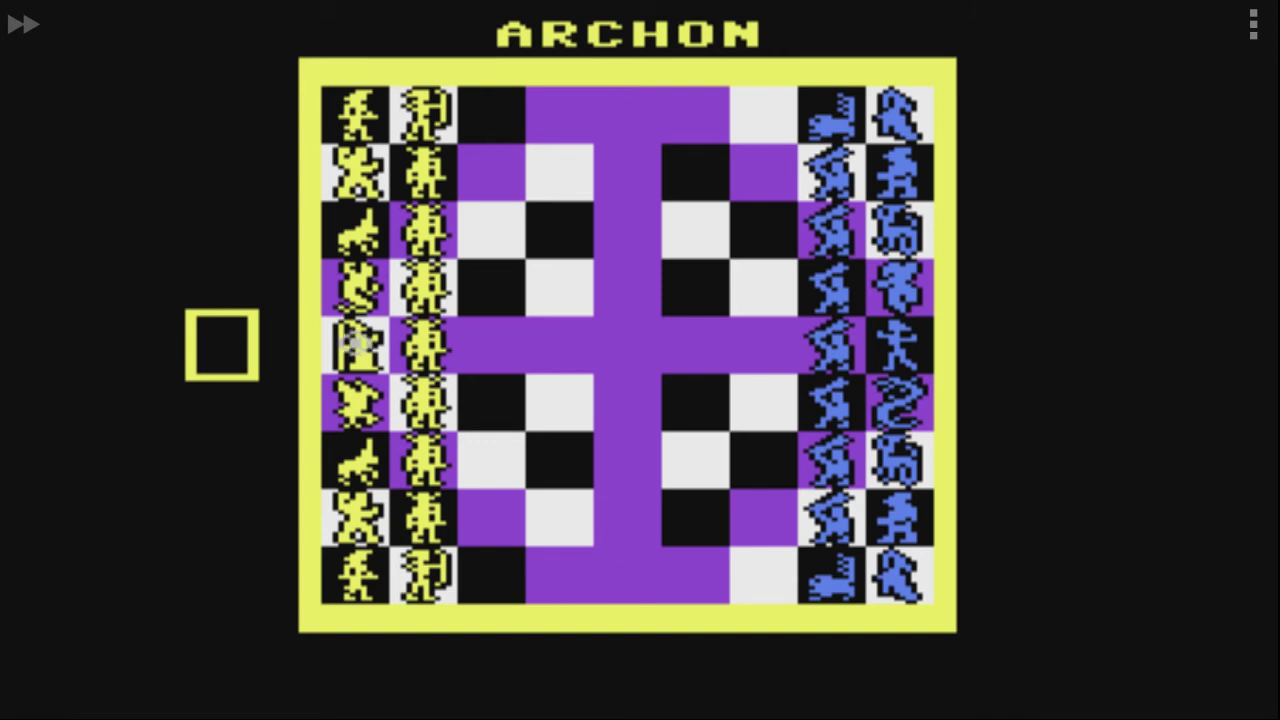
Step: Turn on Swap Joystick Ports in the emulator's main menu and return to Archon
key("Escape")
key("Down")
key("Return")
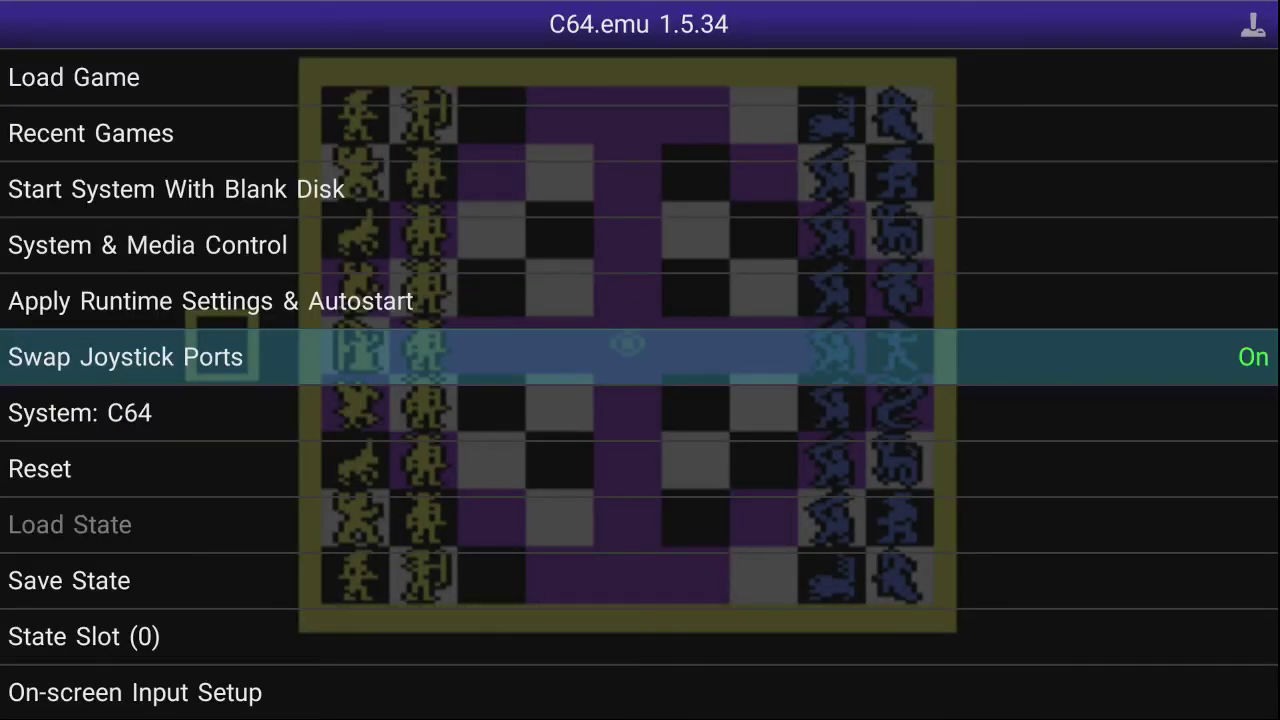
key("Escape")
Step: Pick up the light side's Djinni and move it to the centre square of the board
key("Right")
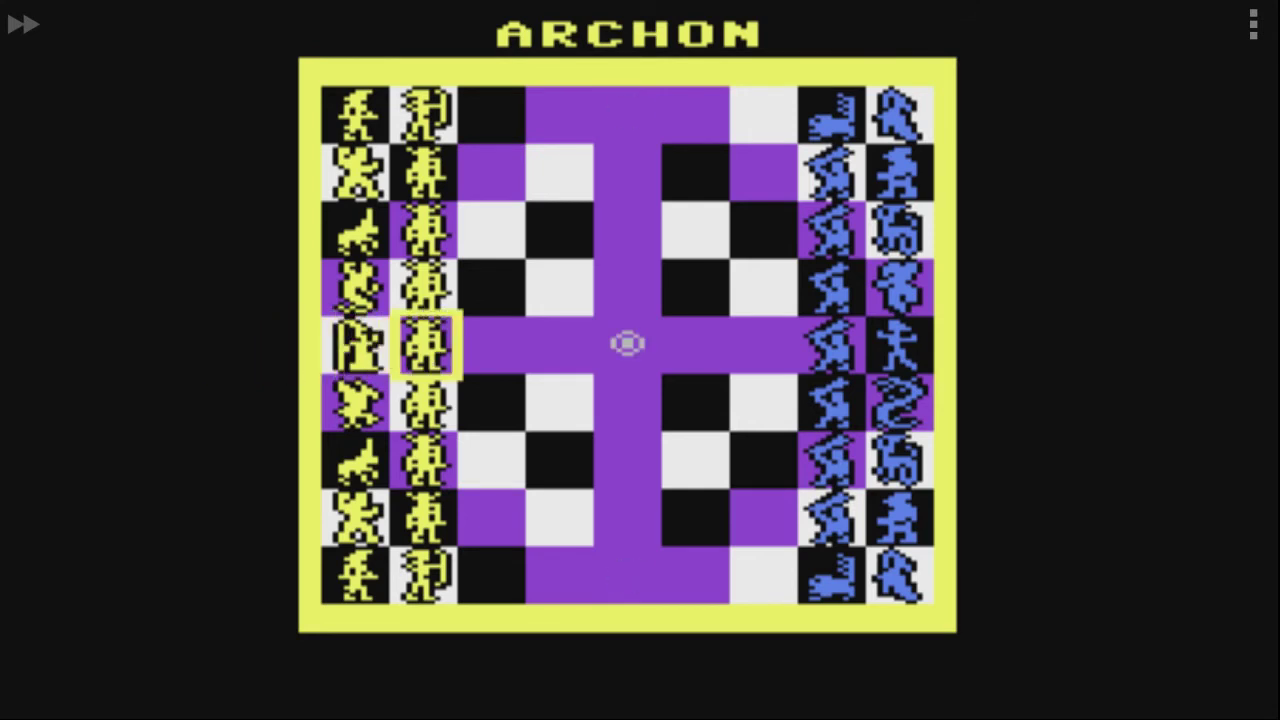
key("Return")
key("Right")
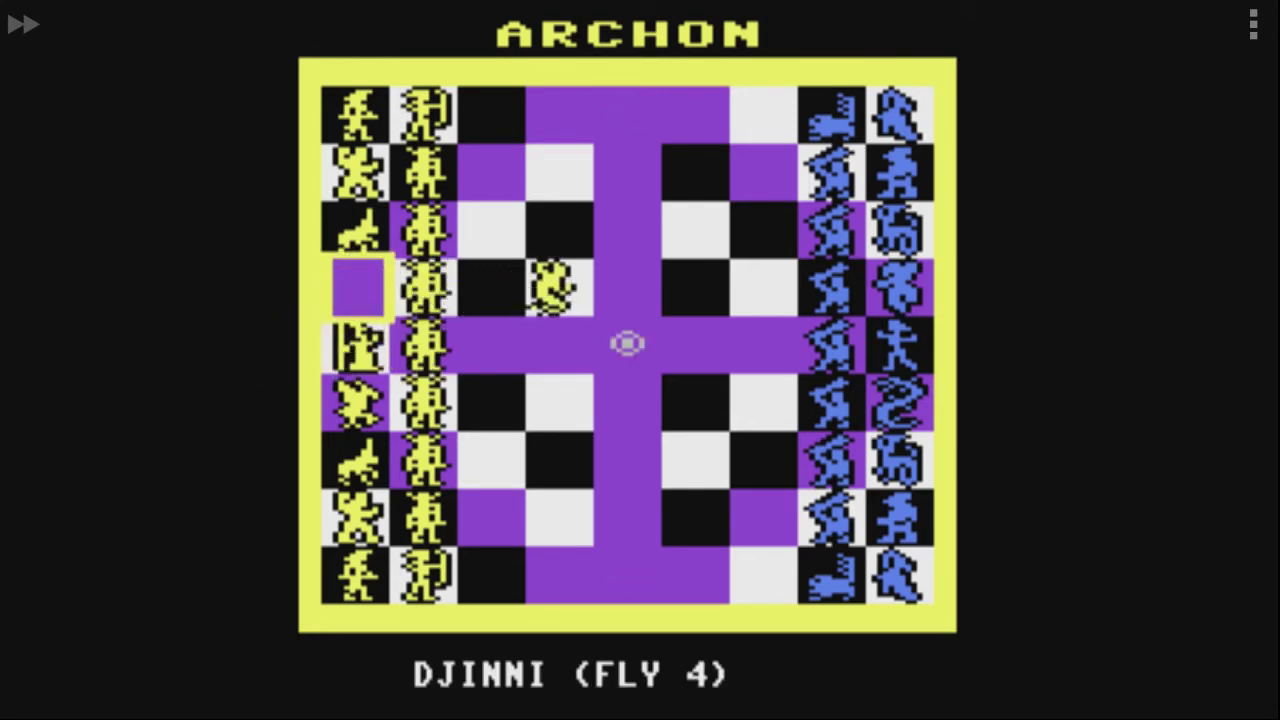
key("Down")
key("Return")
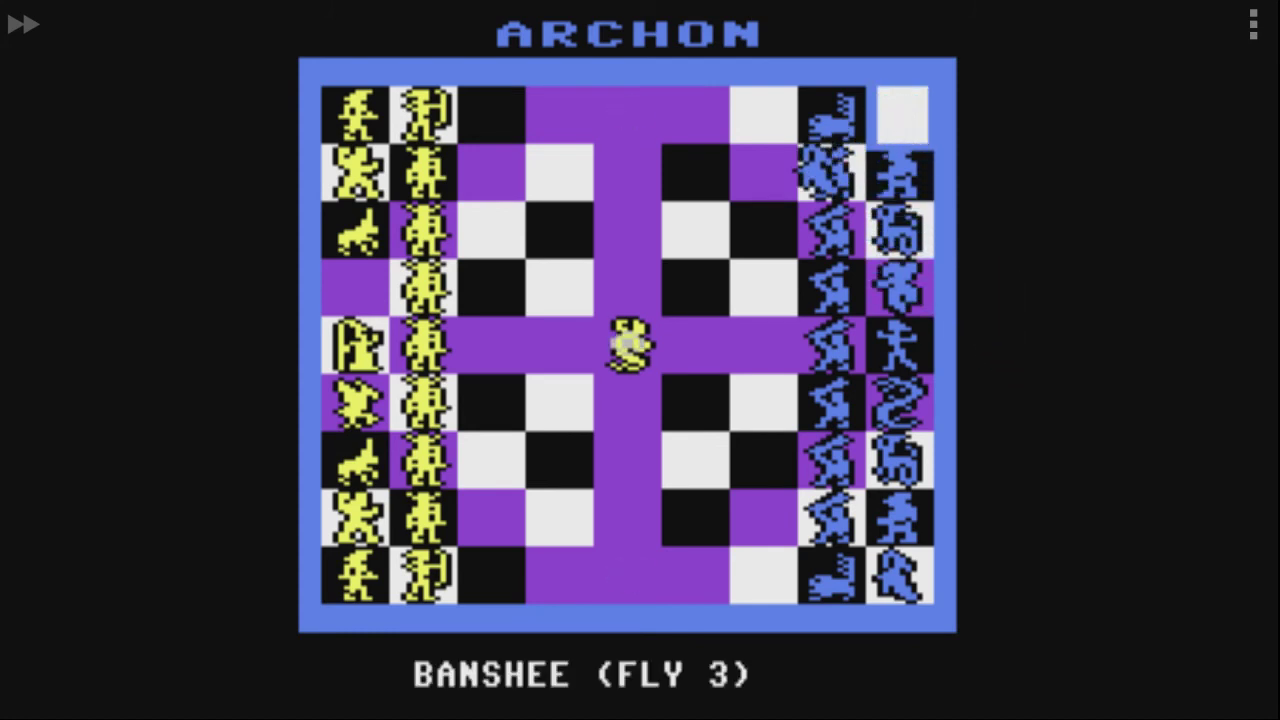
Step: Have the light side's Wizard cast a spell and choose Imprison
key("Right")
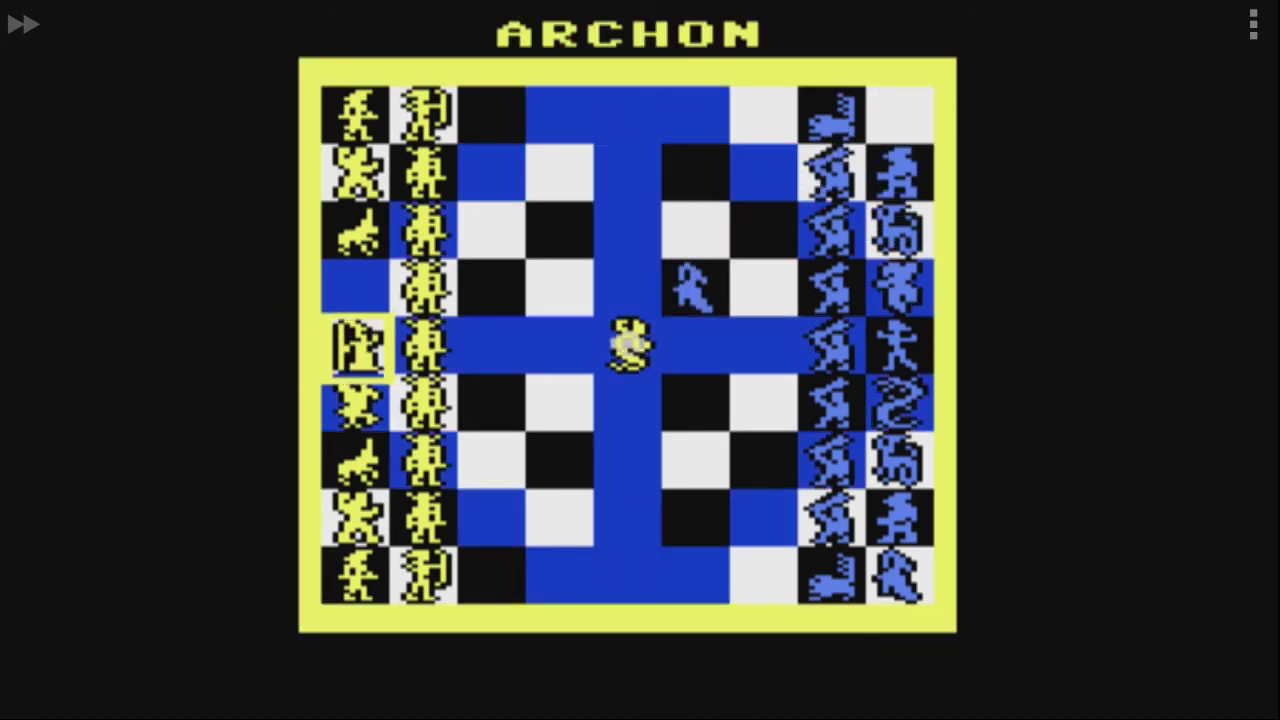
key("space")
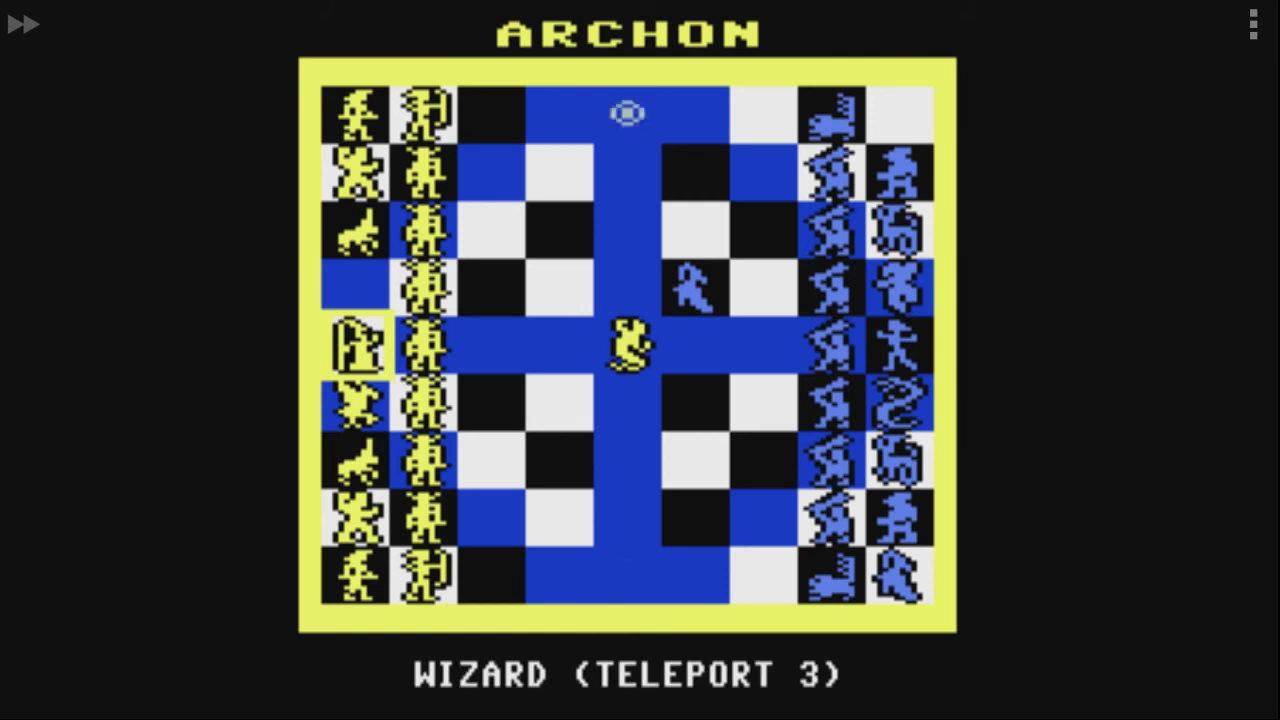
key("space")
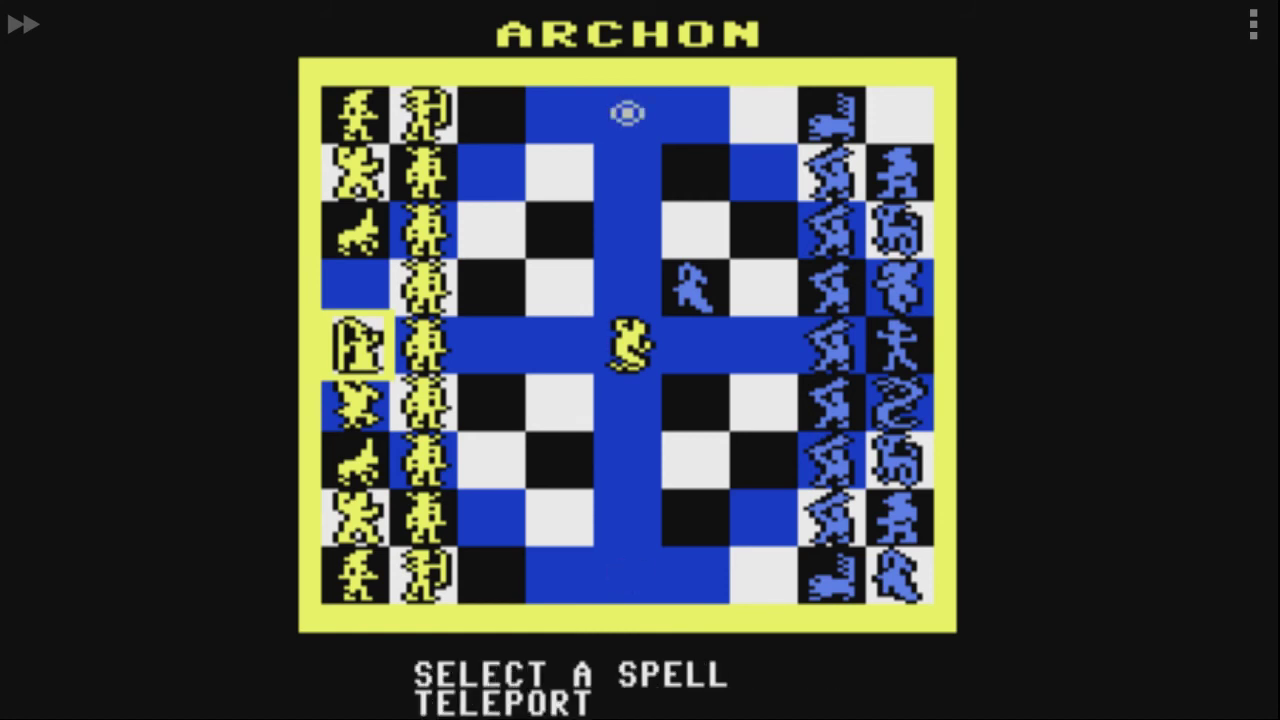
key("Down")
key("Down")
key("Down")
key("Down")
key("Down")
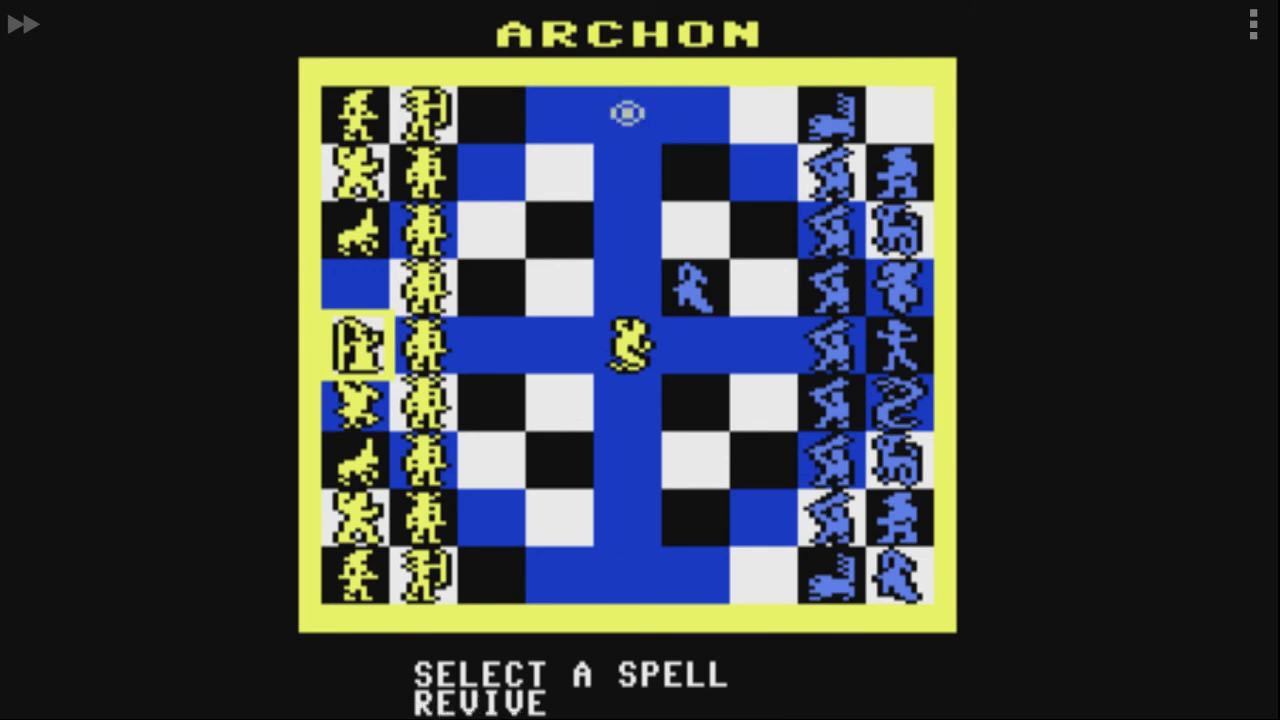
key("Down")
key("Return")
Step: Target the dark piece in the fourth row of the outermost dark column with the Imprison spell
key("Right")
key("Right")
key("Right")
key("Right")
key("Right")
key("Right")
key("Right")
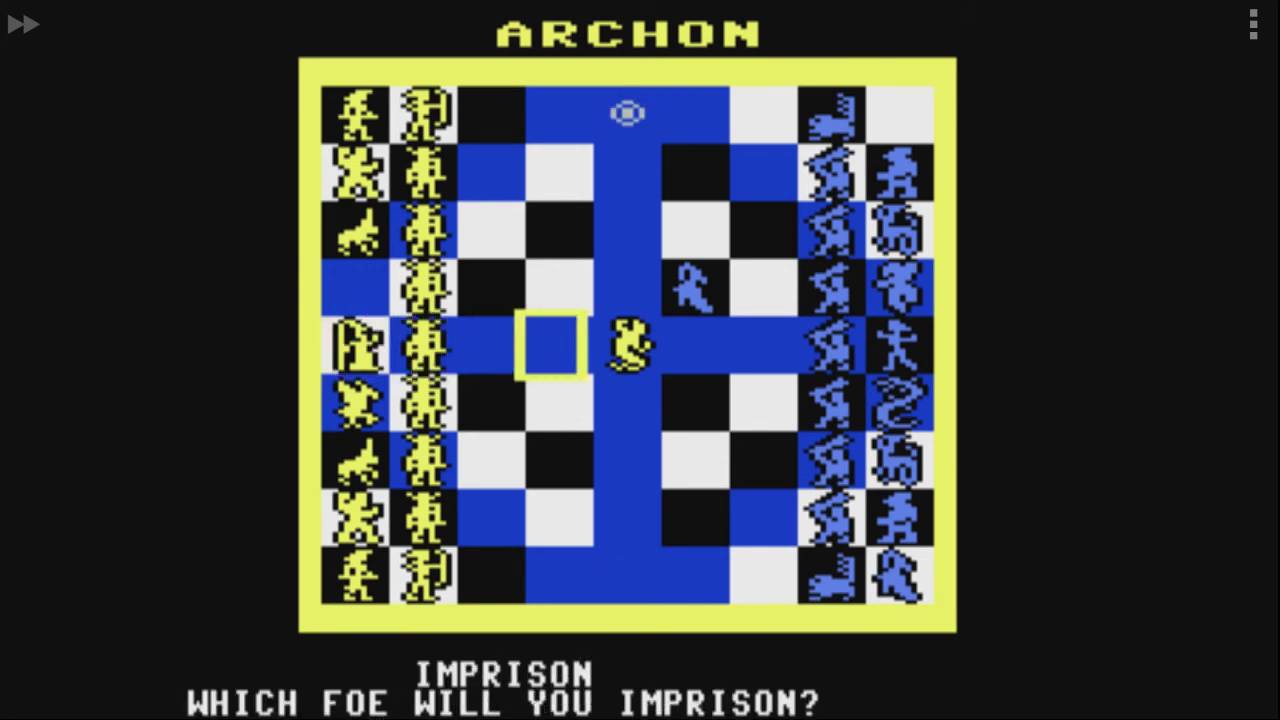
key("Up")
key("Right")
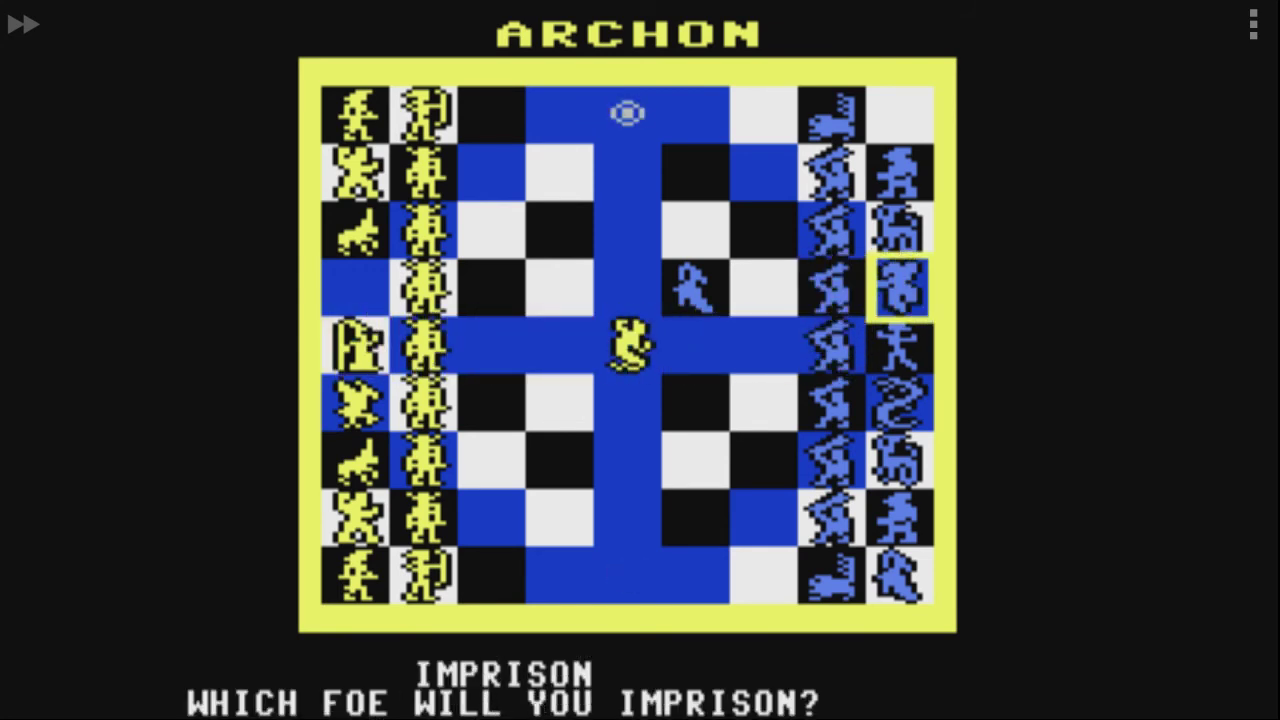
key("Return")
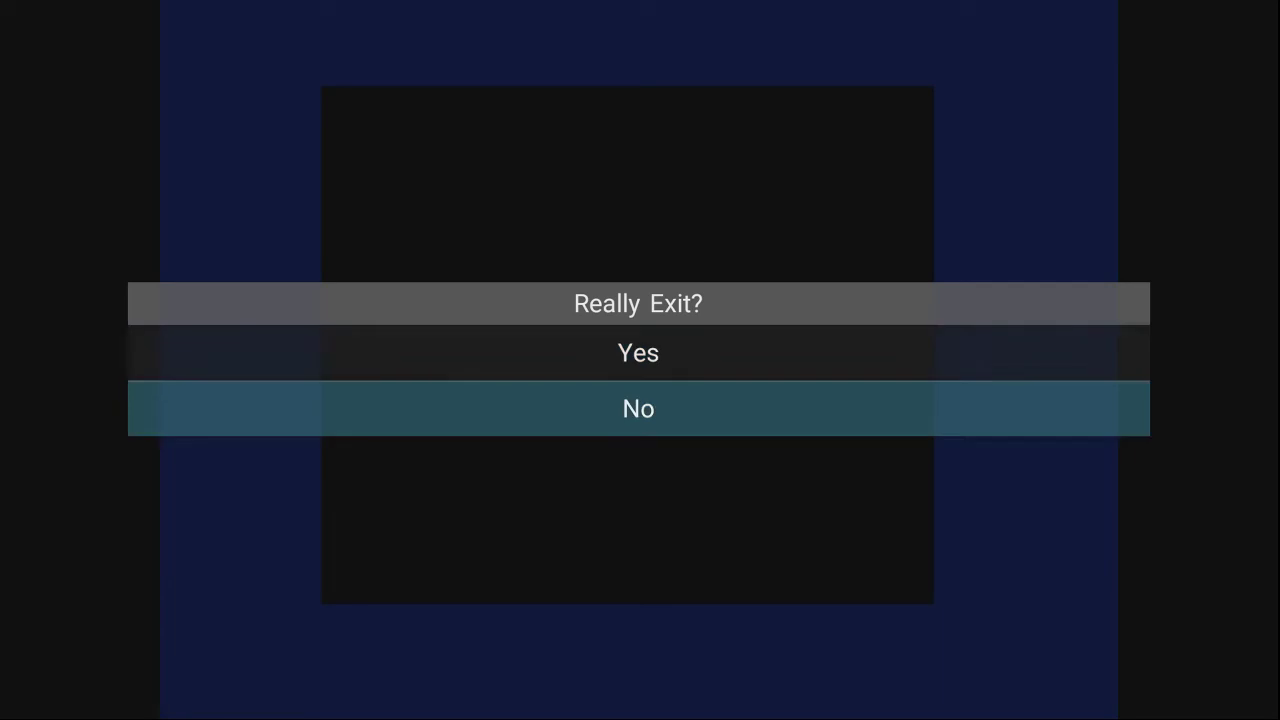
Step: Decline exiting the emulator and open the game file browser from the main menu
key("Return")
key("Up")
key("Up")
key("Up")
key("Up")
key("Up")
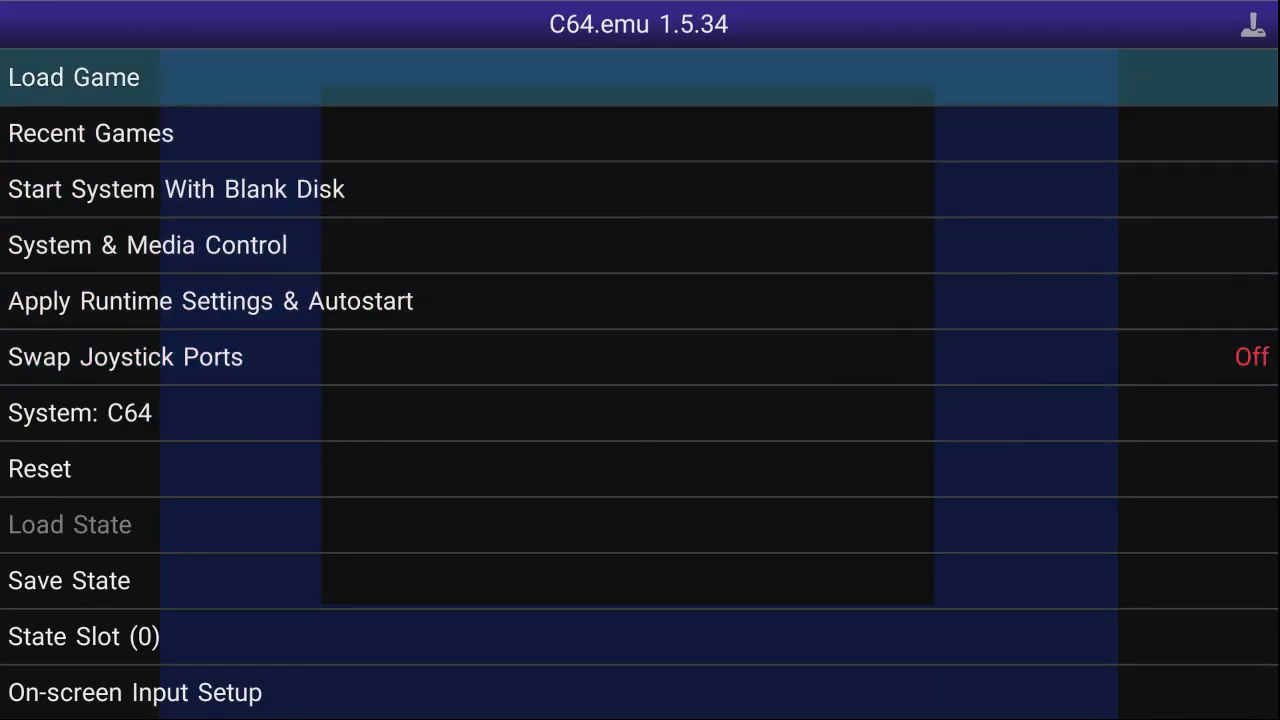
key("Return")
key("Down")
key("Down")
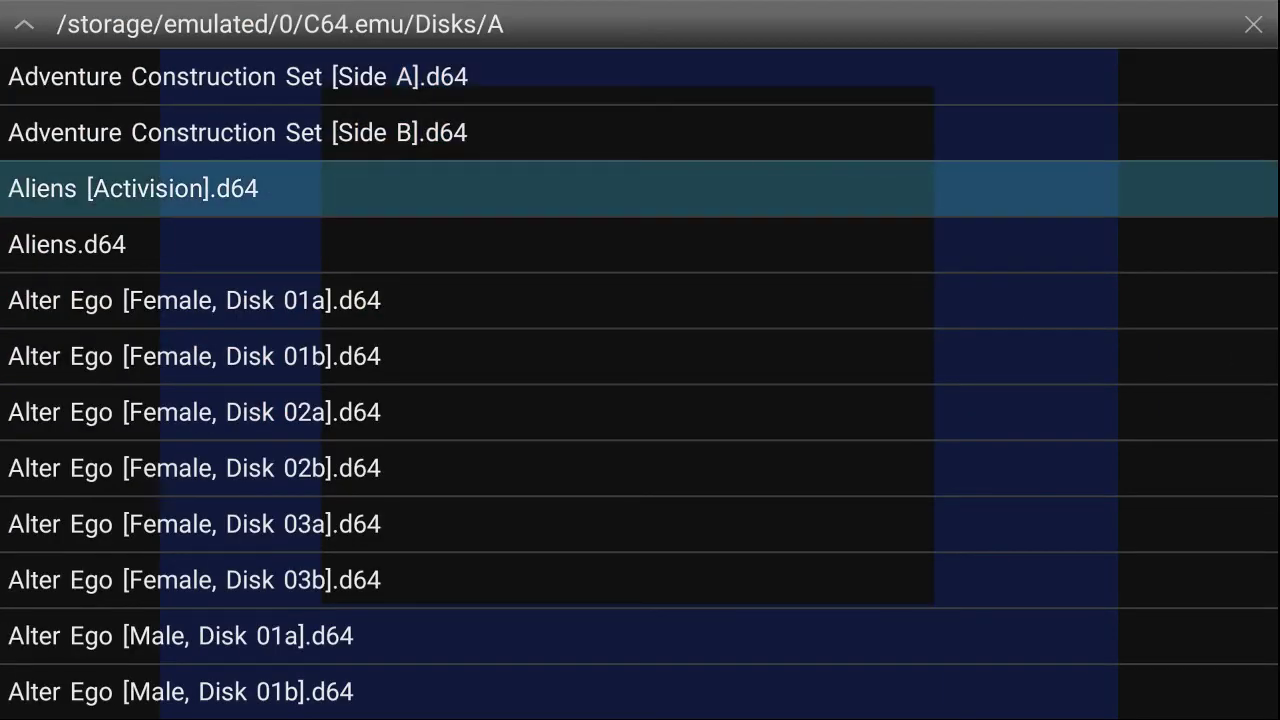
Step: Load Dino Eggs.d64 from the Disks/D folder
key("Up")
key("Up")
key("Escape")
key("Down")
key("Down")
key("Down")
key("Return")
key("Down")
key("Down")
key("Down")
key("Down")
key("Down")
key("Down")
key("Down")
key("Down")
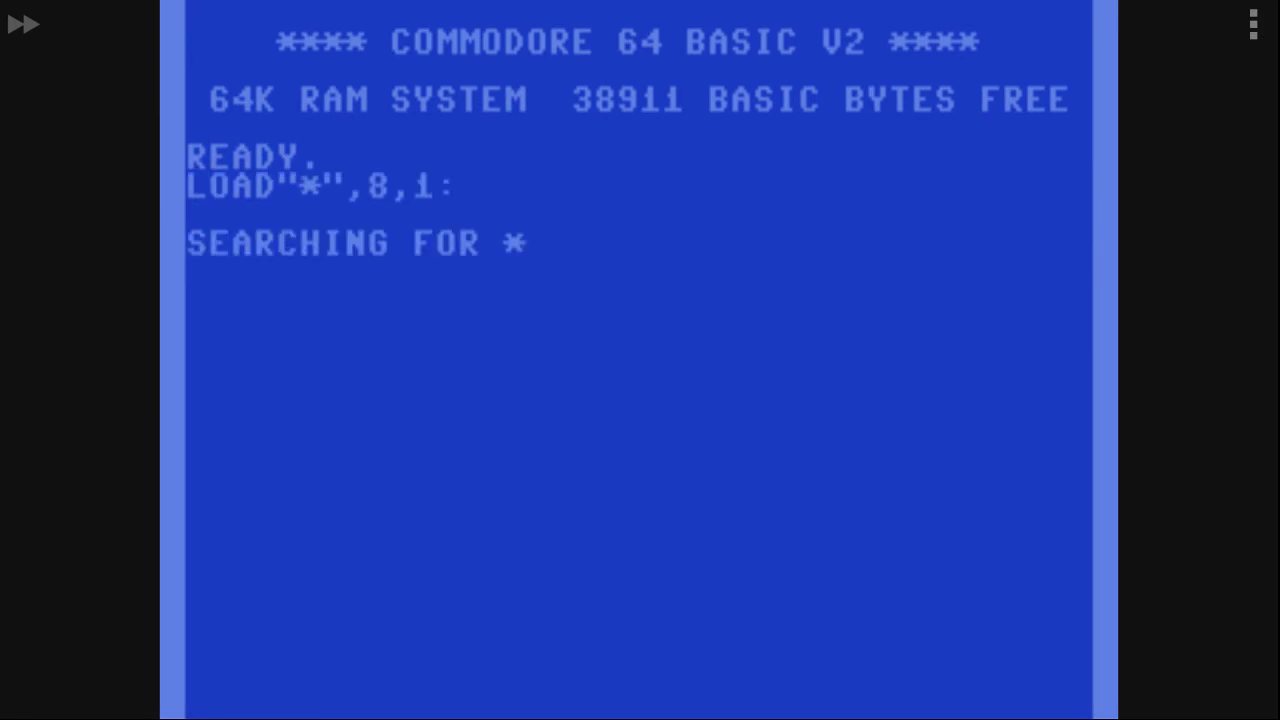
key("Escape")
key("Down")
key("Return")
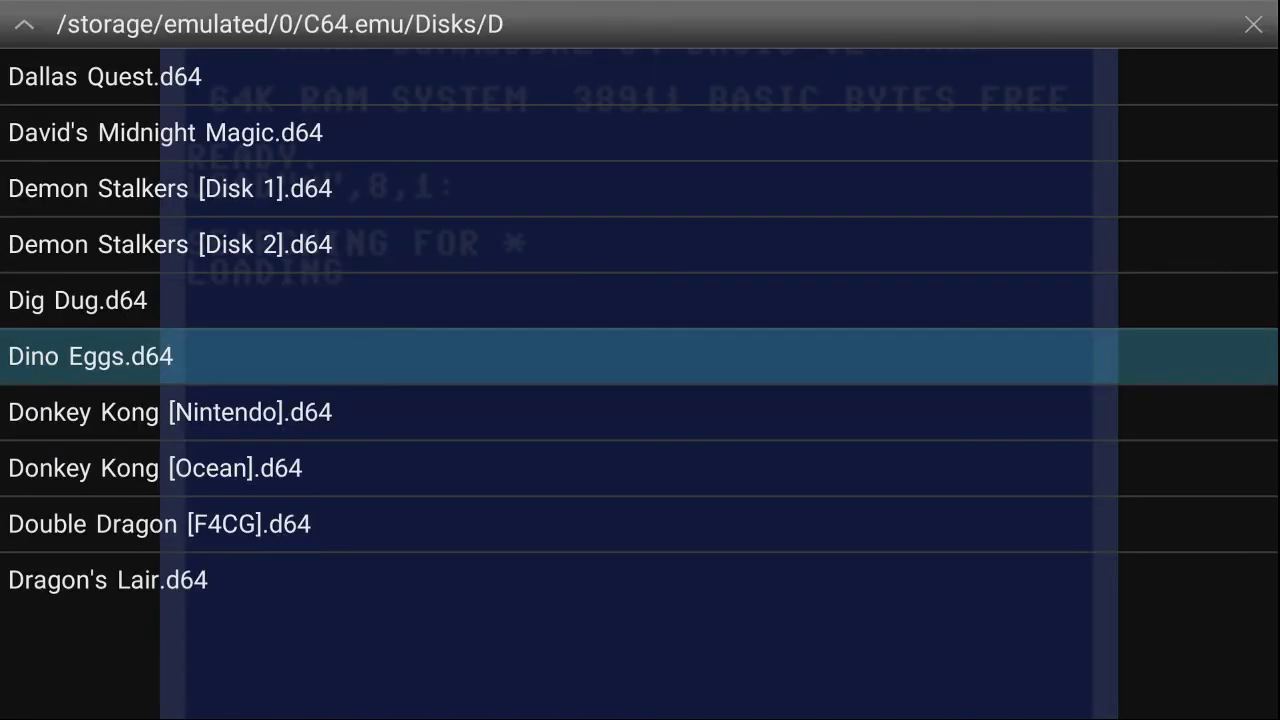
key("Down")
key("Escape")
key("Down")
key("Escape")
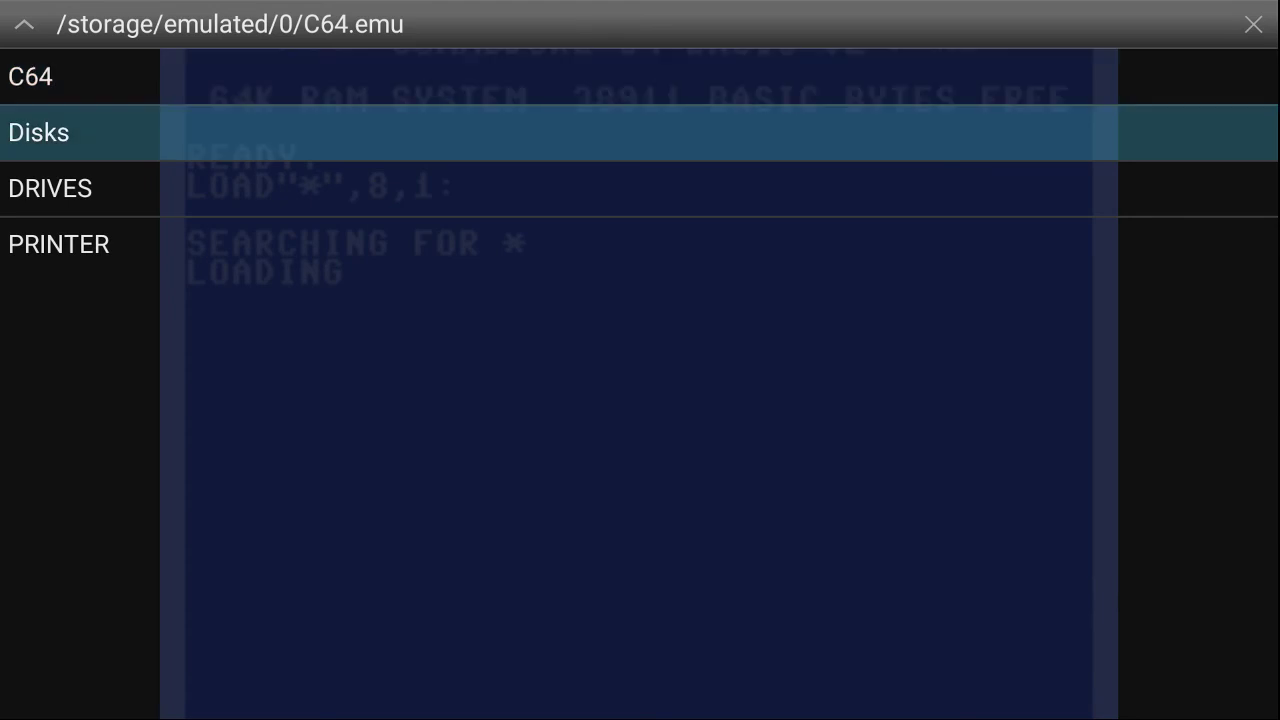
key("Escape")
Step: Open the emulator's System Options from the main menu
key("Down")
key("Down")
key("Down")
key("Down")
key("Down")
key("Down")
key("Down")
key("Down")
key("Down")
key("Down")
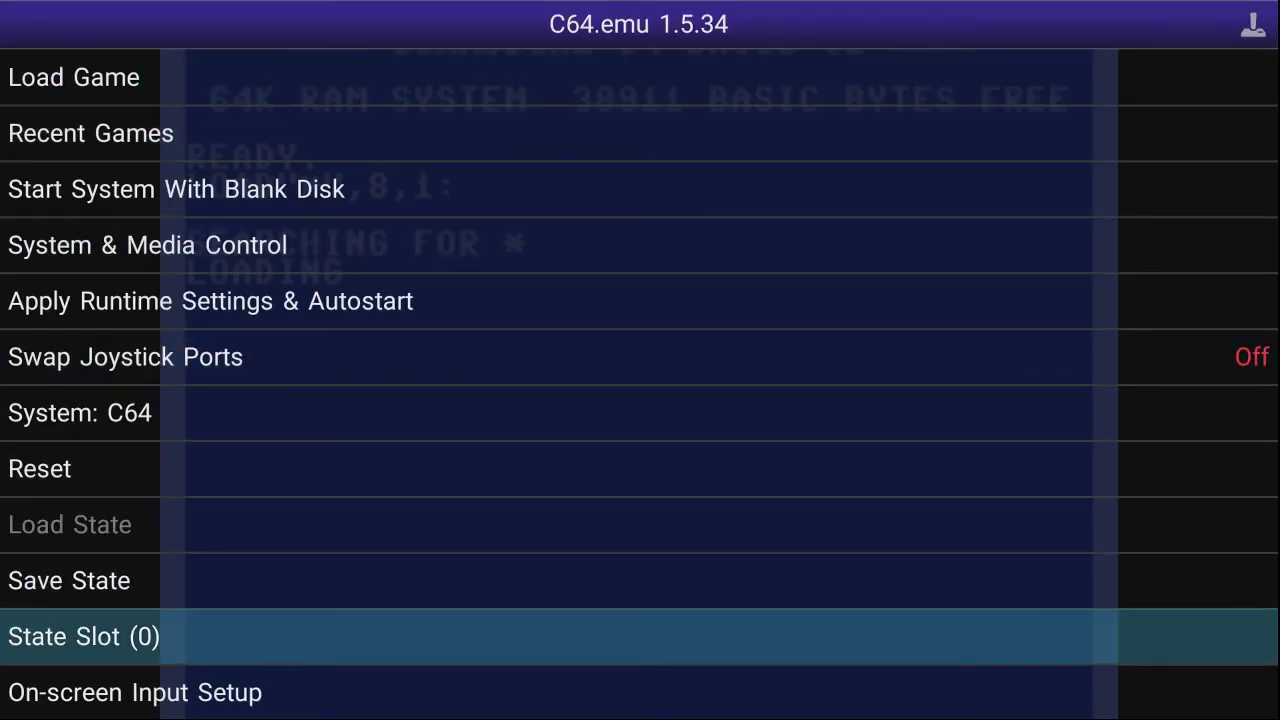
key("Down")
key("Down")
key("Down")
key("Down")
key("Up")
key("Return")
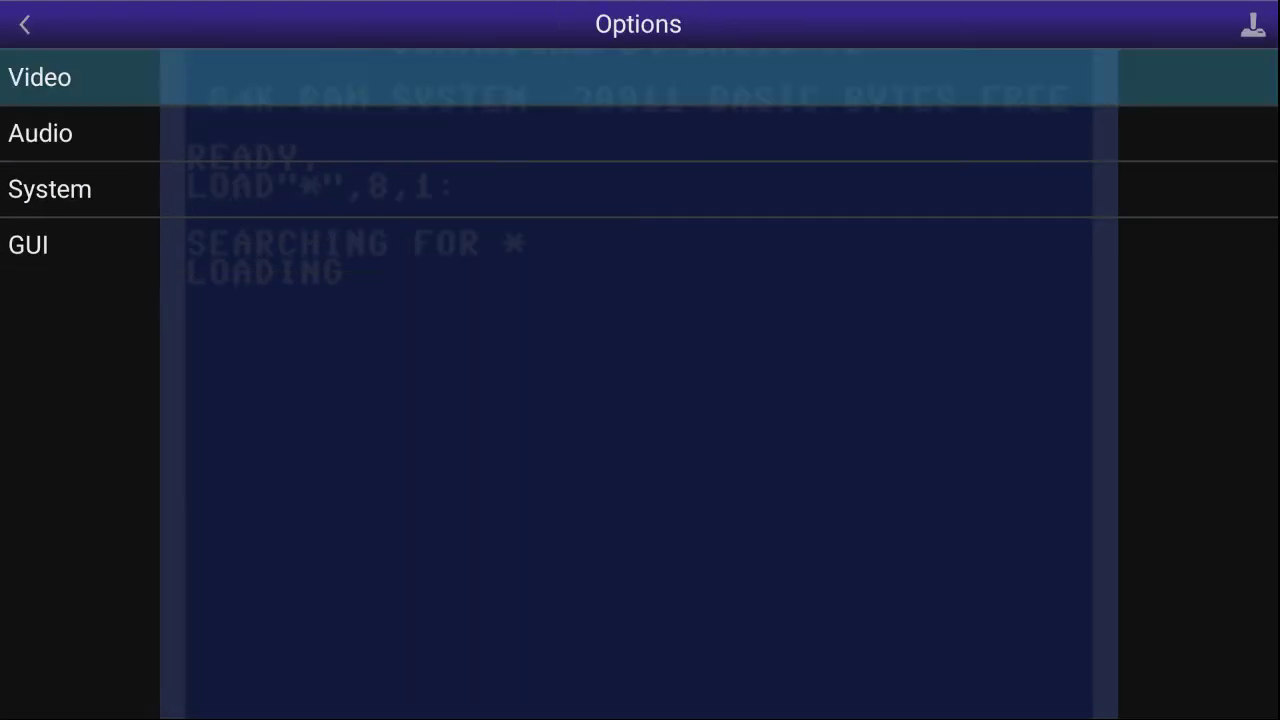
key("Down")
key("Down")
key("Return")
Step: Turn off True Drive Emulation (TDE) and return to the main menu
key("Down")
key("Down")
key("Down")
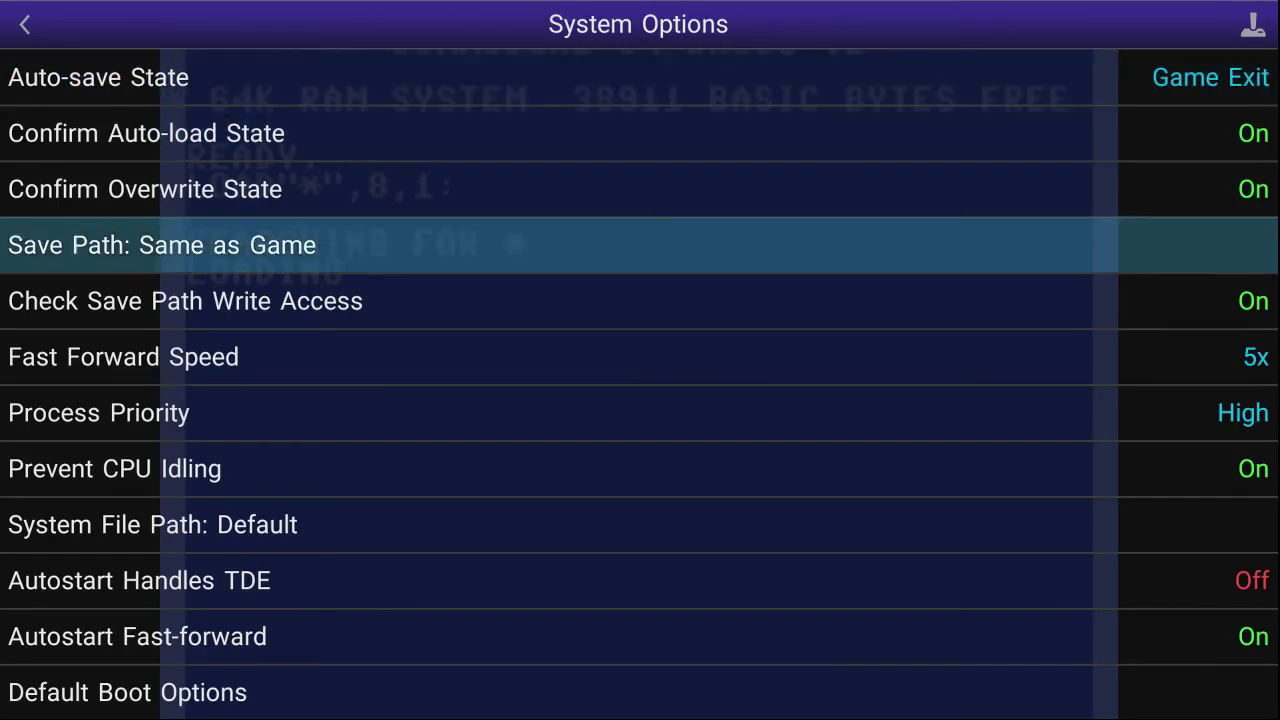
key("Down")
key("Down")
key("Down")
key("Down")
key("Down")
key("Down")
key("Down")
key("Up")
key("Up")
key("Down")
key("Down")
key("Down")
key("Down")
key("Down")
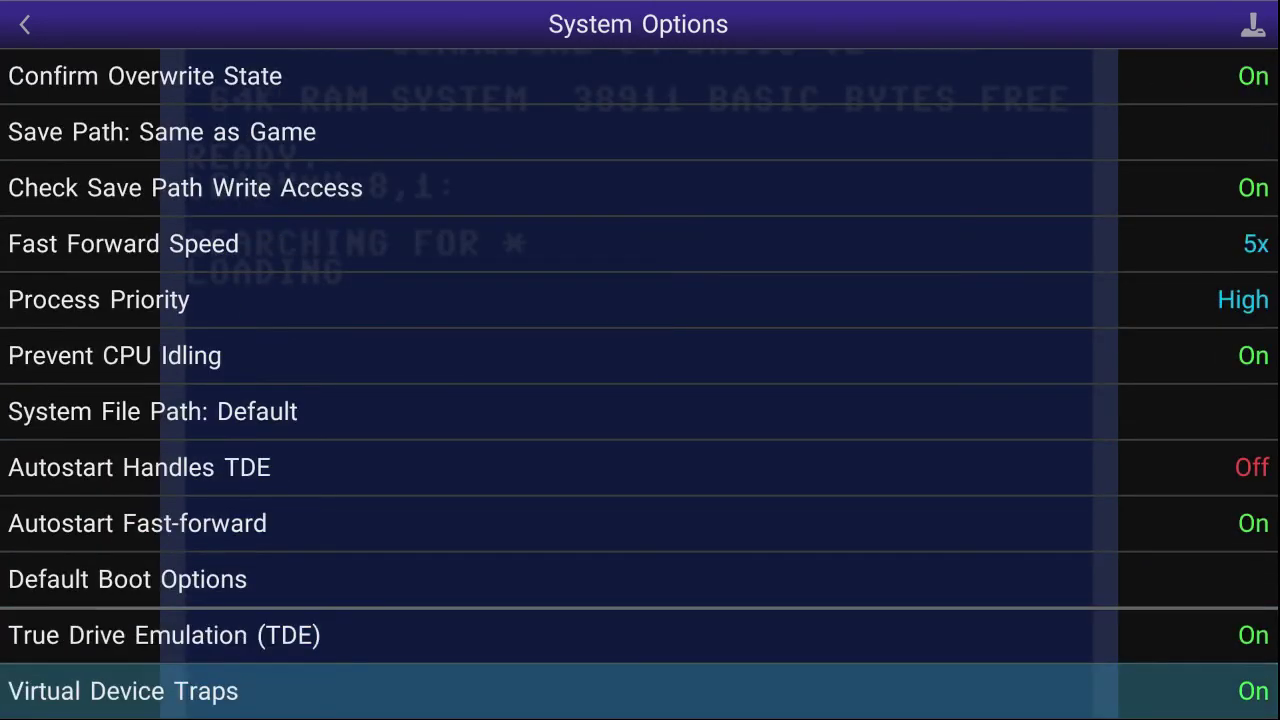
key("Up")
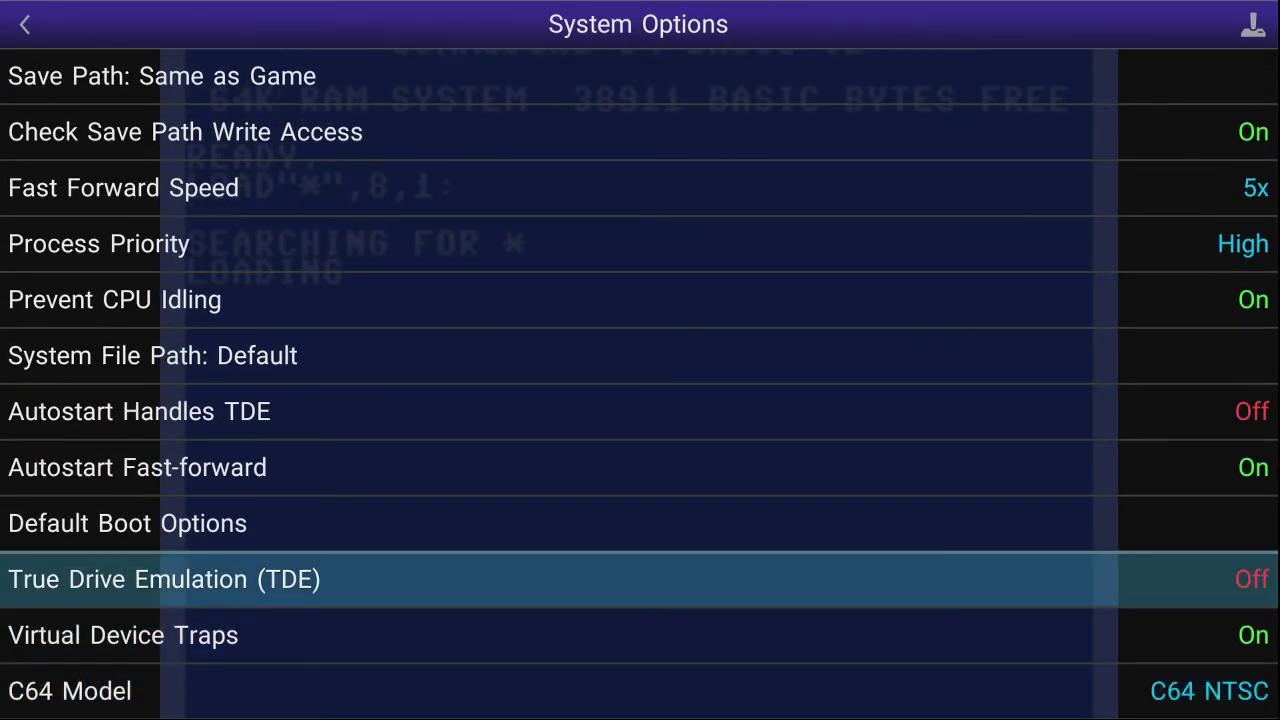
key("Escape")
key("Escape")
Step: Reload Dino Eggs from Recent Games and choose Restart Game instead of continuing the auto-saved state
key("Up")
key("Up")
key("Up")
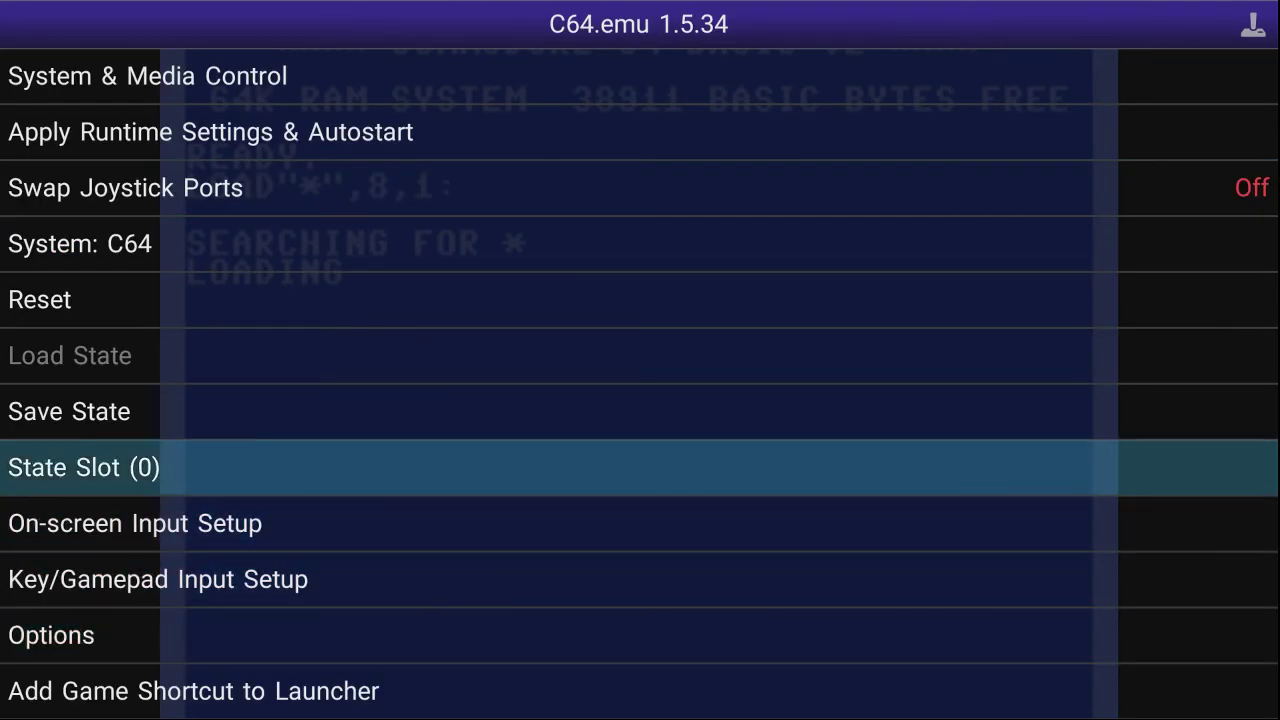
key("Up")
key("Up")
key("Up")
key("Up")
key("Up")
key("Up")
key("Up")
key("Up")
key("Up")
key("Up")
key("Down")
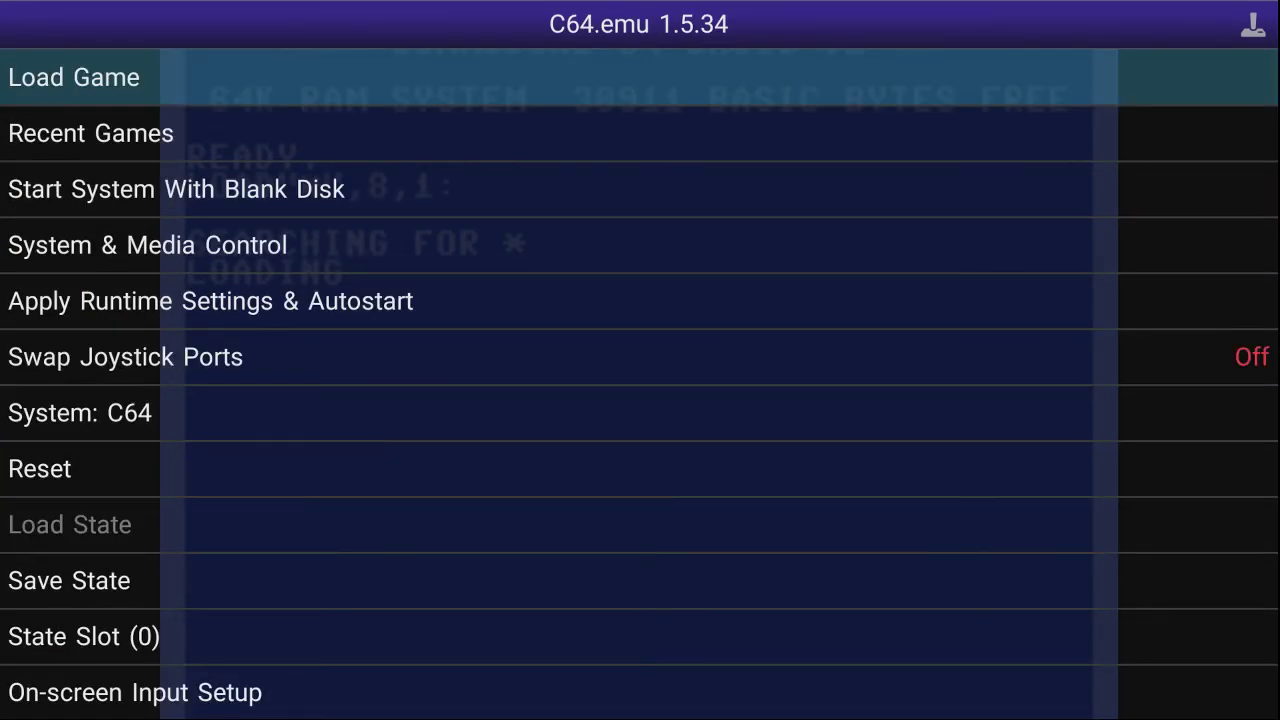
key("Return")
key("Escape")
key("Down")
key("Return")
key("Return")
key("Down")
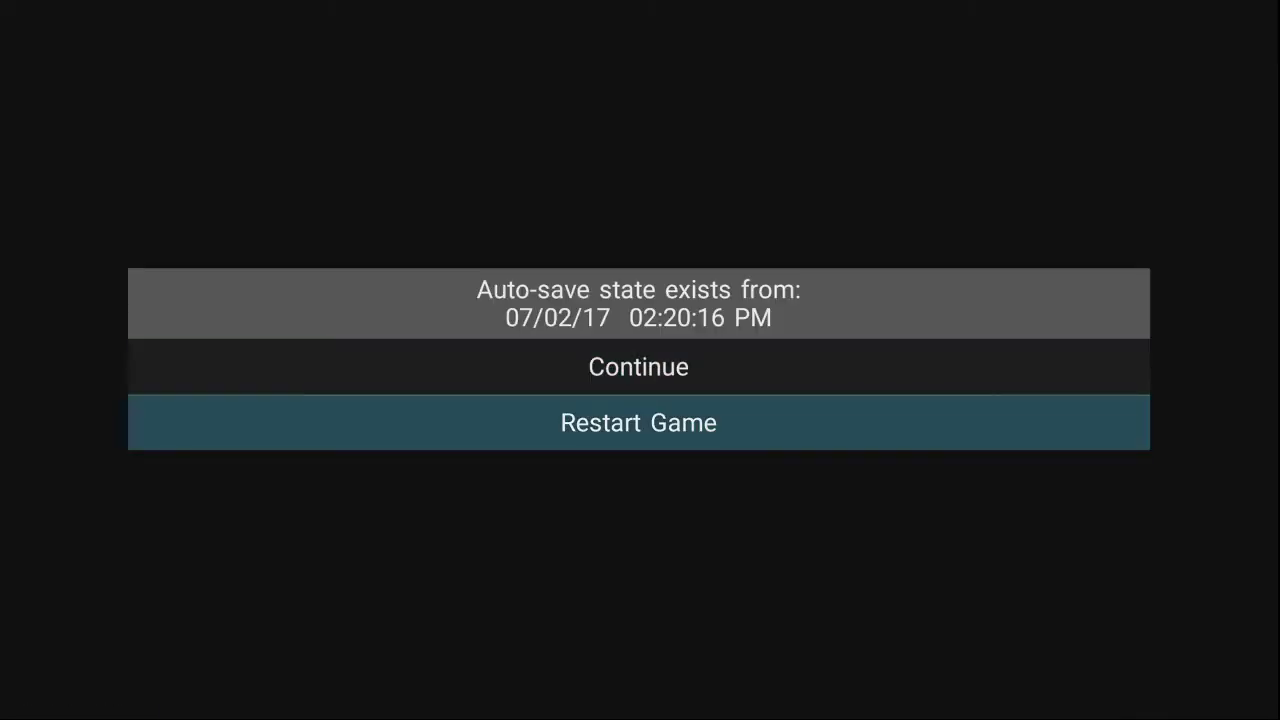
key("Return")
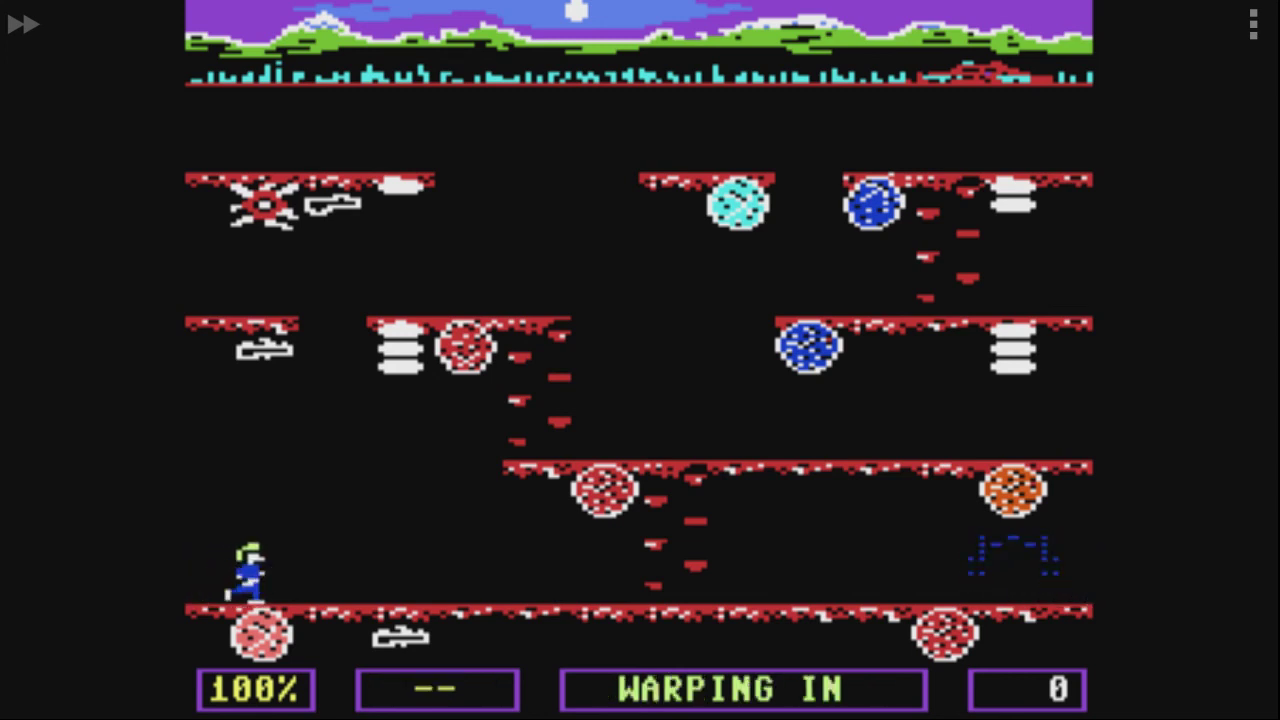
Step: Turn on Swap Joystick Ports in the emulator's main menu and return to Dino Eggs
key("Escape")
key("Down")
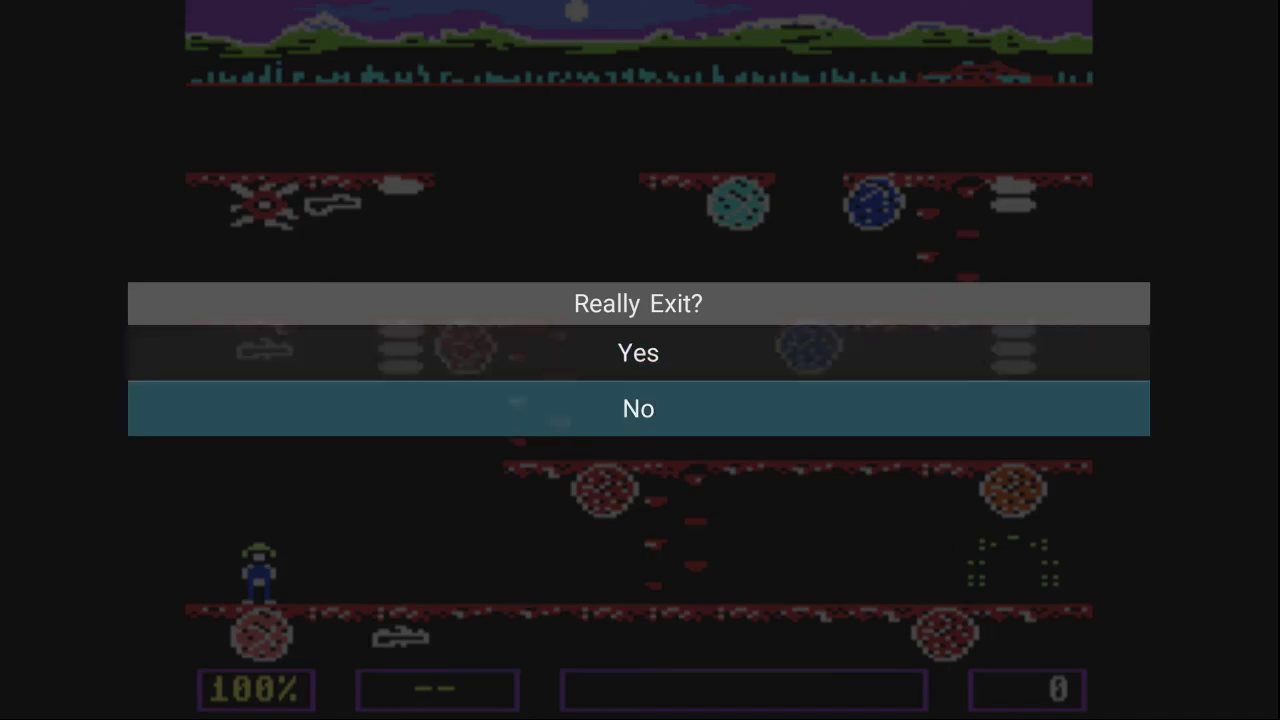
key("Return")
key("Down")
key("Escape")
key("Down")
key("Down")
key("Down")
key("Down")
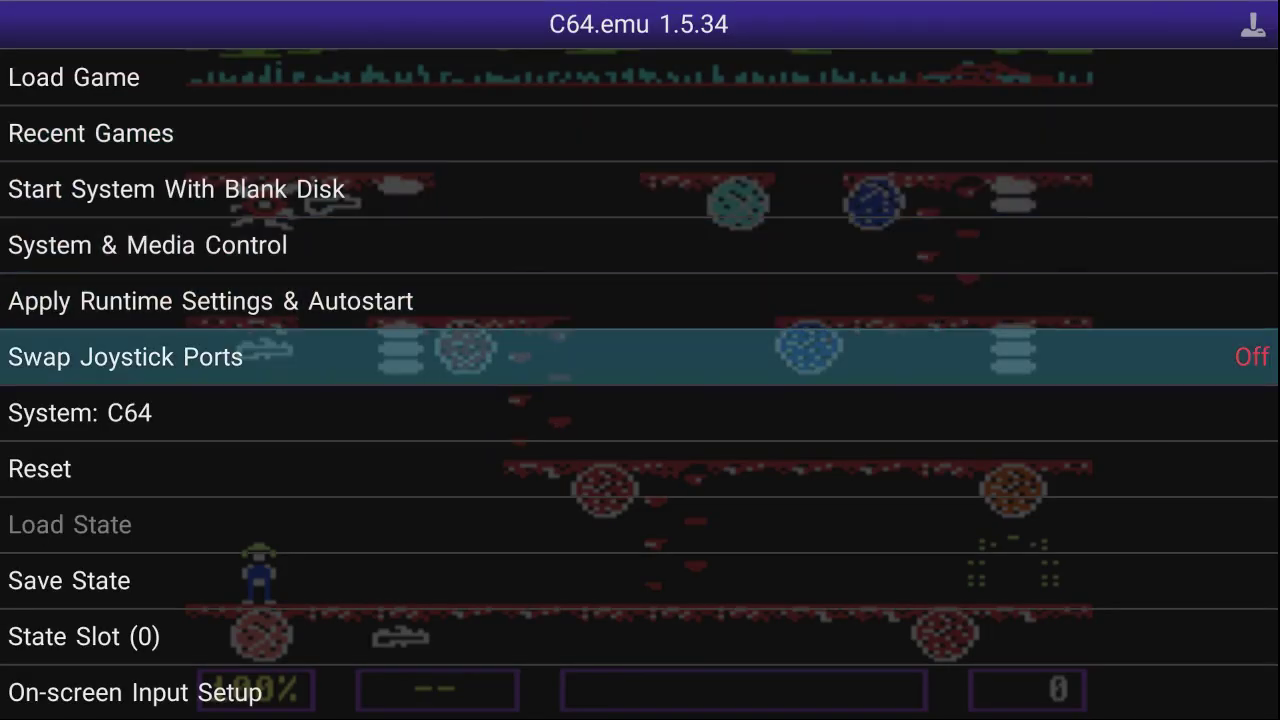
key("Return")
key("Escape")
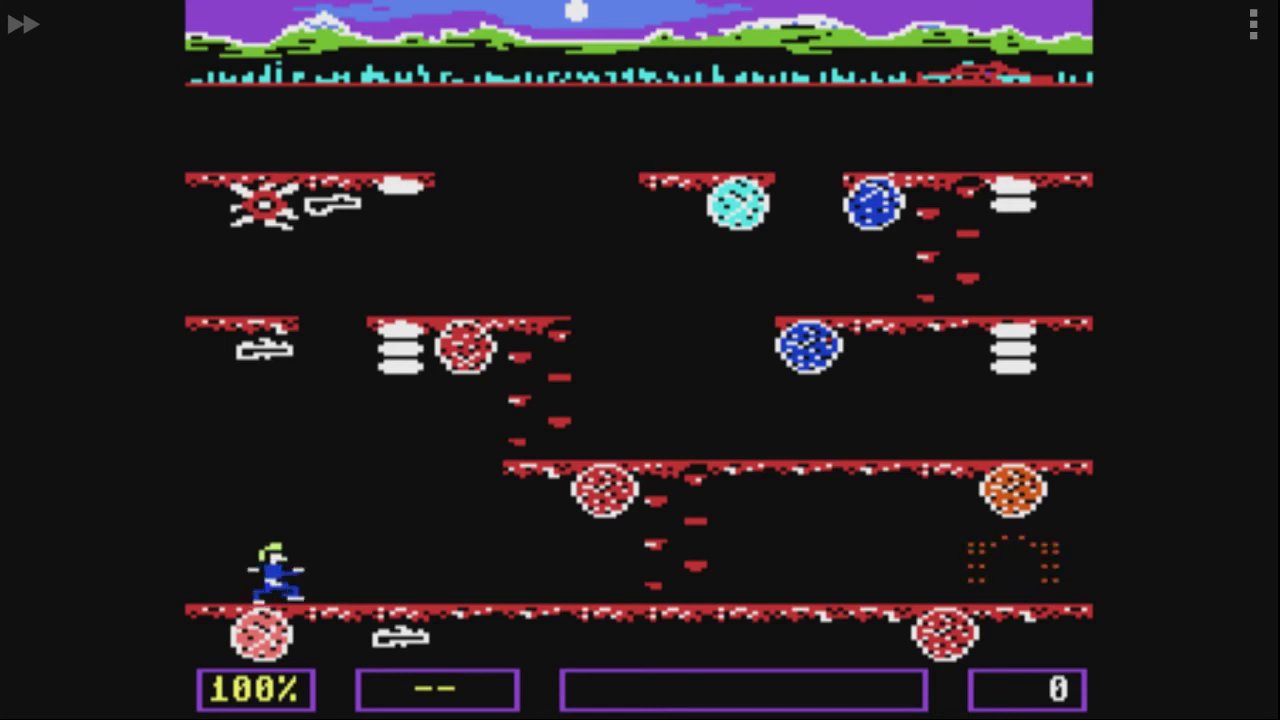
Step: Climb the first ladder from the bottom floor, collect the eggs on the platform above, and jump off its left end
key("Right")
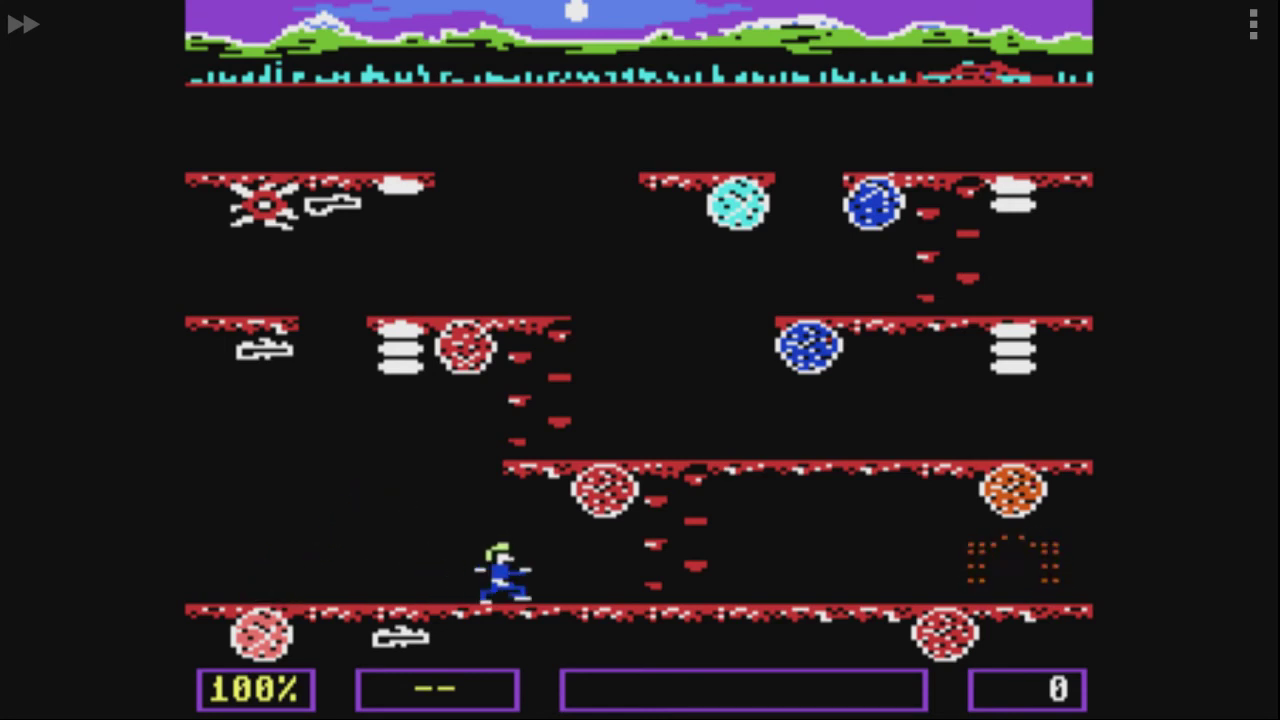
key("Up")
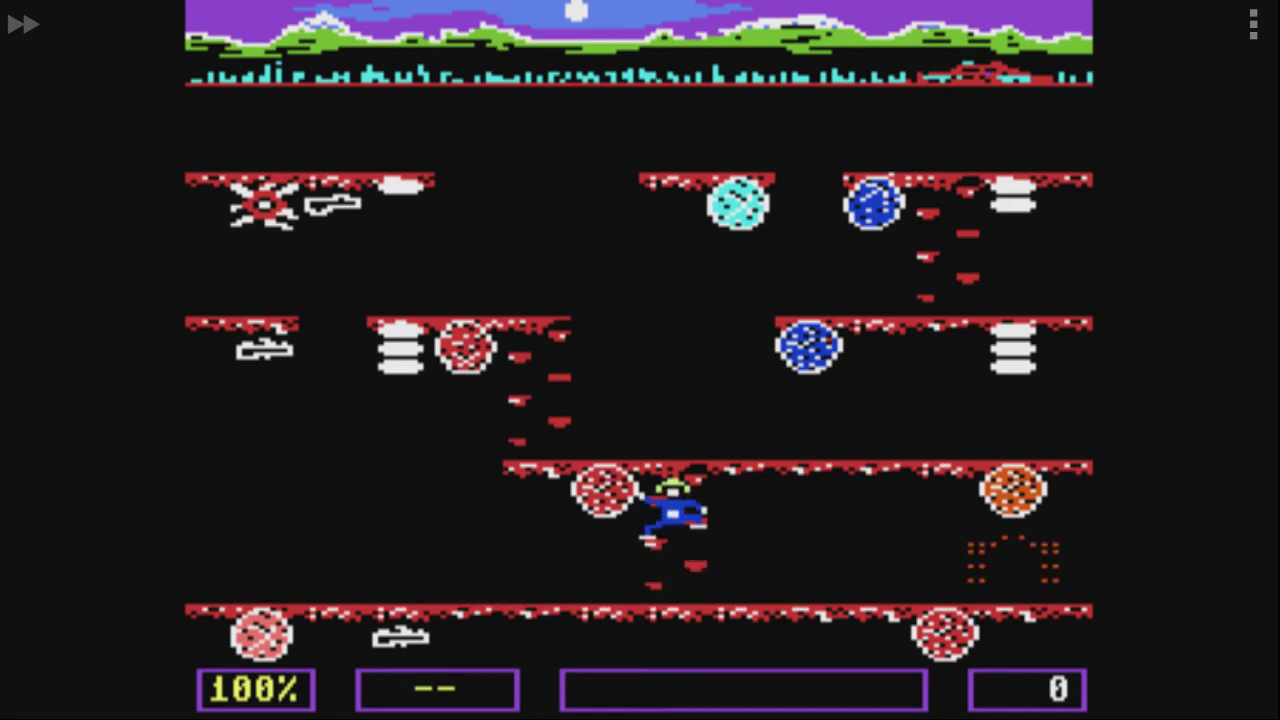
key("Left")
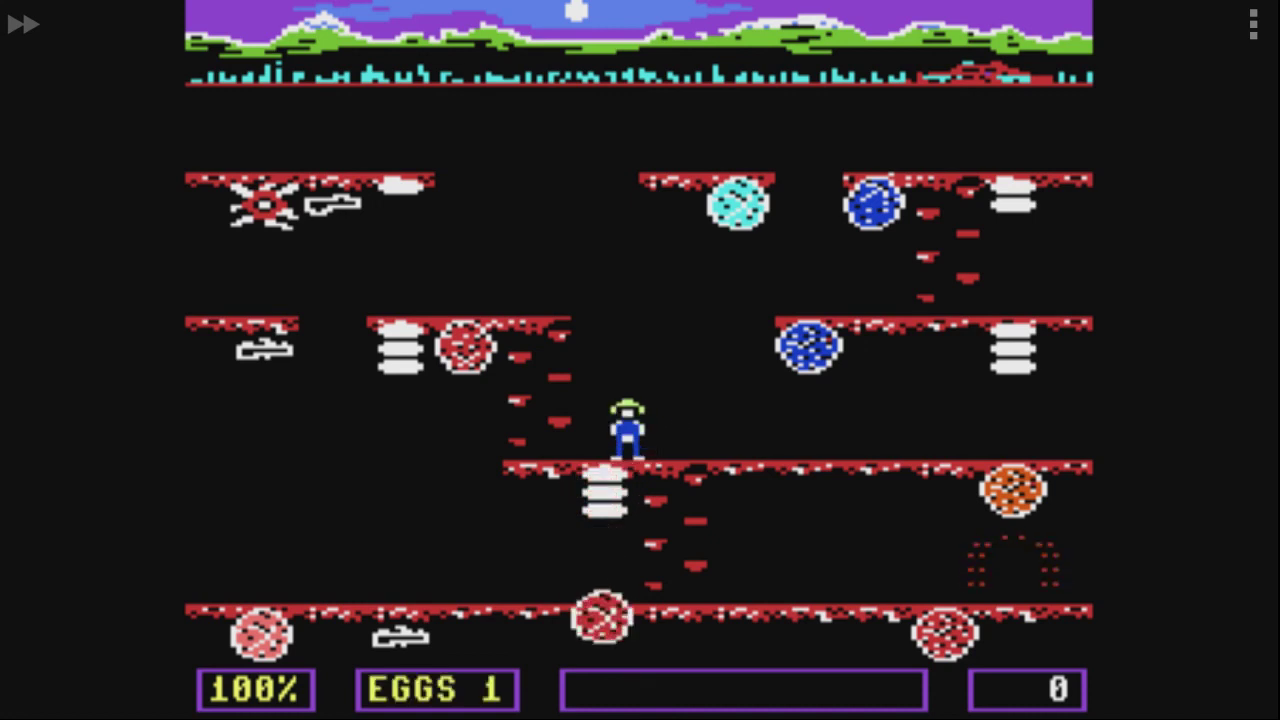
key("Left")
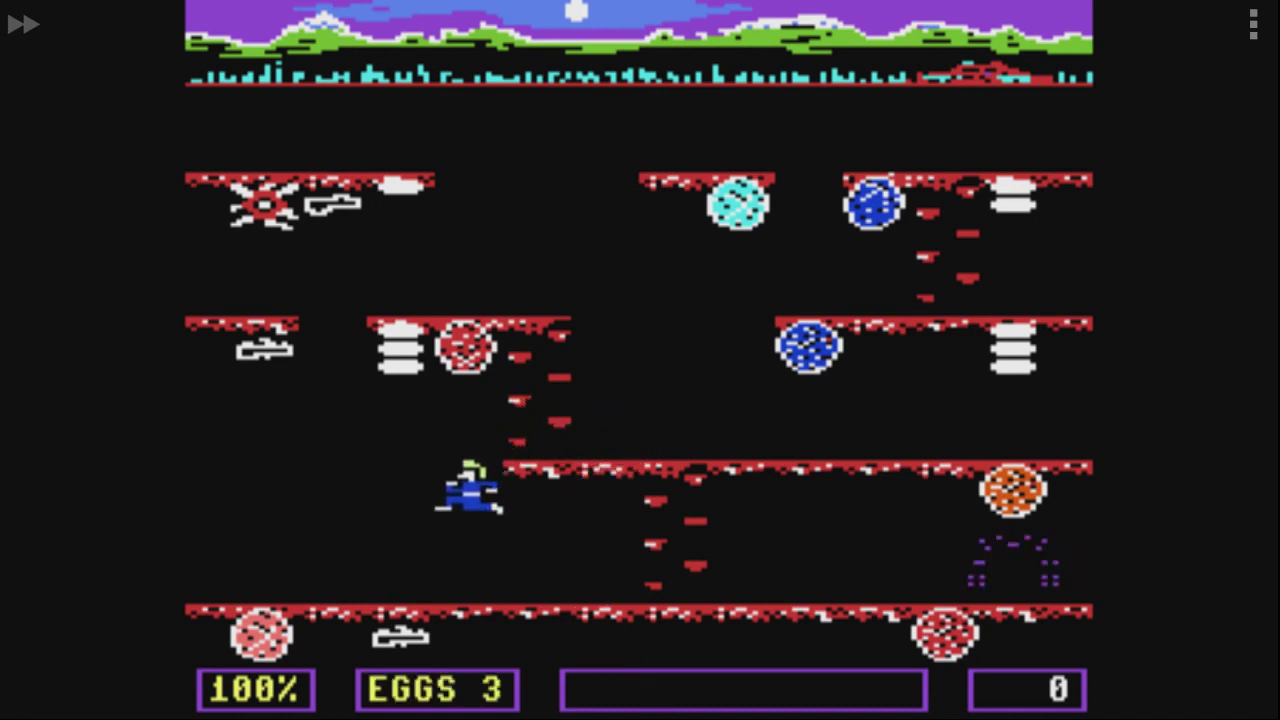
key("Left")
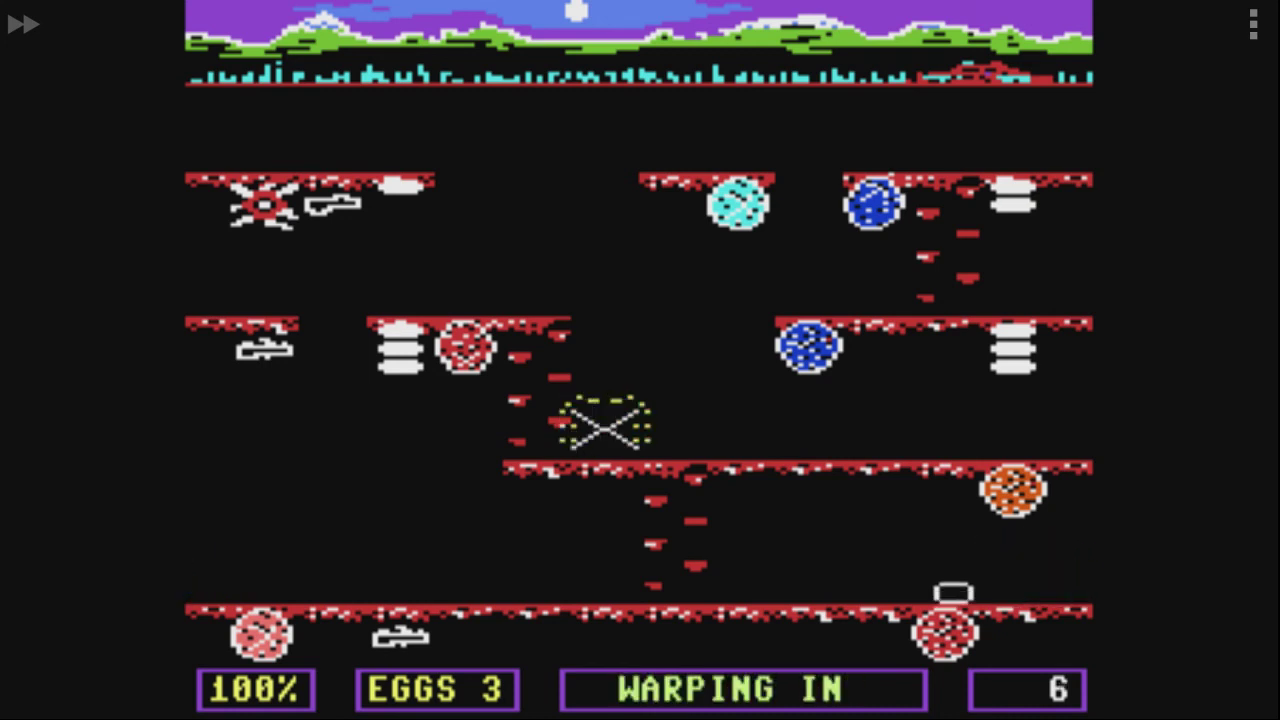
Step: Climb to the next platform up, collect the eggs near its left end, and head back right with them
key("Up")
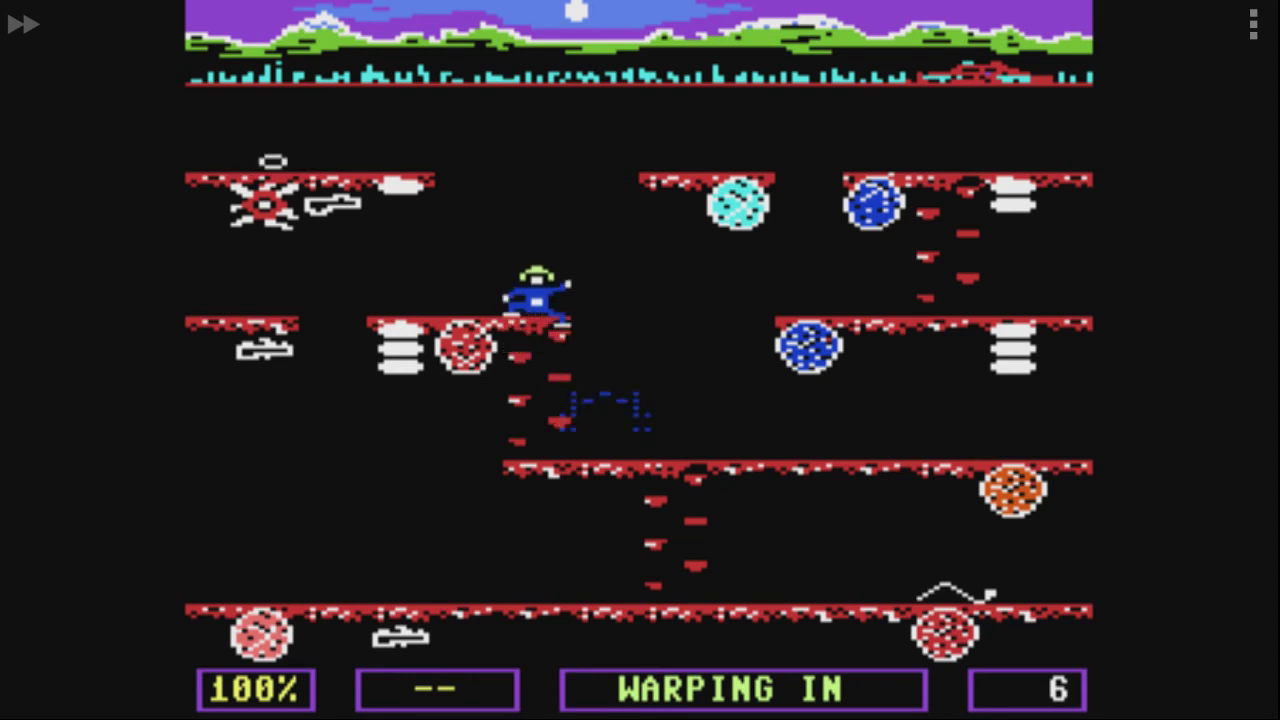
key("Left")
key("Down")
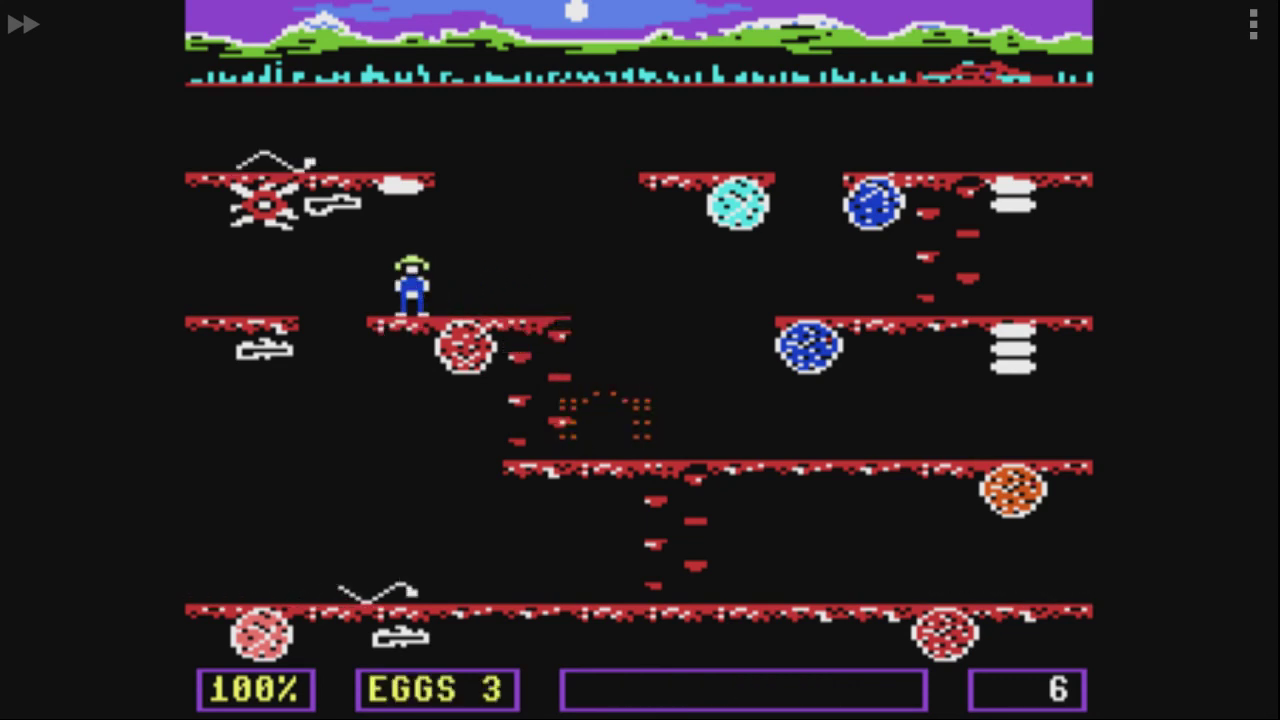
key("Right")
key("Right")
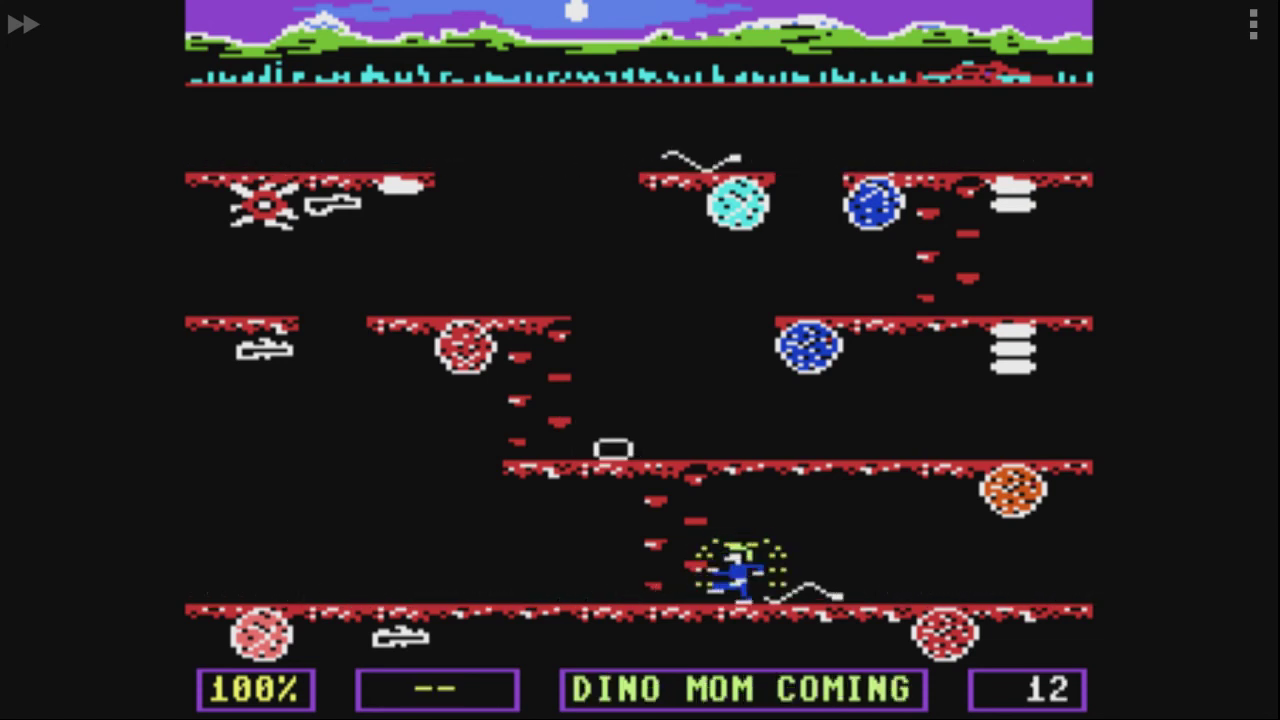
Step: Run left along the bottom floor to pick up the wood, carry it back right and climb the ladder
key("Left")
key("Left")
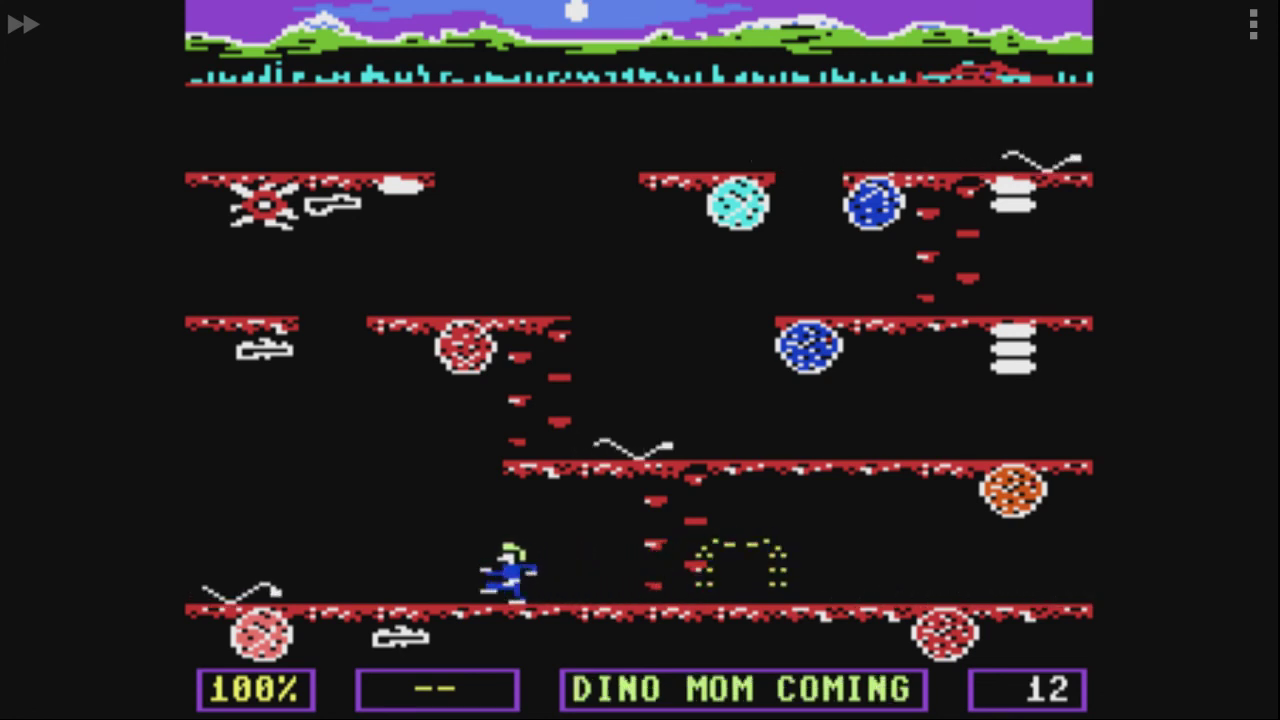
key("Up")
key("Right")
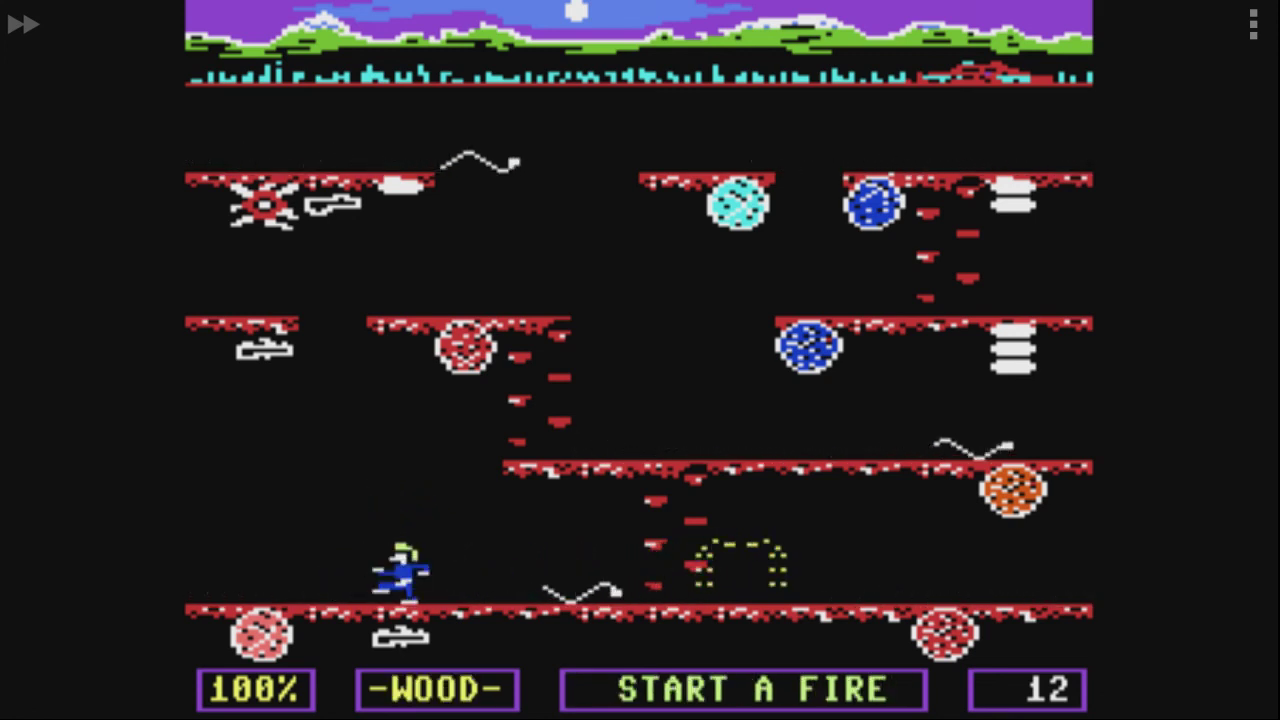
key("Right")
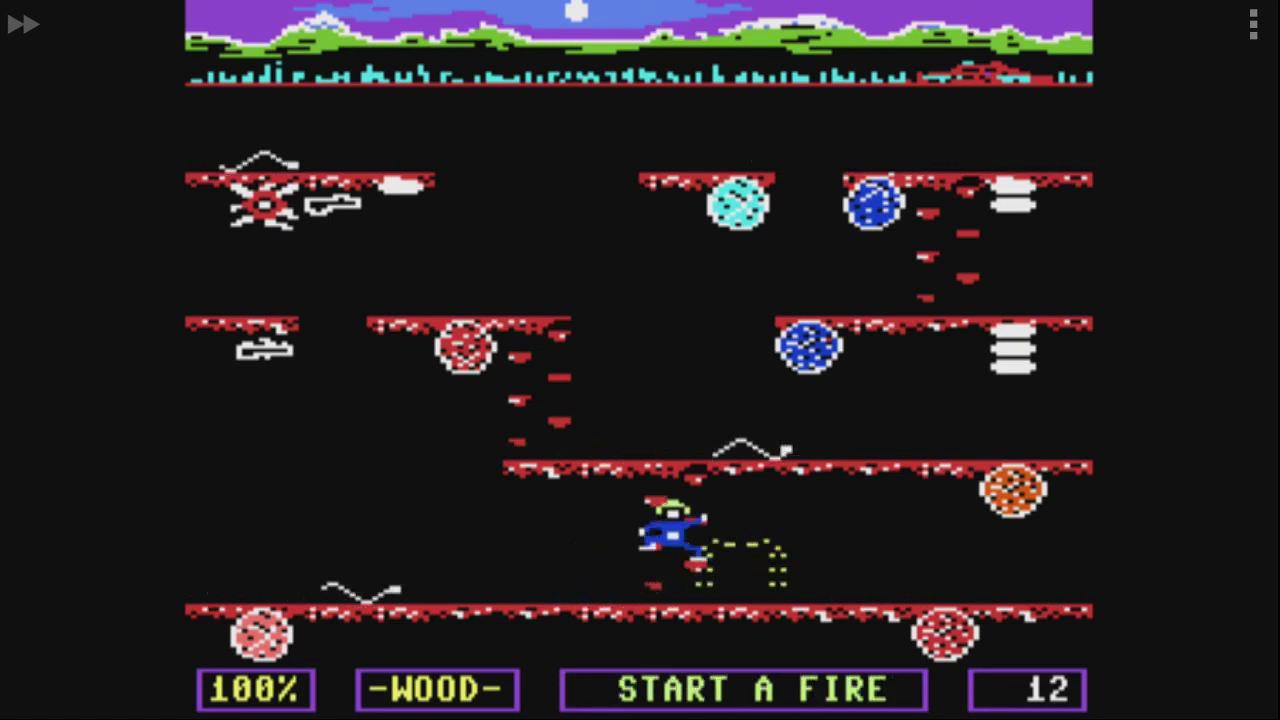
key("Up")
key("Right")
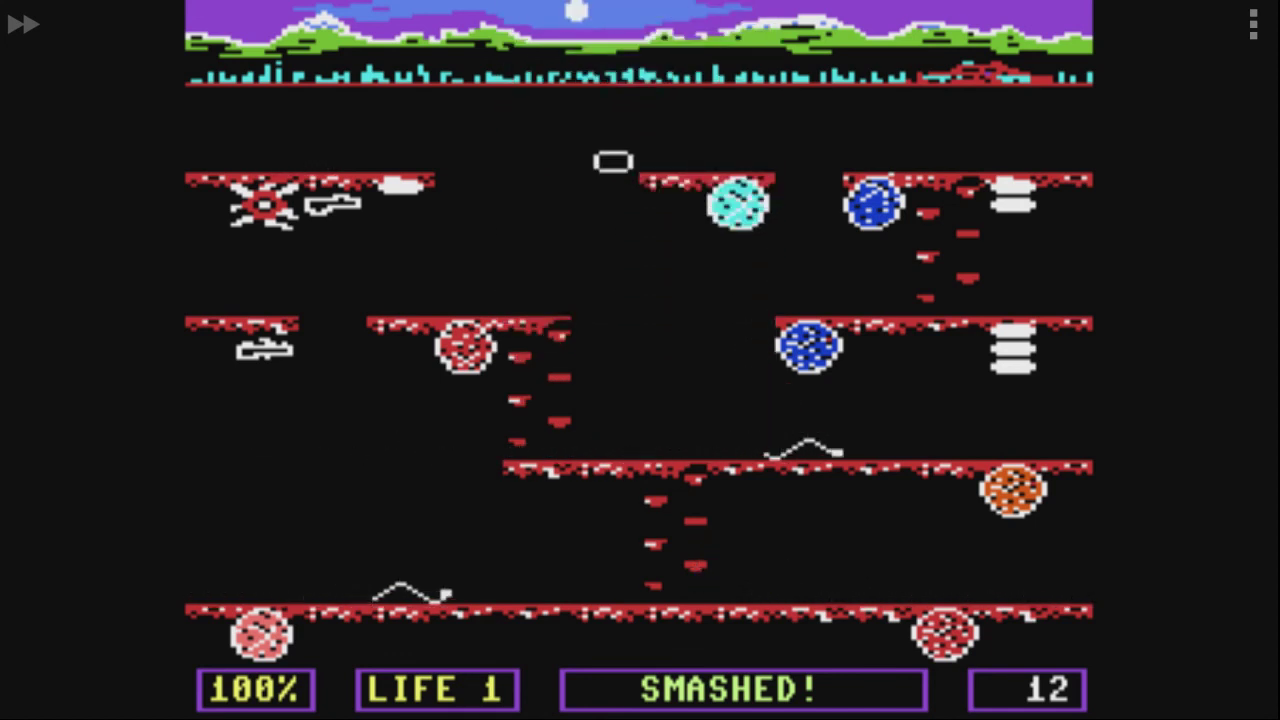
key("Escape")
key("Down")
key("Return")
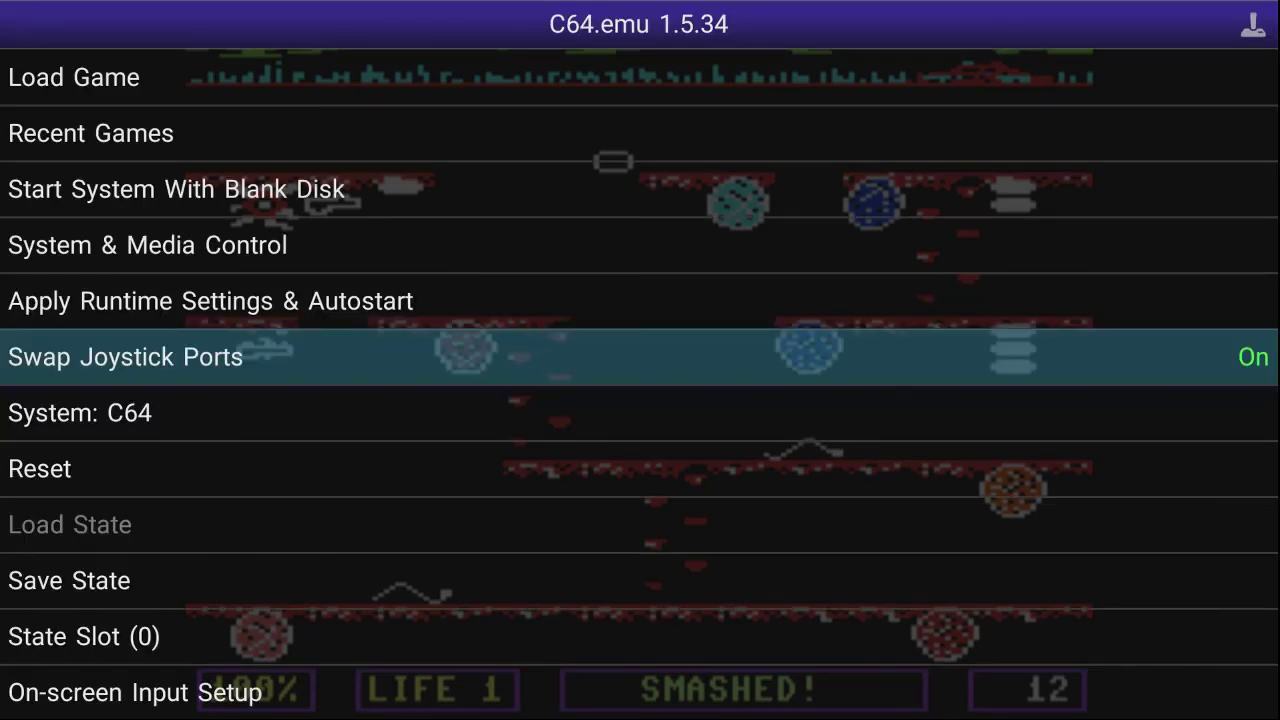
key("Up")
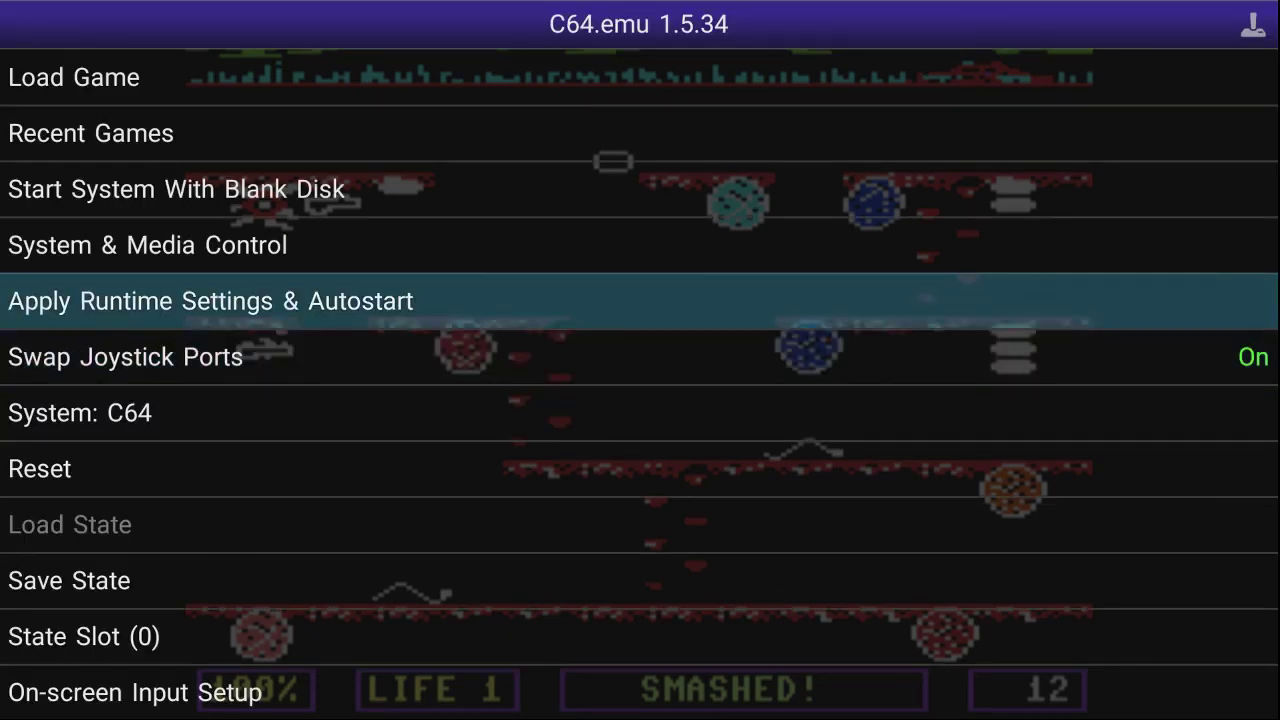
key("Up")
key("Up")
key("Up")
key("Up")
key("Escape")
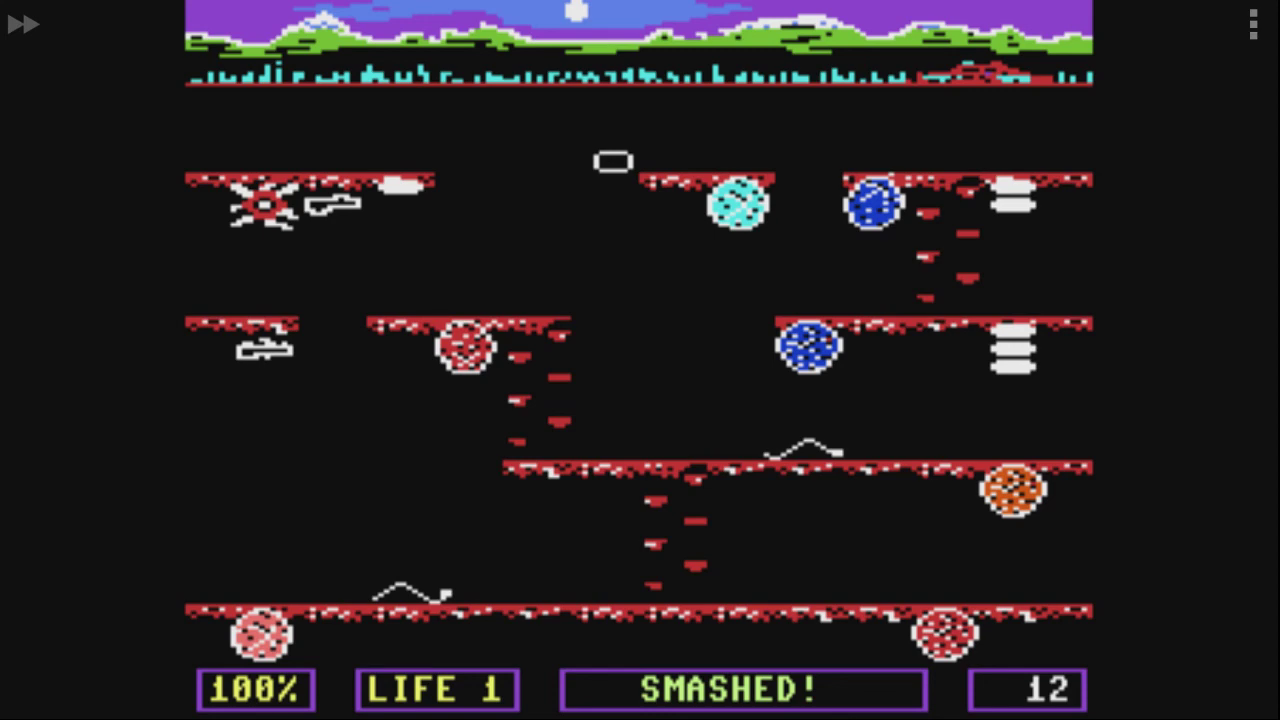
Step: Look through the emulator's main menu entries down to Options and back up to Load Game
key("Escape")
key("Down")
key("Return")
key("Down")
key("Down")
key("Down")
key("Down")
key("Down")
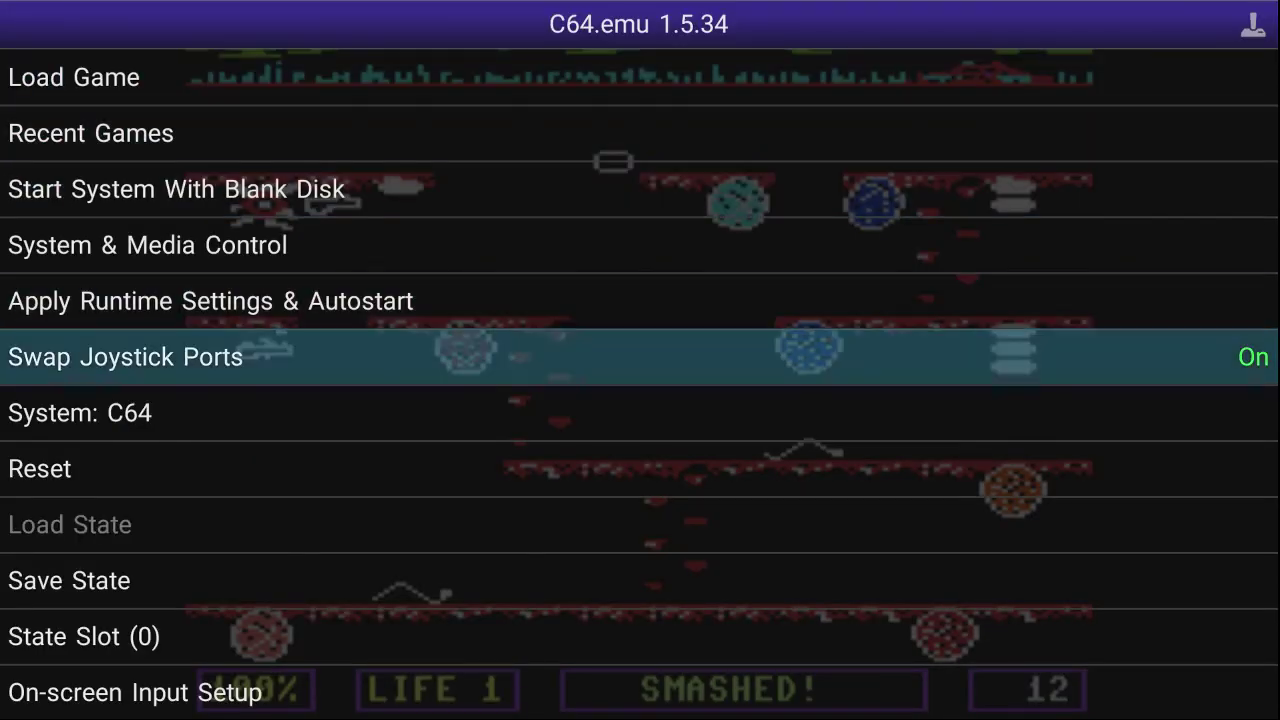
key("Down")
key("Down")
key("Down")
key("Down")
key("Down")
key("Down")
key("Down")
key("Down")
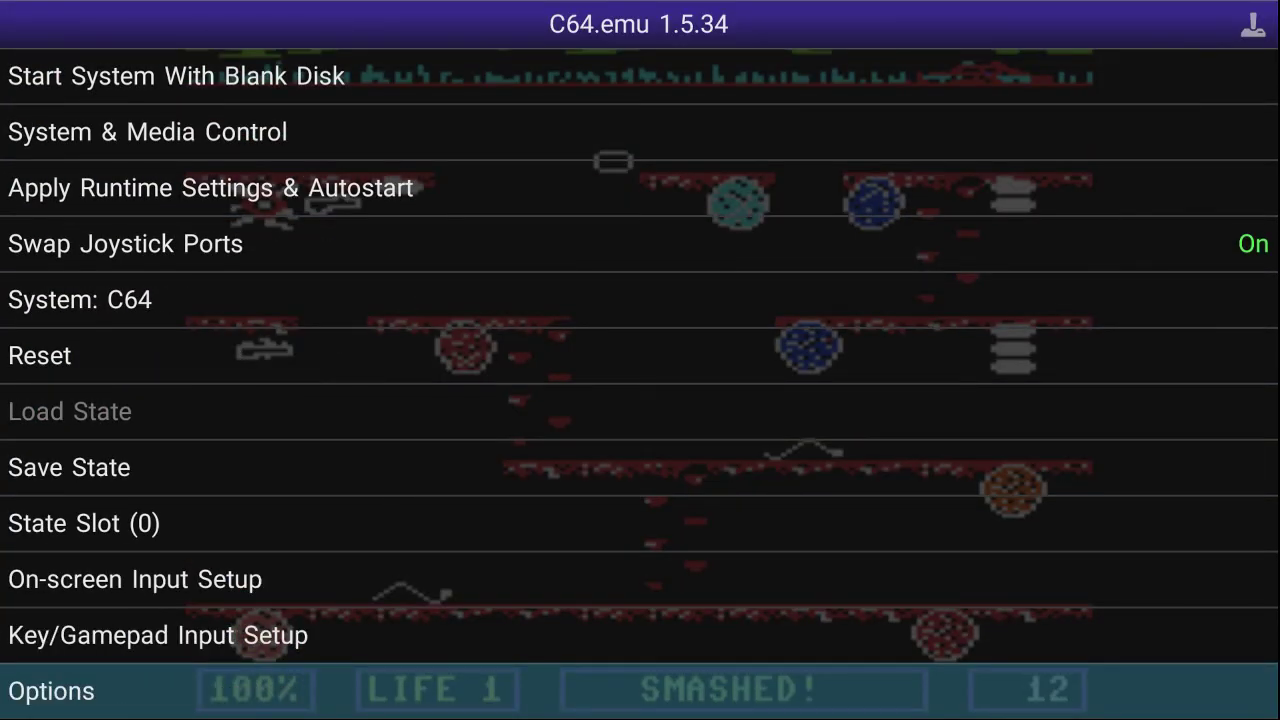
key("Down")
key("Up")
key("Up")
key("Up")
key("Up")
key("Up")
key("Up")
key("Up")
key("Up")
key("Up")
key("Up")
key("Up")
key("Up")
key("Up")
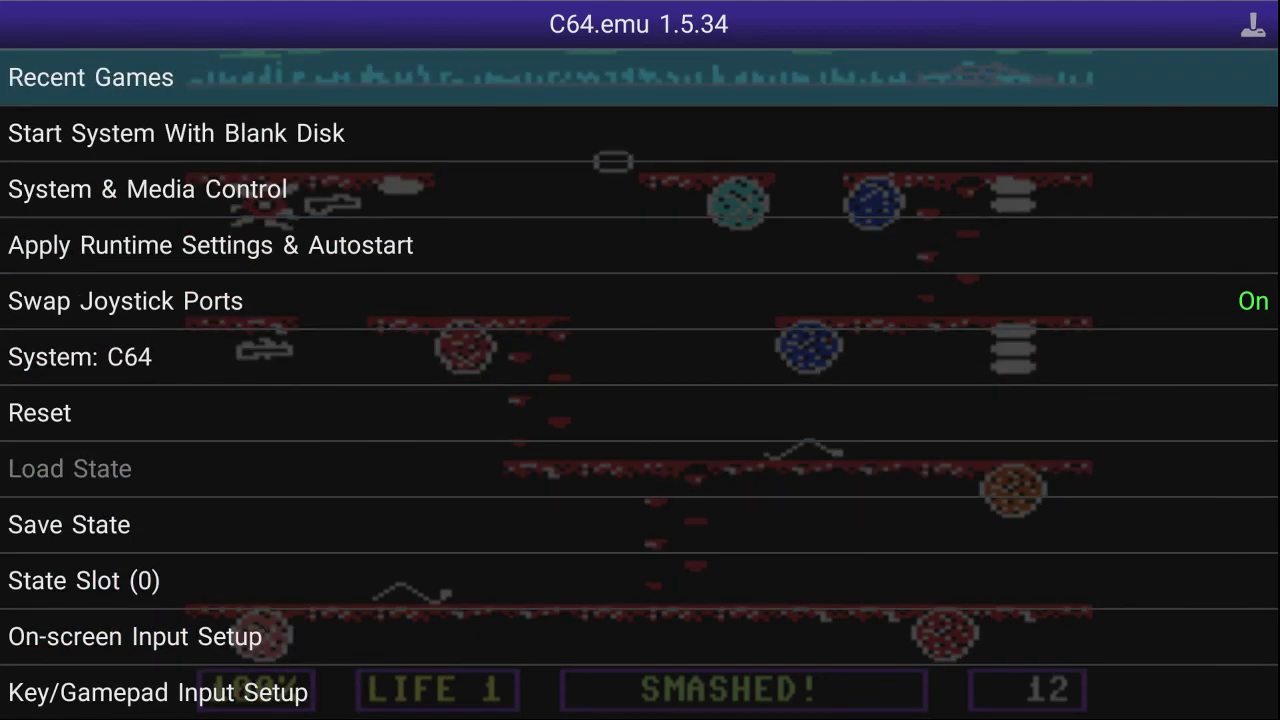
key("Up")
key("Up")
Step: Start loading a game and open the D folder inside the Disks directory
key("Down")
key("Return")
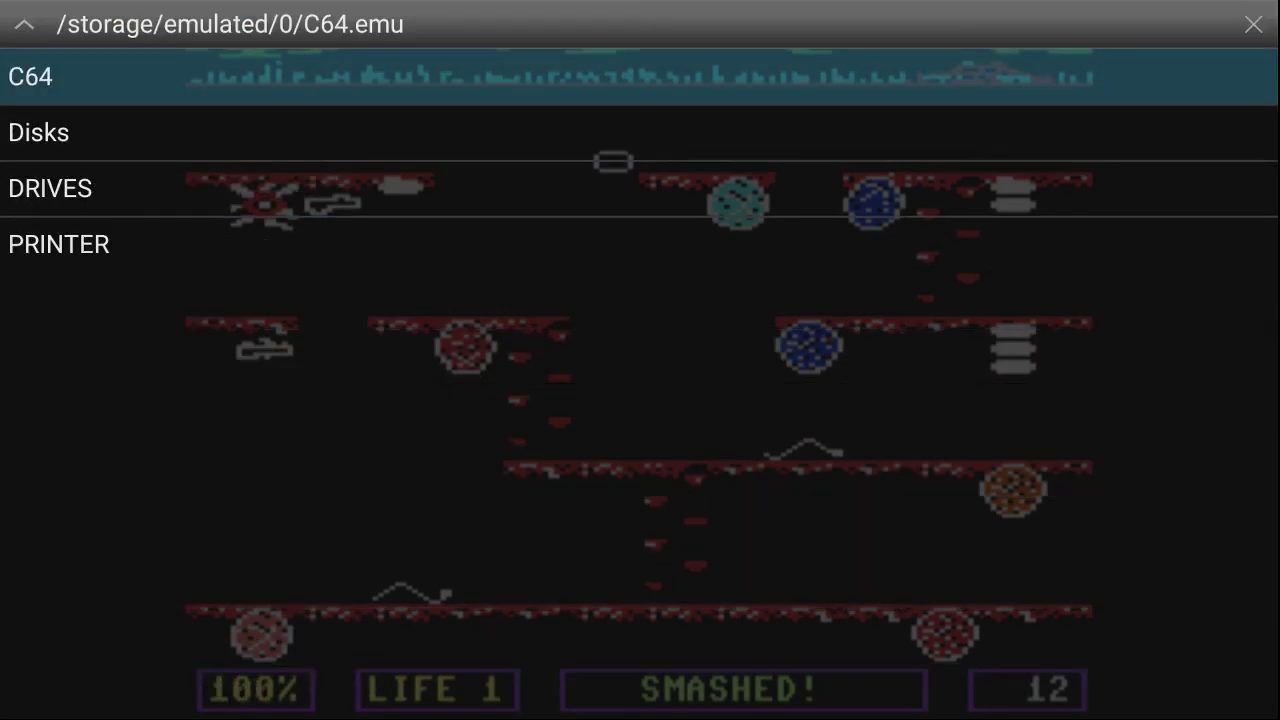
key("Down")
key("Return")
key("Down")
key("Down")
key("Down")
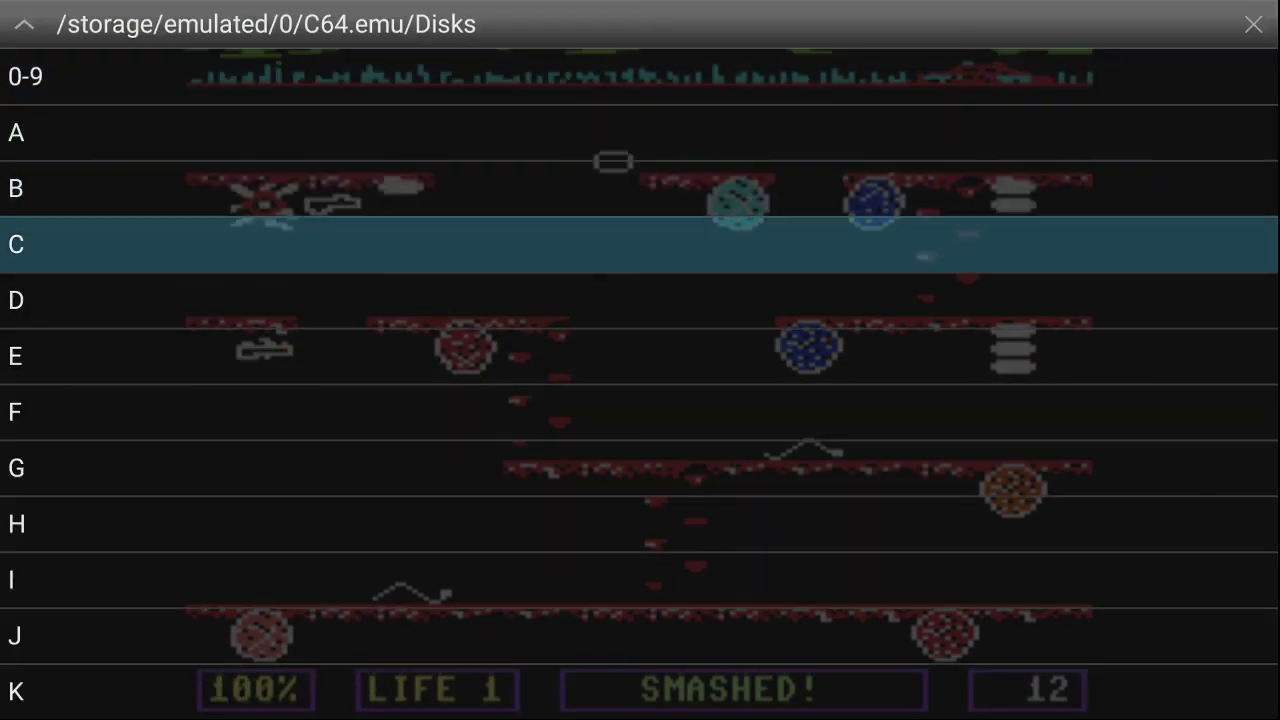
key("Down")
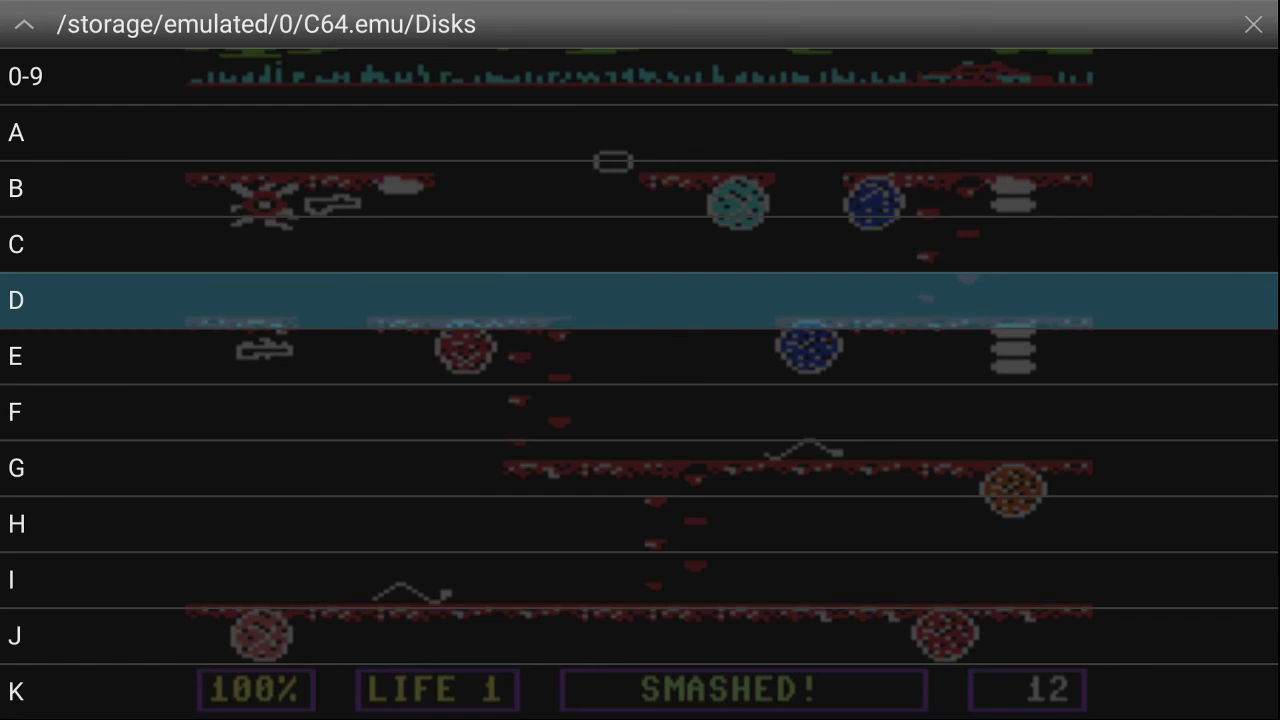
key("Return")
Step: Look through the disk images in the D folder and go back to the Disks directory
key("Down")
key("Down")
key("Down")
key("Down")
key("Down")
key("Down")
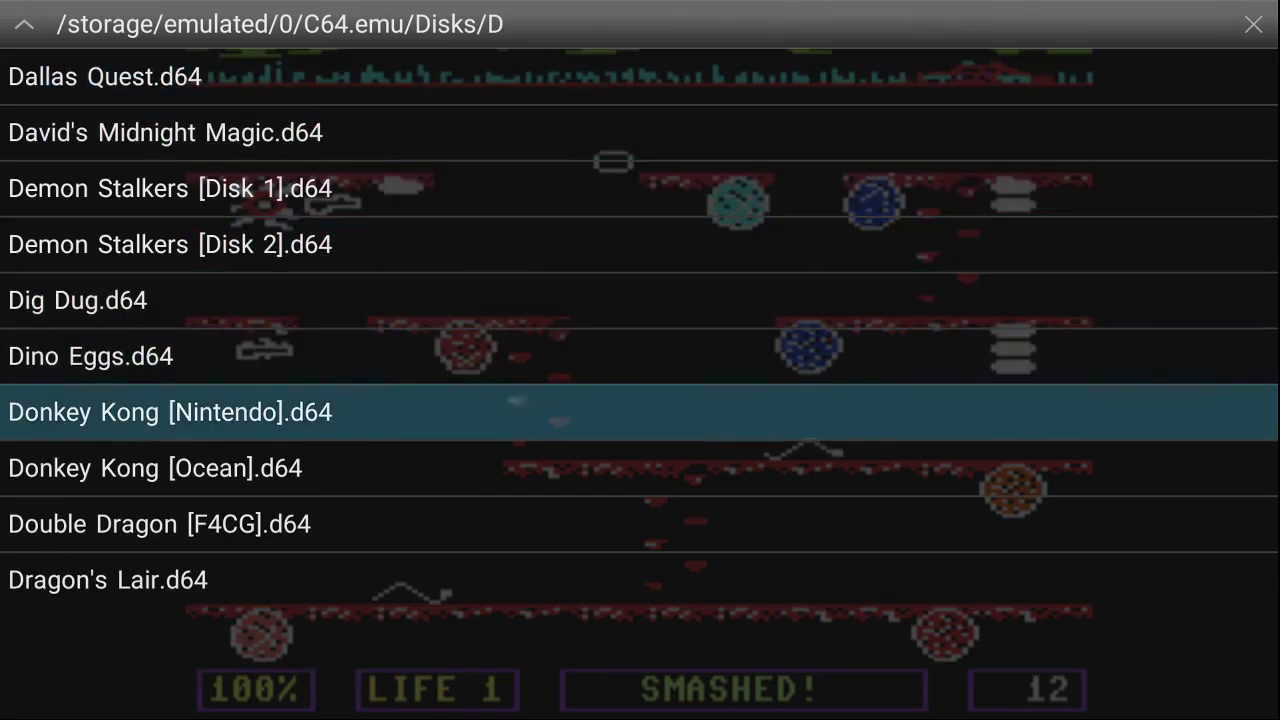
key("Down")
key("Down")
key("Down")
key("Escape")
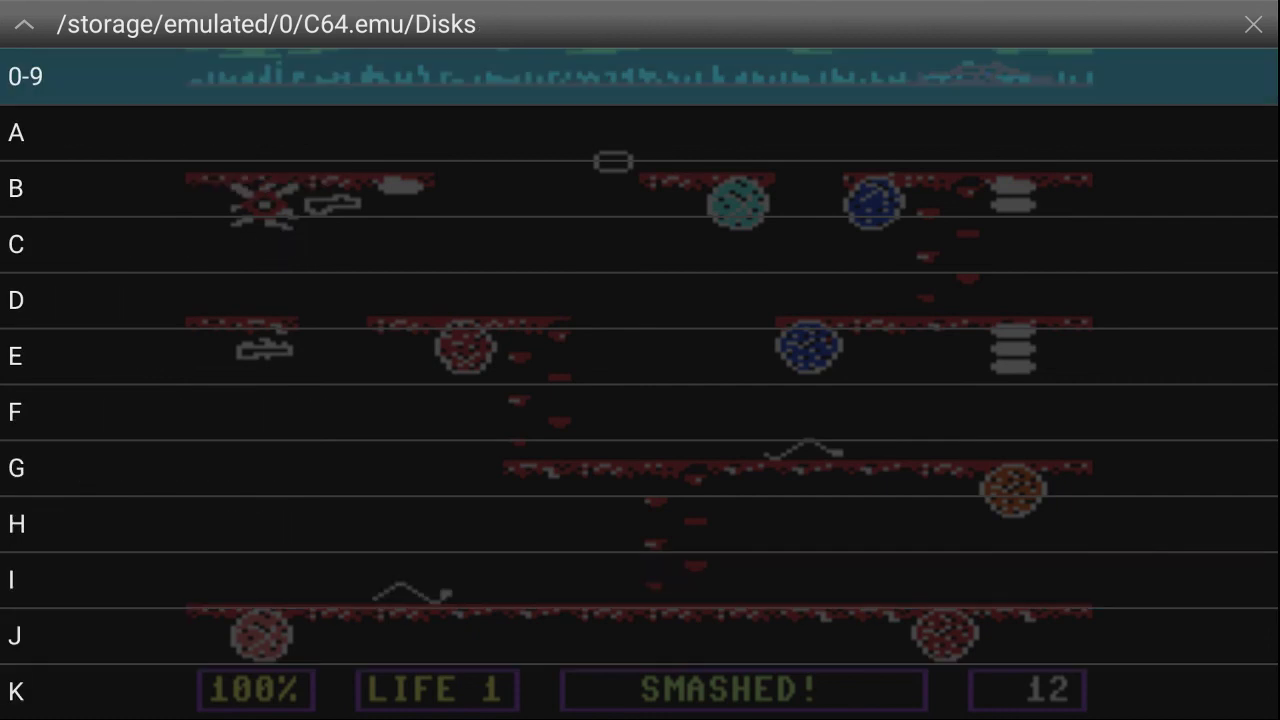
Step: Open the H folder of the Disks directory
key("Down")
key("Down")
key("Down")
key("Down")
key("Down")
key("Down")
key("Down")
key("Down")
key("Return")
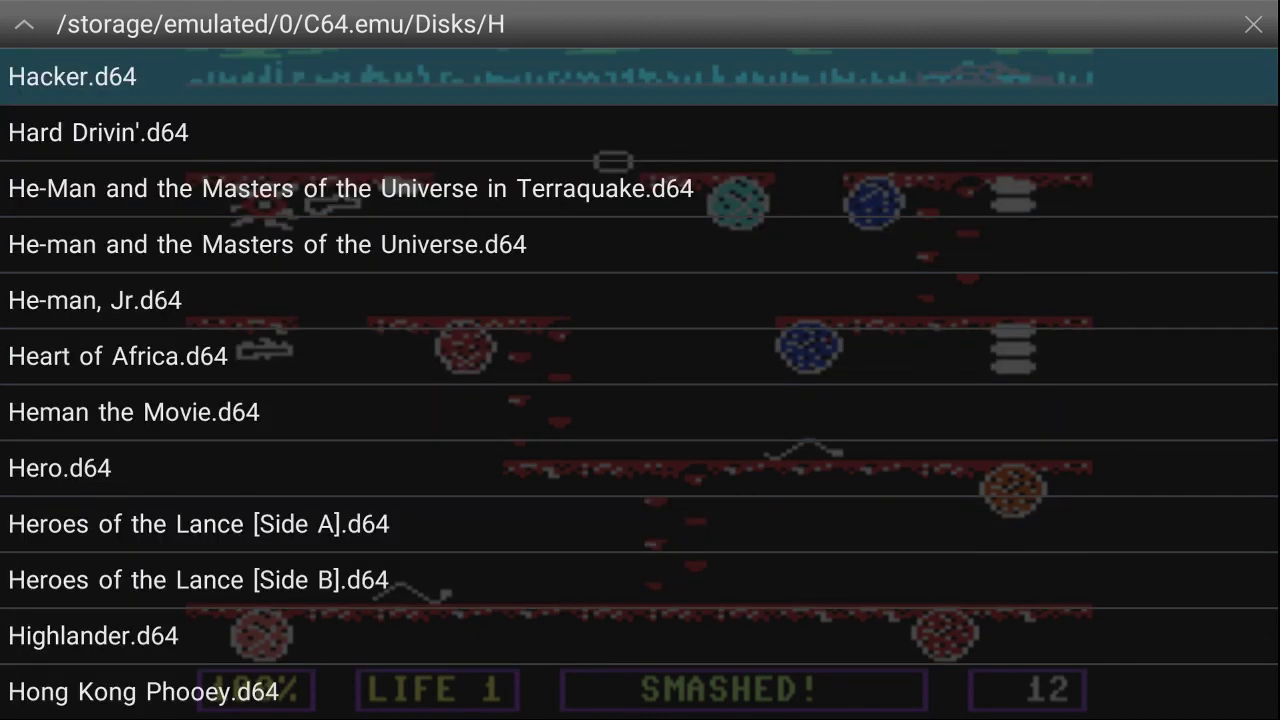
Step: Look through the He-Man and other disk images in the H folder, and exit to the Shield TV home screen
key("Down")
key("Down")
key("Down")
key("Down")
key("Down")
key("Down")
key("Down")
key("Down")
key("Down")
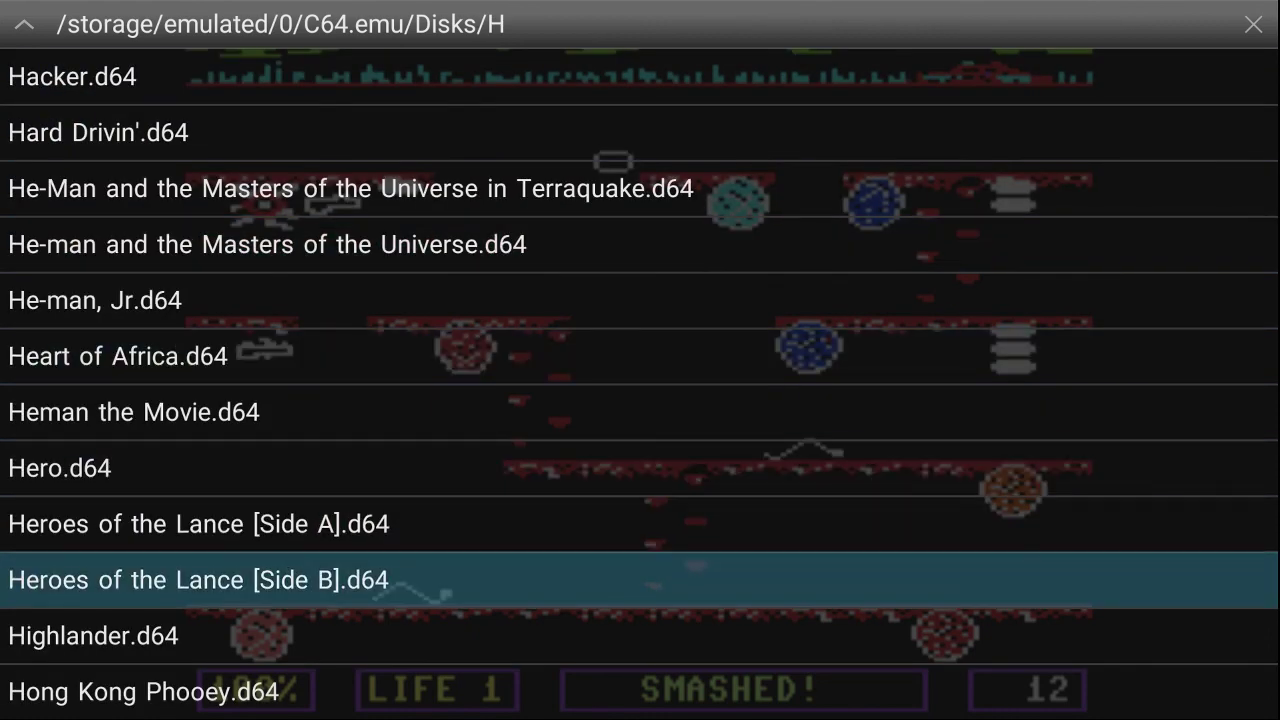
key("Up")
key("Up")
key("Up")
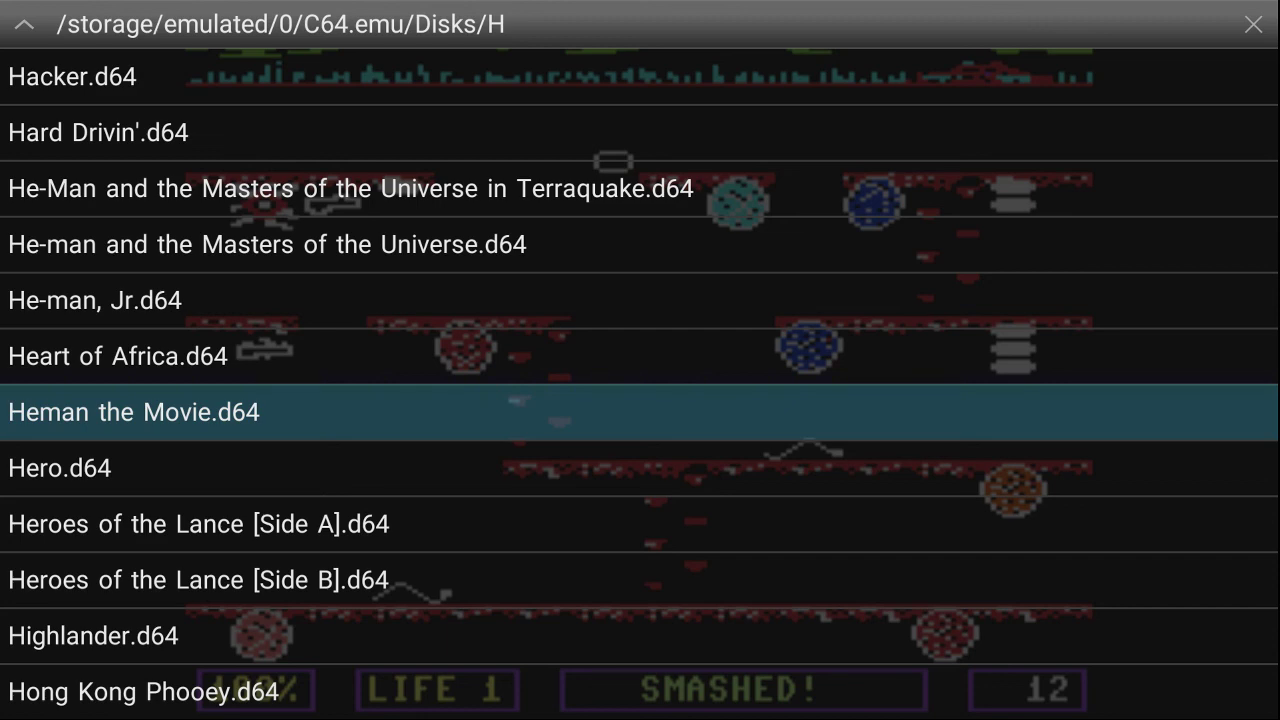
key("Return")
key("Escape")
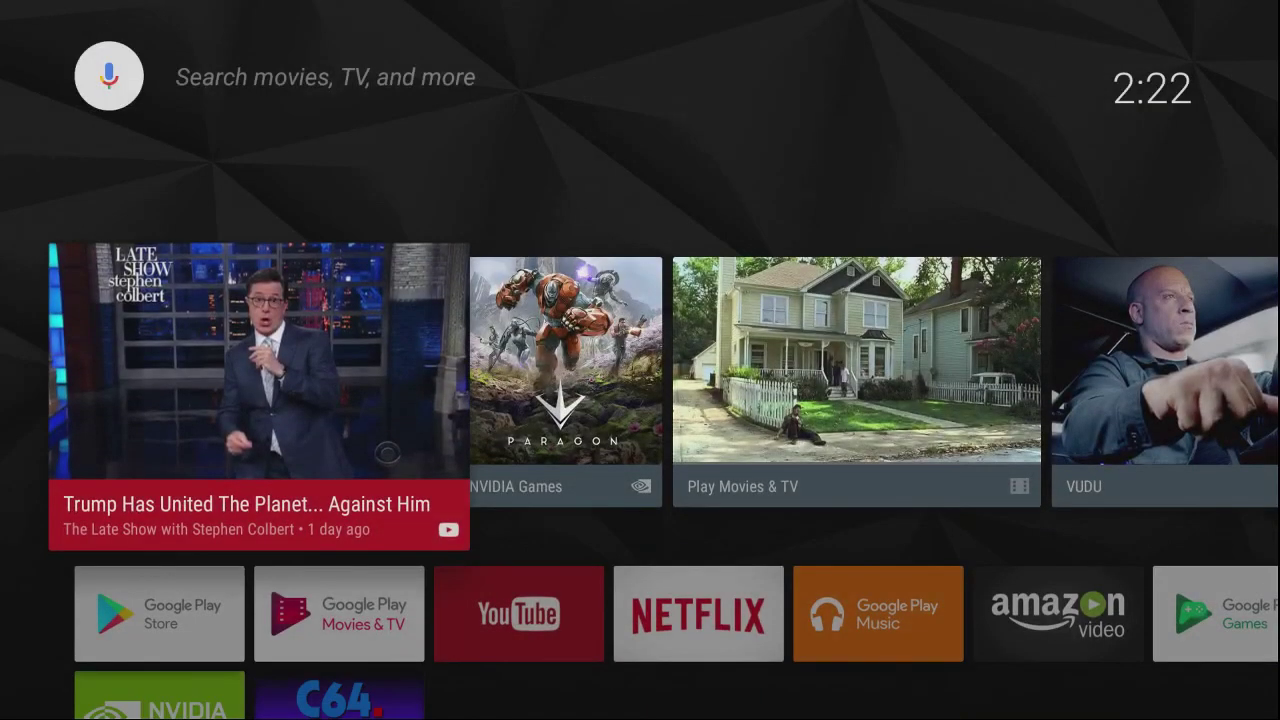